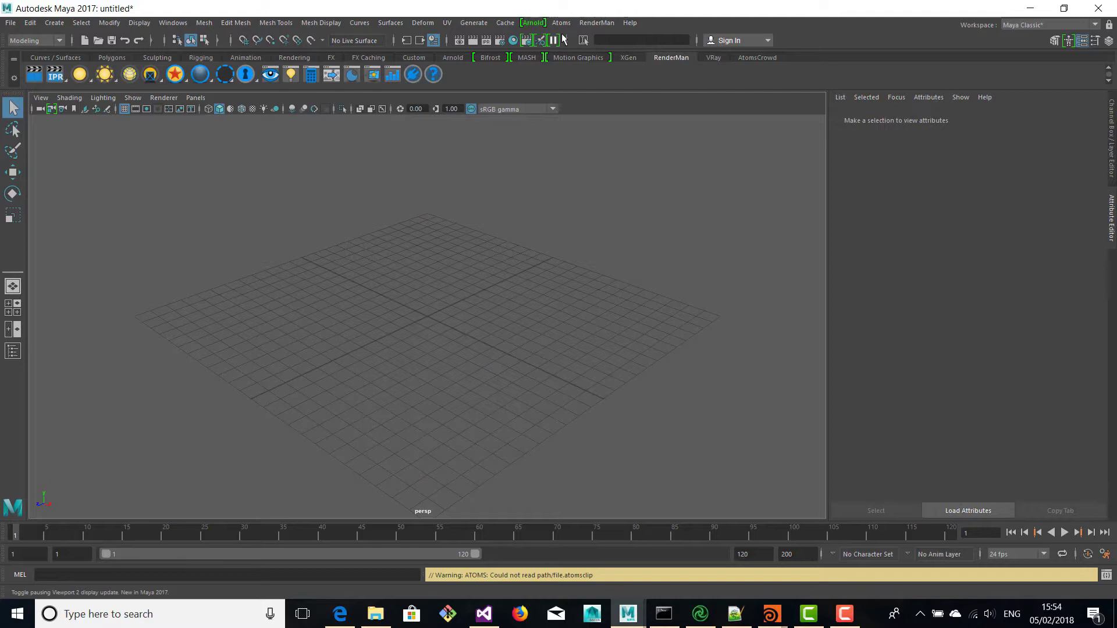
Step: Create an Atoms agent group and add the pointsLayout and stateMachine behaviour modules to it
click(561, 22)
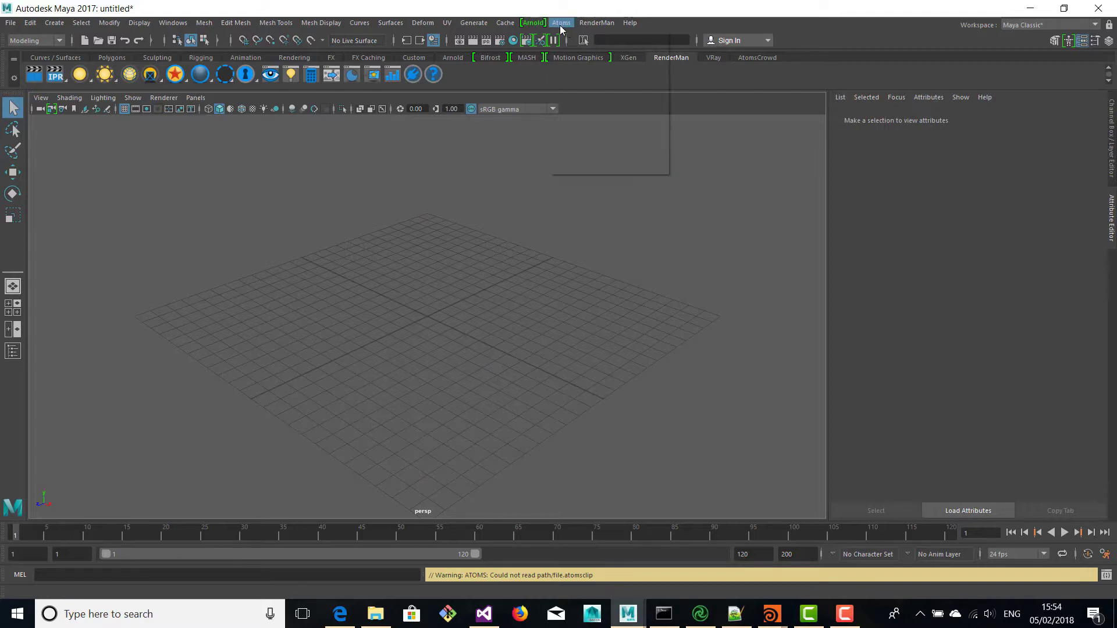
click(605, 115)
click(876, 363)
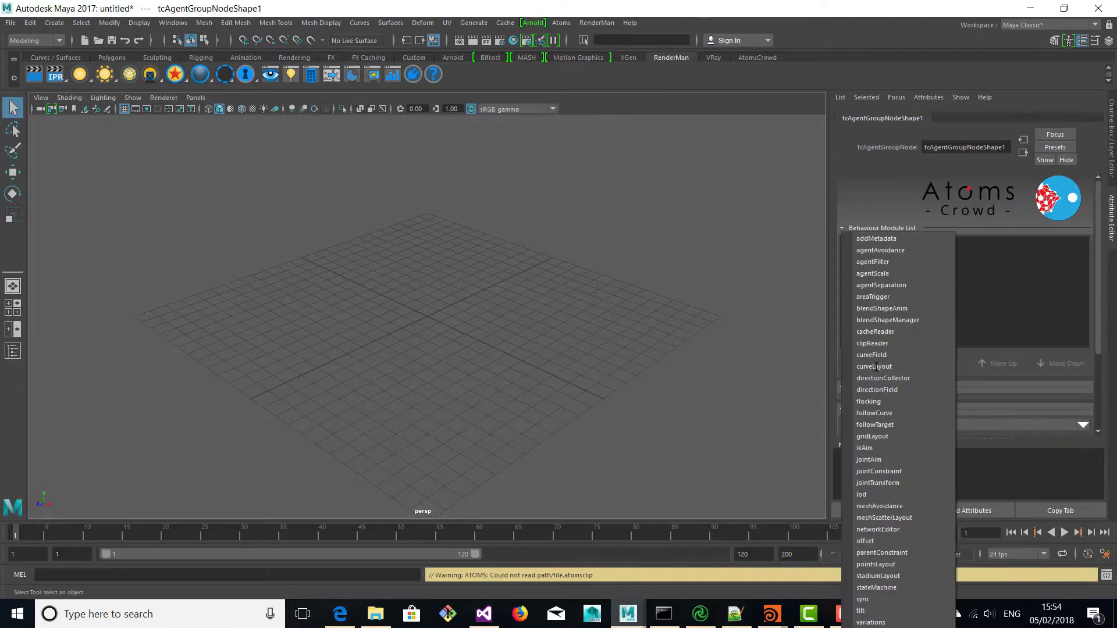
click(887, 568)
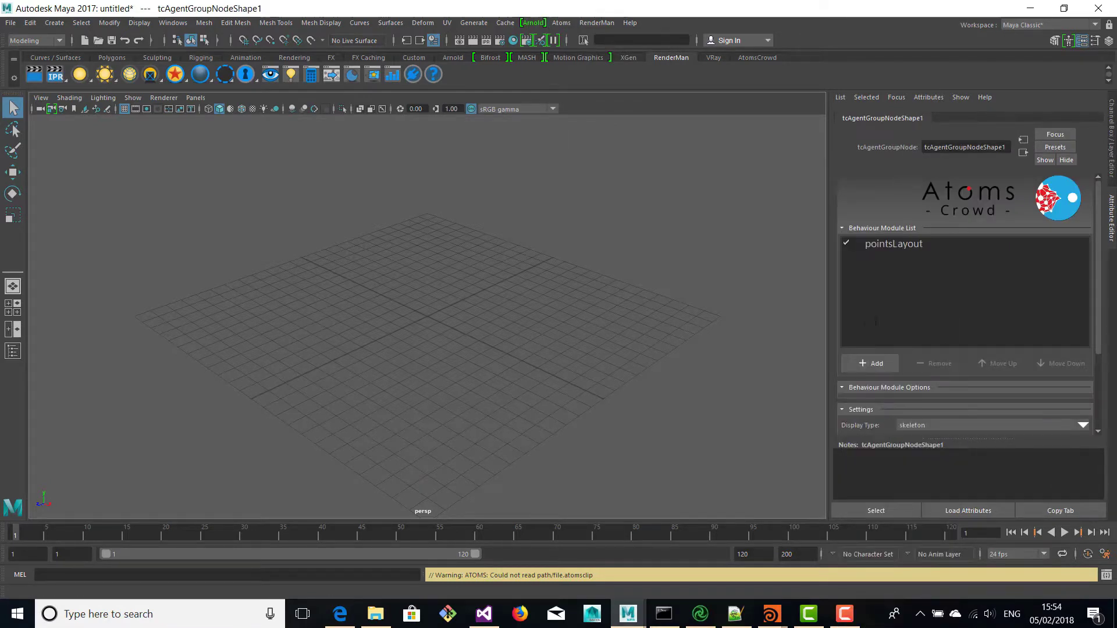
click(876, 363)
click(890, 589)
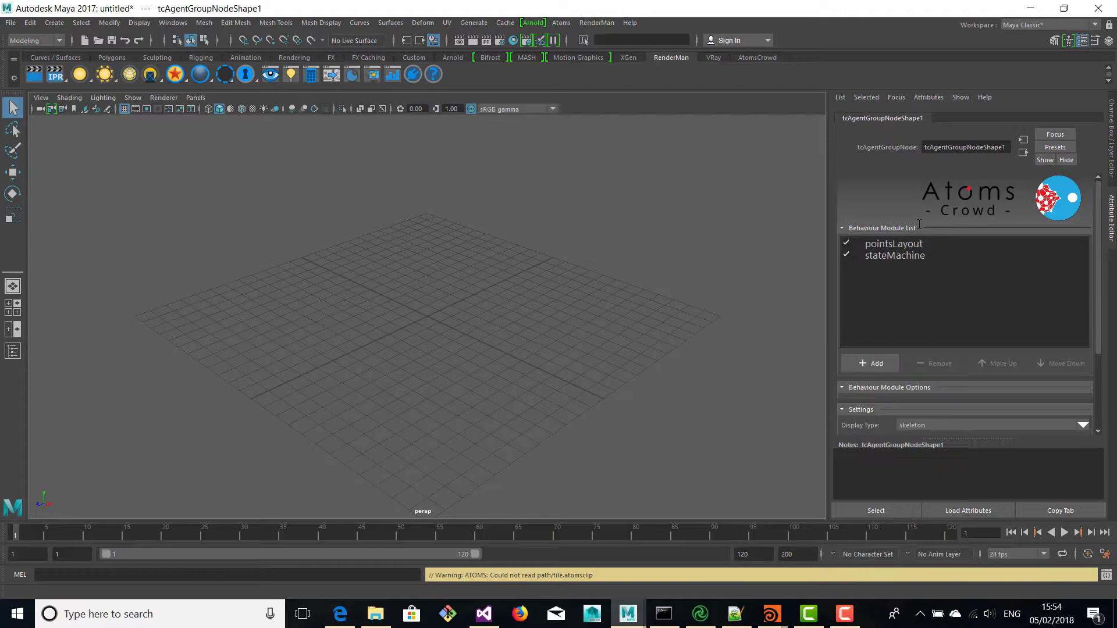
Step: Start the Agents Layout Tool from the pointsLayout module and place four single atomsMale agents around the grid
click(935, 243)
scroll(505, 353, down, 3)
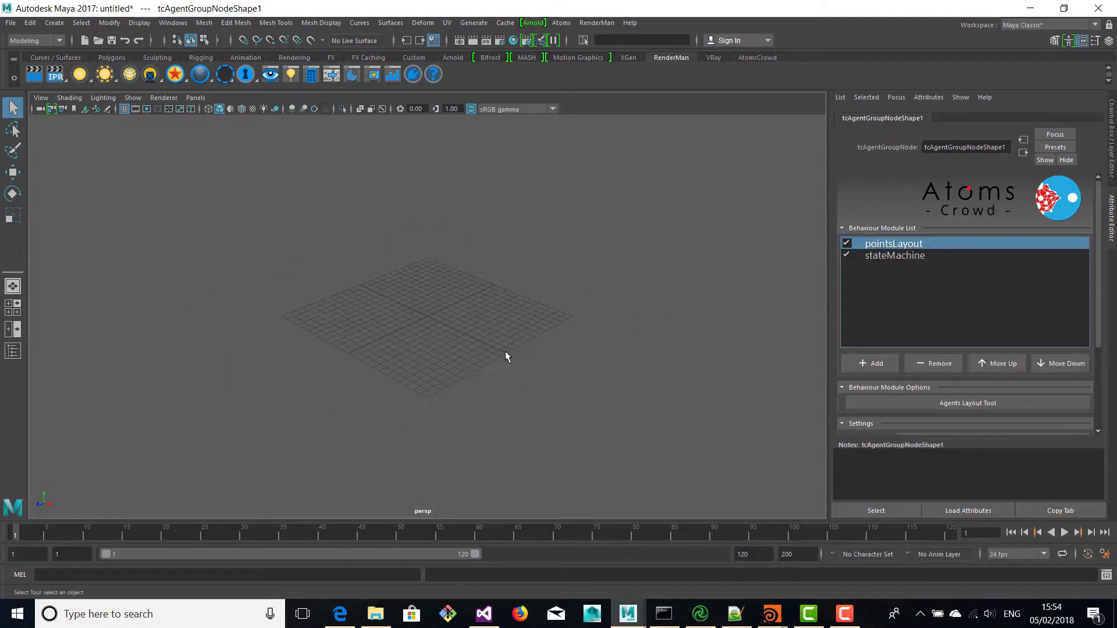
click(991, 403)
scroll(482, 287, down, 3)
right_click(447, 279)
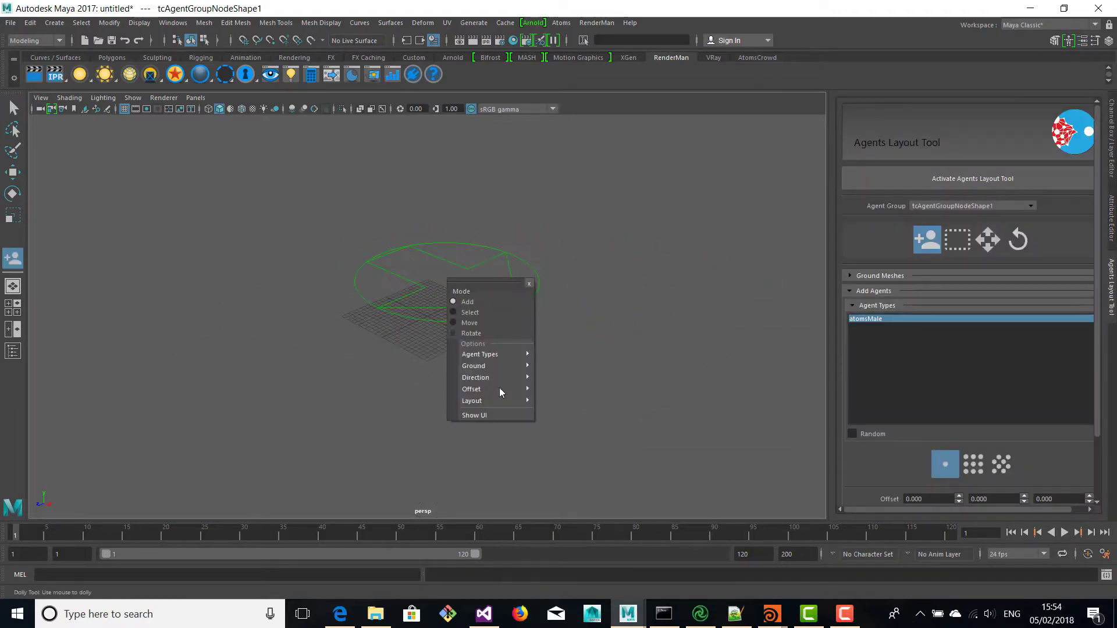
mouse_move(516, 355)
click(669, 253)
scroll(349, 297, down, 5)
click(307, 304)
click(383, 224)
click(584, 217)
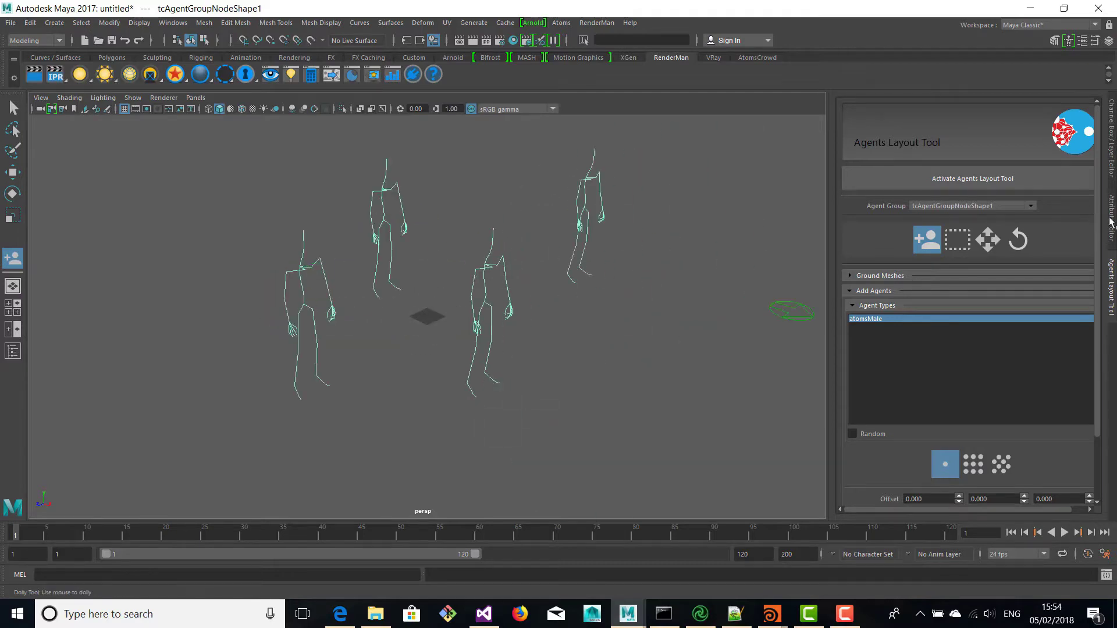
Step: Set the agent group's display type to skin and place one more single agent beside the others
click(1111, 221)
scroll(928, 343, down, 3)
click(930, 335)
click(916, 364)
scroll(663, 372, up, 1)
scroll(663, 372, down, 4)
alt+drag(612, 377, 573, 396)
click(262, 268)
Step: Switch the agent layout mode to Grid and place two grids of agents behind the single agents
scroll(514, 270, down, 3)
alt+middle_drag(515, 269, 478, 329)
right_click(394, 198)
mouse_move(435, 324)
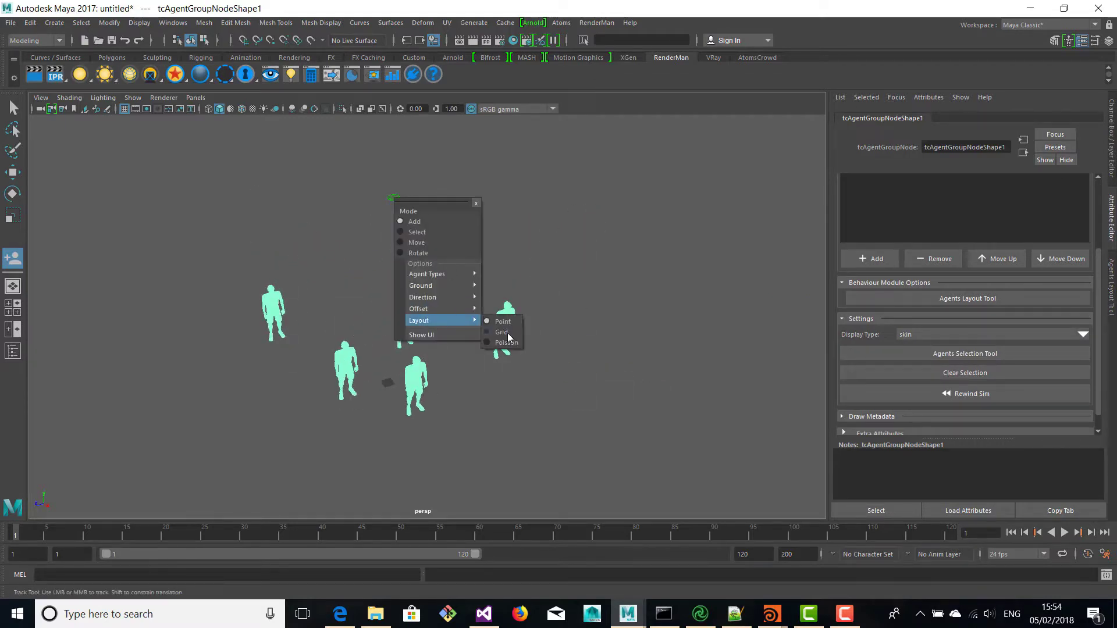
click(507, 334)
click(373, 264)
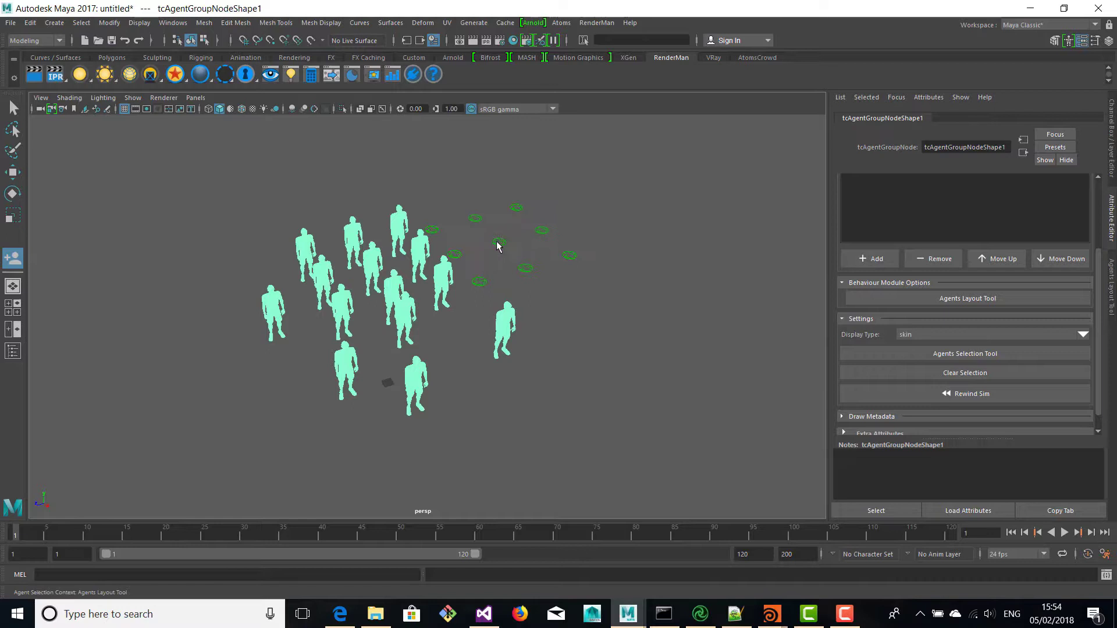
click(497, 243)
Step: Switch the agent layout mode to Poisson and increase its minimum distance so the agents are spaced farther apart
alt+middle_drag(570, 360, 400, 320)
right_click(399, 320)
mouse_move(387, 432)
click(449, 455)
right_click(257, 263)
mouse_move(309, 398)
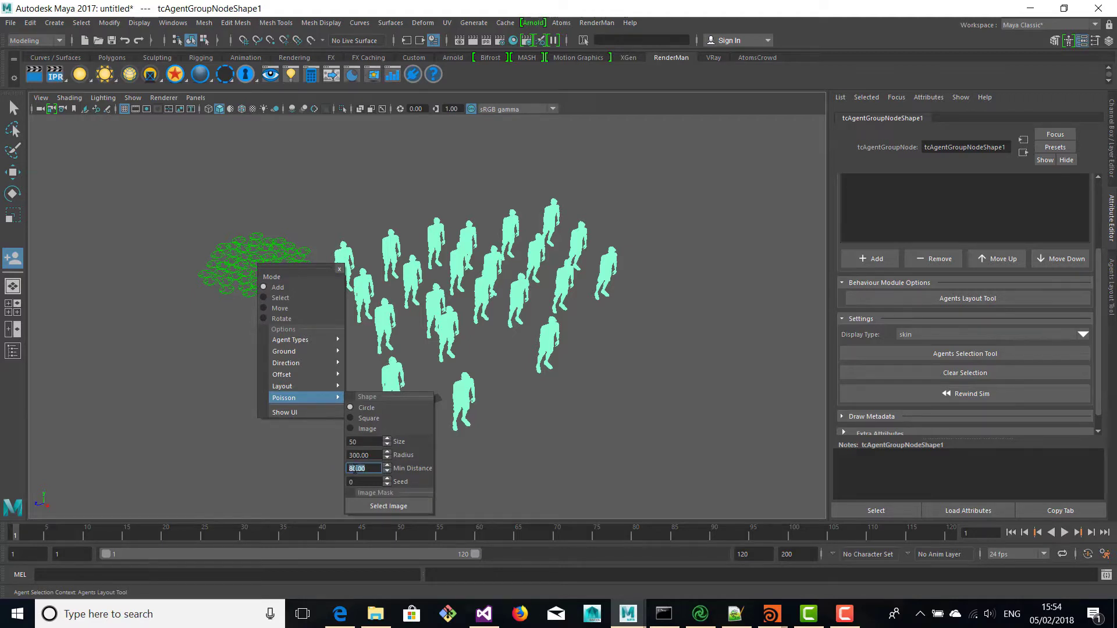
click(339, 269)
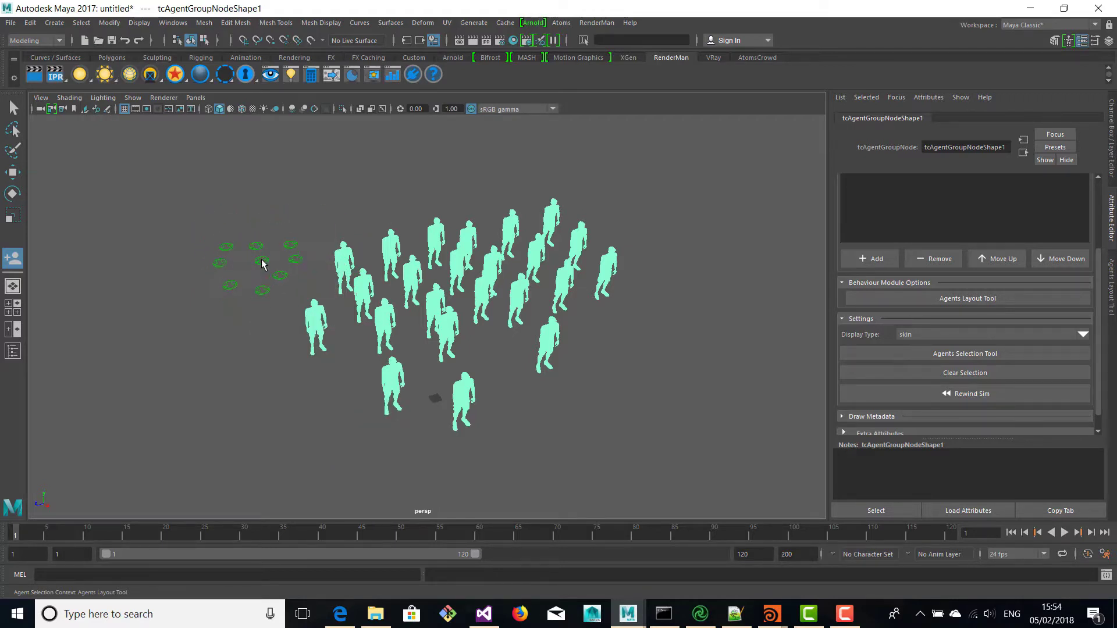
Step: Place three Poisson clusters of agents along the far side of the crowd
click(259, 261)
click(345, 221)
click(465, 196)
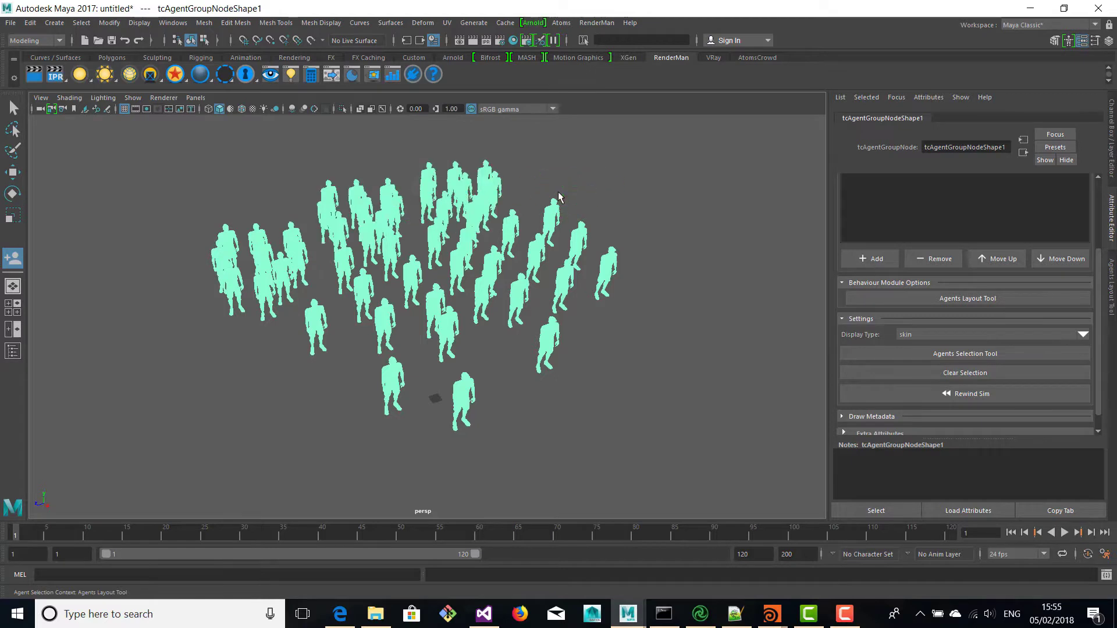
Step: Select and reposition the outer grid of agents and some agents in the middle of the crowd
click(553, 285)
drag(506, 275, 562, 257)
drag(411, 223, 499, 281)
drag(397, 251, 403, 252)
Step: Move the outermost Poisson cluster farther away from the crowd and rotate it
right_click(385, 229)
click(436, 318)
click(273, 292)
drag(215, 285, 160, 291)
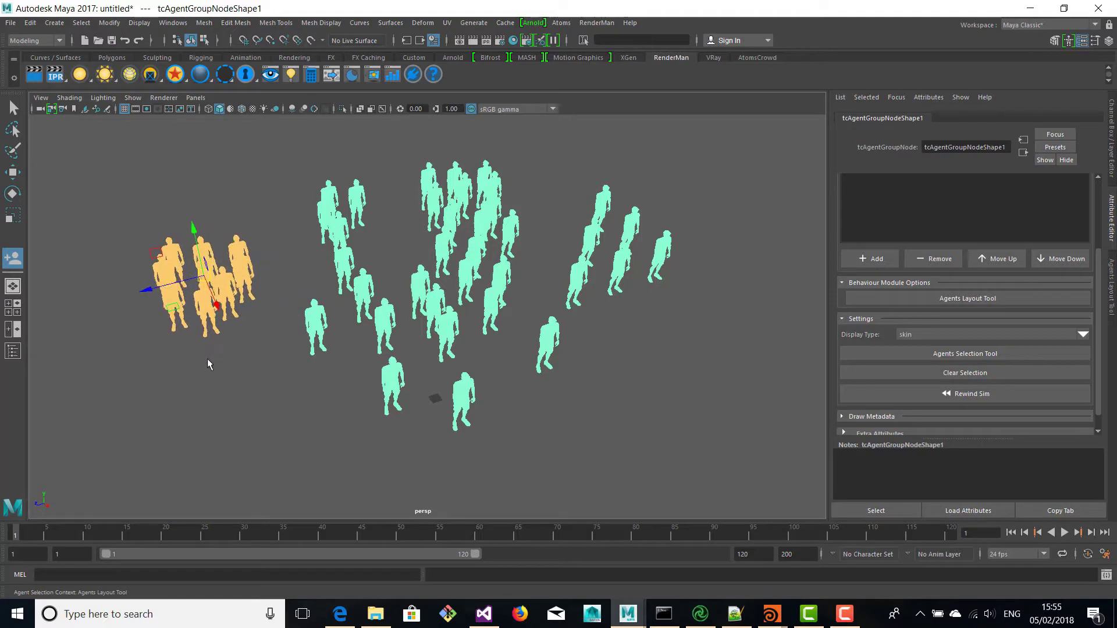
click(191, 318)
middle_drag(208, 350, 375, 336)
Step: Box-select agents near the front of the crowd, extending and reducing the selection to three agents
drag(306, 293, 407, 351)
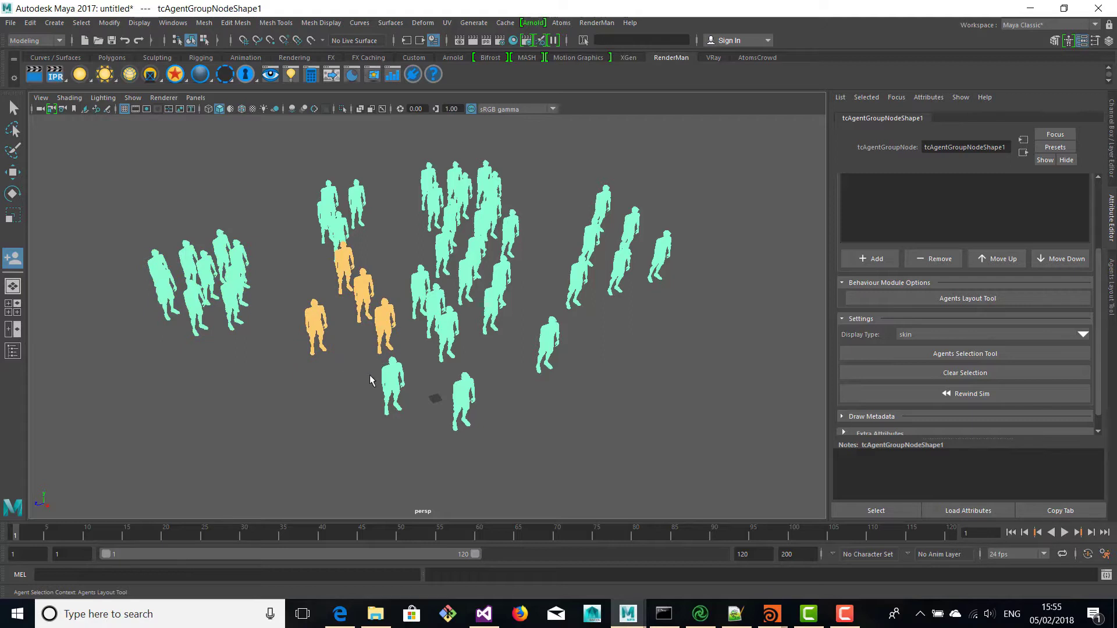
mouse_move(309, 256)
mouse_down()
mouse_move(387, 340)
mouse_move(377, 338)
mouse_up()
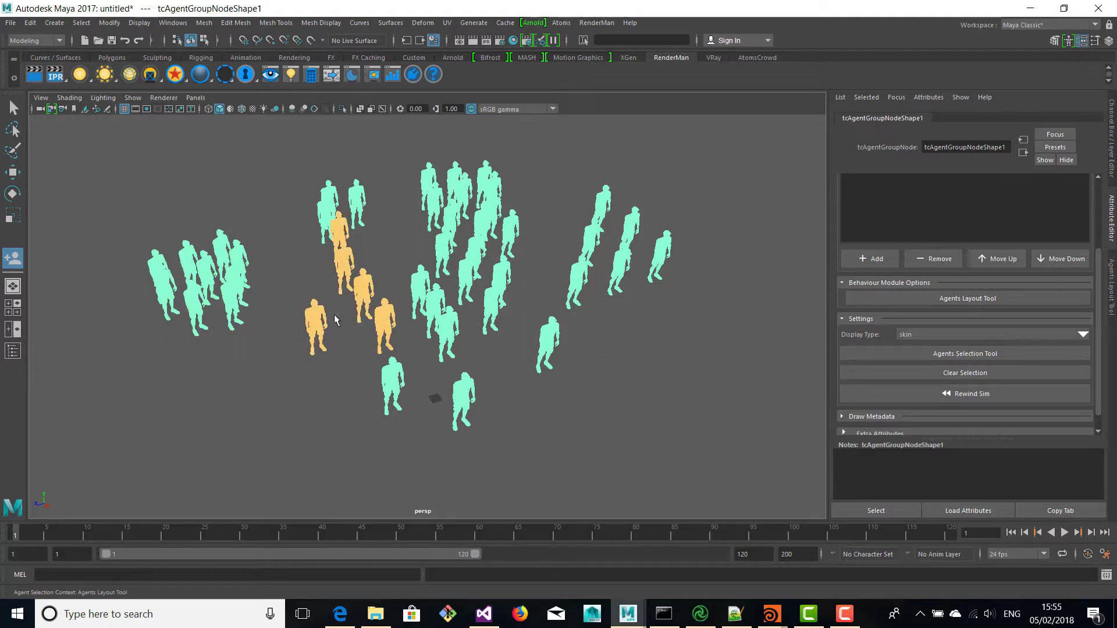
right_click(385, 348)
click(414, 399)
drag(368, 317, 267, 365)
Step: Set the state of the first agent group's stateMachine module to 1
alt+drag(522, 375, 650, 369)
scroll(651, 369, down, 1)
click(897, 224)
scroll(885, 378, down, 3)
click(900, 344)
text(1)
Step: Play the crowd simulation briefly and return to the first frame
click(1065, 532)
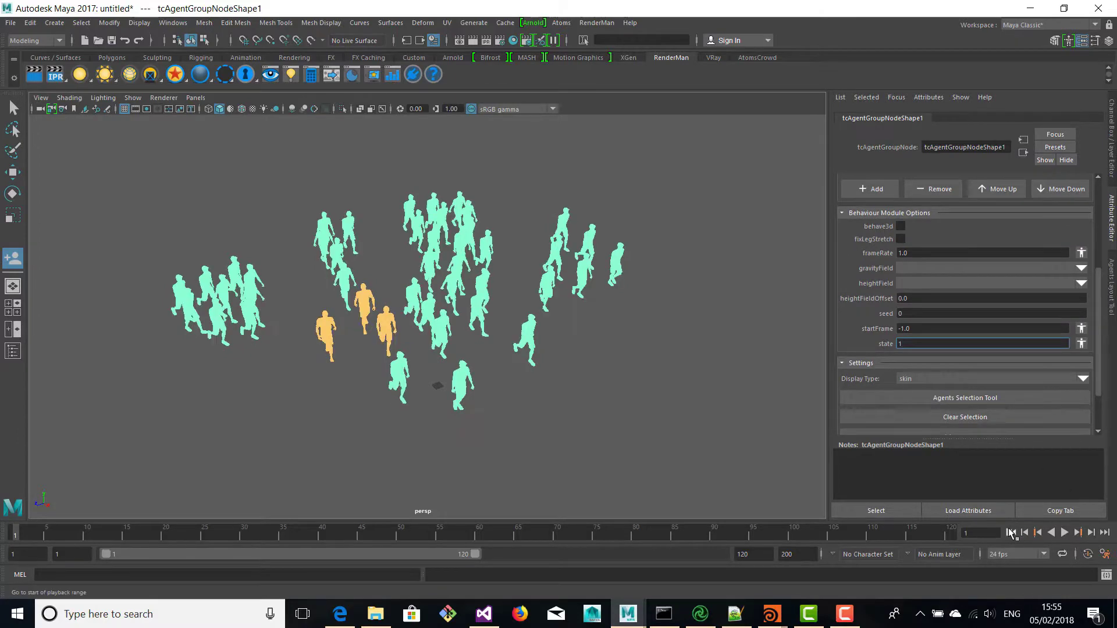
click(1065, 533)
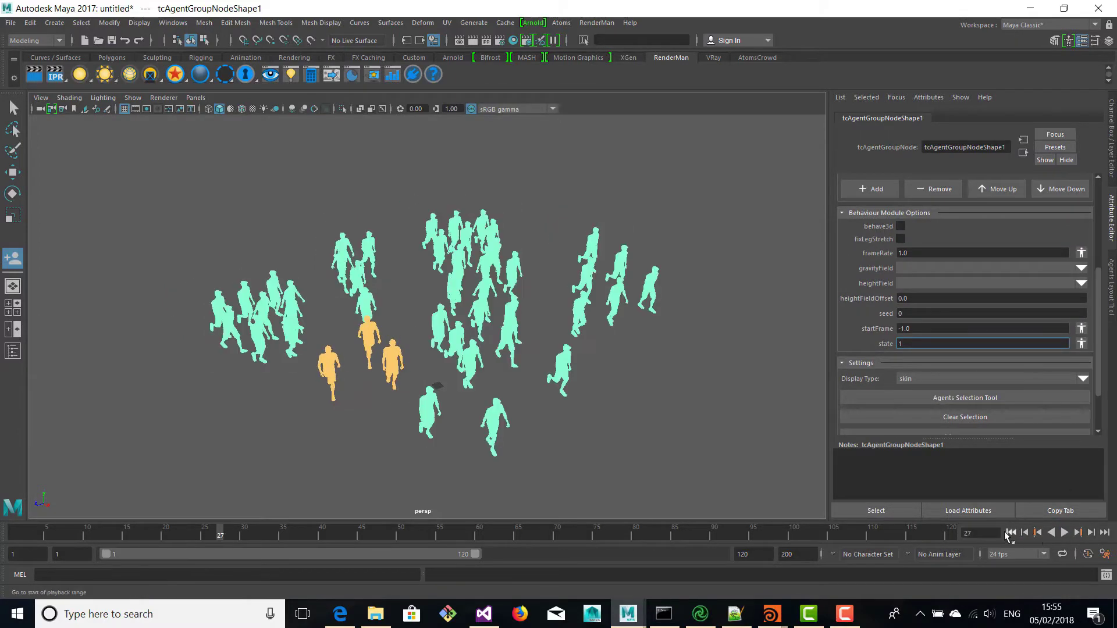
click(1010, 532)
Step: Clear the agent selection, turn on textured shading and play the simulation briefly
scroll(959, 365, down, 1)
click(951, 382)
key(6)
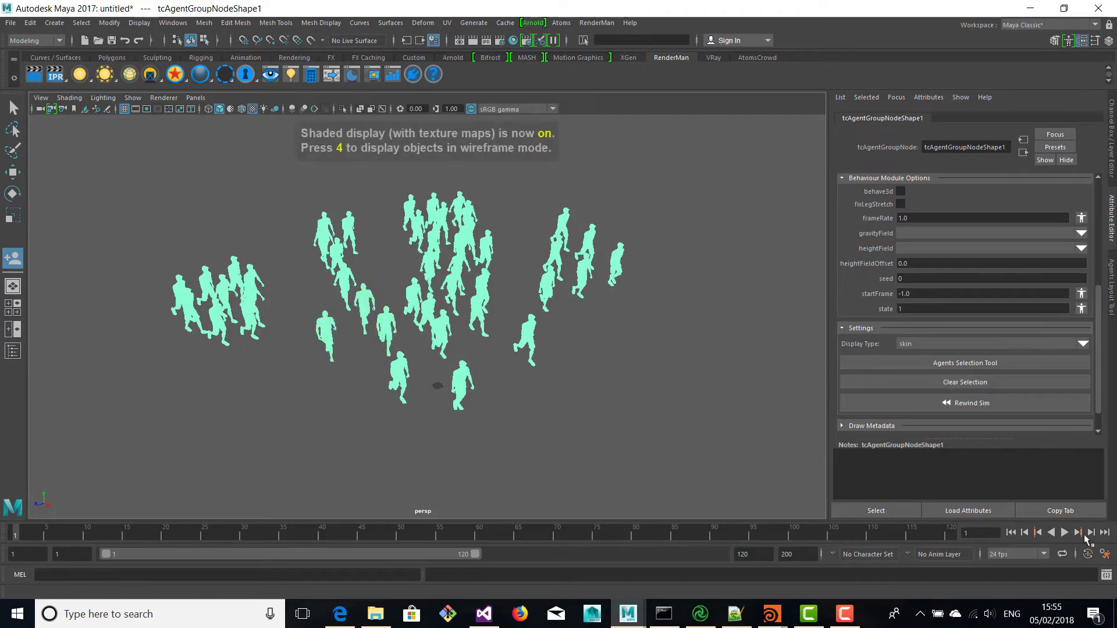
click(1065, 532)
click(1063, 532)
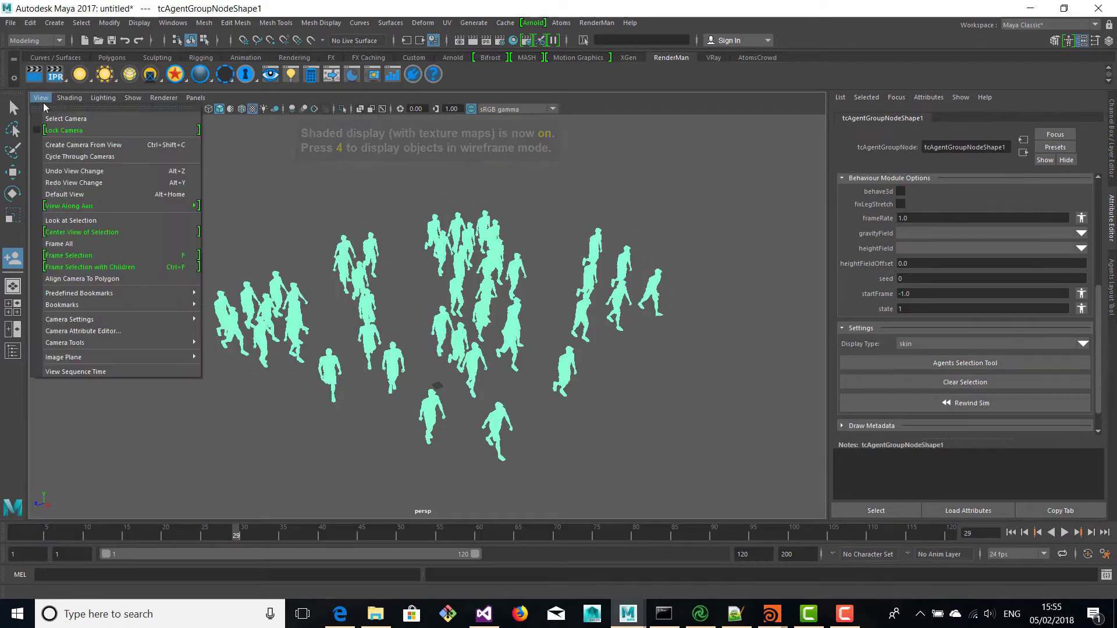
Step: Set the perspective camera's near clip plane to 1
click(40, 98)
click(64, 114)
text(1)
key(Return)
Step: Play the textured crowd from the first frame, rewind it and inspect the agents
click(1011, 533)
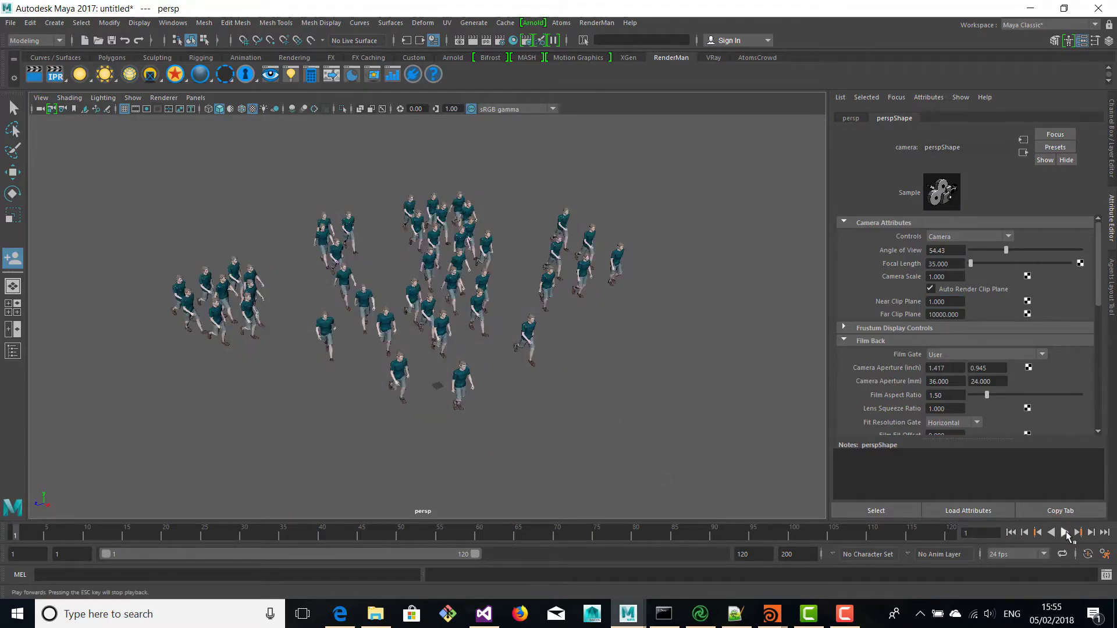
click(1064, 532)
click(1064, 533)
click(1011, 533)
alt+drag(384, 256, 430, 270)
Step: Create a second agent group and add the gridLayout and stateMachine behaviour modules to it
click(561, 22)
click(597, 122)
click(882, 258)
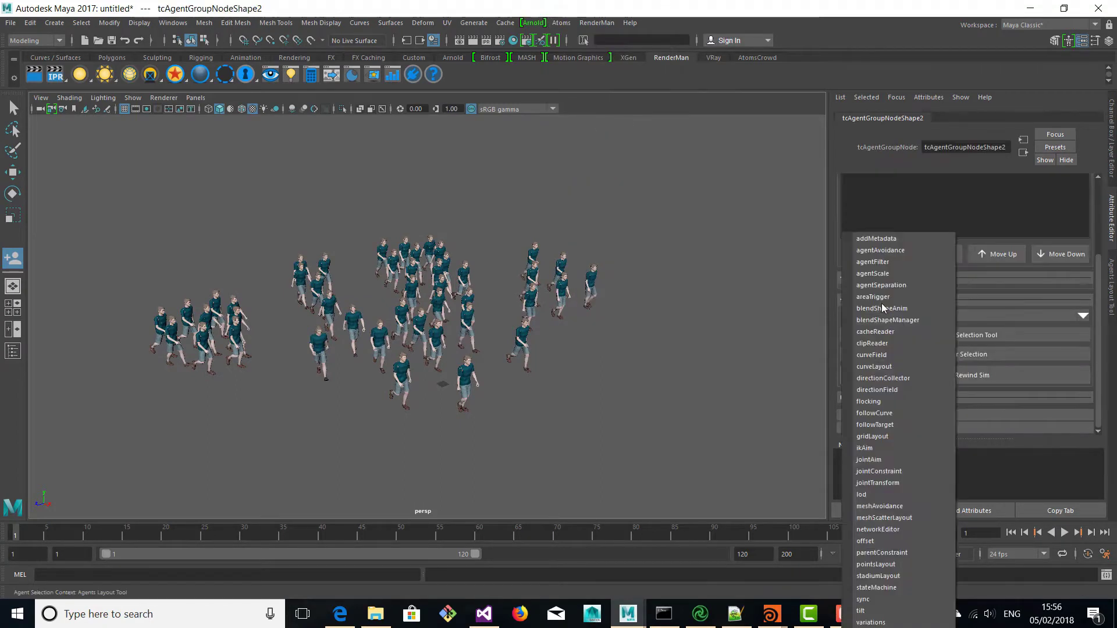
click(878, 447)
click(870, 324)
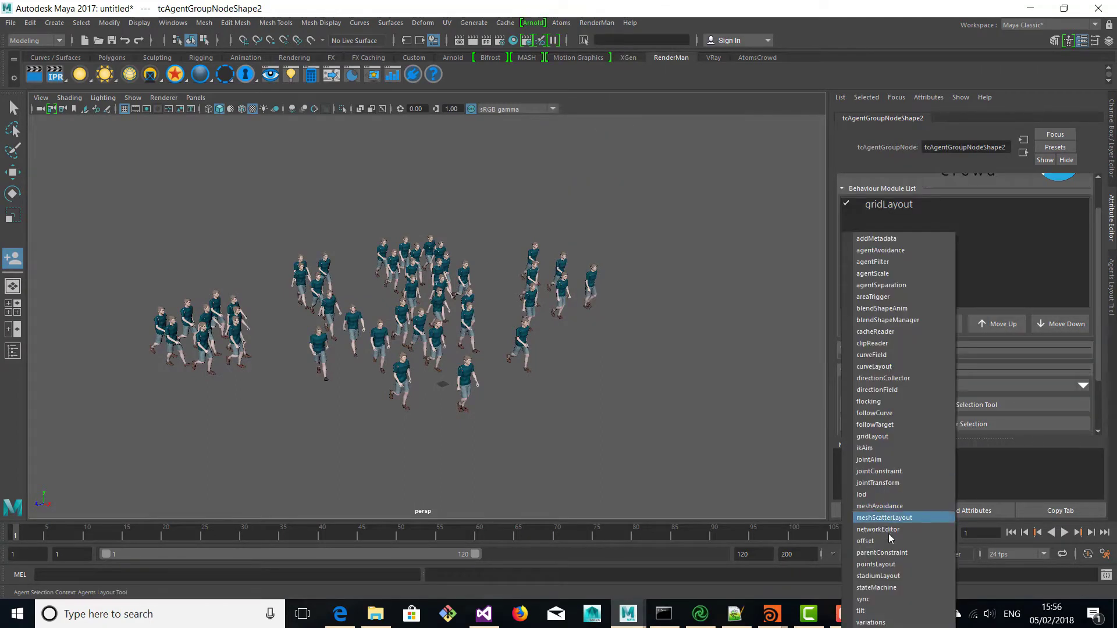
click(884, 587)
Step: Set the gridLayout module's size to 5, 1, 5 and agent type to atomsMale, and generate the agents at the first frame
click(888, 204)
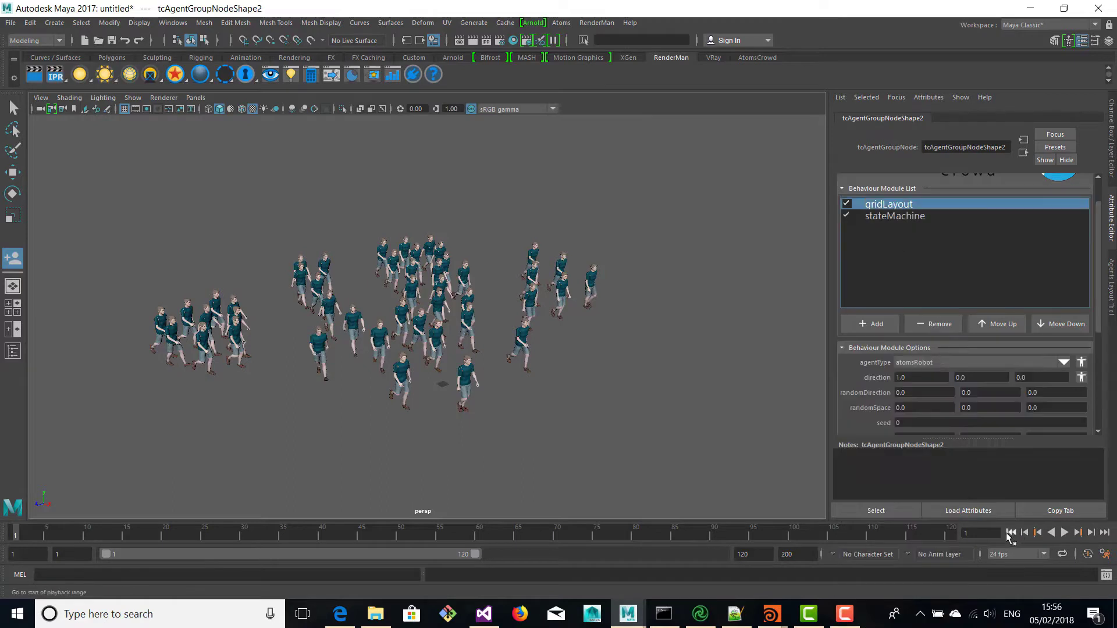
scroll(888, 349, down, 2)
click(895, 368)
key(Tab)
key(Tab)
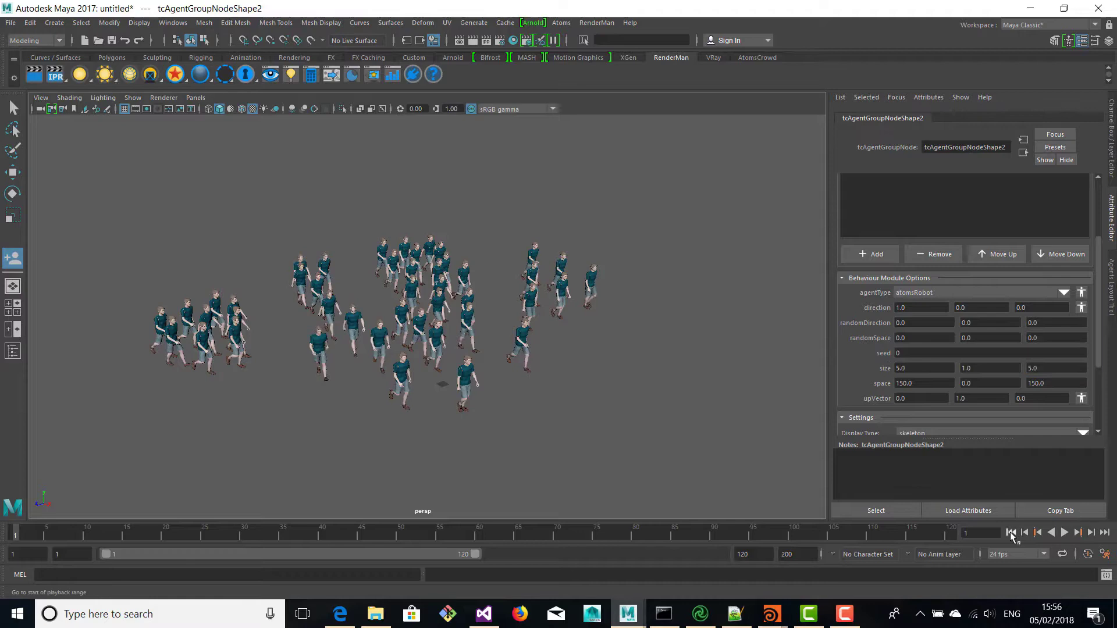
scroll(896, 237, up, 1)
click(1064, 327)
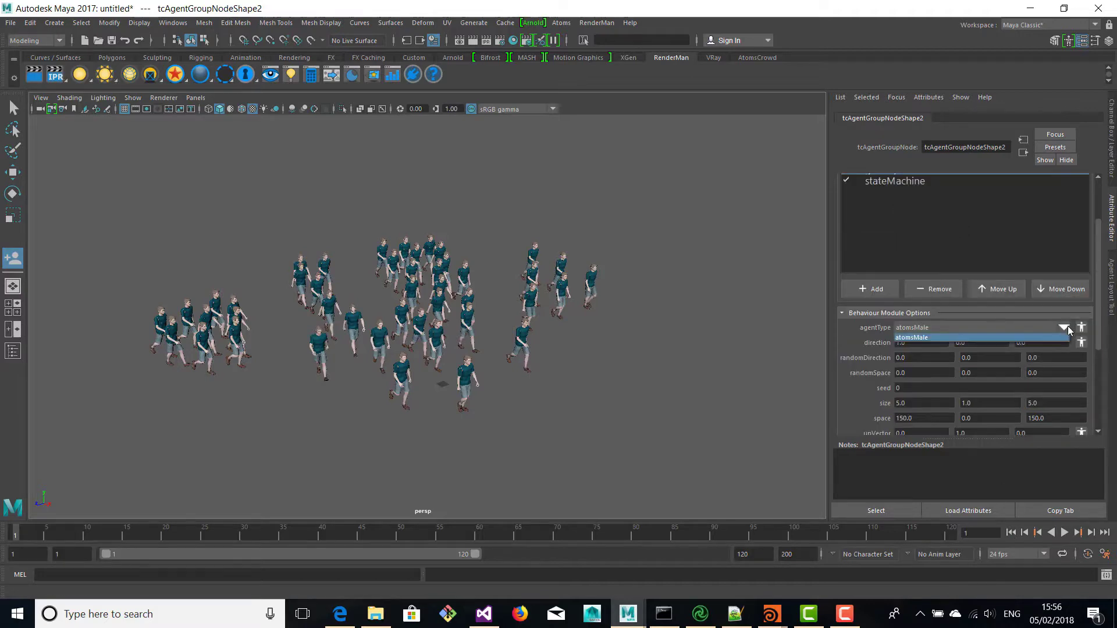
click(947, 334)
click(1010, 532)
alt+drag(436, 326, 488, 384)
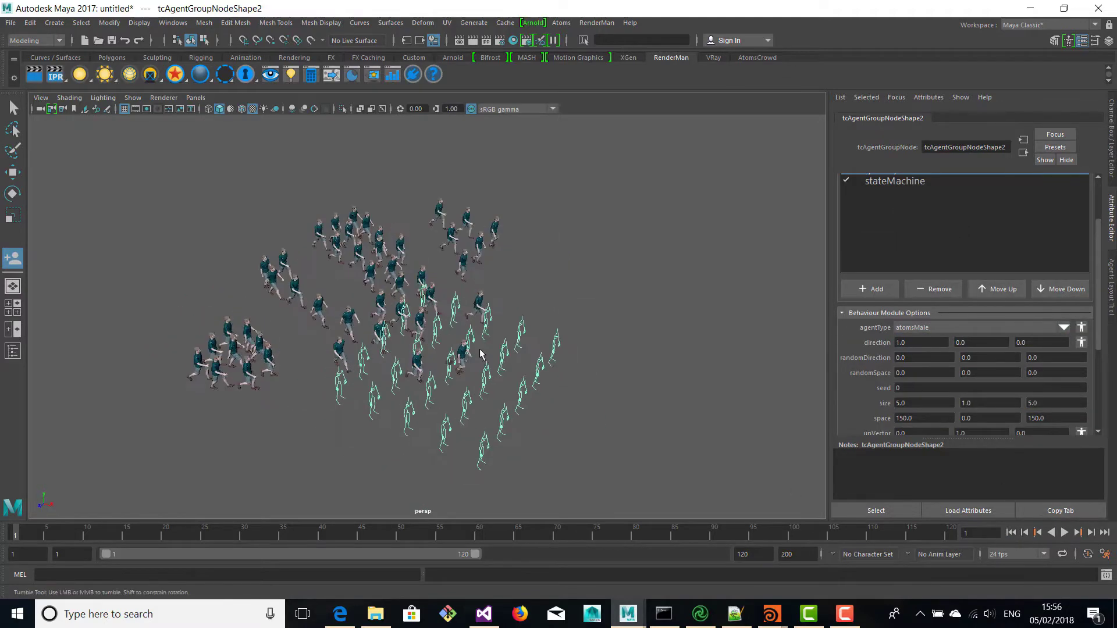
alt+middle_drag(501, 393, 511, 347)
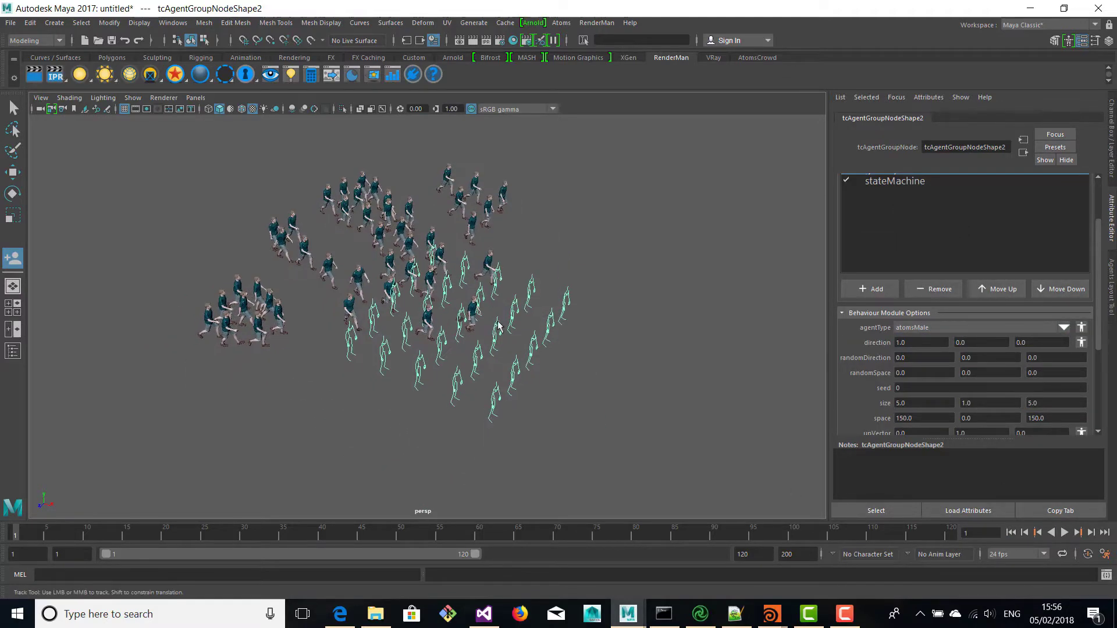
Step: Select tcAgentGroupNode2 in the Outliner and move it away from the first crowd
click(13, 351)
drag(172, 110, 469, 137)
click(259, 237)
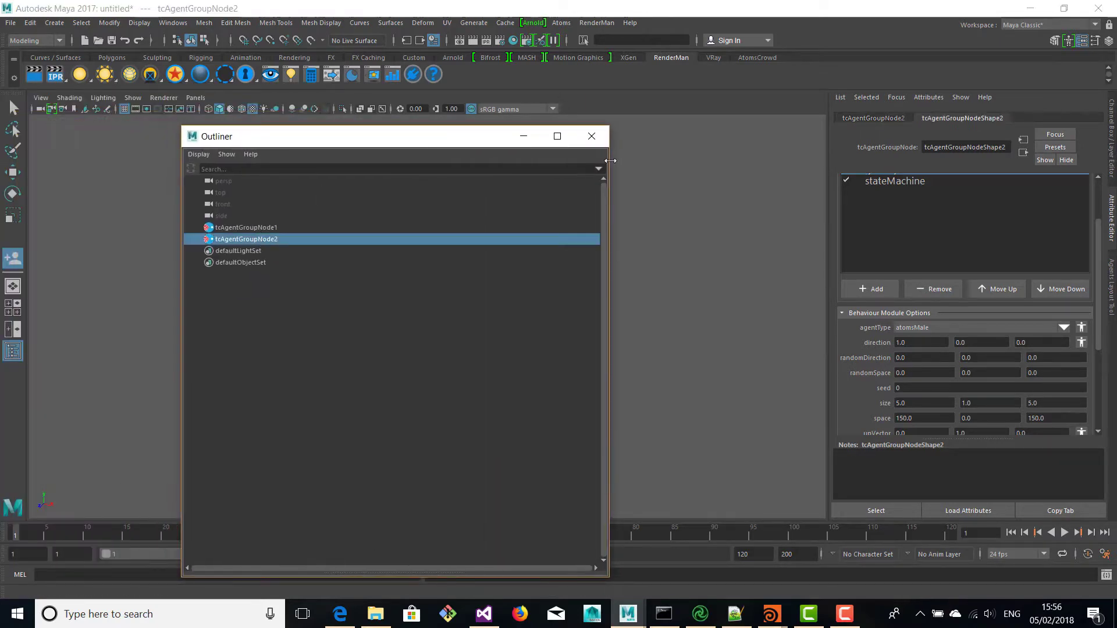
click(599, 134)
click(13, 108)
click(13, 172)
drag(512, 343, 593, 399)
alt+middle_drag(588, 399, 611, 314)
drag(492, 364, 355, 347)
Step: Set the second agent group's display type to skin
scroll(955, 243, up, 1)
scroll(893, 271, down, 3)
click(926, 364)
click(922, 385)
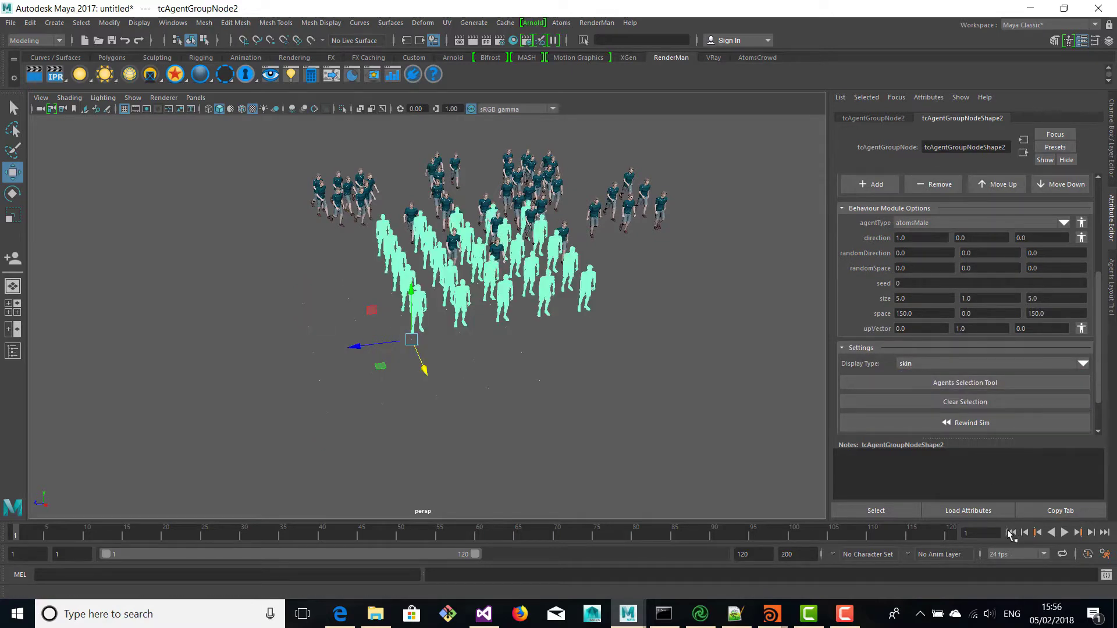
Step: Set the state of the second group's stateMachine module to 1 and rewind to the first frame
scroll(899, 244, up, 3)
click(899, 217)
scroll(899, 221, down, 3)
drag(910, 373, 876, 363)
text(1)
click(1010, 532)
Step: Select a block of agents at the rear of the second group's grid with the Agents Selection Tool
alt+drag(585, 273, 625, 289)
click(626, 289)
drag(450, 329, 554, 392)
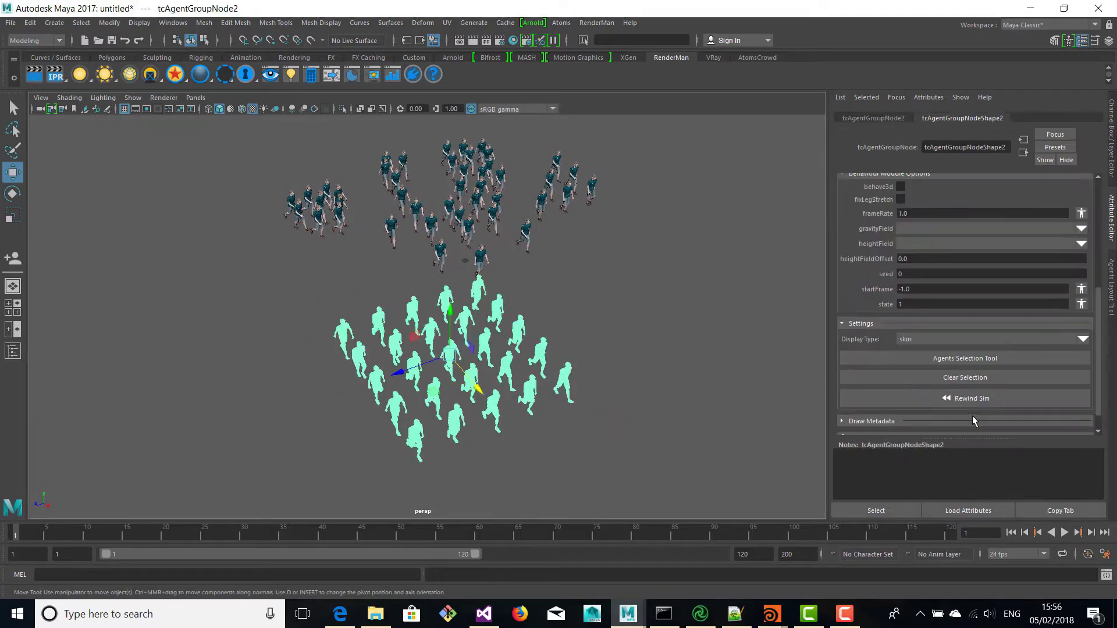
click(973, 360)
drag(440, 322, 559, 393)
drag(399, 282, 507, 362)
Step: Apply a per-agent override of the stateMachine state to the selected agents and rewind to the first frame
scroll(964, 263, up, 1)
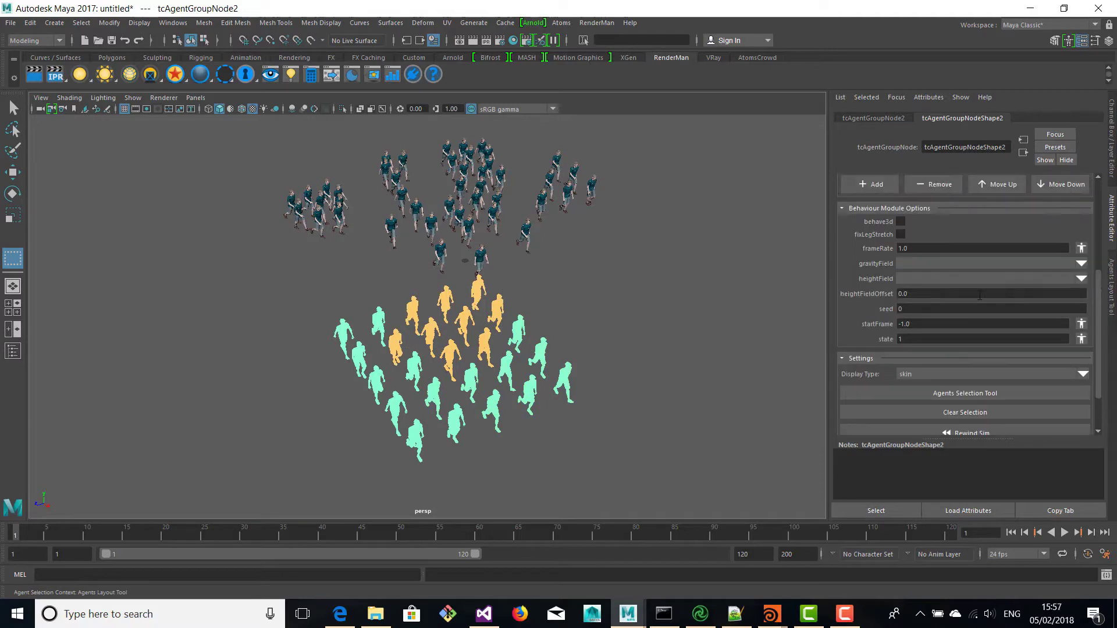
click(1081, 338)
click(887, 583)
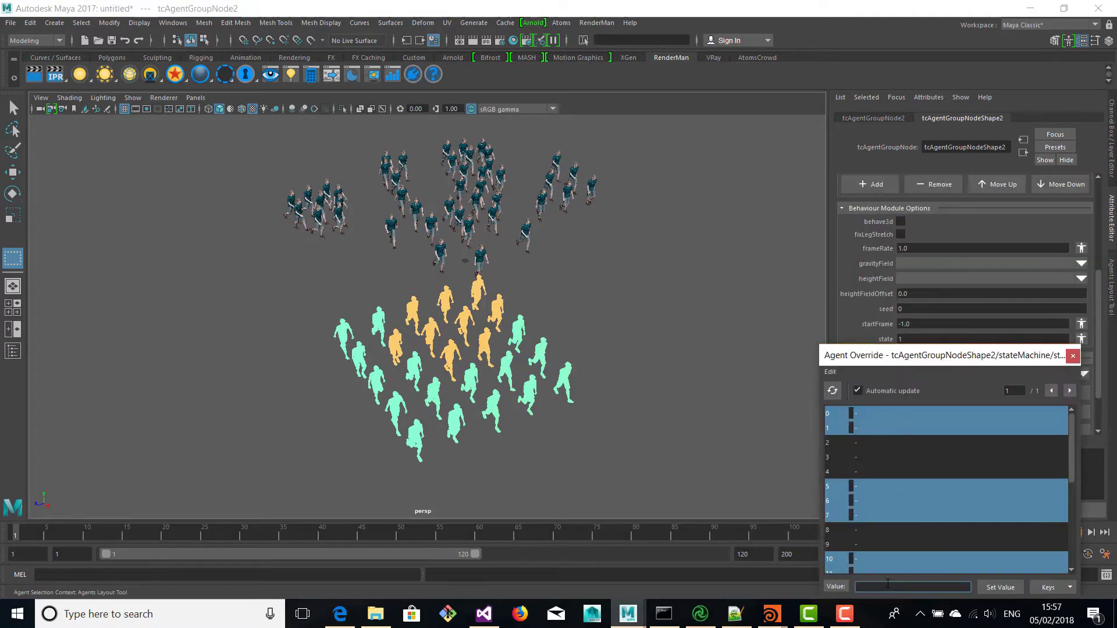
click(1000, 587)
click(1071, 355)
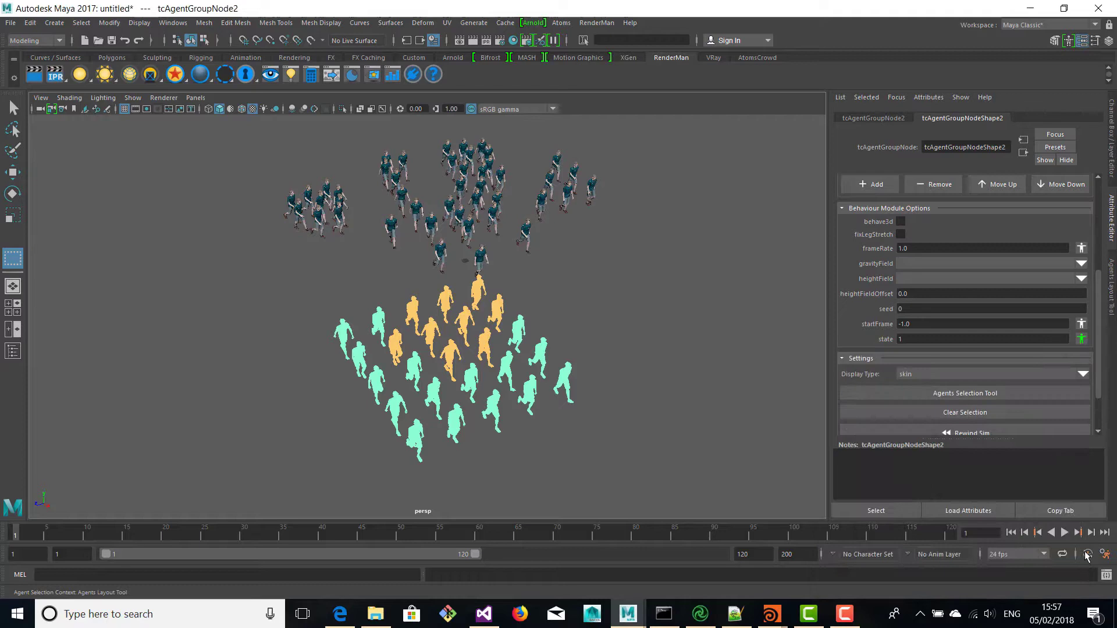
click(1010, 533)
Step: Select the agents at the front of the second group's grid and enter a per-agent frameRate override range of 0.5 to 1.5
drag(613, 466, 310, 405)
scroll(867, 318, up, 1)
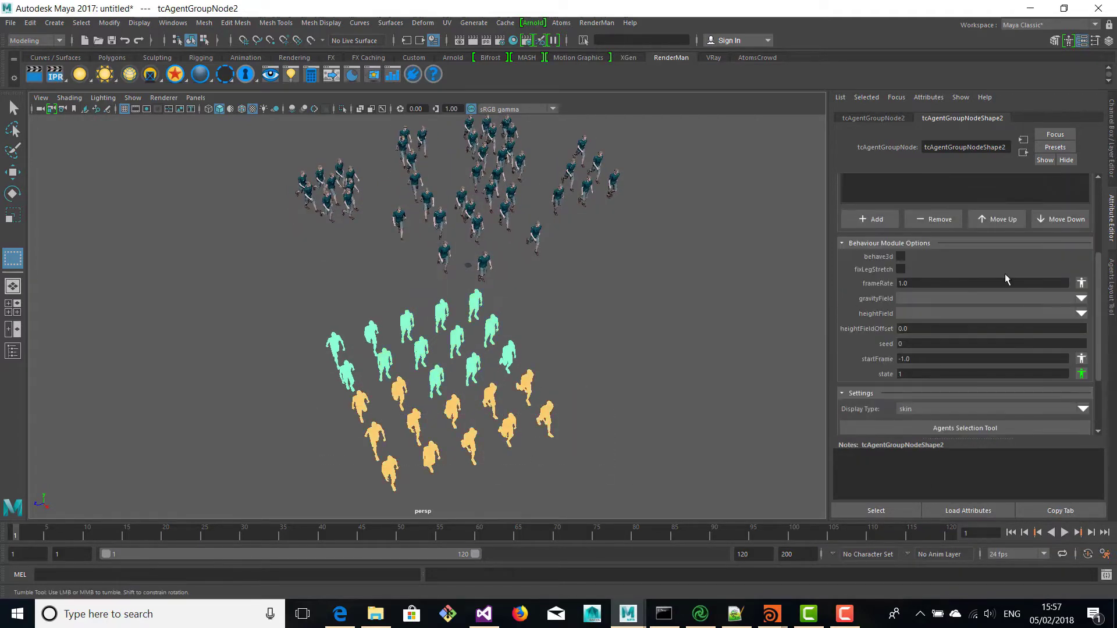
click(1081, 283)
drag(869, 288, 839, 255)
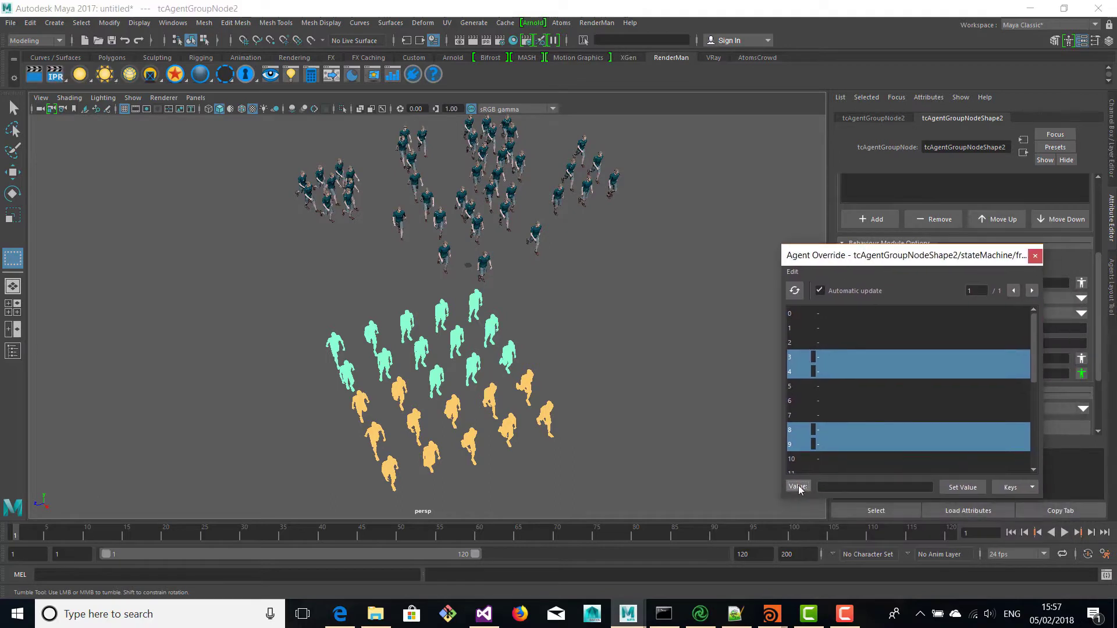
click(798, 487)
key(Tab)
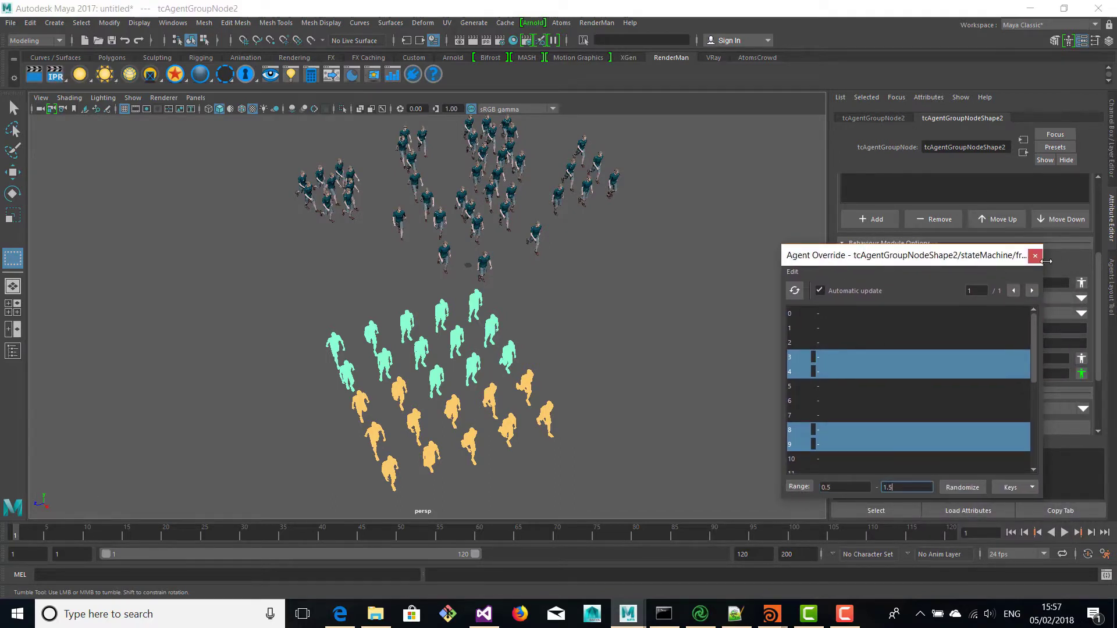
click(1035, 256)
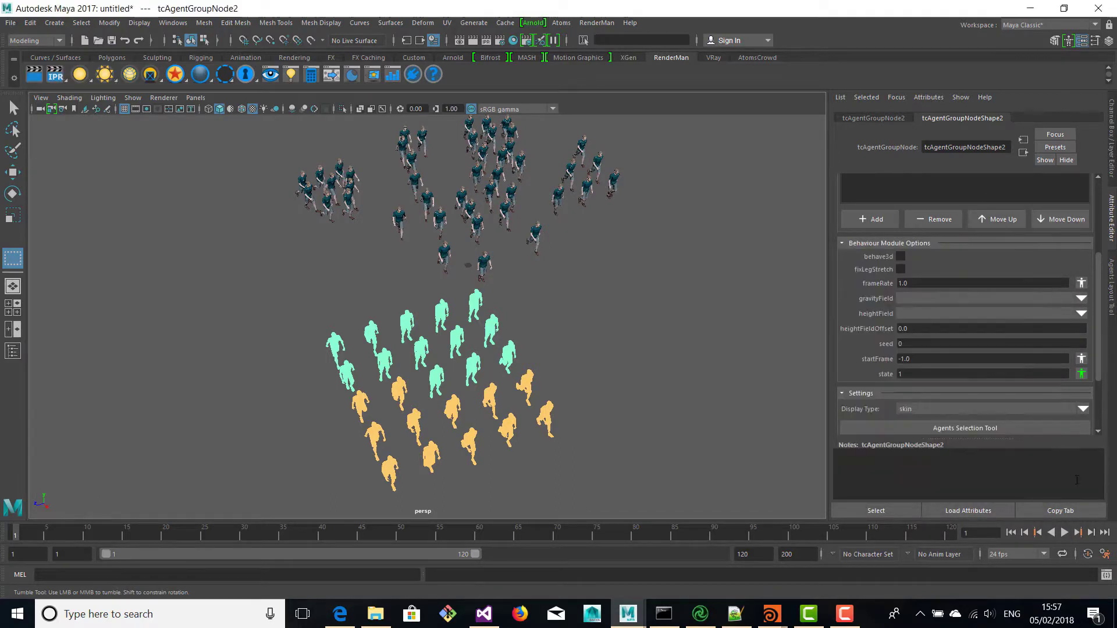
Step: Play the simulation to check the selected agents' motion and rewind to the first frame
click(1064, 533)
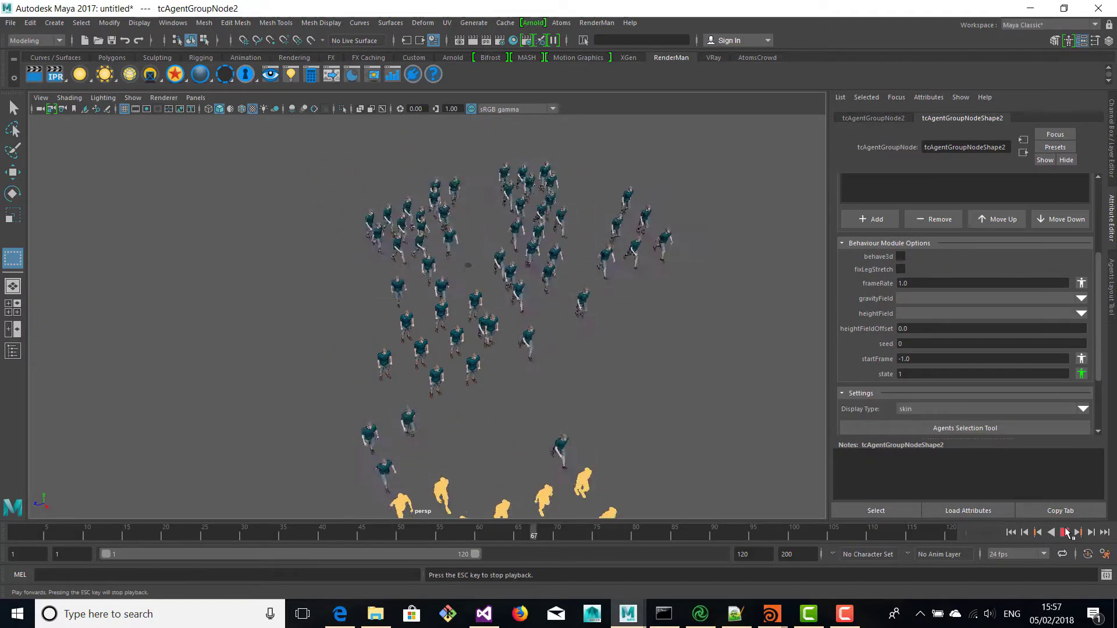
click(1065, 533)
click(1011, 533)
Step: Clear the agent selection, replay the simulation and rewind to the first frame
scroll(963, 354, down, 3)
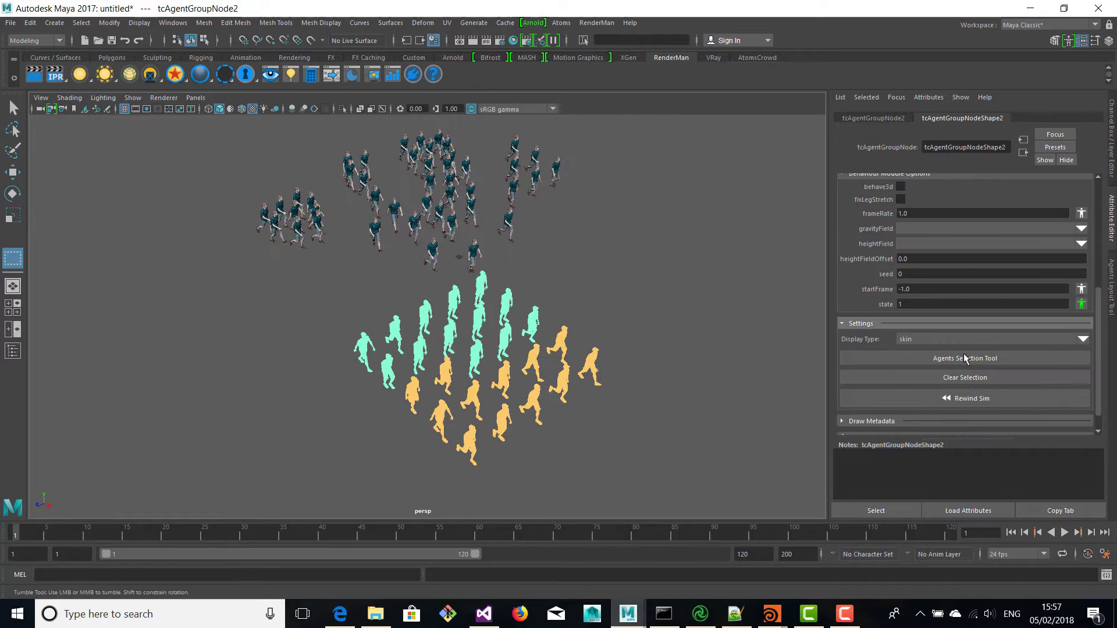
click(964, 354)
click(1064, 533)
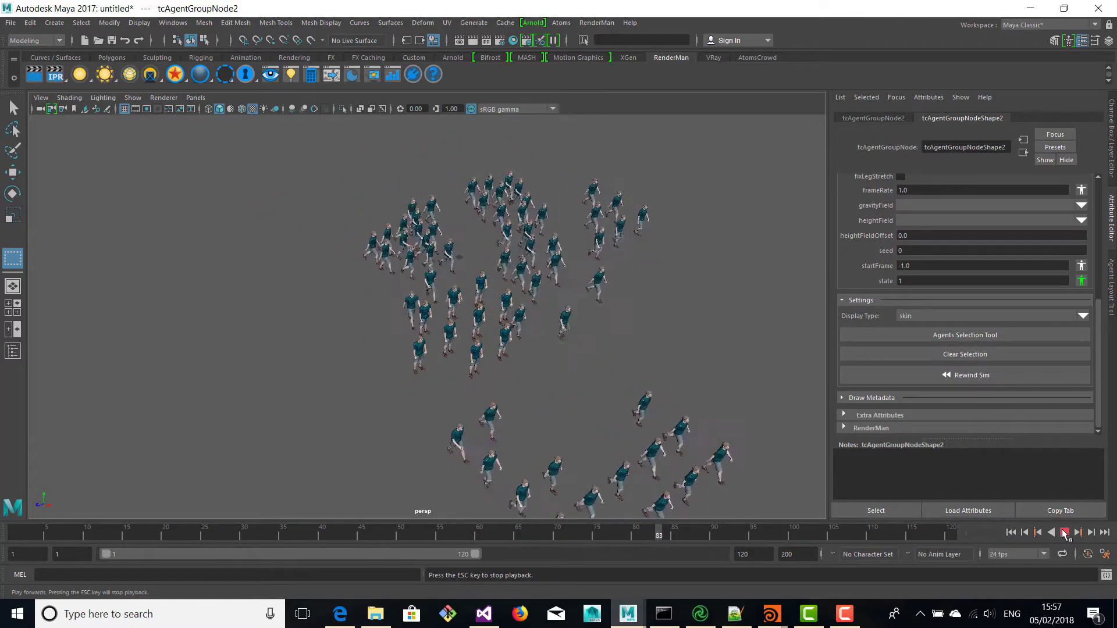
click(1065, 533)
click(1011, 532)
Step: In the Atoms Cache Exporter, choose both agent groups and set the cache path to C:/atomsDemo/caches/testCache.atoms
alt+middle_drag(498, 313, 578, 349)
alt+drag(374, 299, 340, 297)
alt+drag(431, 366, 487, 326)
click(562, 23)
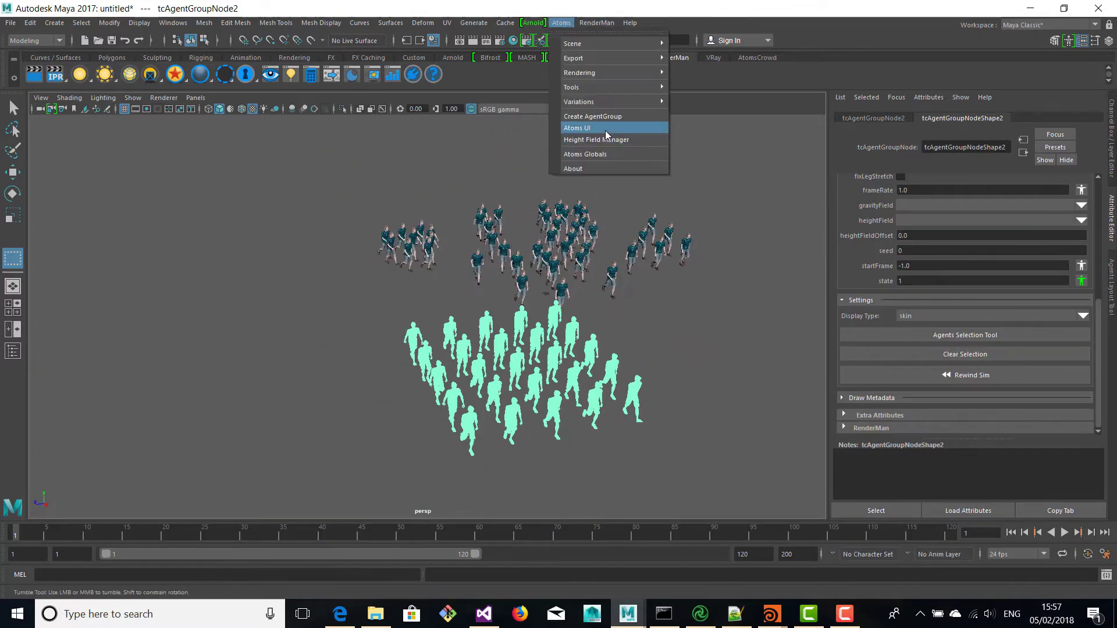
mouse_move(606, 60)
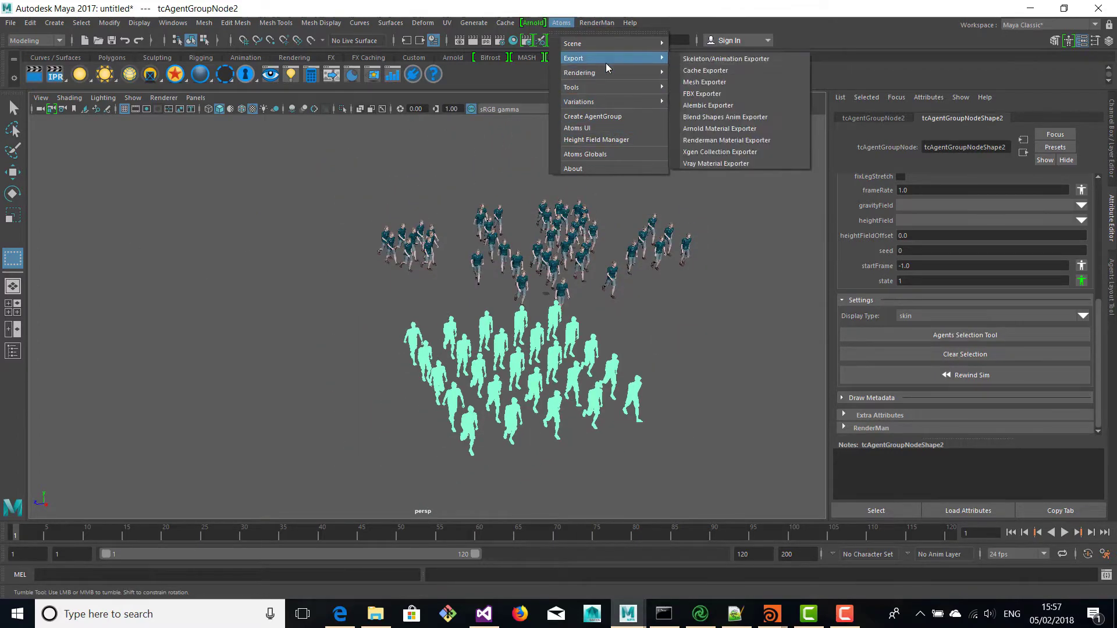
click(705, 70)
click(515, 207)
shift+click(516, 214)
click(662, 288)
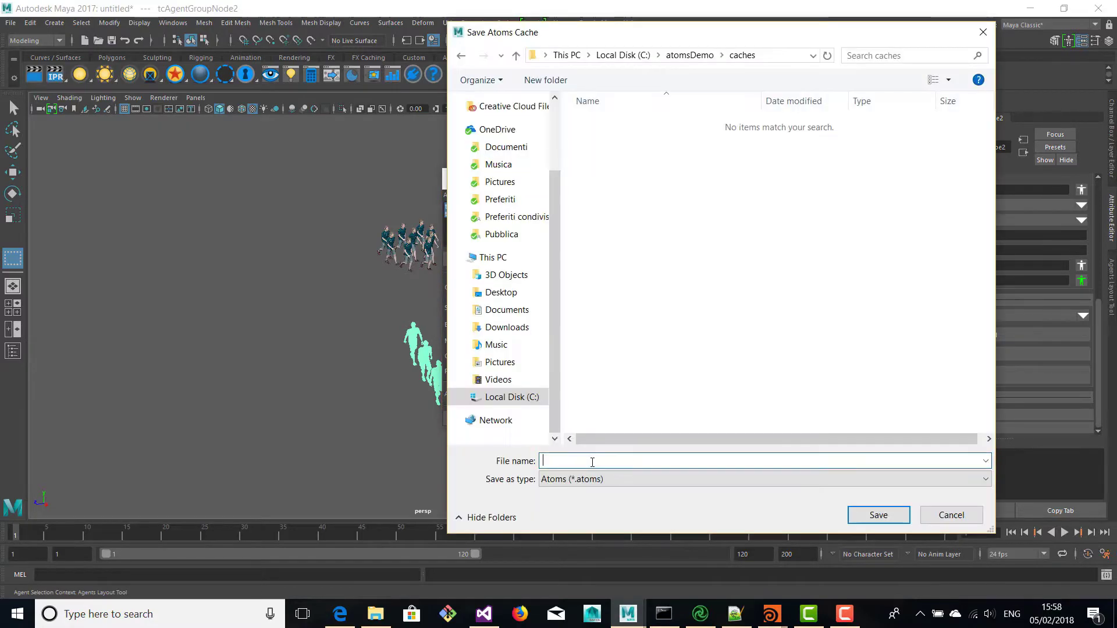
key(Return)
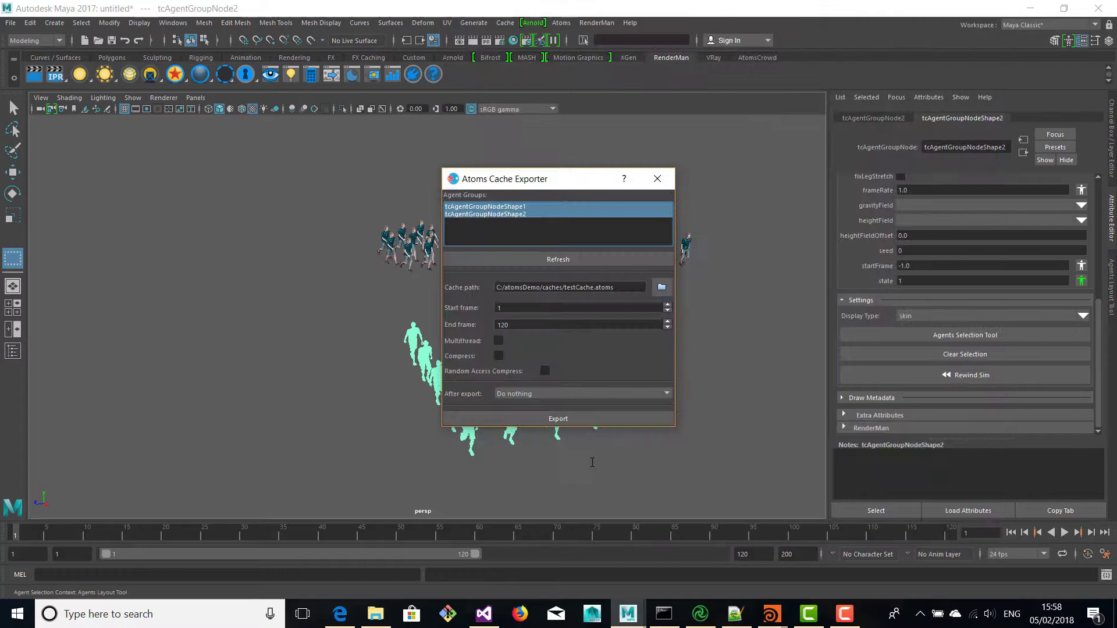
Step: Export the Atoms cache with end frame 50, close the exporter and return to the start of the timeline
drag(512, 324, 486, 330)
text(50)
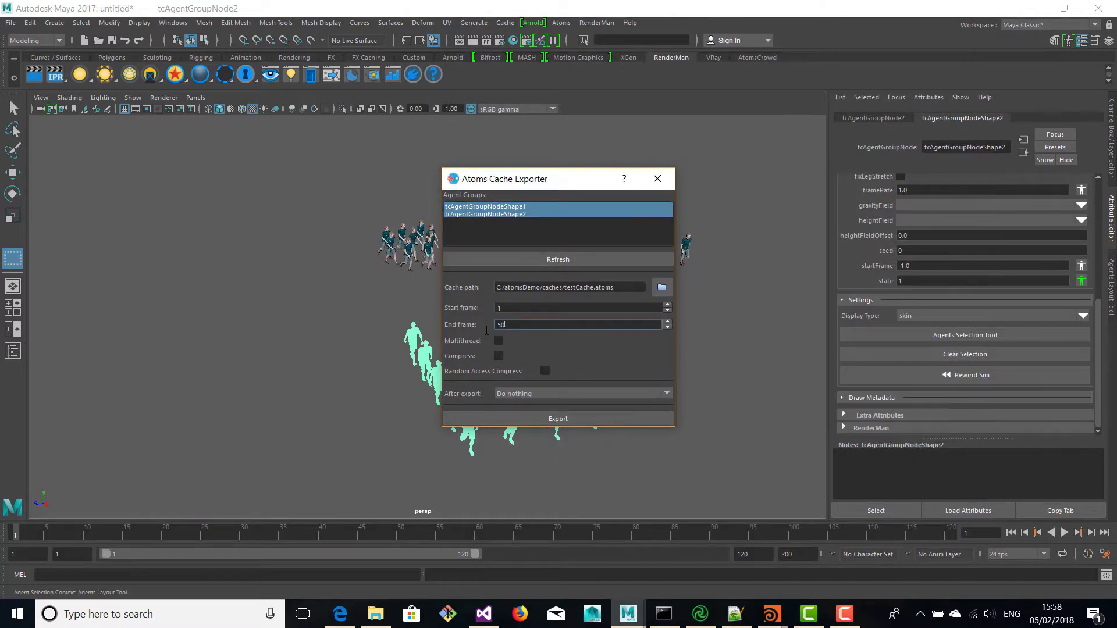
click(561, 420)
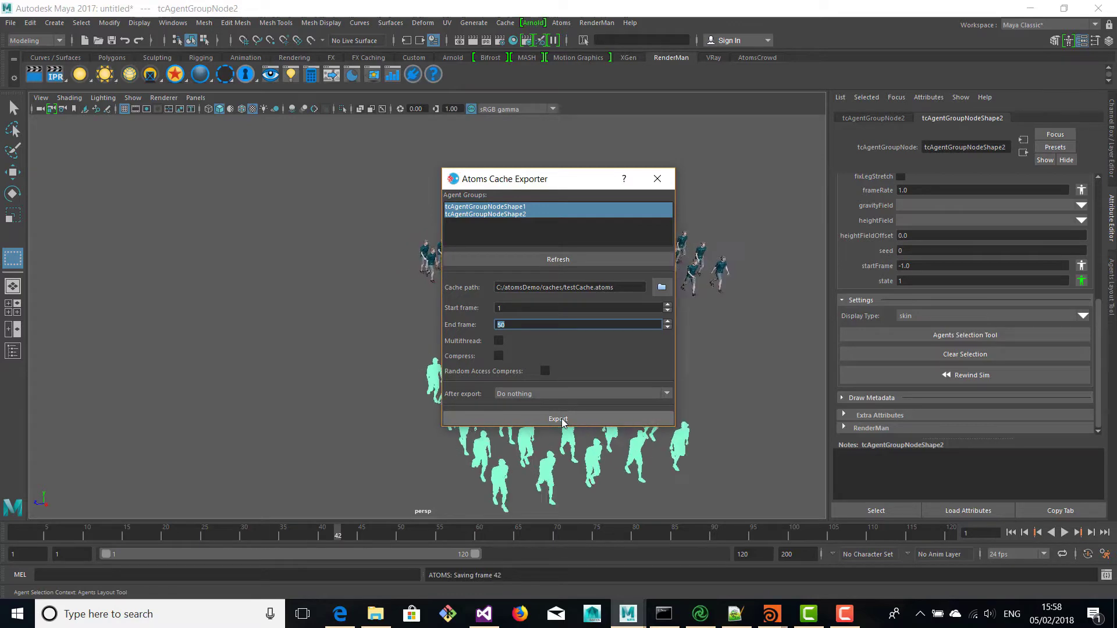
click(565, 326)
click(657, 179)
drag(144, 529, 1, 538)
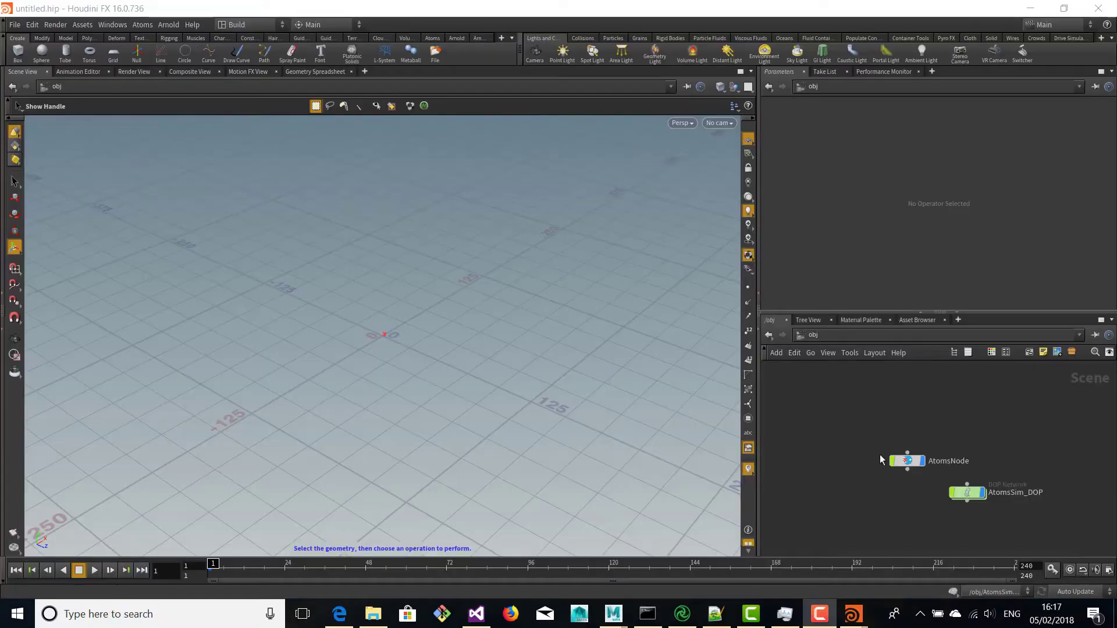
Step: Switch to Houdini, create an Atoms agent group and select the Agent Group Modules node inside its geometry network
right_click(468, 278)
click(265, 282)
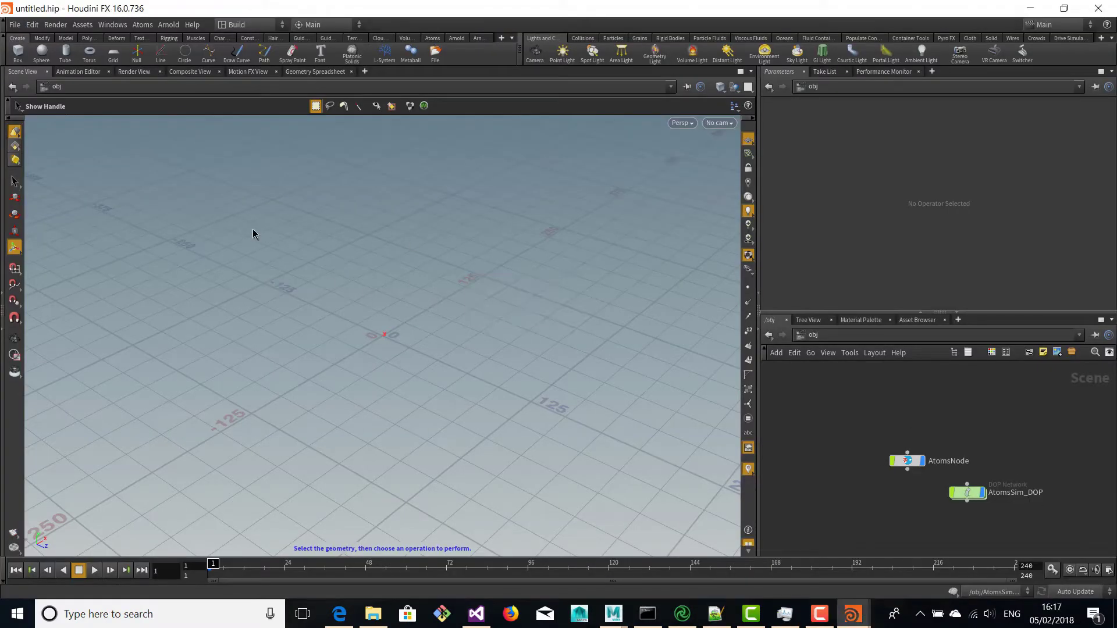
alt+right_drag(152, 186, 149, 325)
alt+drag(402, 317, 355, 322)
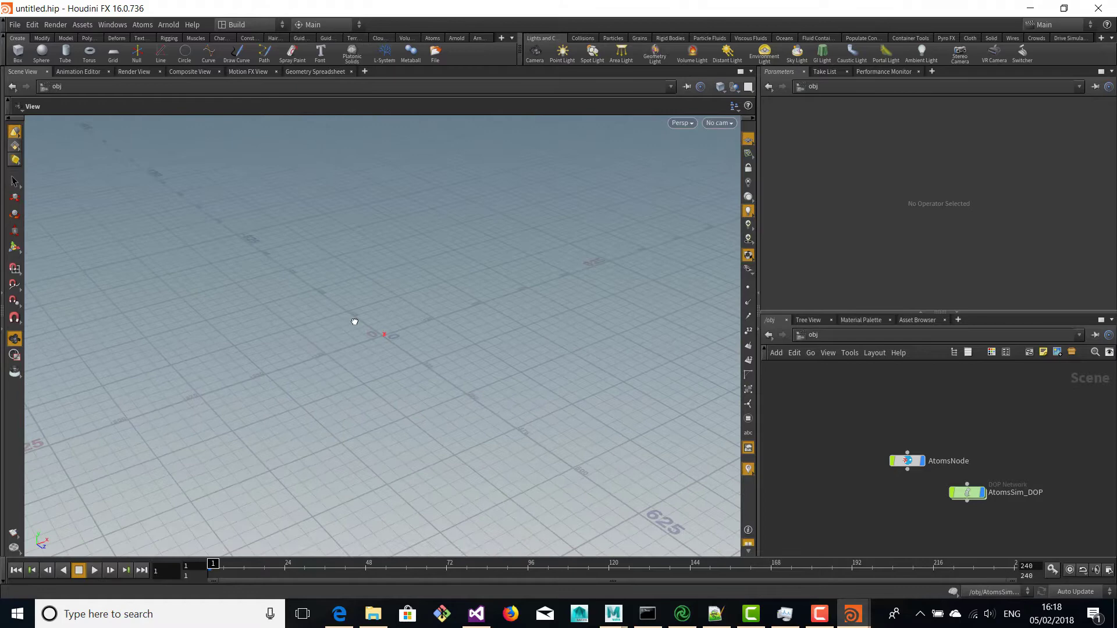
click(150, 23)
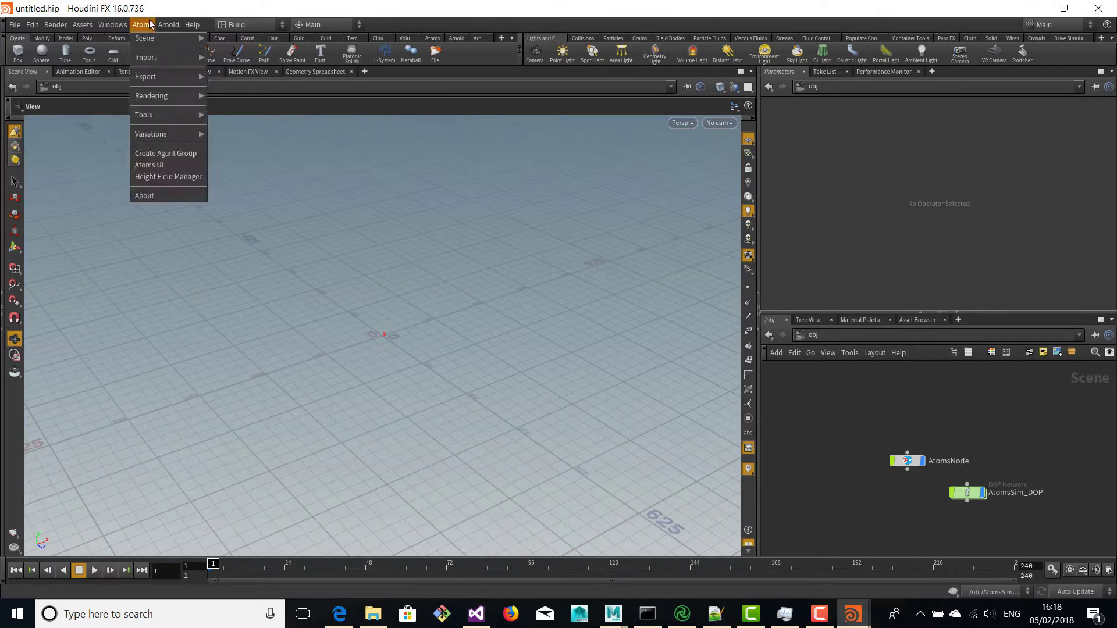
click(180, 155)
double_click(967, 493)
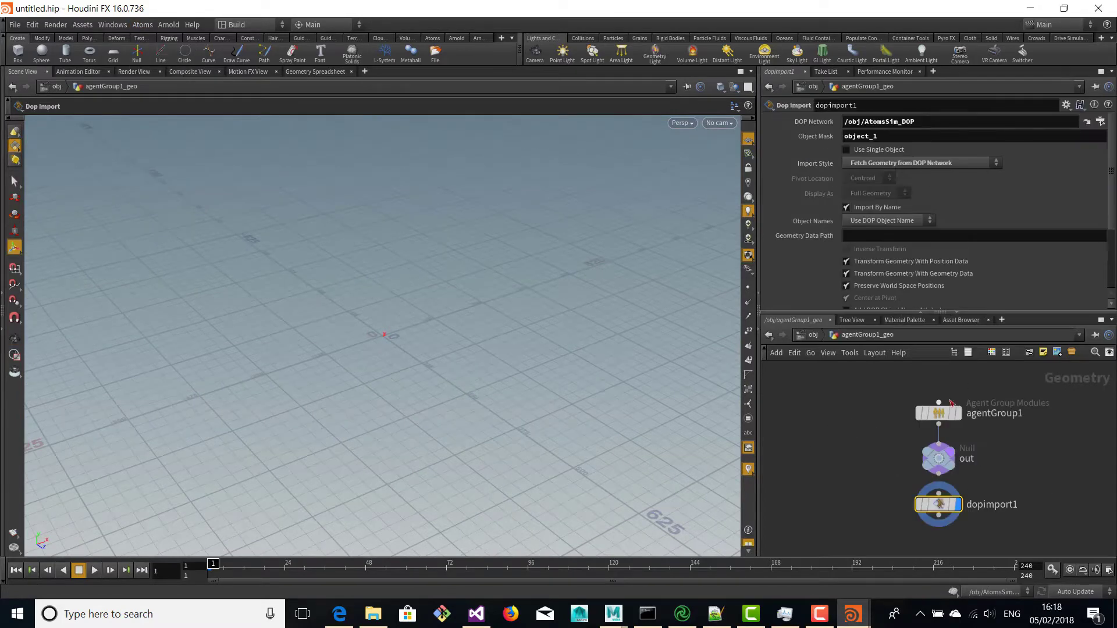
click(937, 414)
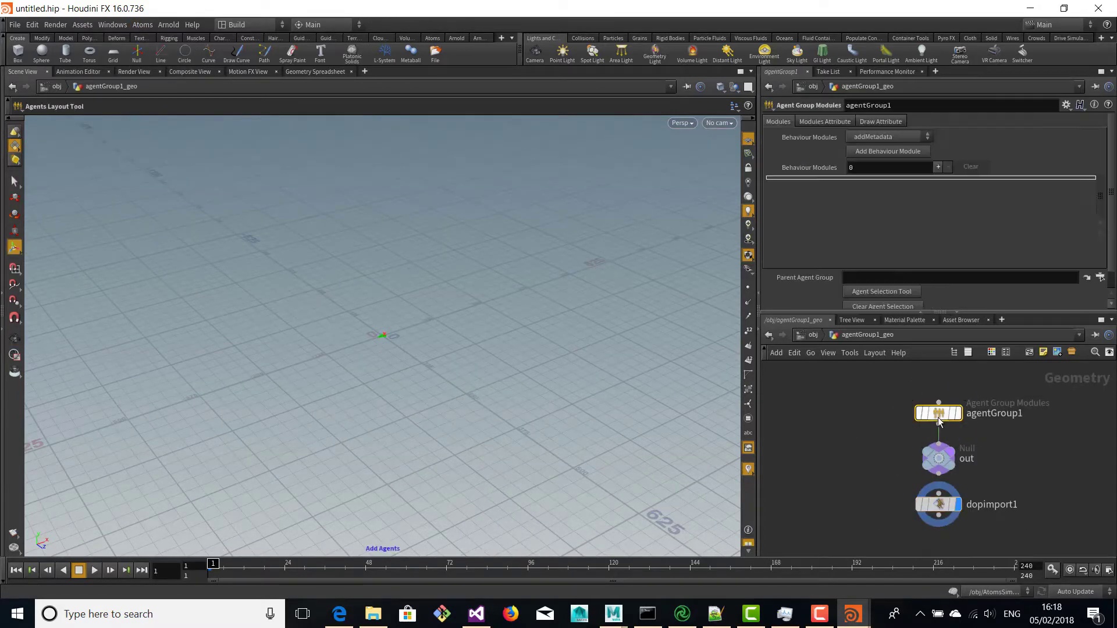
Step: Add a cacheReader behaviour module to the agent group
click(921, 136)
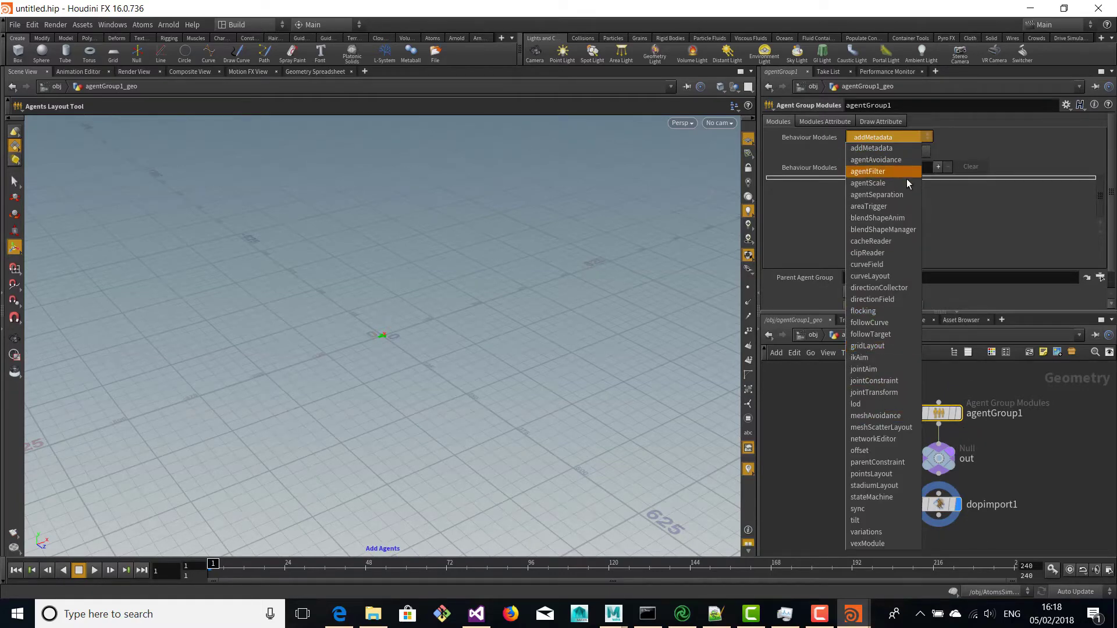
click(887, 241)
click(883, 151)
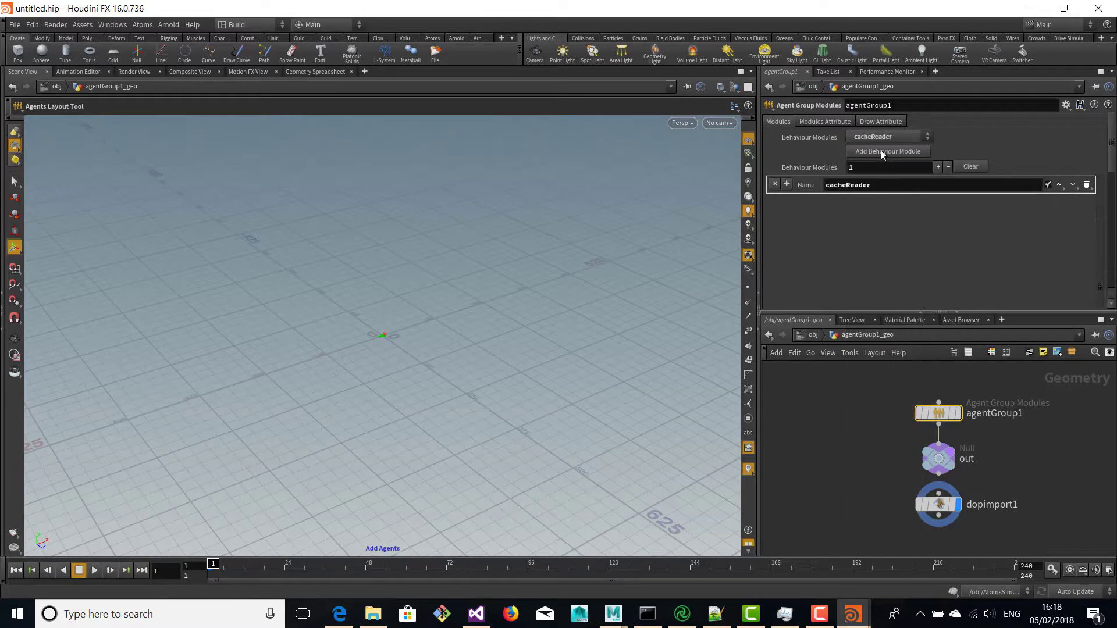
Step: Set the cacheReader module's cachePath to C:/atomsDemo/caches/testCache.atoms
click(823, 123)
click(1096, 184)
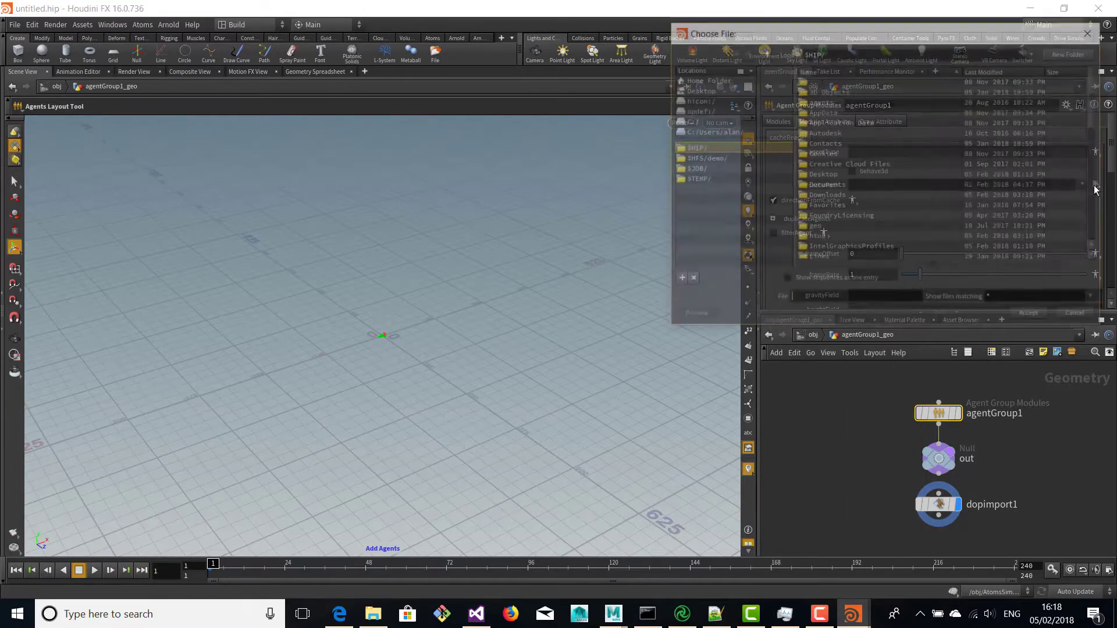
drag(833, 23, 802, 49)
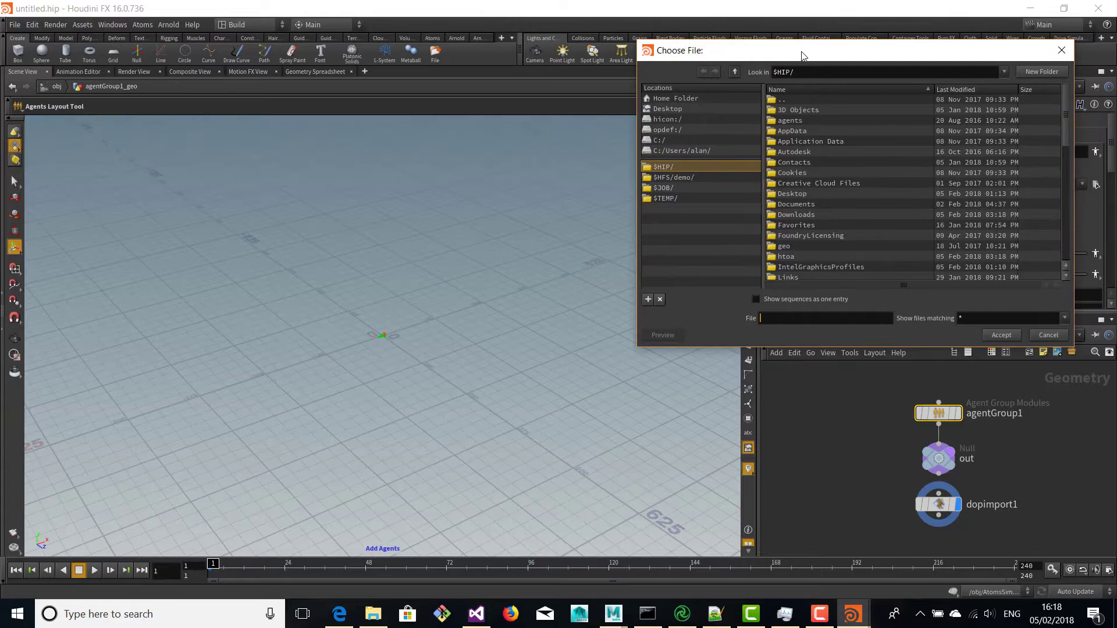
scroll(847, 155, down, 2)
scroll(851, 183, up, 2)
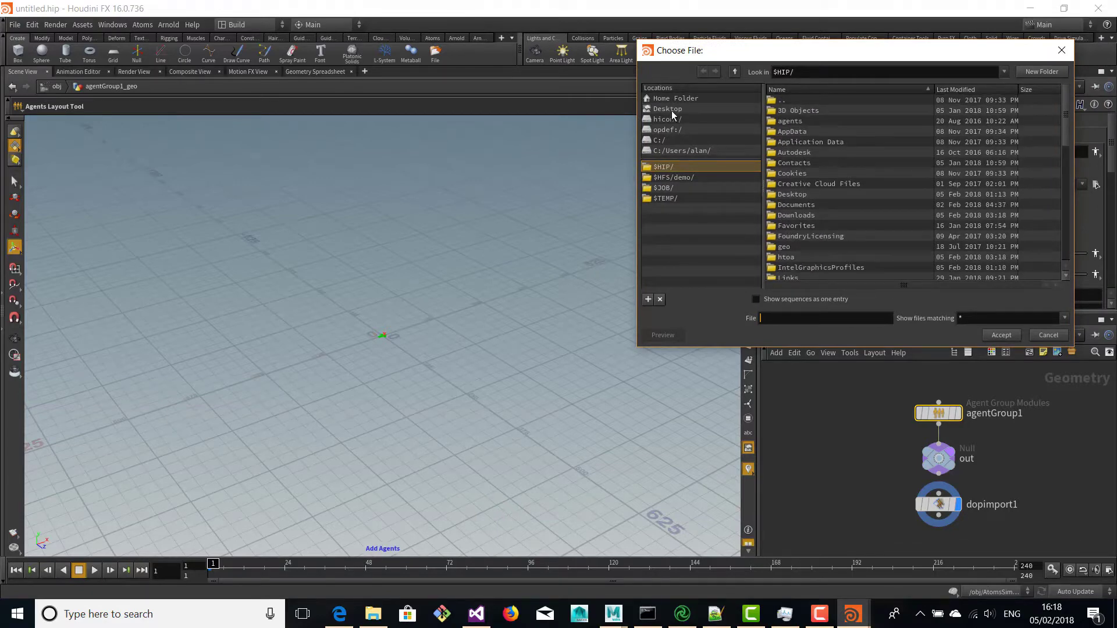
click(668, 140)
double_click(831, 114)
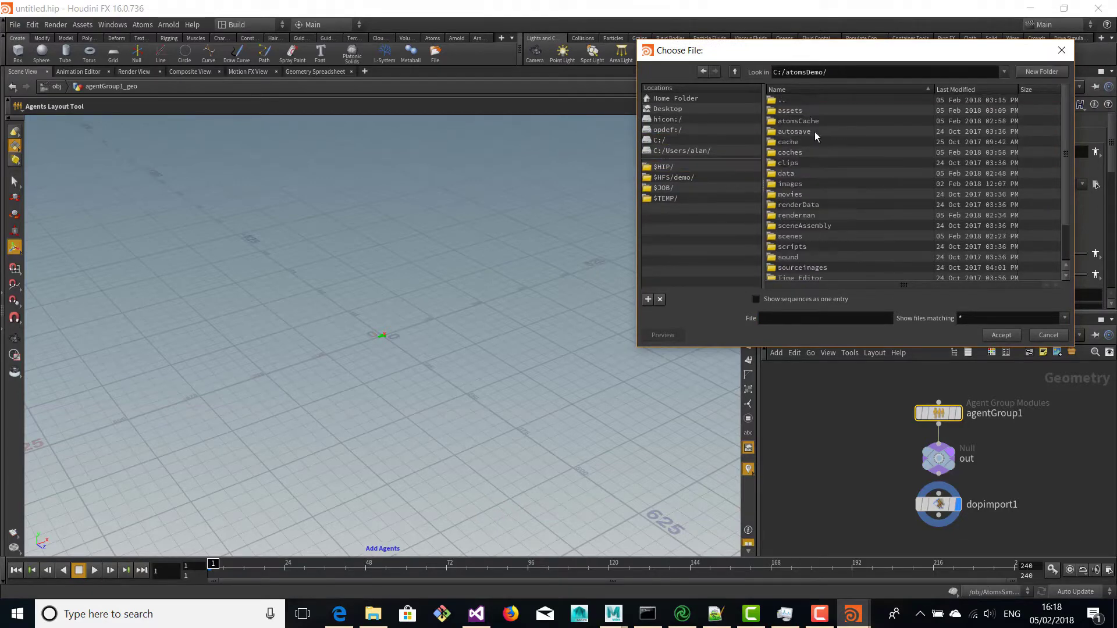
double_click(800, 155)
scroll(1052, 239, down, 5)
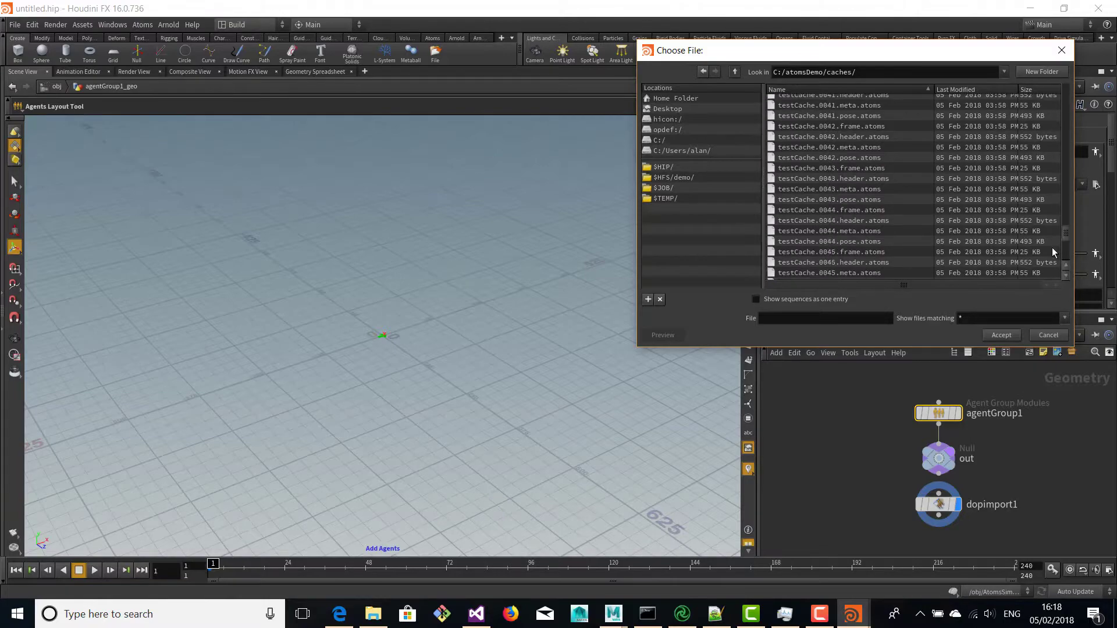
double_click(811, 277)
Step: Set the agent group's draw mode to Skin
alt+drag(590, 296, 370, 285)
scroll(370, 285, down, 3)
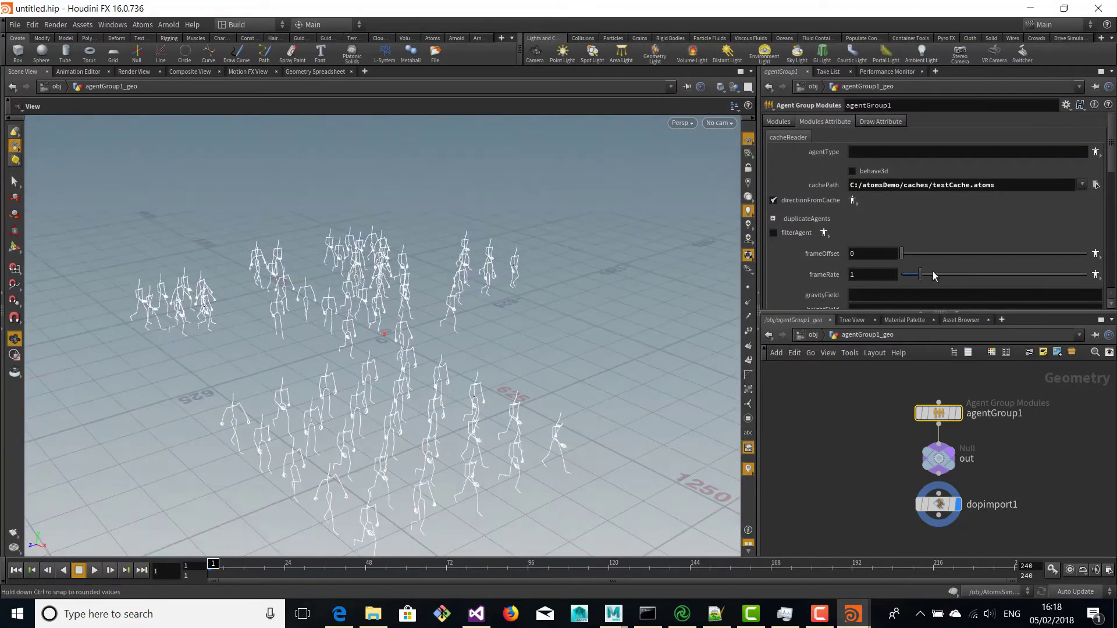
click(880, 122)
click(875, 138)
click(866, 185)
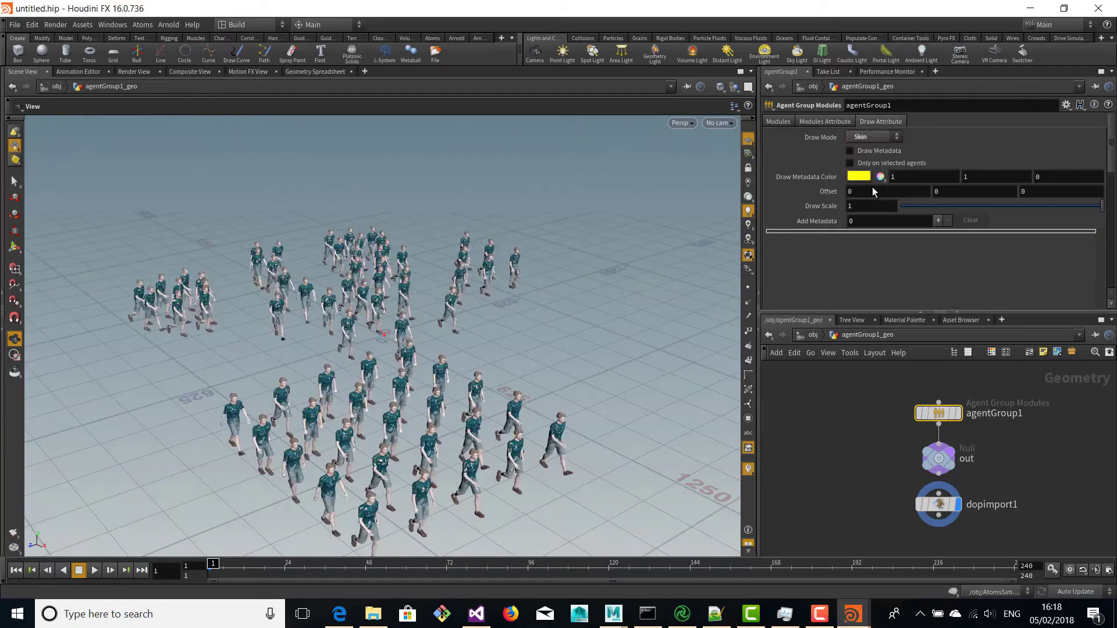
drag(482, 348, 658, 390)
Step: Play back the cached crowd and rewind to the first frame
click(94, 571)
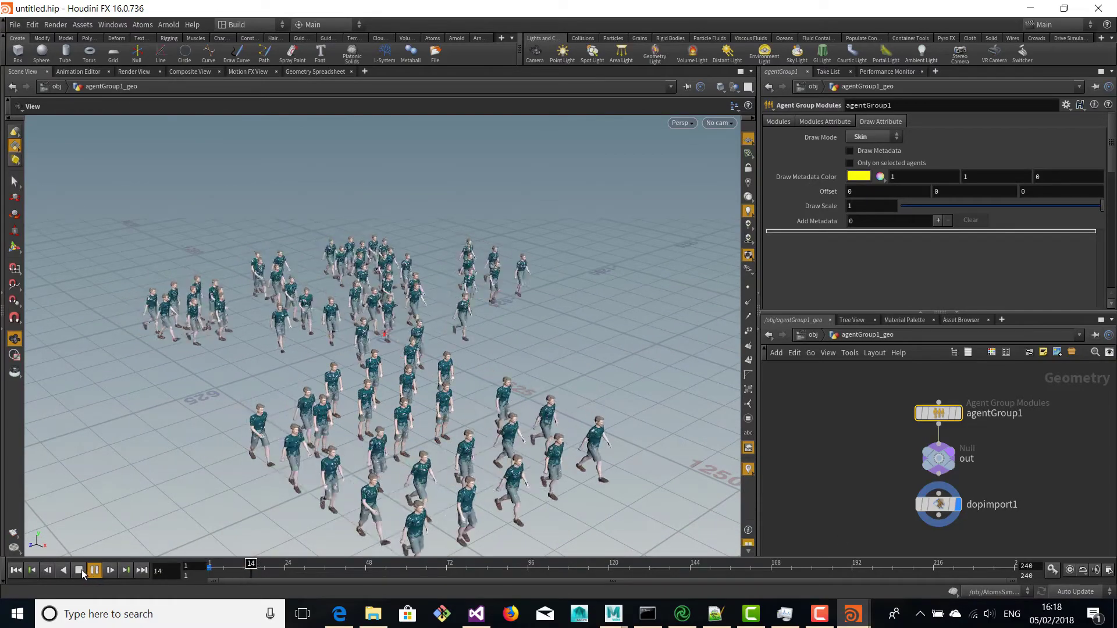
click(79, 571)
click(16, 571)
Step: With the Agents Layout Tool's parameters open, select four agents of the rear group's outer cluster and move them away from the crowd
alt+drag(545, 398, 600, 407)
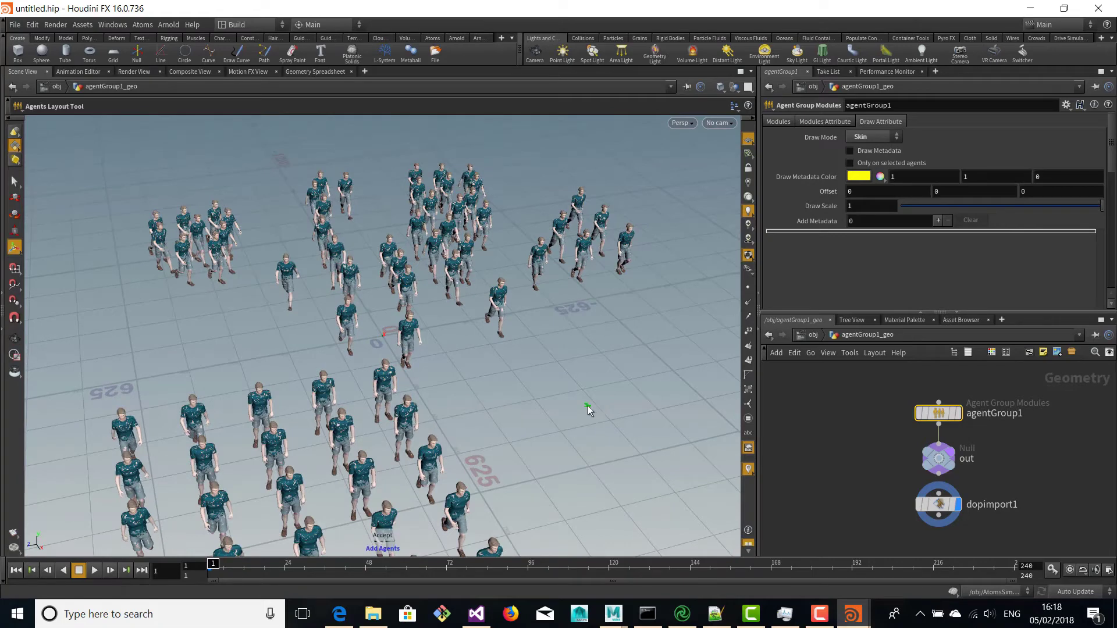
key(p)
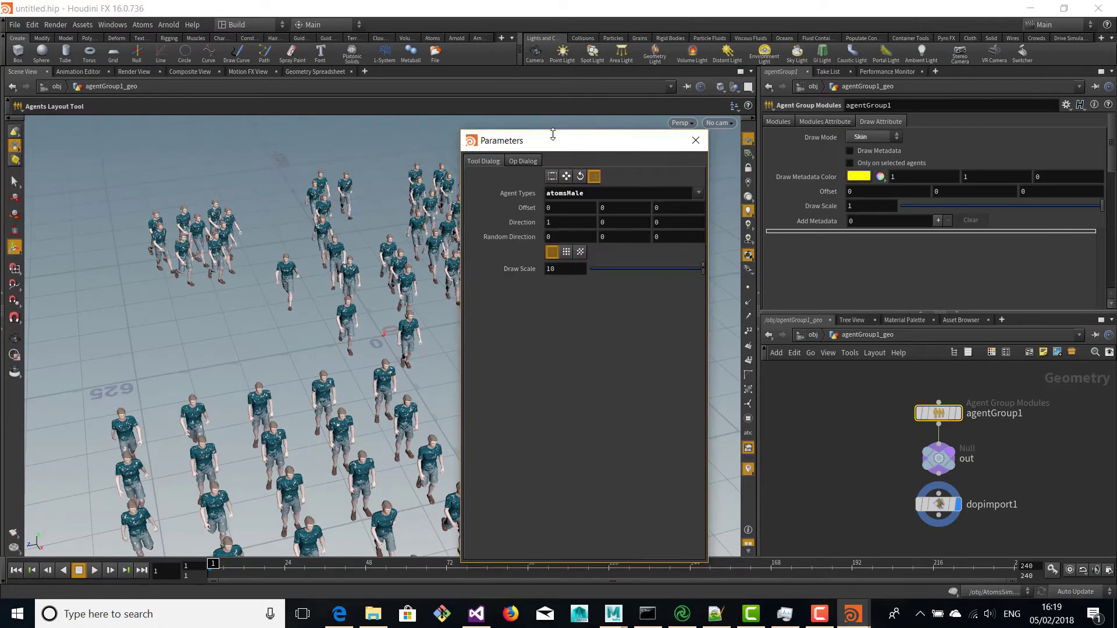
drag(557, 145, 835, 173)
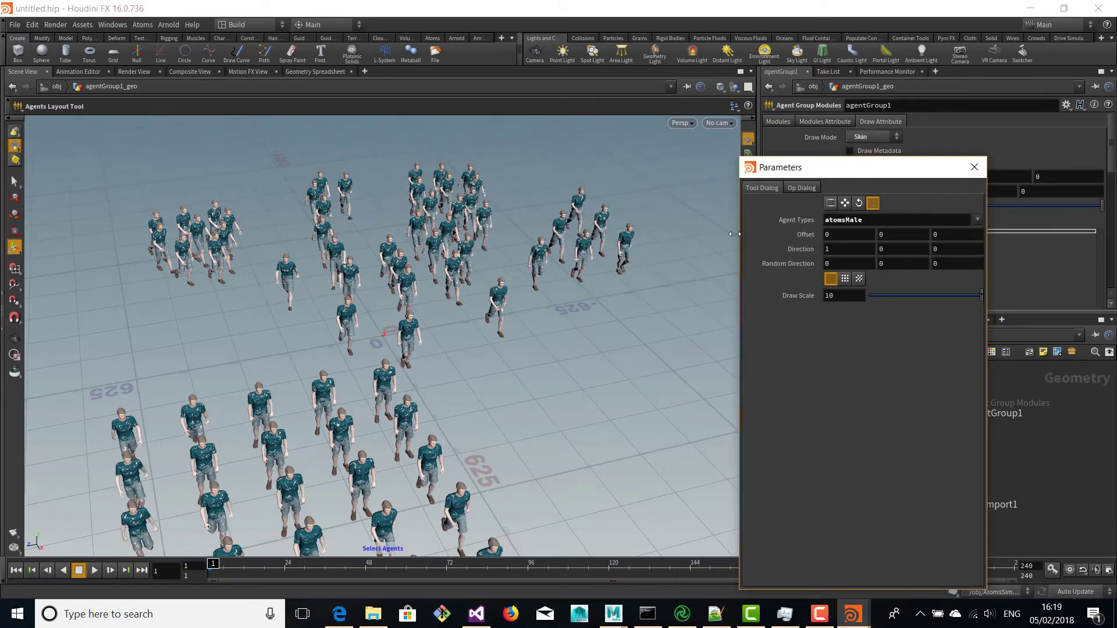
click(830, 204)
drag(550, 208, 702, 343)
key(t)
drag(625, 319, 546, 328)
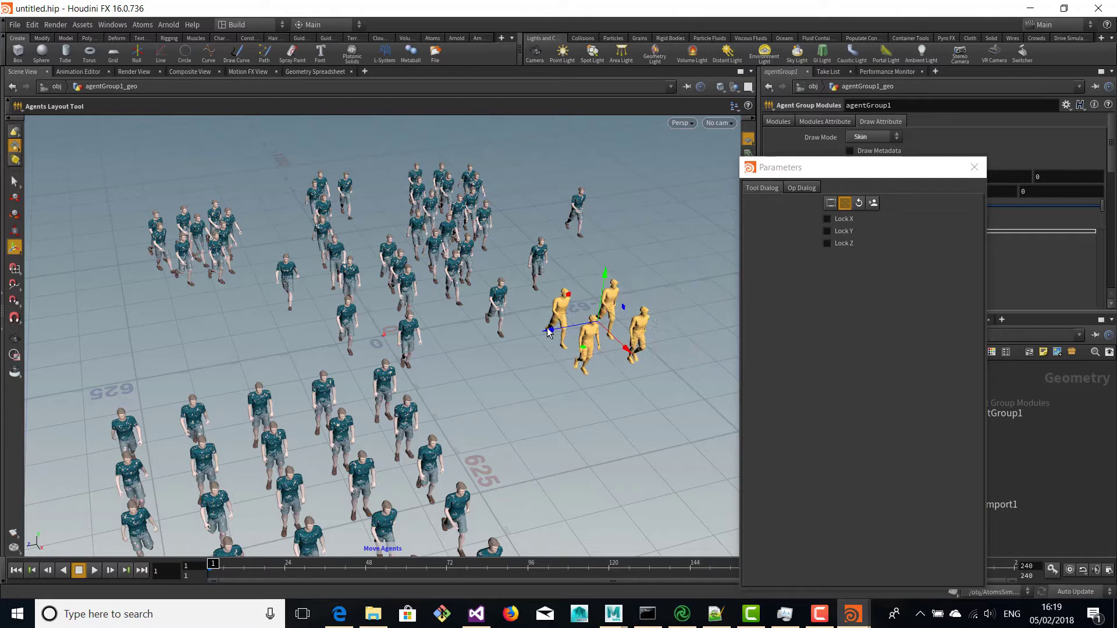
Step: Select the six agents at the near corner of the front grid and rotate them about their local Y axis
click(831, 203)
drag(279, 384, 445, 493)
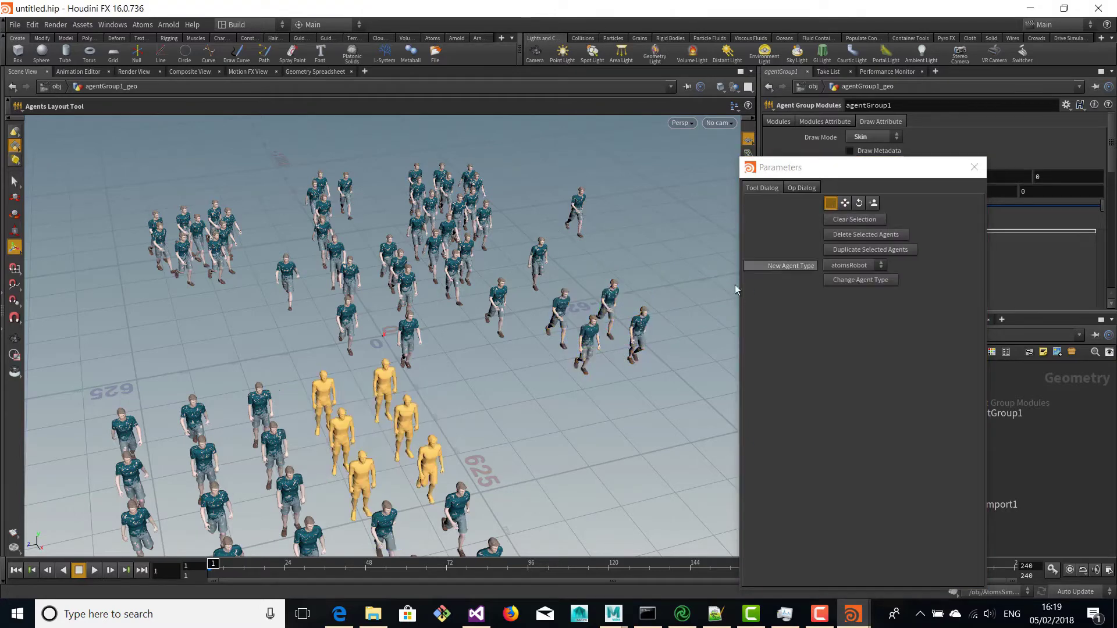
click(860, 203)
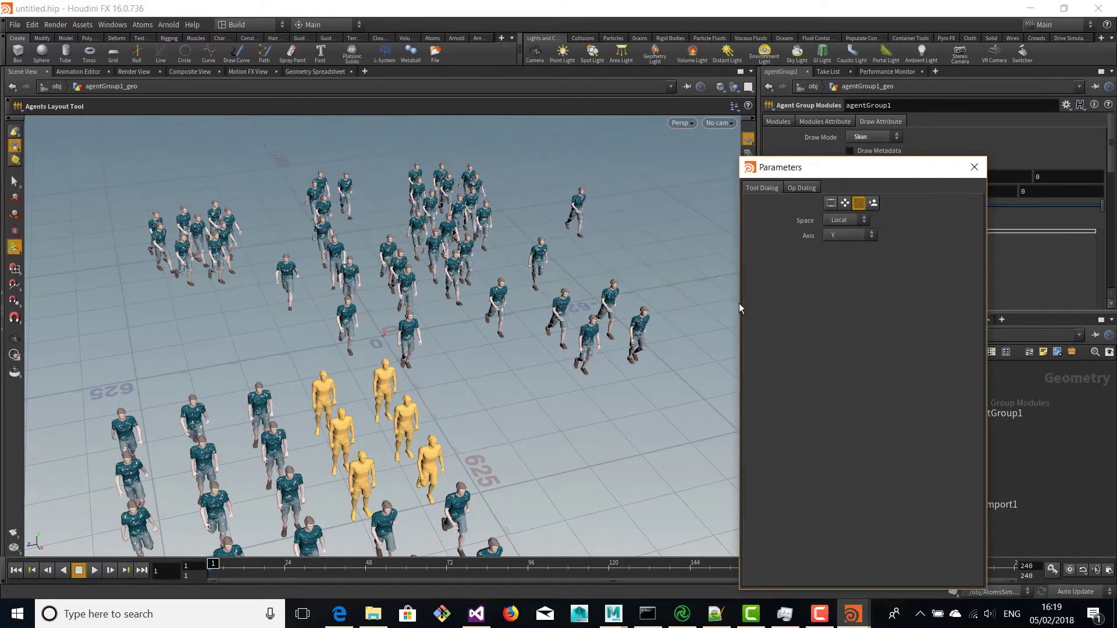
drag(459, 442, 627, 366)
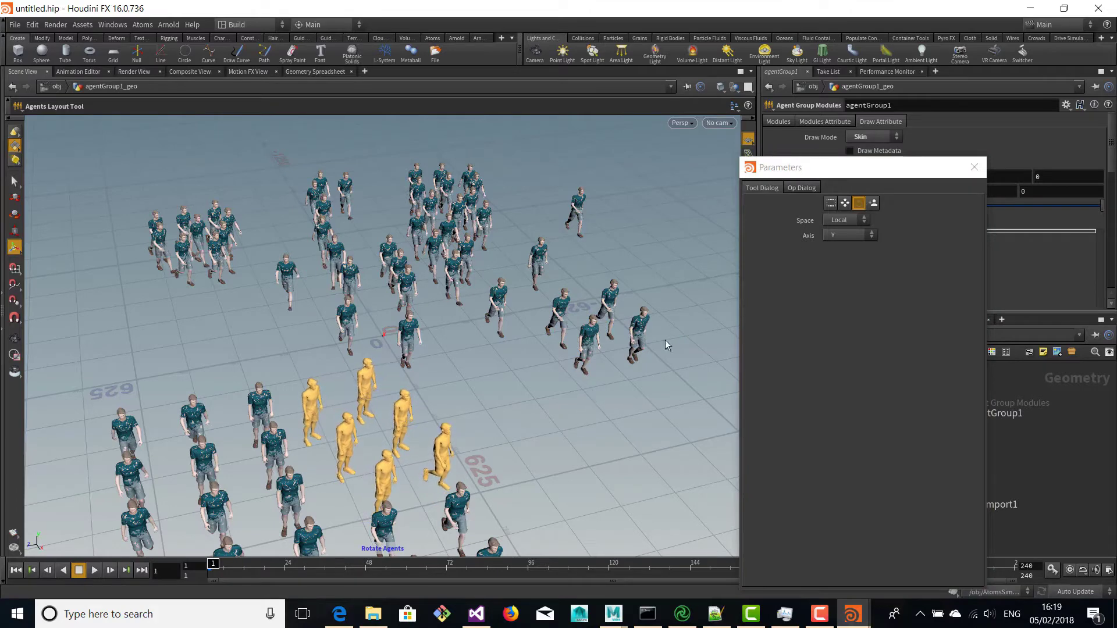
Step: Select the three agents in the column beside the rotated ones and delete them
click(831, 203)
drag(206, 373, 296, 506)
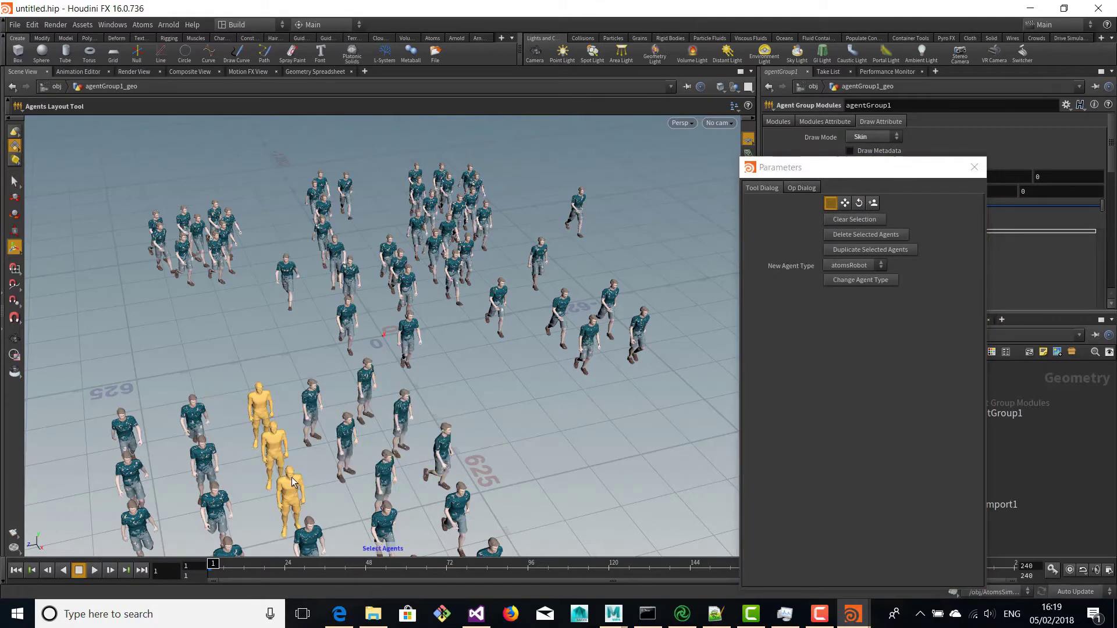
click(864, 235)
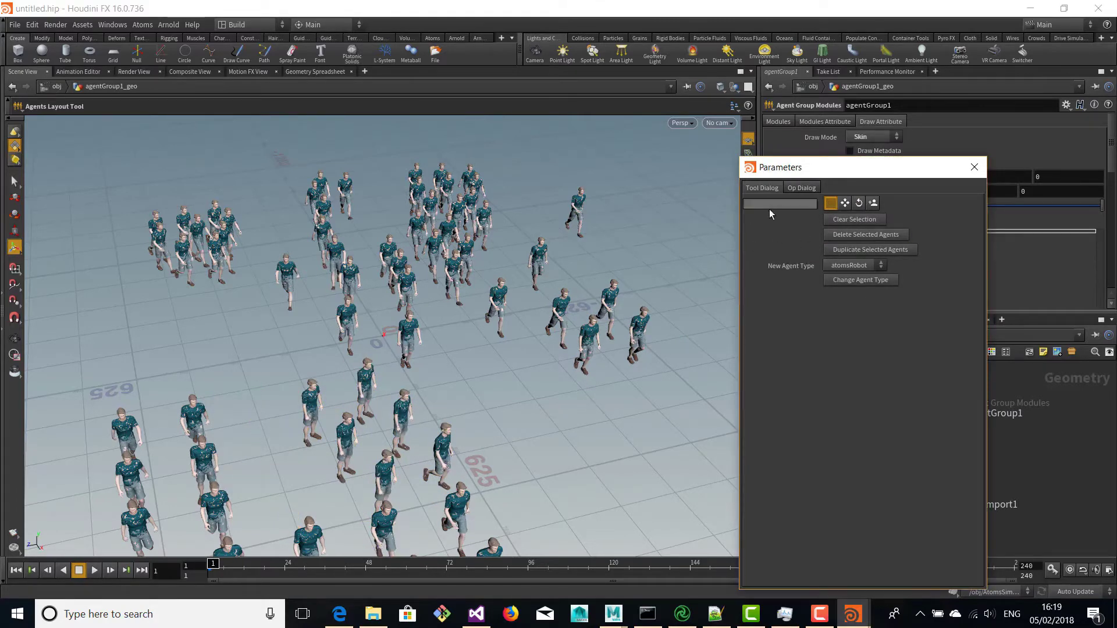
Step: Select five agents at the near edge of the rear group, move them beside the front group, and close the tool's parameters
drag(378, 250, 465, 309)
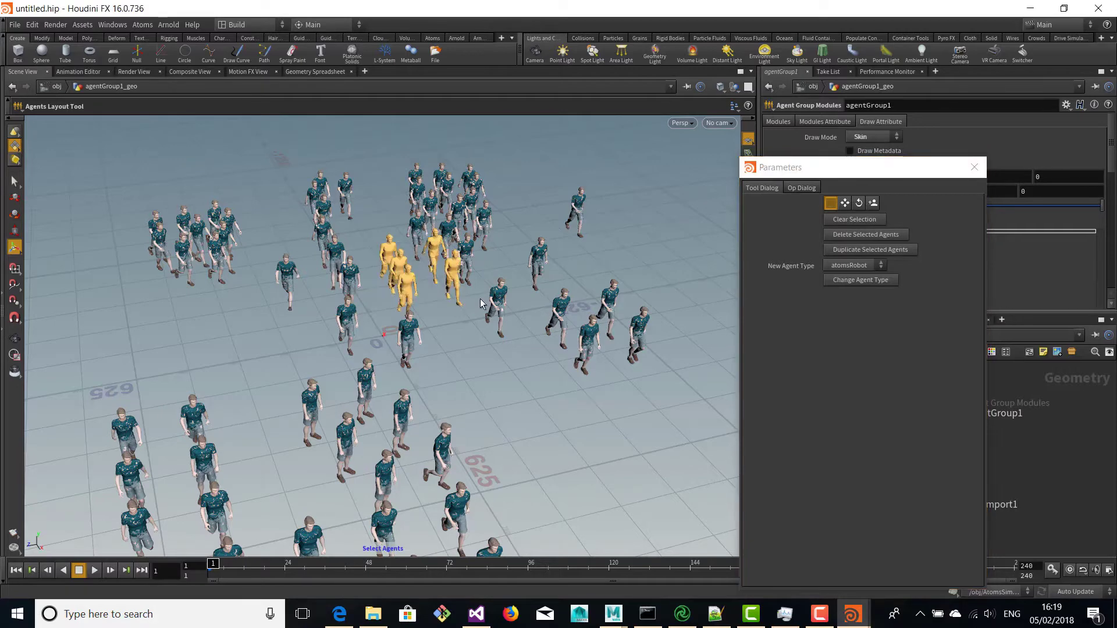
click(844, 203)
drag(366, 267, 512, 433)
click(831, 204)
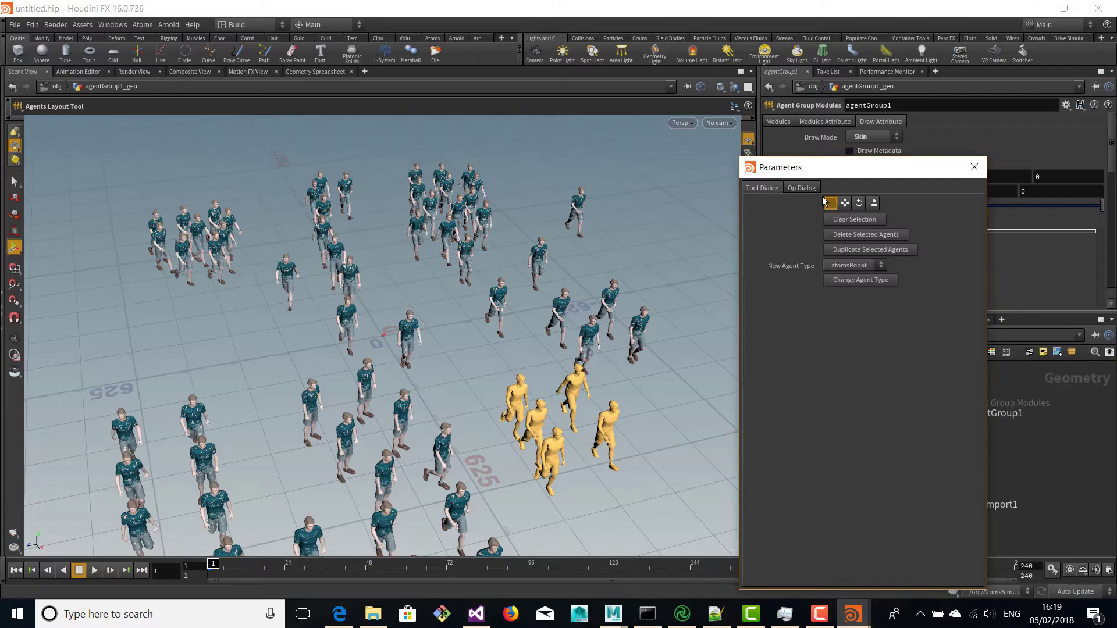
click(976, 168)
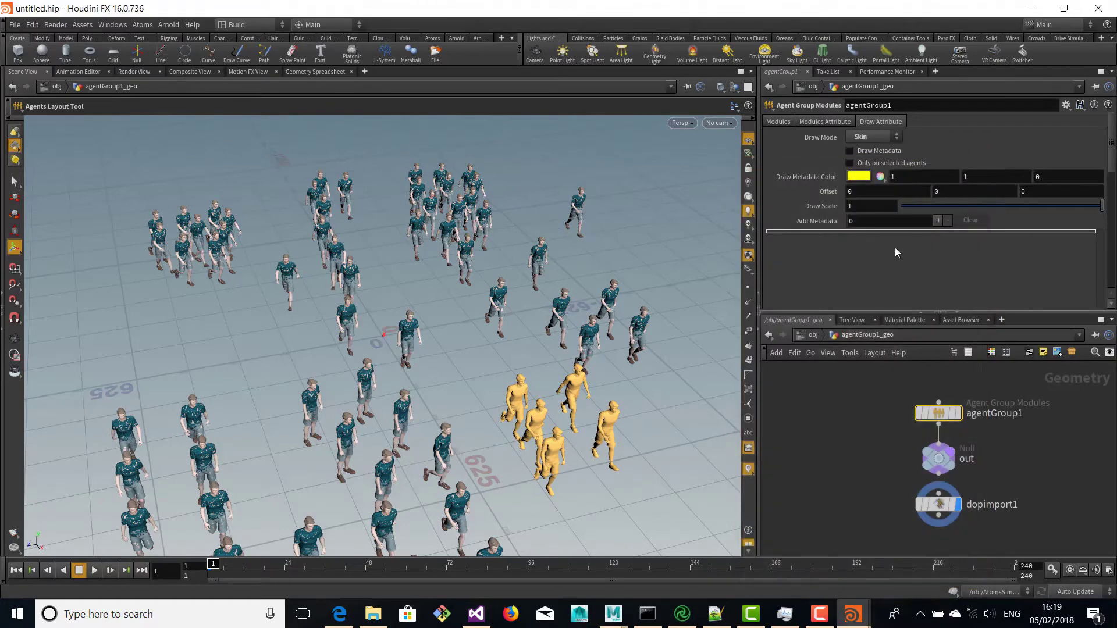
Step: Review the agent group's behaviour modules, play back the edited cached crowd and rewind to the first frame
click(787, 119)
scroll(874, 231, down, 5)
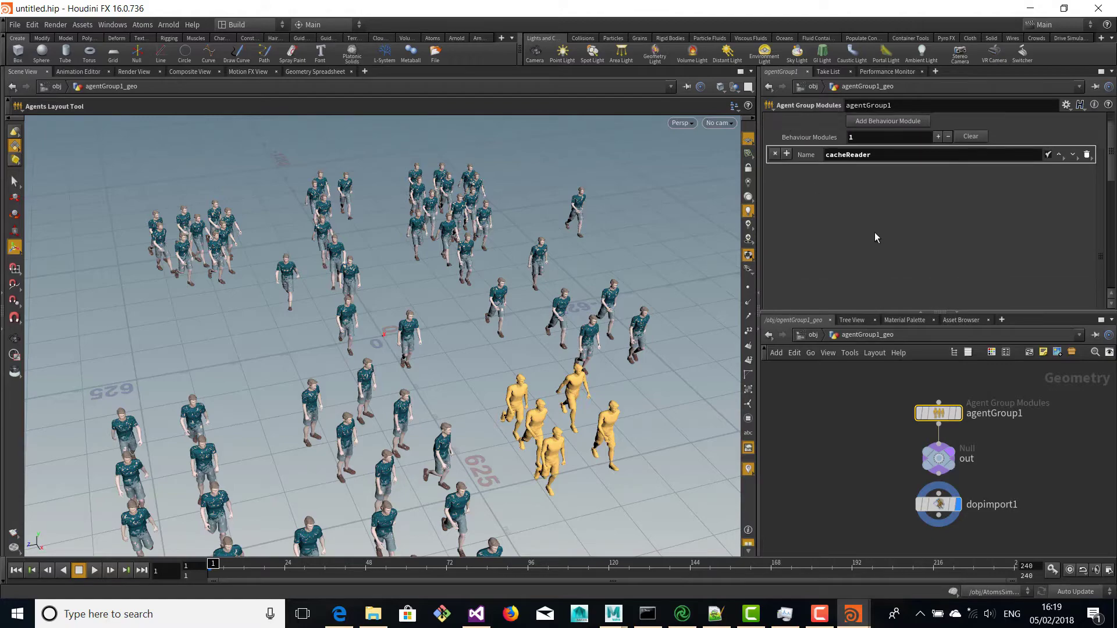
click(894, 300)
scroll(888, 232, up, 5)
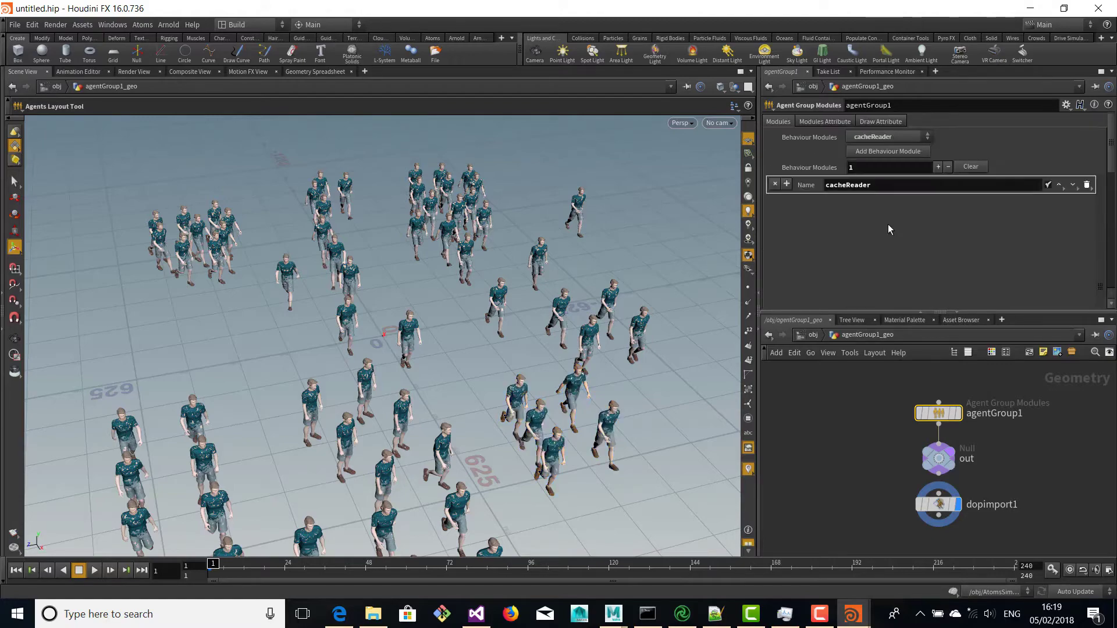
alt+drag(333, 375, 494, 314)
click(94, 570)
click(79, 570)
click(16, 570)
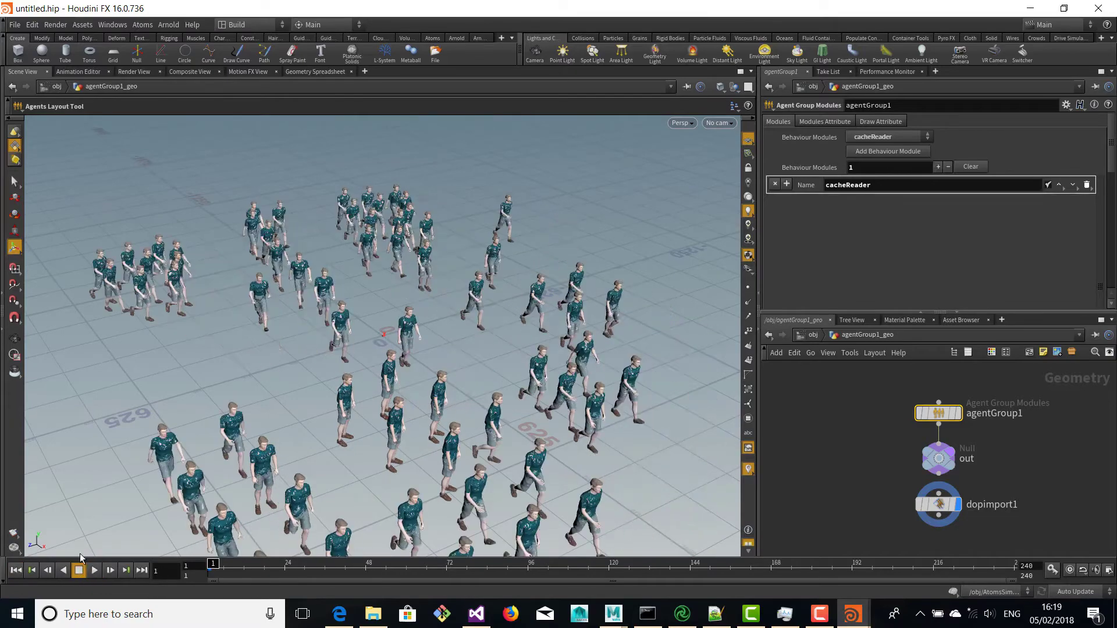
Step: Return to the object level and, for an Atoms scene JSON import, browse to the C:/atomsDemo/data folder
key(u)
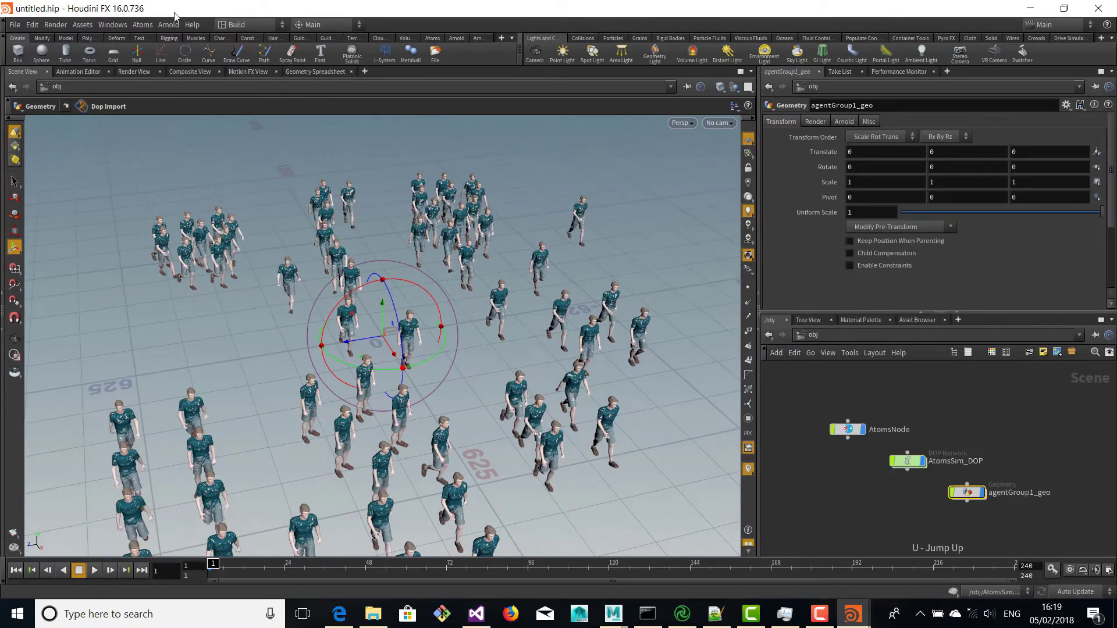
click(146, 25)
mouse_move(165, 43)
click(260, 57)
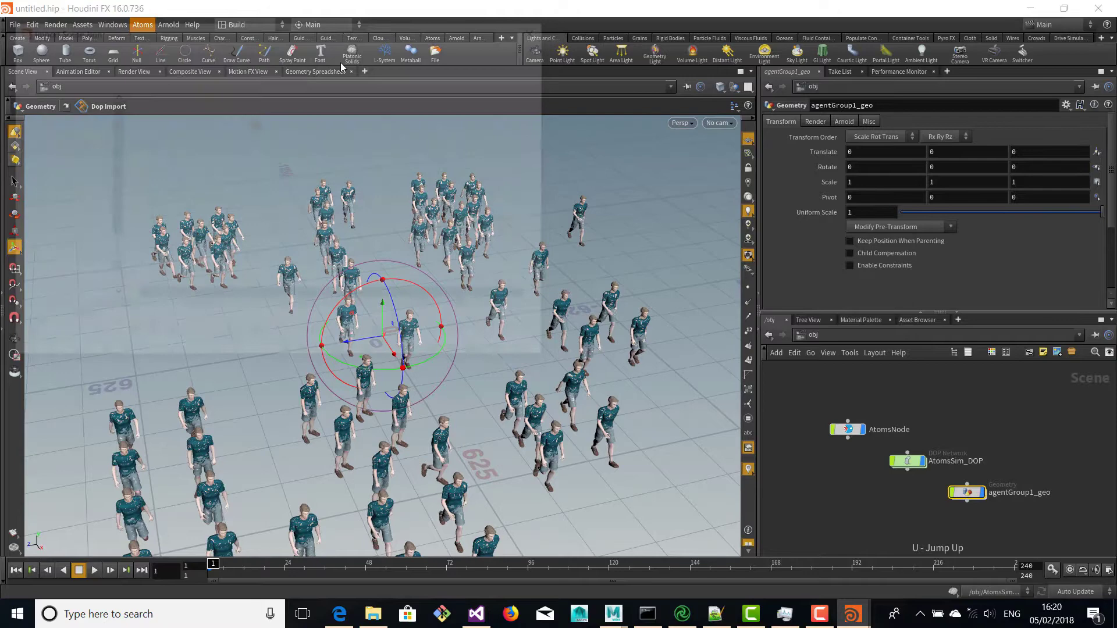
click(182, 51)
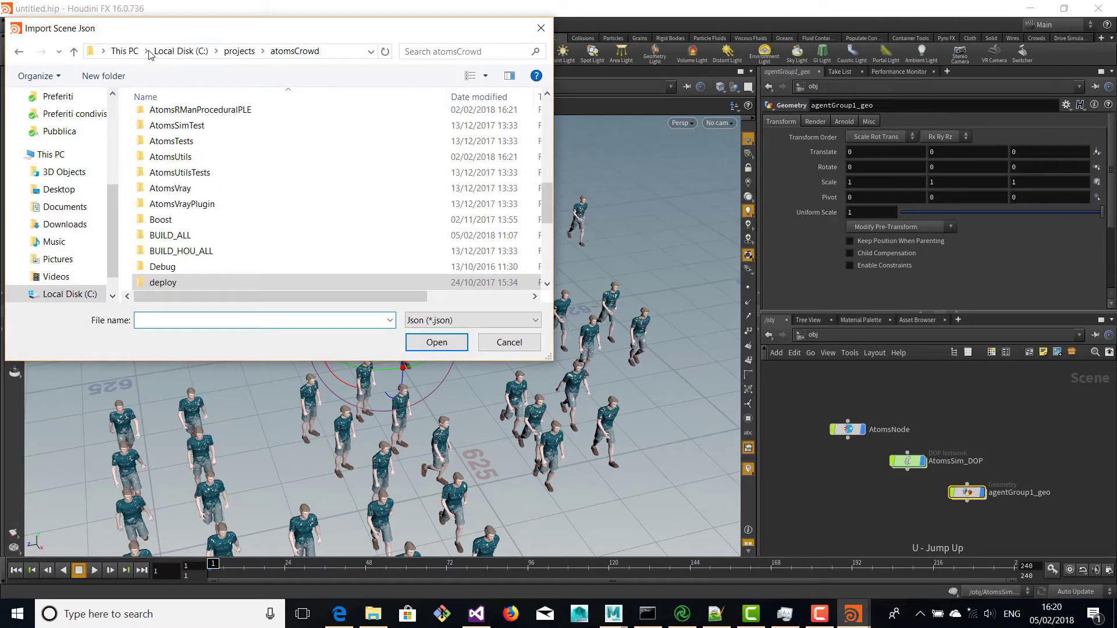
click(186, 52)
scroll(173, 176, up, 1)
double_click(177, 118)
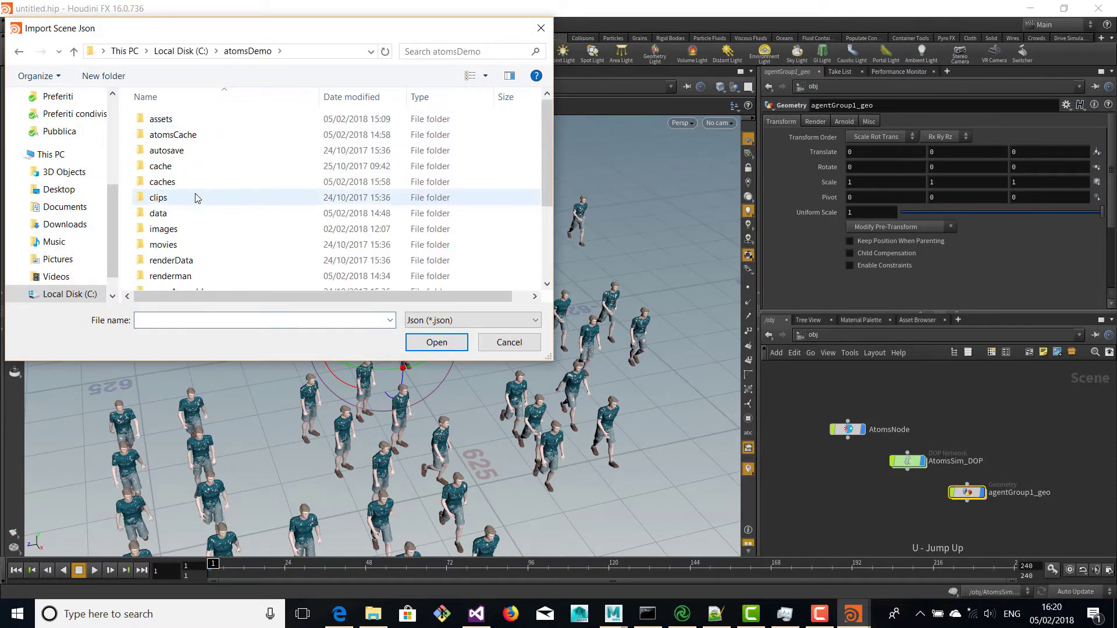
double_click(173, 167)
click(73, 51)
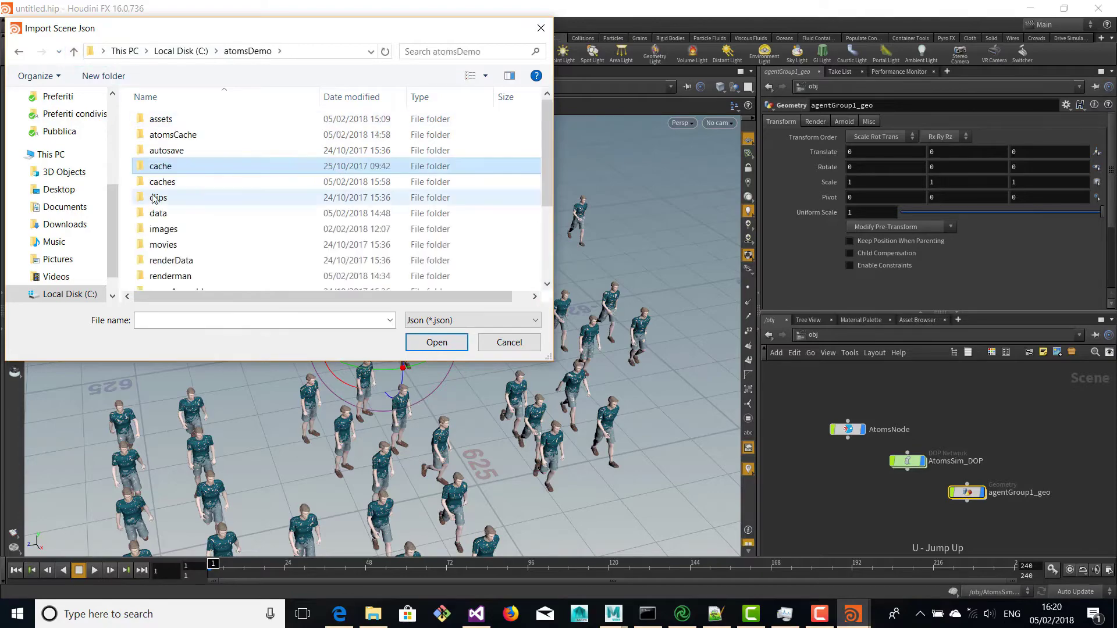
double_click(160, 213)
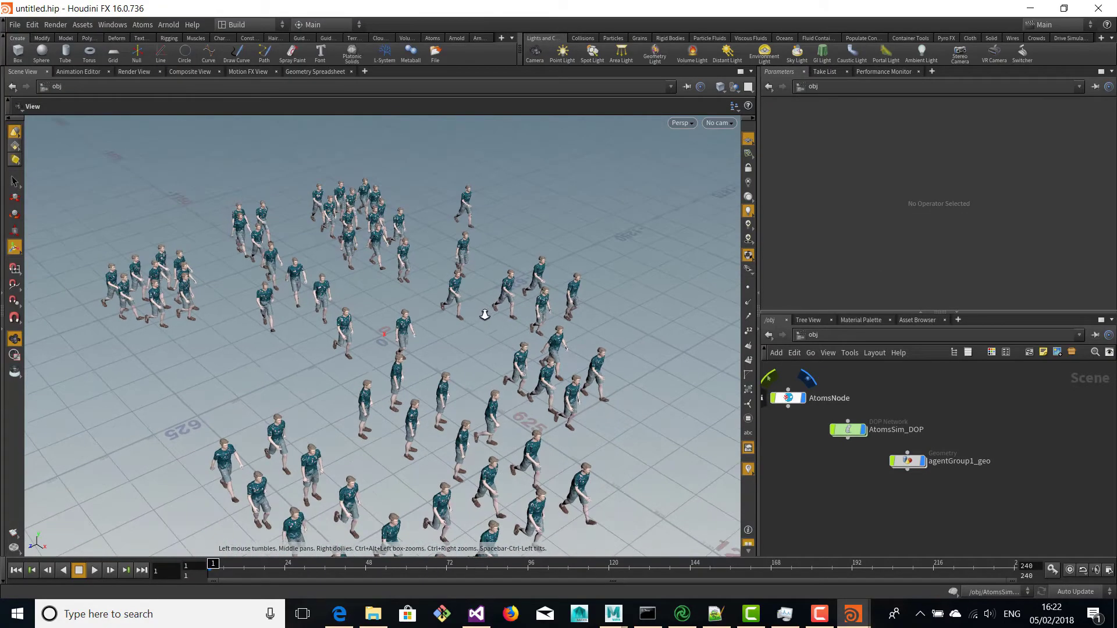
Step: Create a second Atoms agent group and show the parameters of its Agent Group Modules node
click(150, 26)
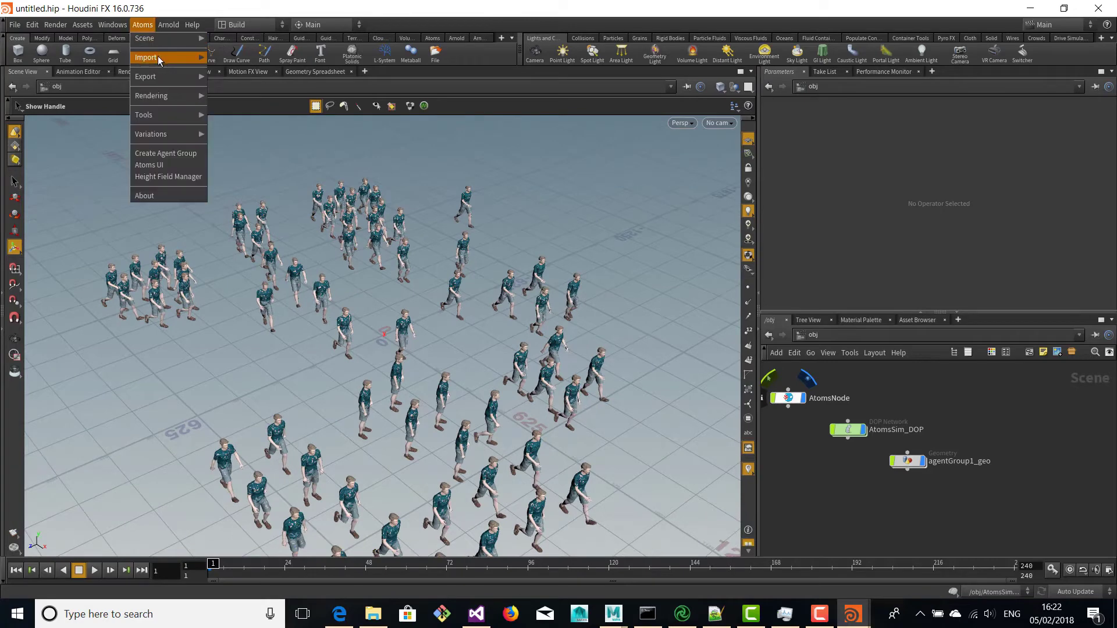
click(170, 154)
middle_drag(875, 393, 953, 436)
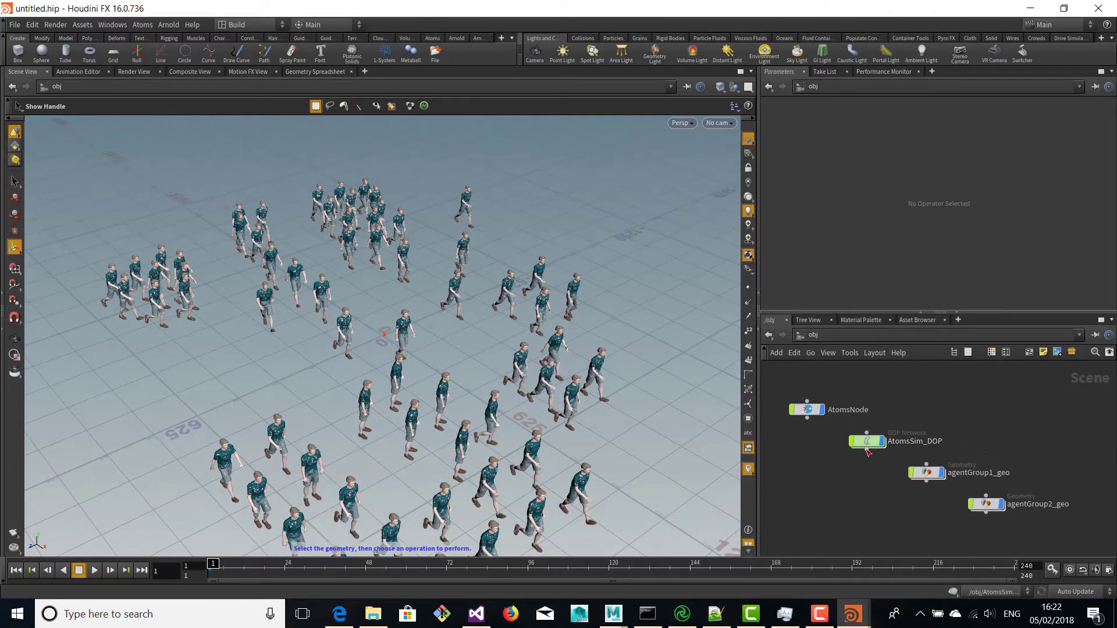
double_click(988, 506)
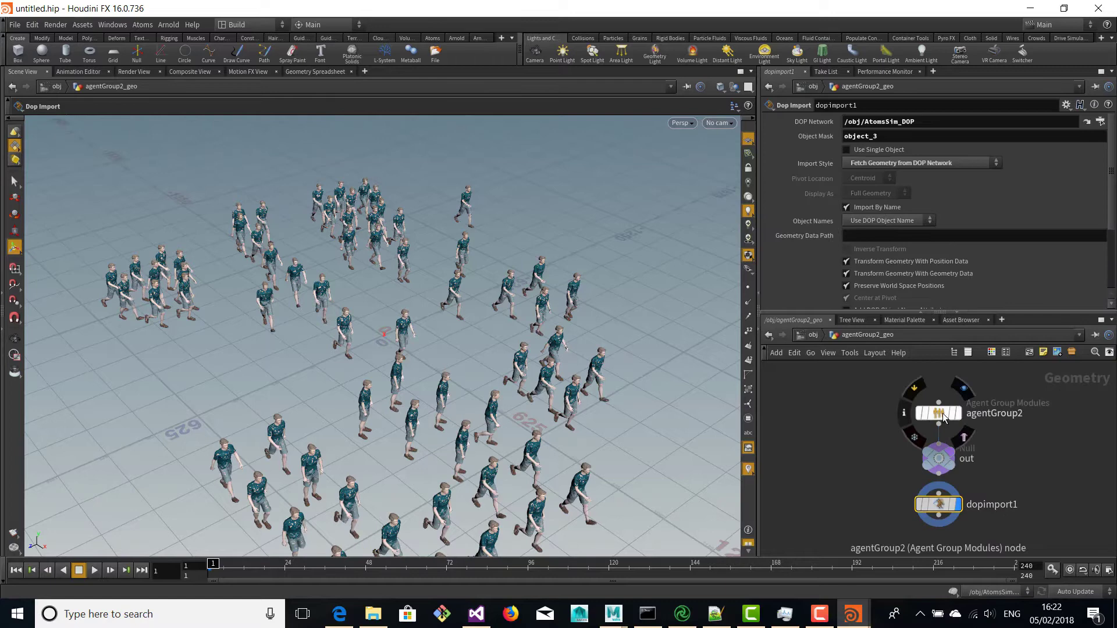
click(954, 412)
Step: Add one pointsLayout and one stateMachine behaviour module to the second agent group, removing any duplicate module
click(896, 135)
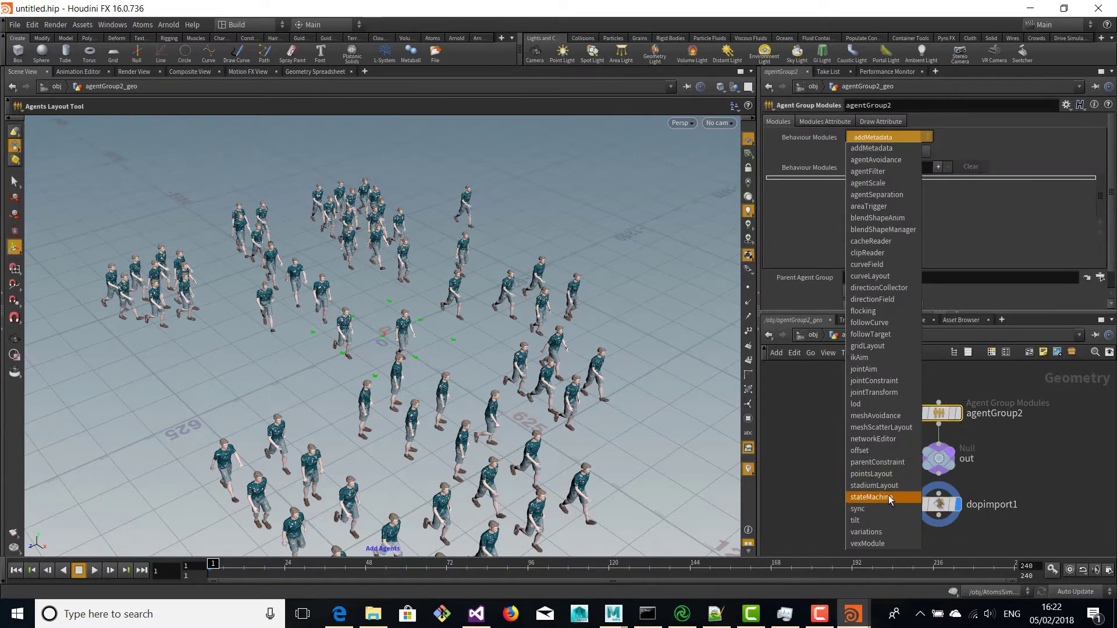
click(881, 475)
click(916, 150)
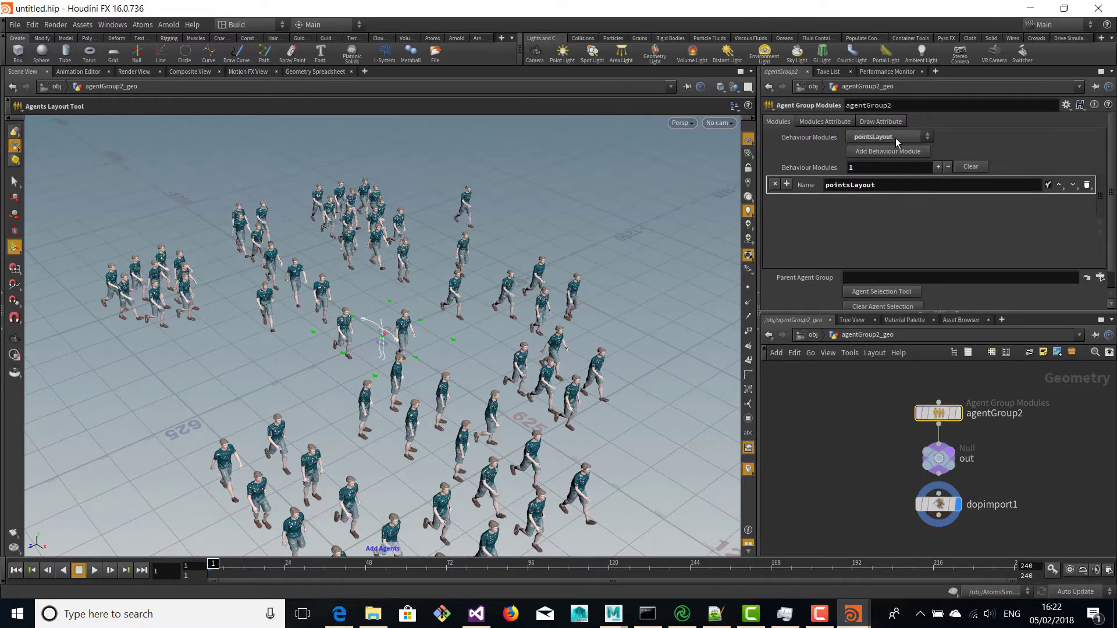
click(894, 152)
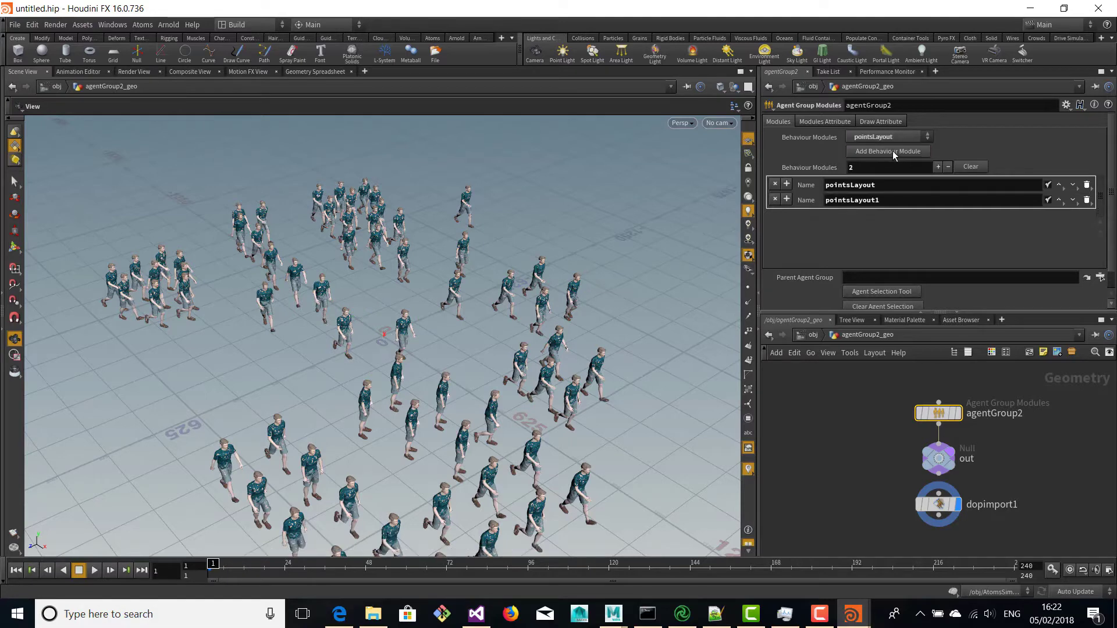
click(1086, 200)
click(890, 136)
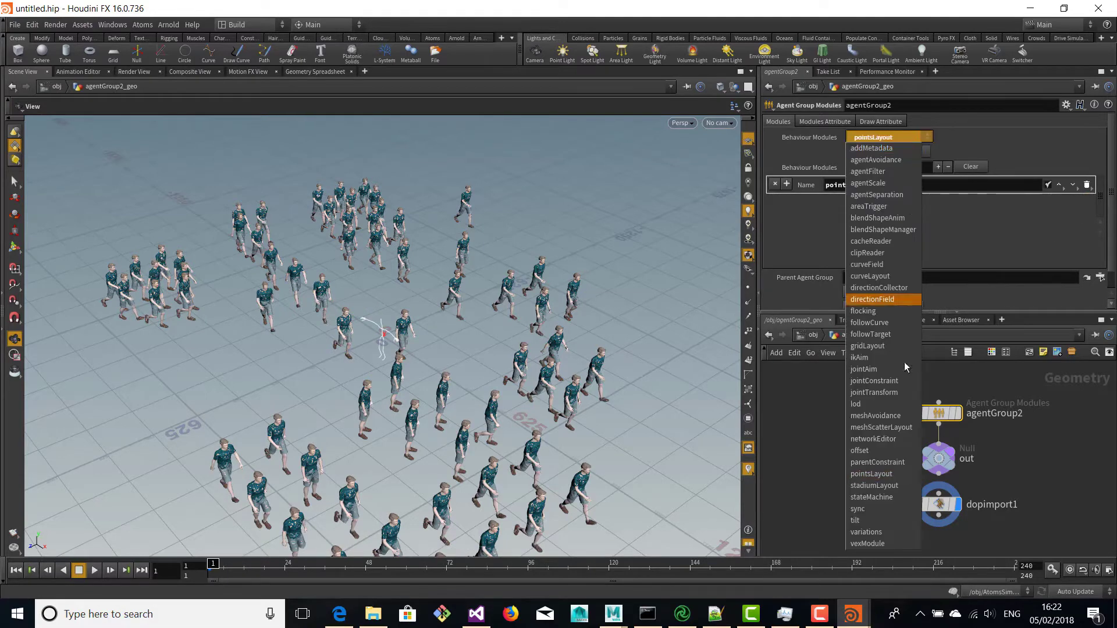
click(880, 499)
click(870, 152)
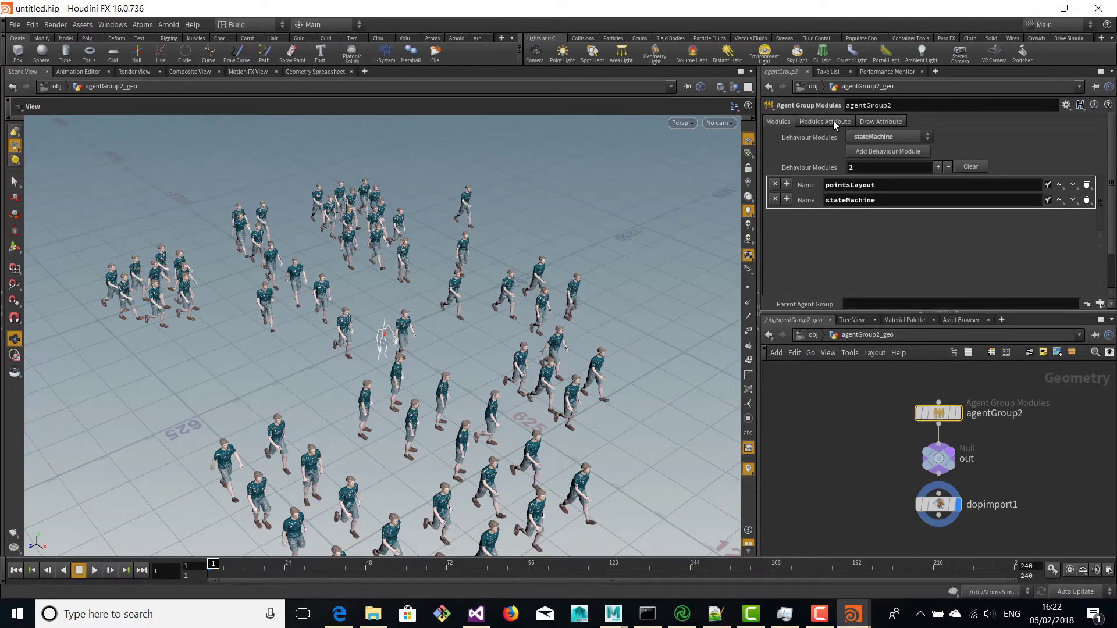
Step: Set the second agent group's draw mode to Skin and return to its module list
click(878, 123)
click(875, 136)
click(872, 138)
click(786, 123)
Step: With the Agents Layout Tool's parameters open, place two 3 by 3 grids of atomsMale agents, spaced 150, beside the cached crowd
key(Return)
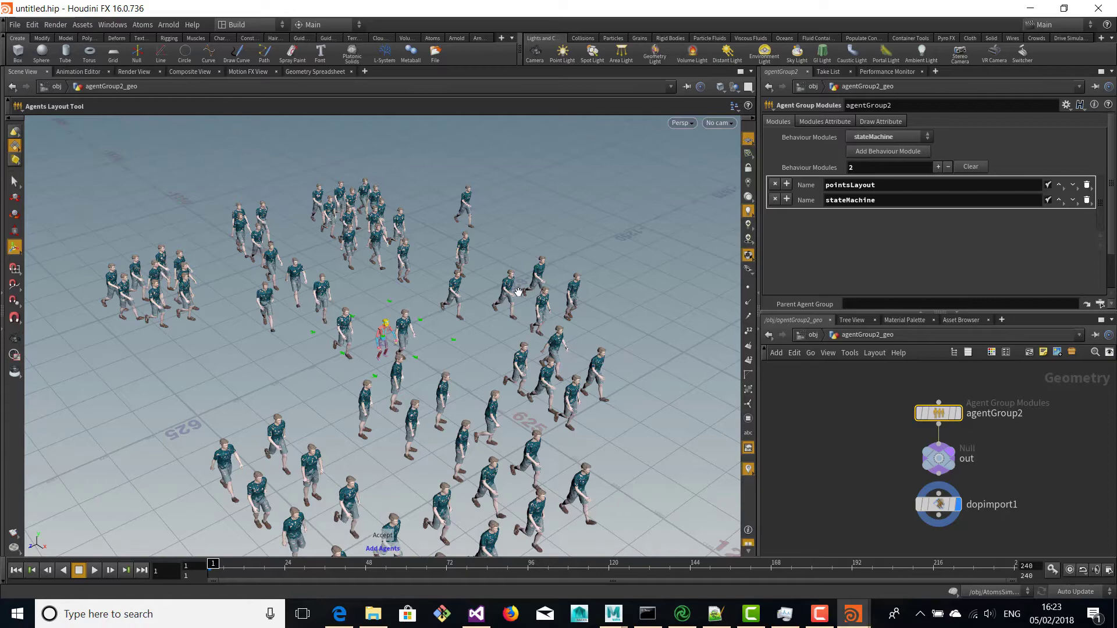
key(p)
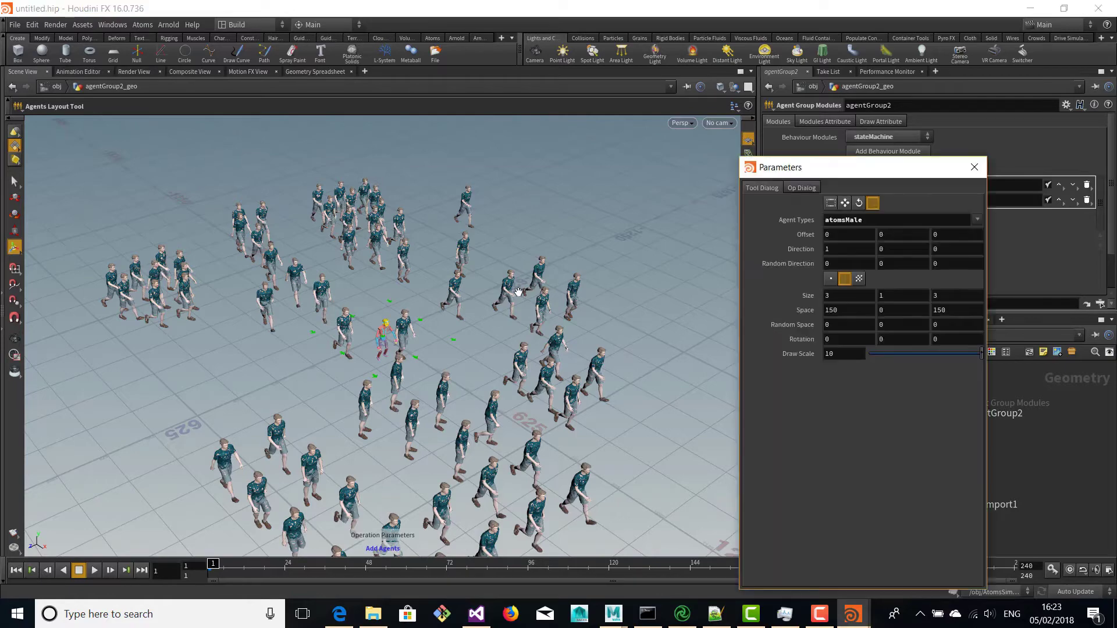
click(563, 241)
click(660, 326)
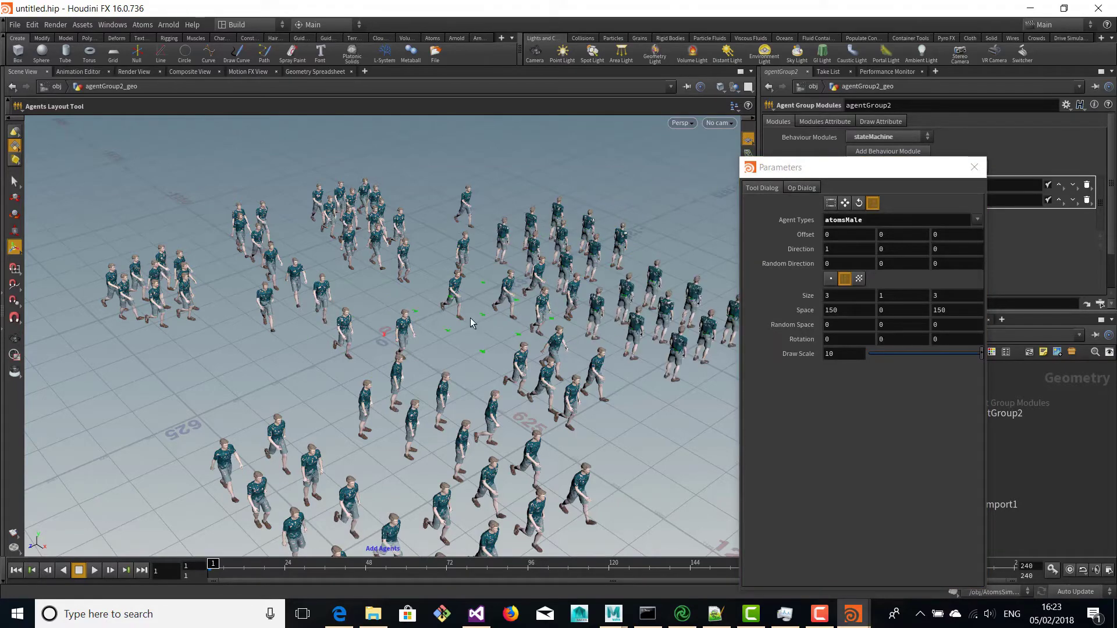
Step: Examine the placed agents and preview the single-point, grid and scatter placement modes for adding agents
key(Escape)
drag(587, 323, 356, 302)
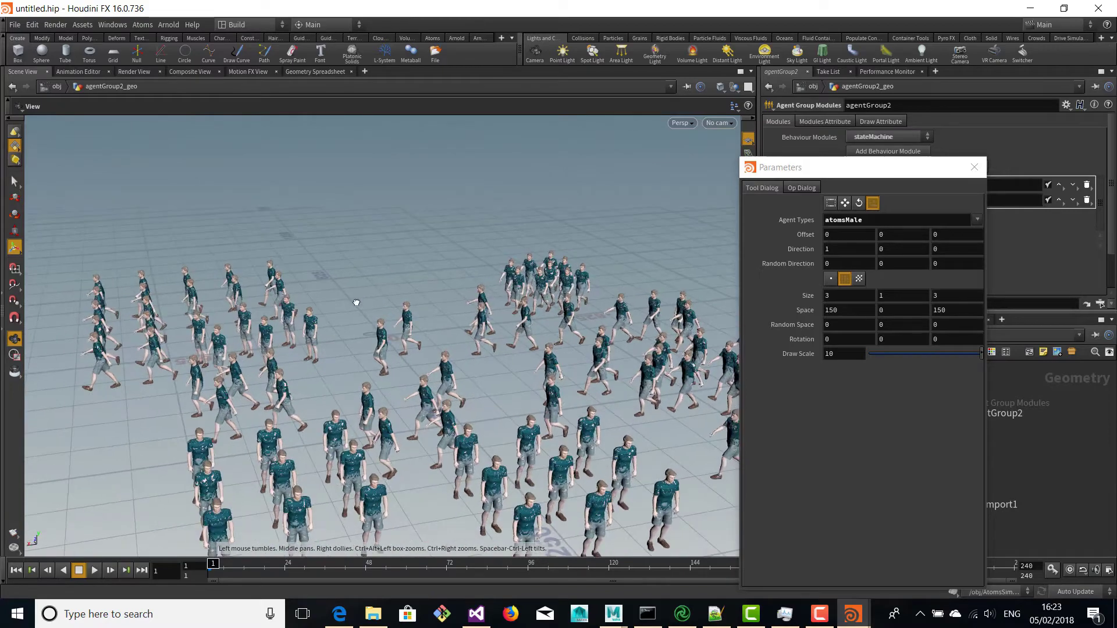
alt+right_drag(495, 377, 341, 354)
alt+drag(341, 354, 343, 405)
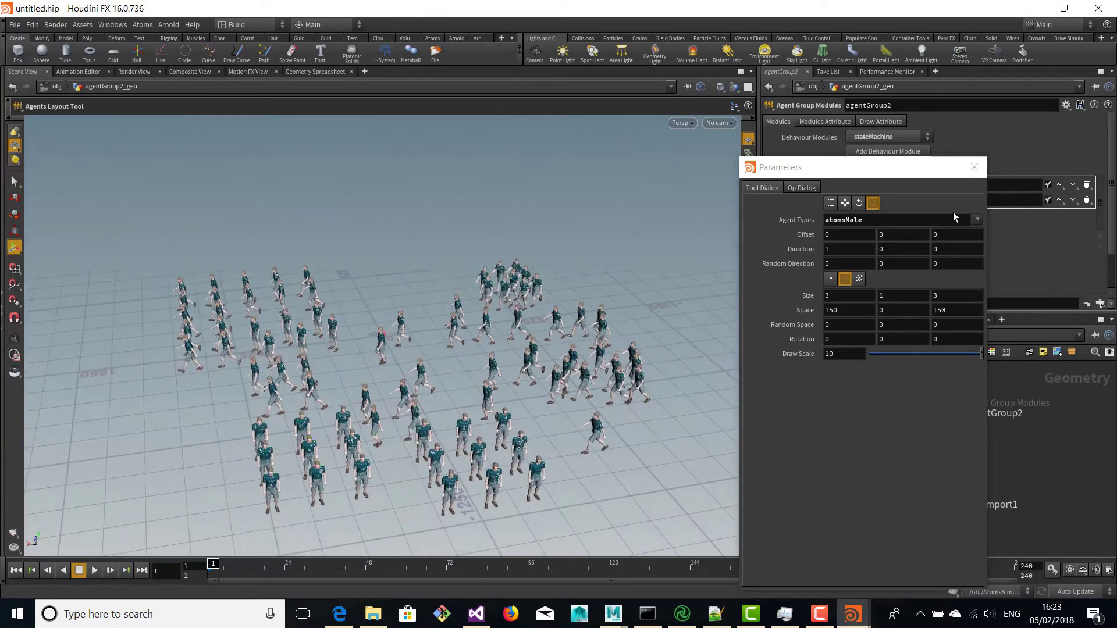
click(859, 279)
click(845, 282)
click(831, 279)
click(858, 281)
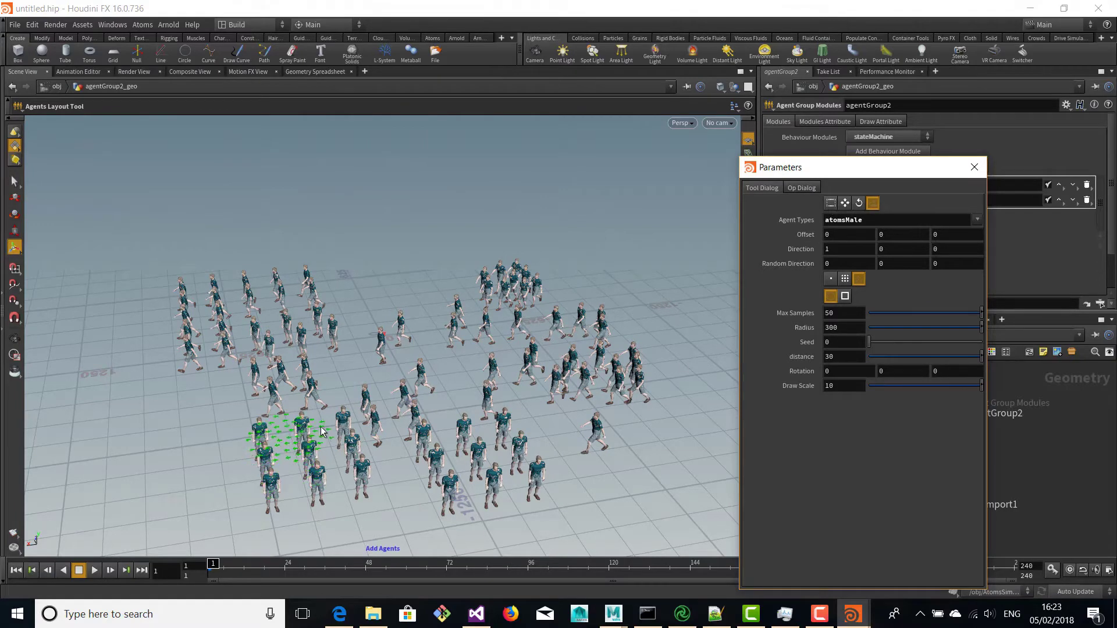
Step: Select five agents of one newly placed grid and move them away from the rest of the grid
click(830, 202)
drag(300, 406, 368, 507)
click(844, 203)
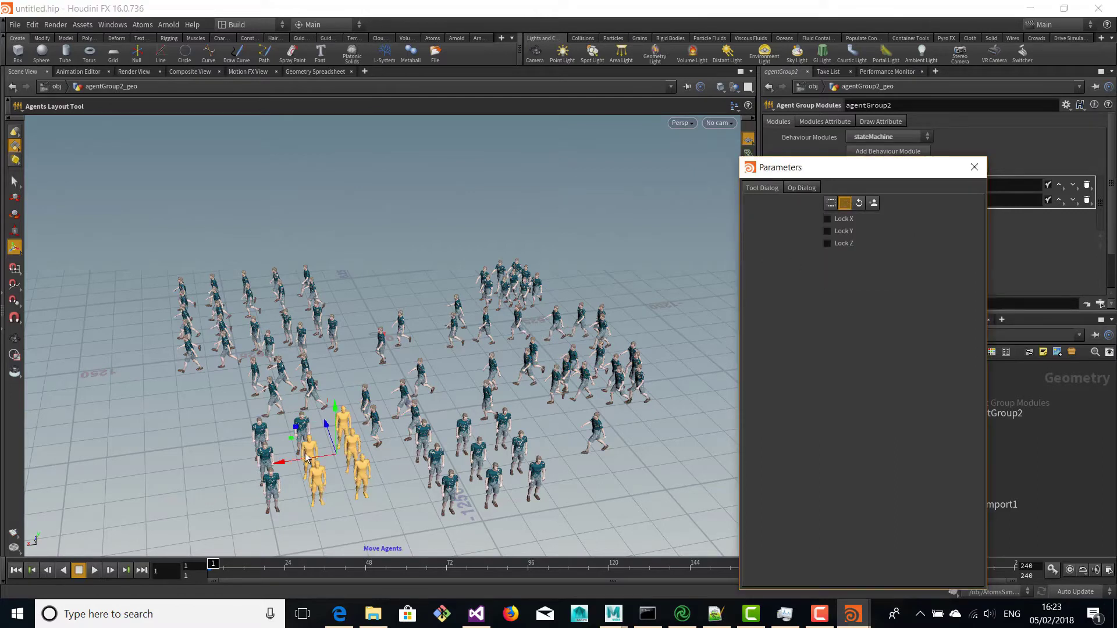
drag(329, 425, 356, 497)
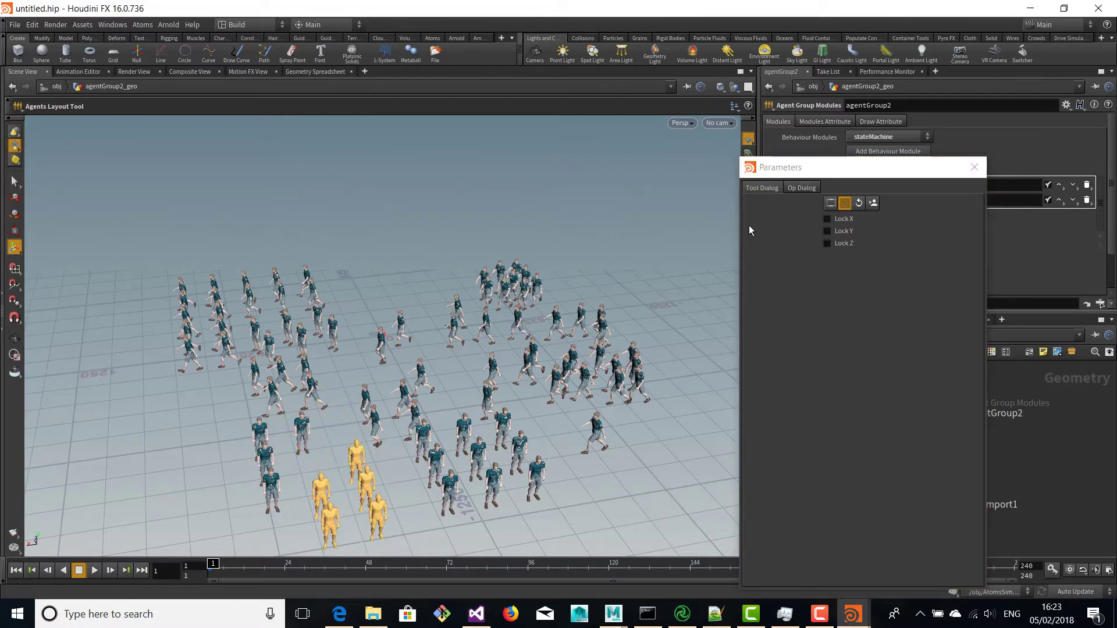
Step: Select all agents of the second group and rotate them about their local Y axis
click(830, 203)
drag(185, 403, 595, 557)
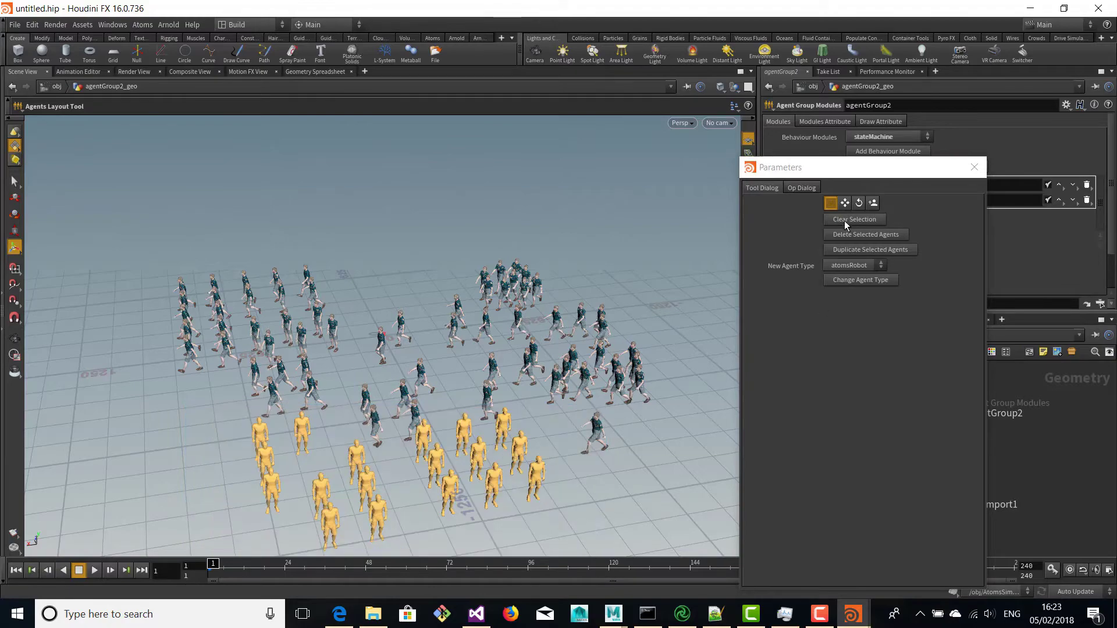
click(859, 202)
drag(495, 504, 487, 476)
key(Escape)
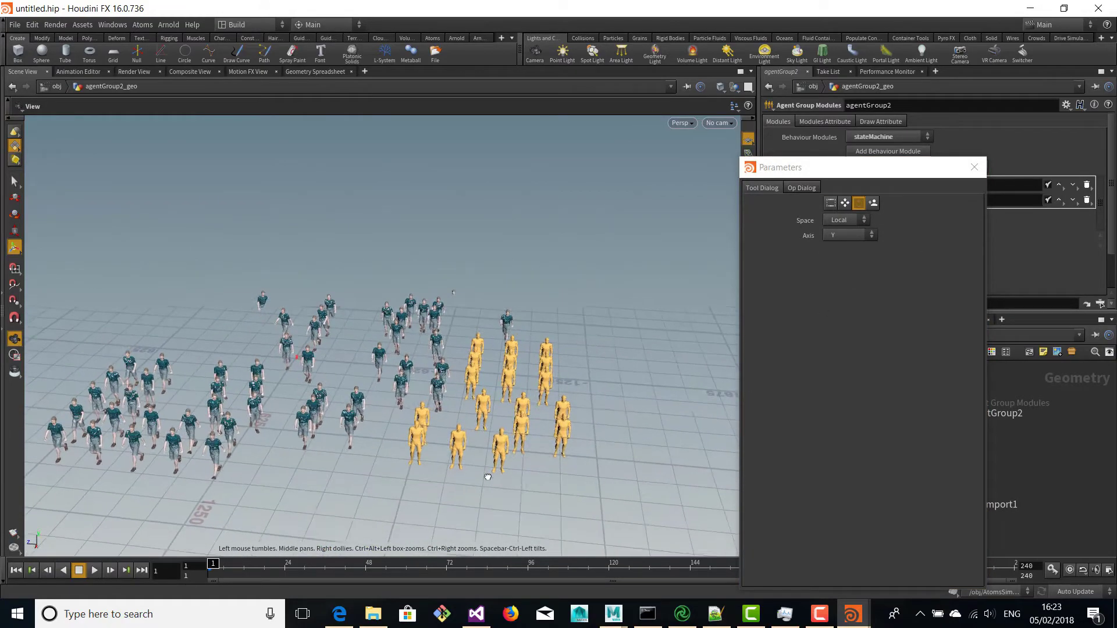
Step: Return the Agents Layout Tool to agent selection, then close its parameters window and clear the agent selection
click(830, 203)
click(975, 167)
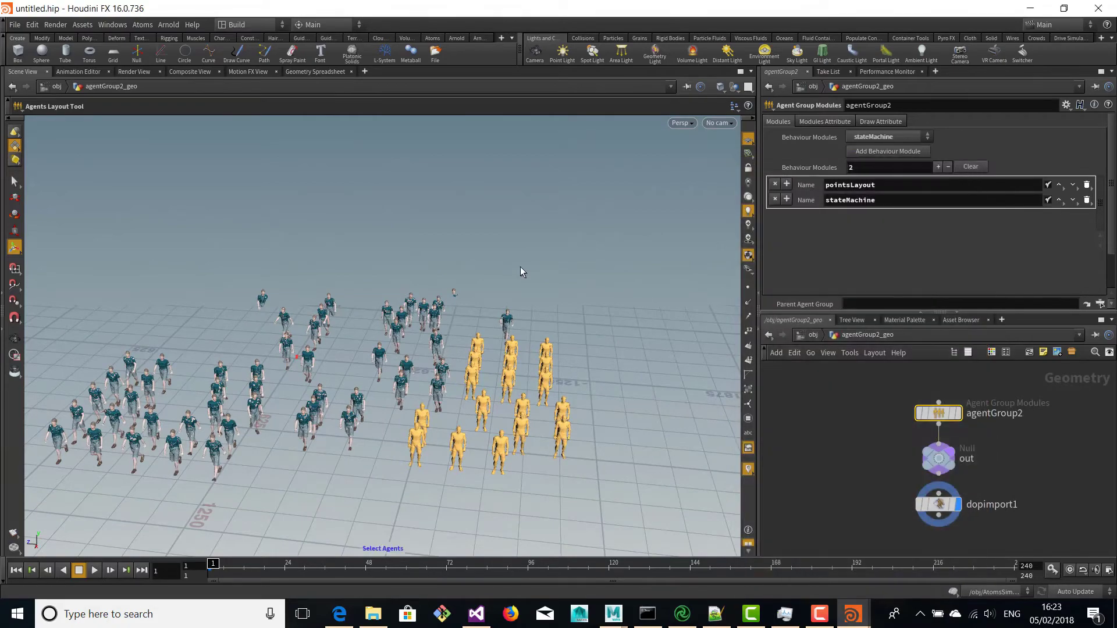
key(Escape)
drag(349, 349, 297, 322)
Step: Set up an Atoms cache export of agentGroup1 and agentGroup2 with an end frame of 50
click(143, 24)
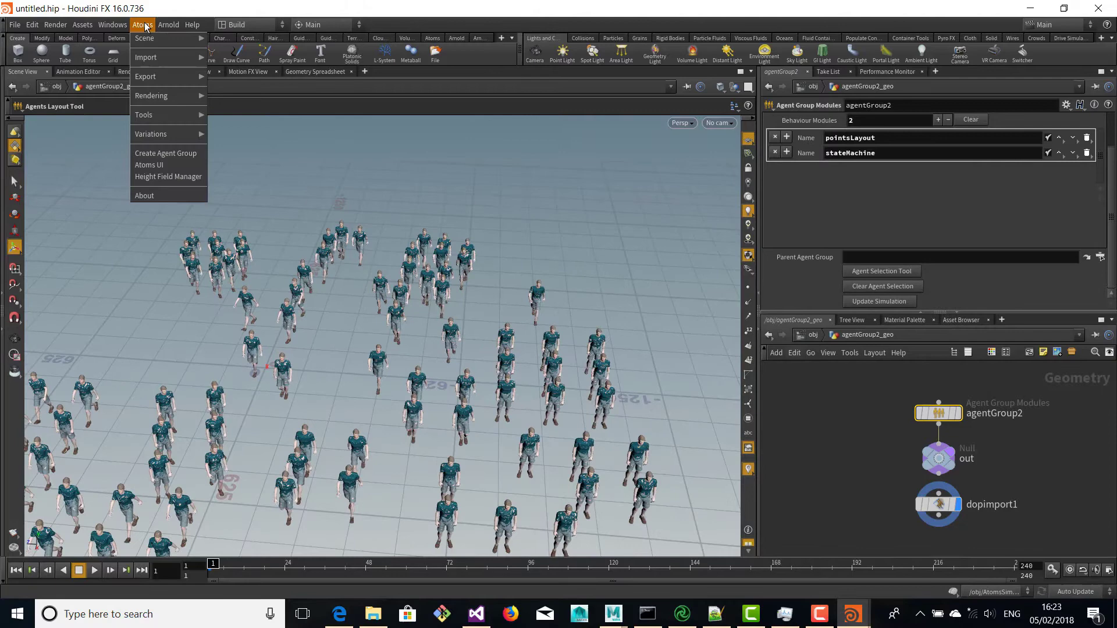
mouse_move(170, 78)
click(233, 89)
click(532, 212)
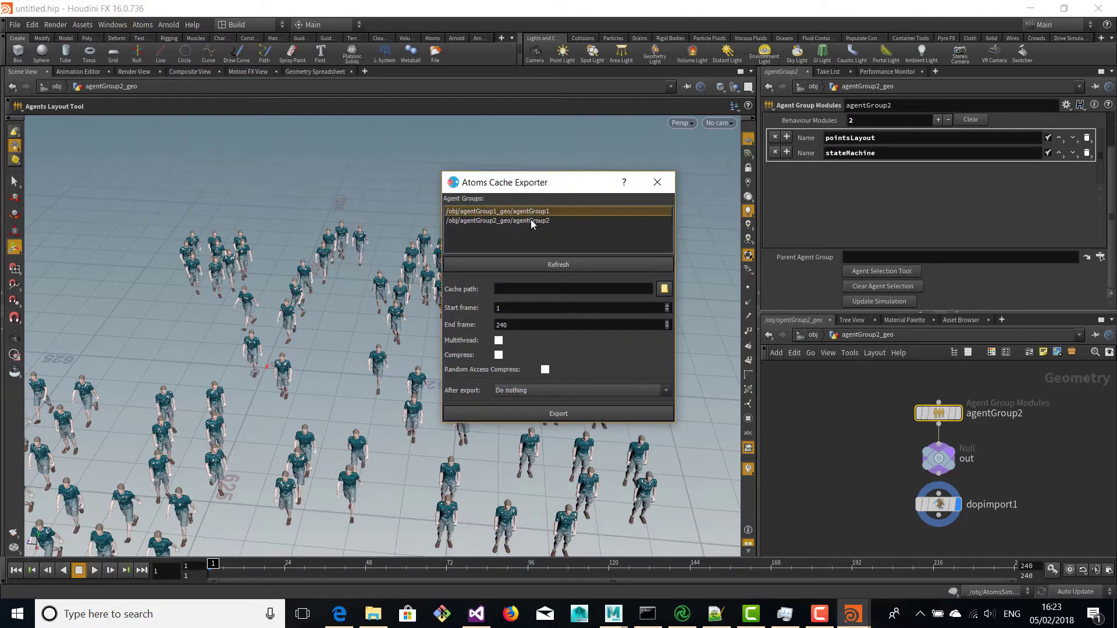
shift+click(531, 220)
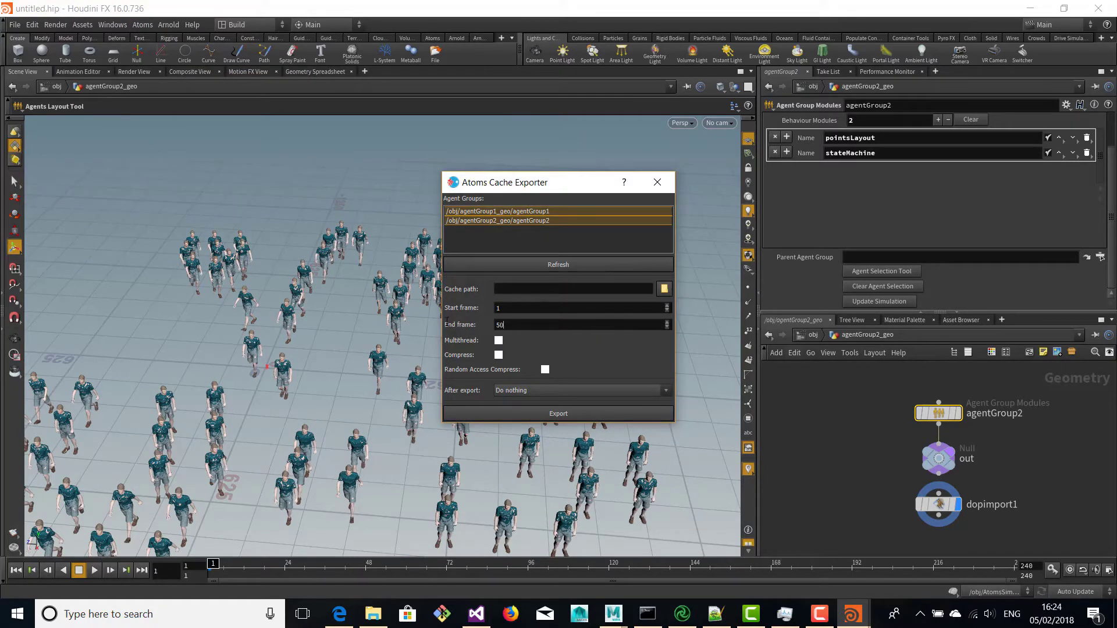
drag(504, 324, 447, 322)
Step: Set the export's cache path to testCache2.atoms in the atomsDemo caches folder
click(664, 289)
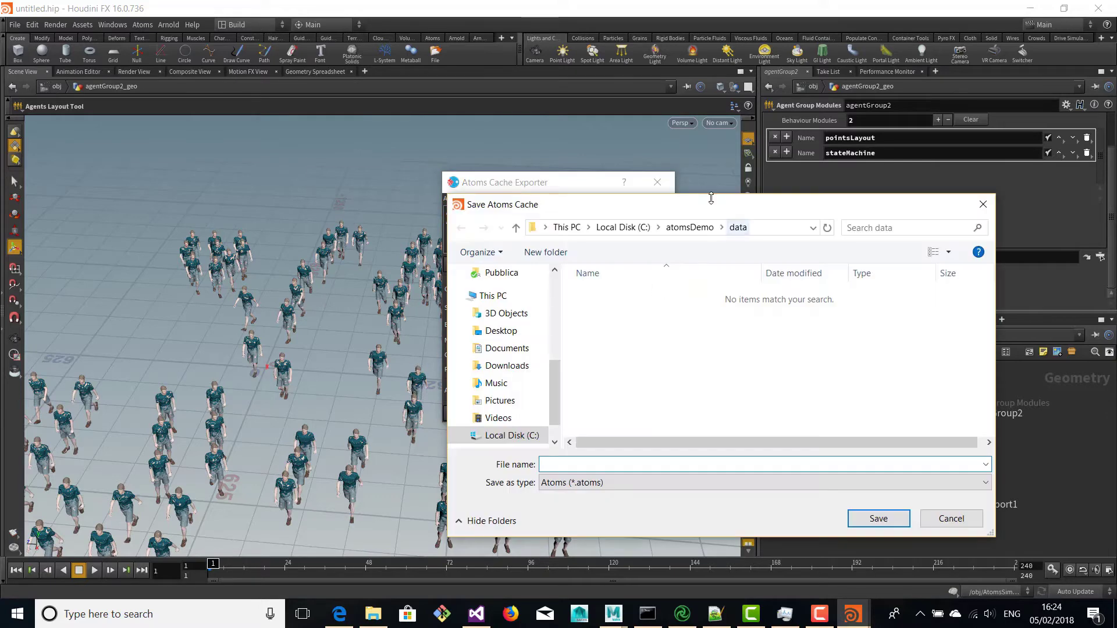
click(668, 228)
double_click(605, 362)
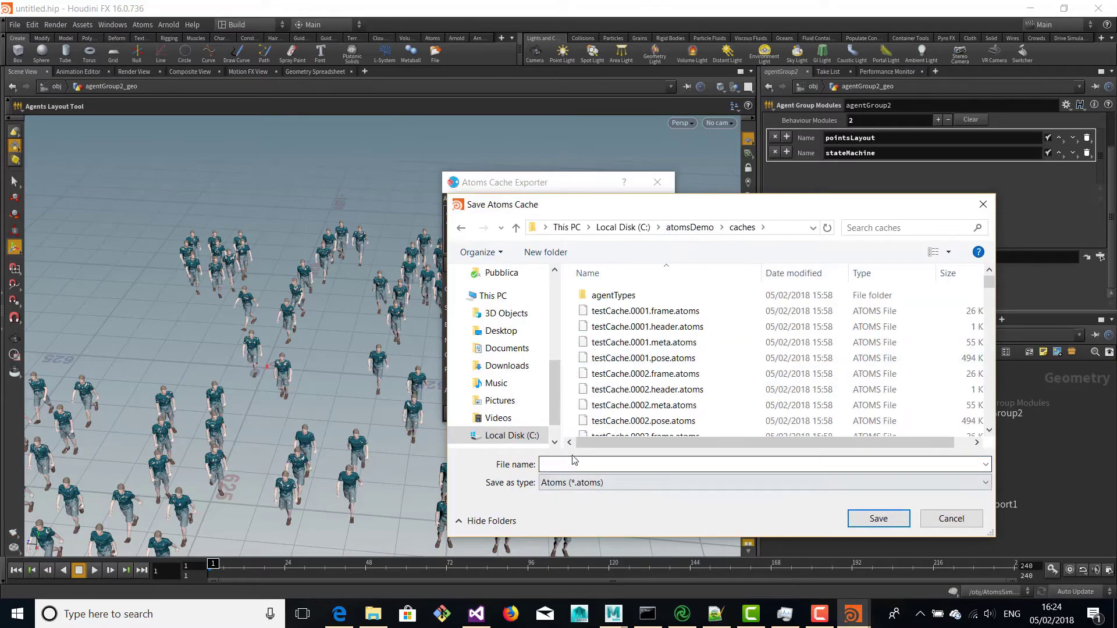
text(testCache)
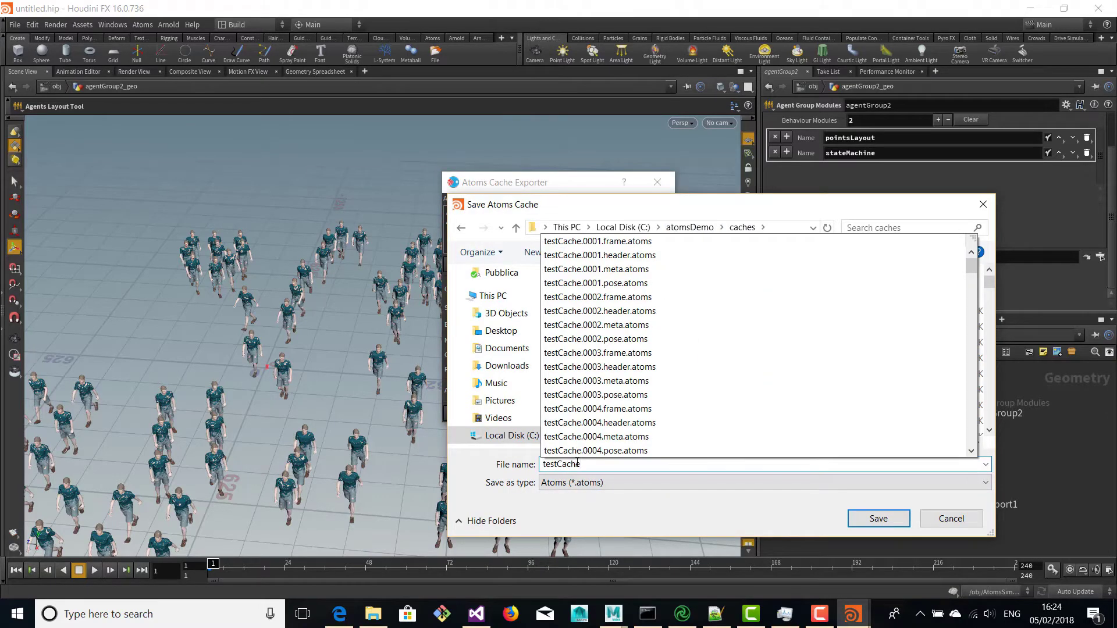
text(2.atoms)
key(Return)
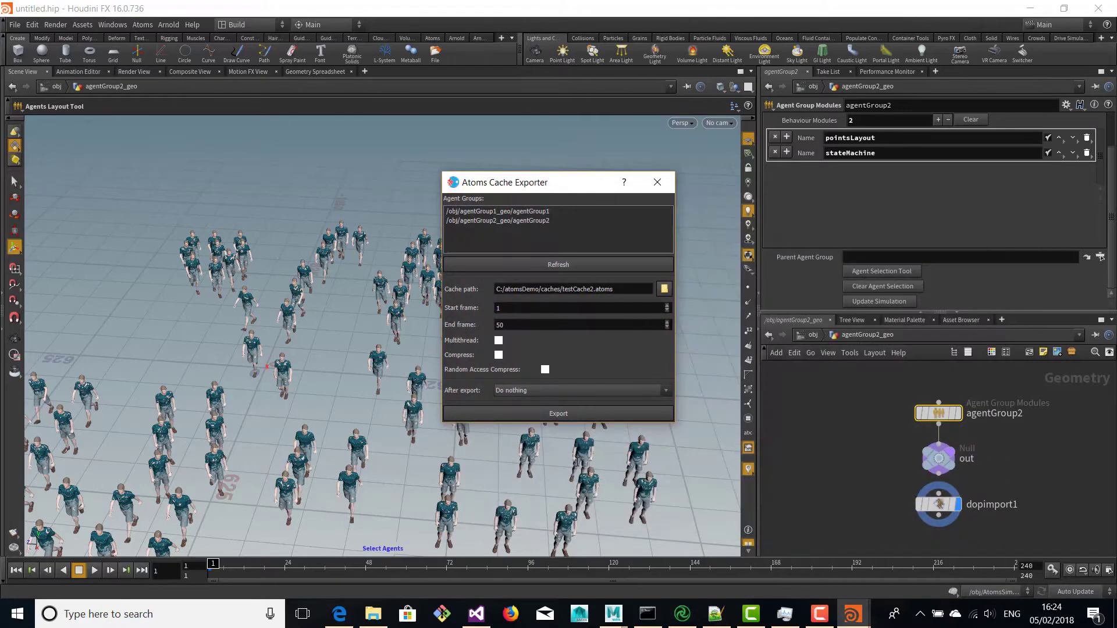
Step: Export the cache for both agent groups and return the timeline to frame 1
click(556, 413)
click(591, 323)
click(500, 211)
shift+click(508, 221)
click(548, 415)
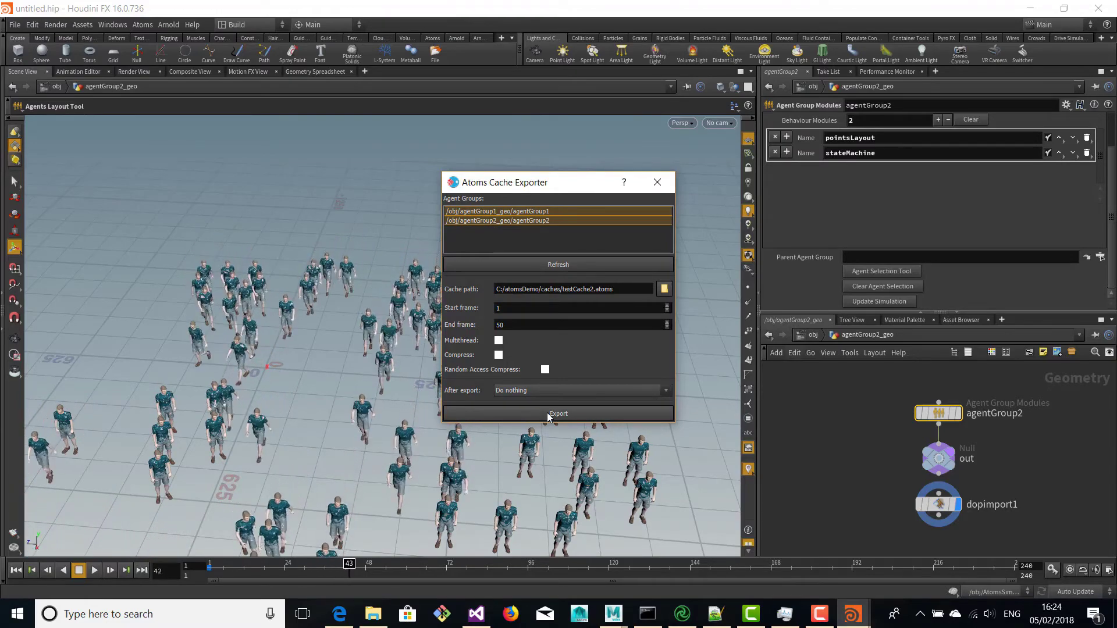
click(584, 317)
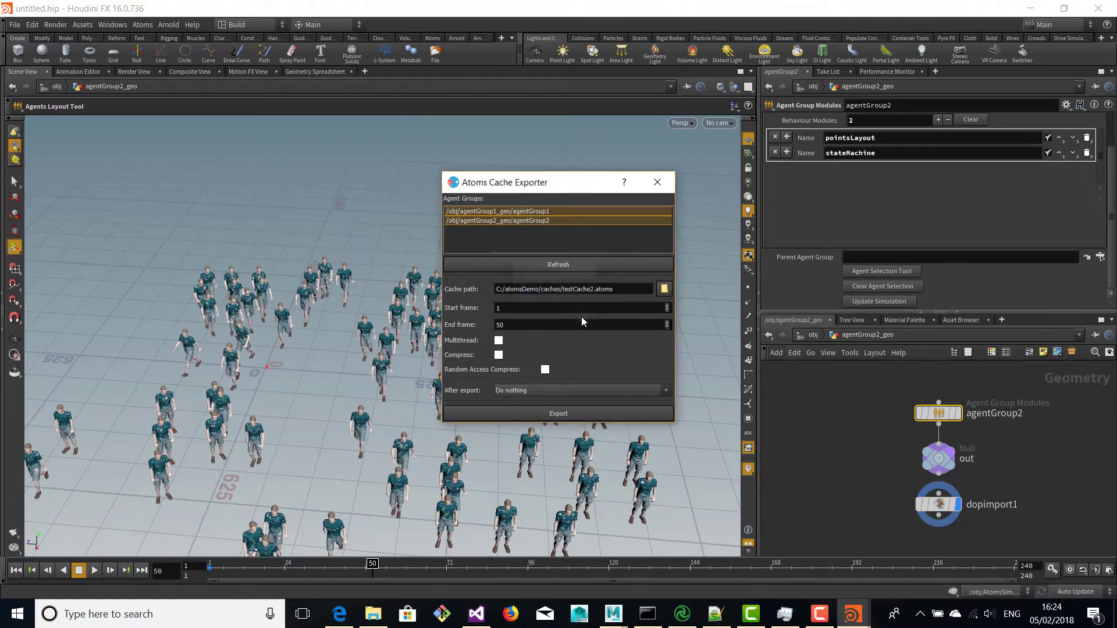
click(657, 182)
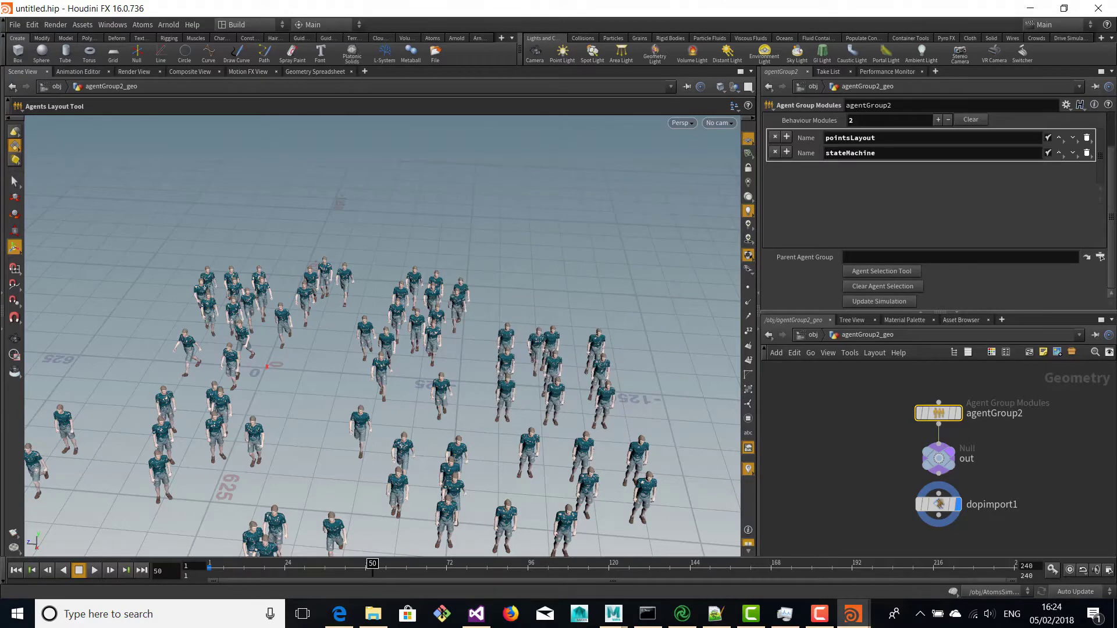
click(16, 572)
alt+drag(416, 477, 422, 430)
click(869, 436)
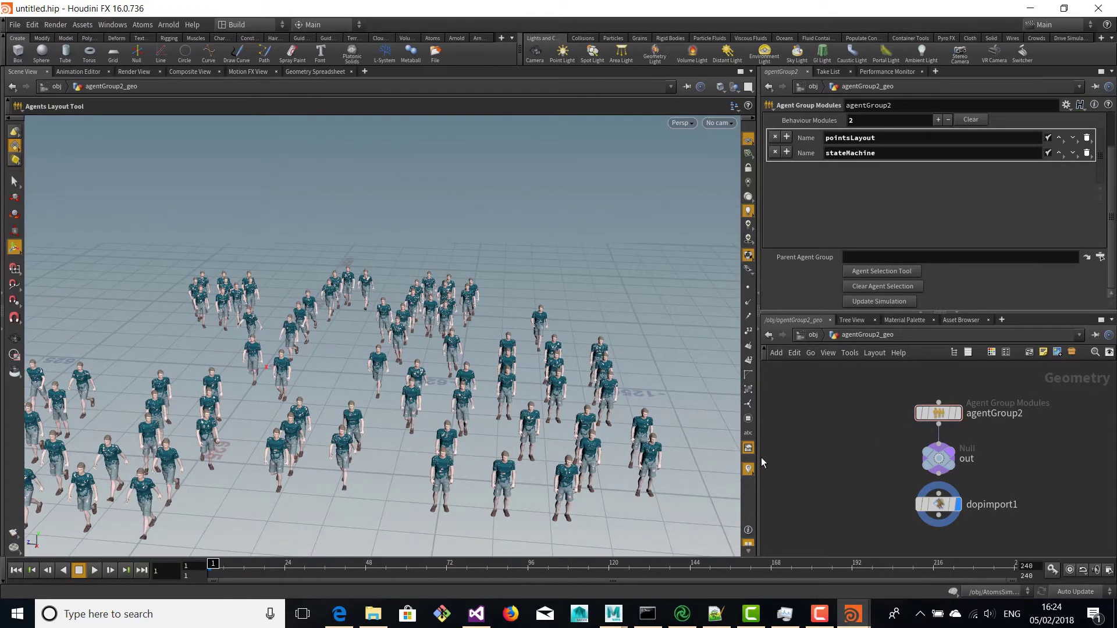
Step: Switch to Maya and hide the existing agent groups tcAgentGroupNode1 and tcAgentGroupNode2
mouse_move(613, 613)
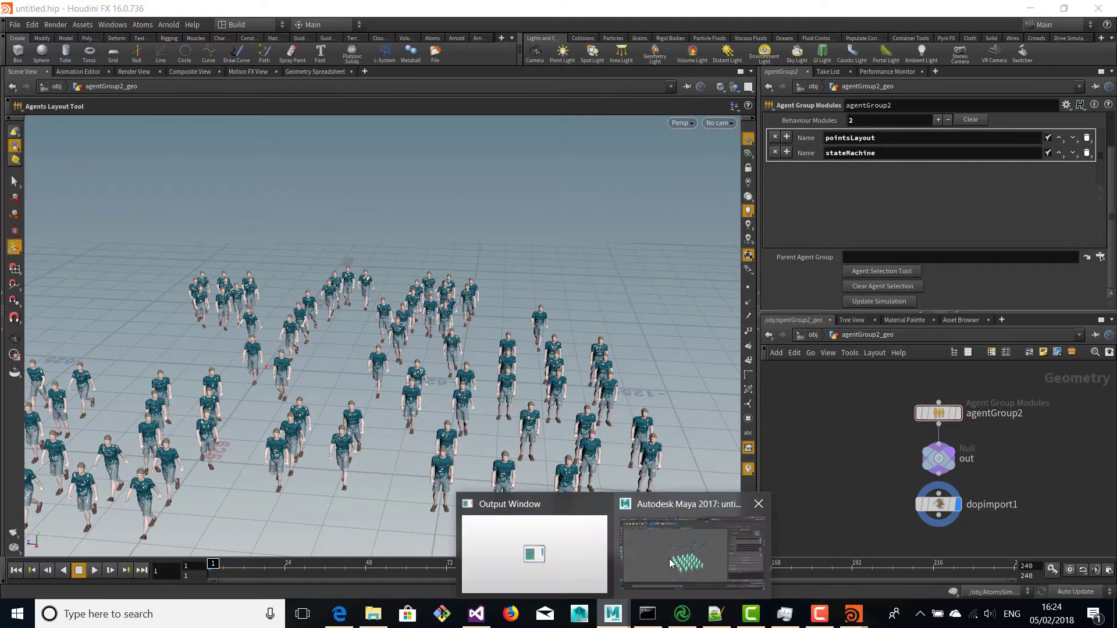
click(683, 546)
click(13, 350)
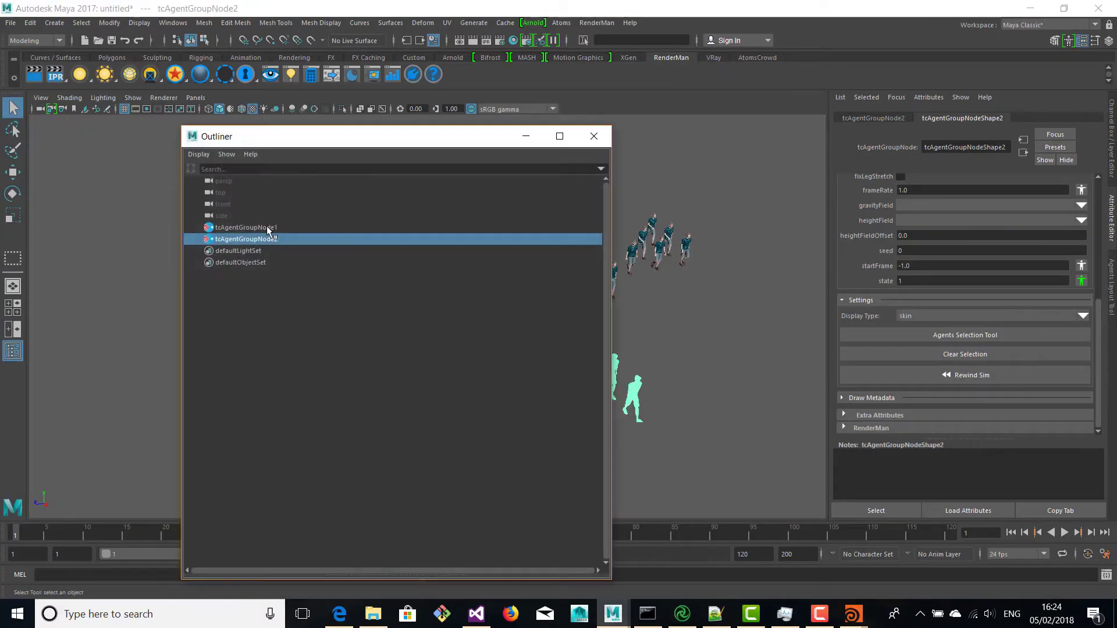
ctrl+click(268, 227)
key(ctrl+h)
Step: Create a new Atoms agent group and add a cacheReader behaviour module to it
click(561, 22)
click(588, 117)
click(880, 254)
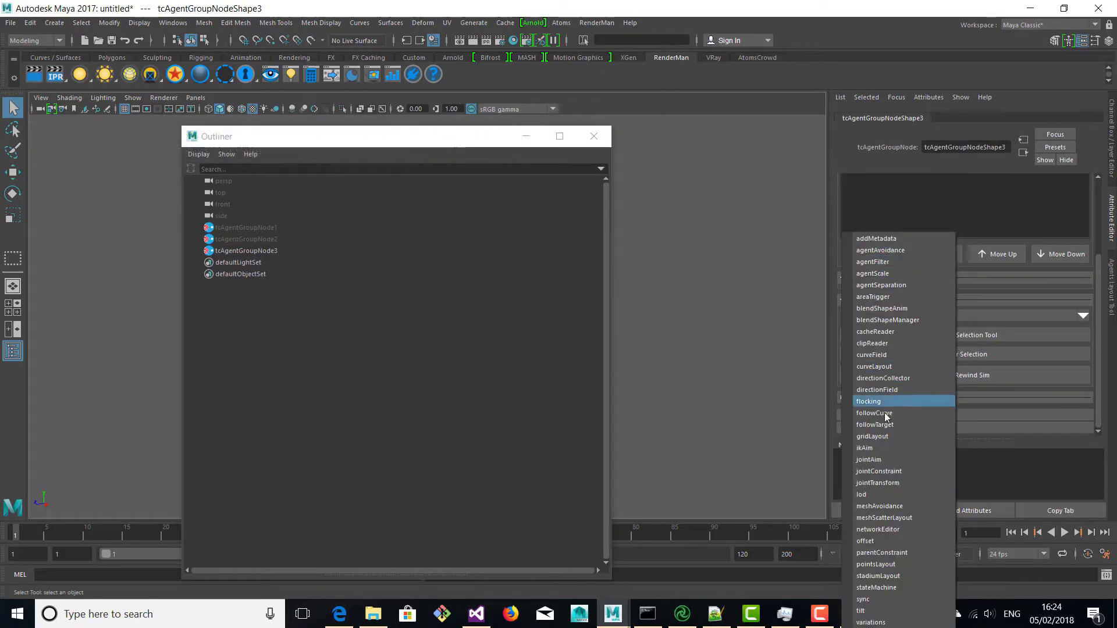
click(882, 337)
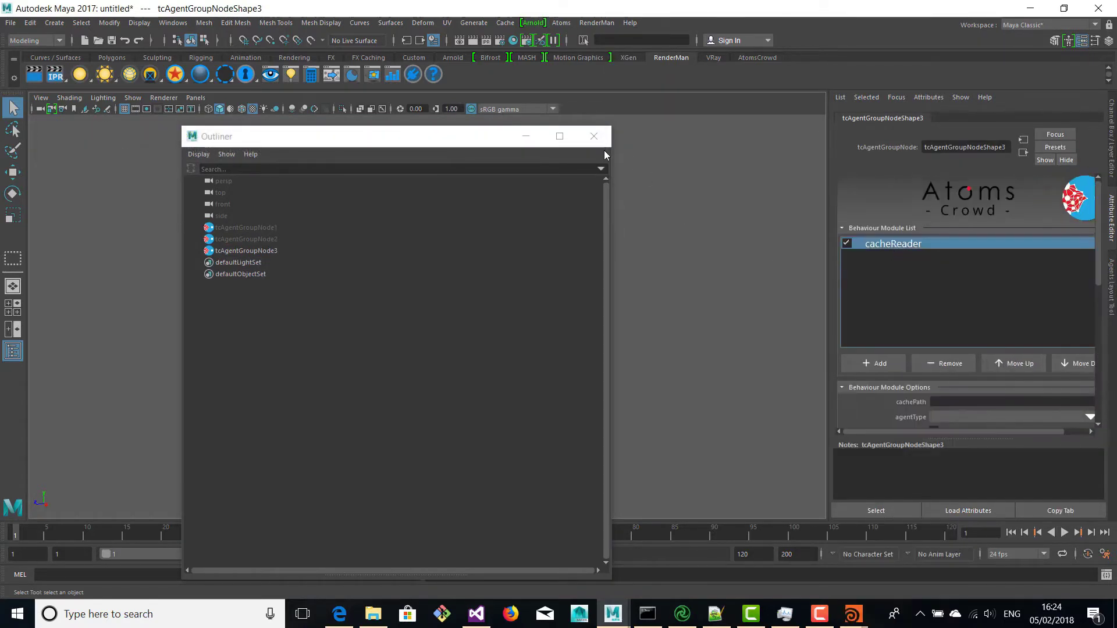
click(594, 136)
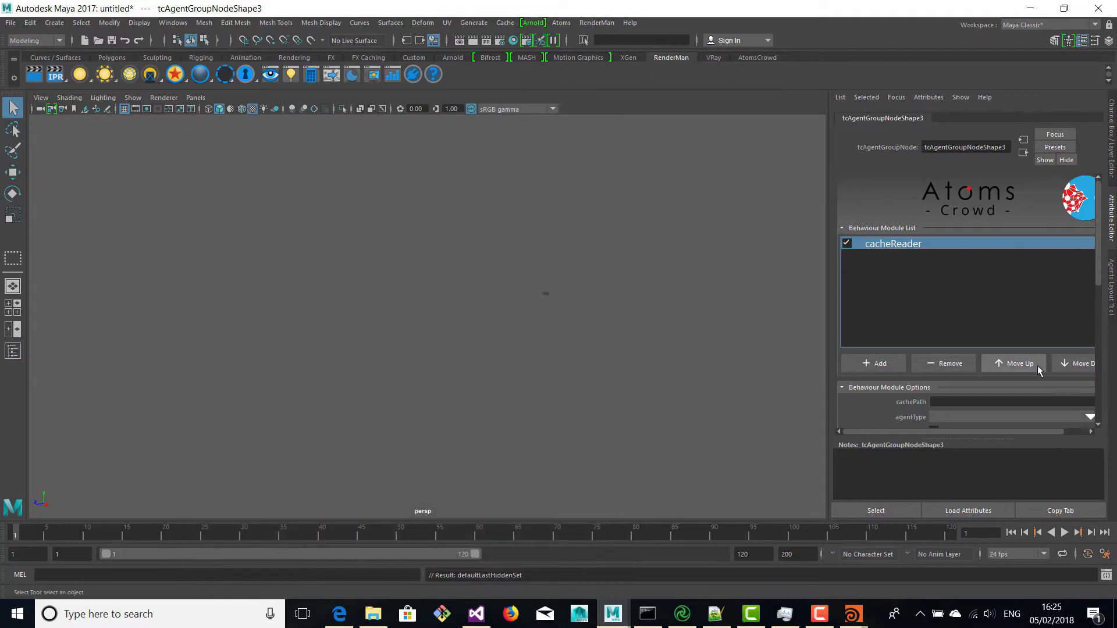
Step: Set the cacheReader module's cachePath to testCache2.atoms in the atomsDemo caches folder
scroll(1005, 366, down, 3)
drag(829, 362, 746, 355)
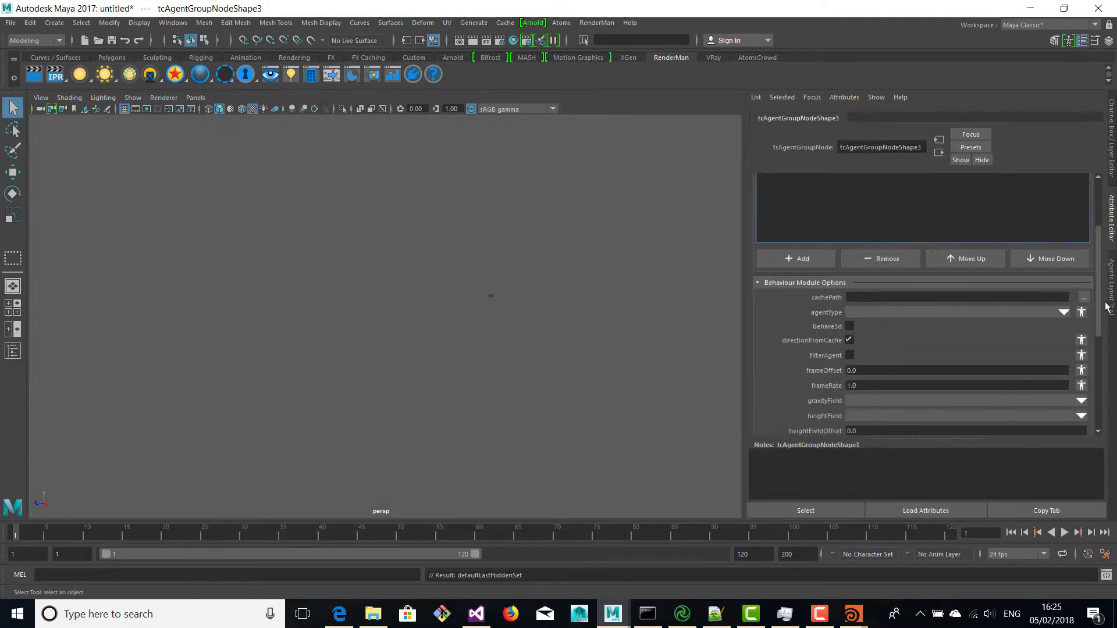
click(1083, 298)
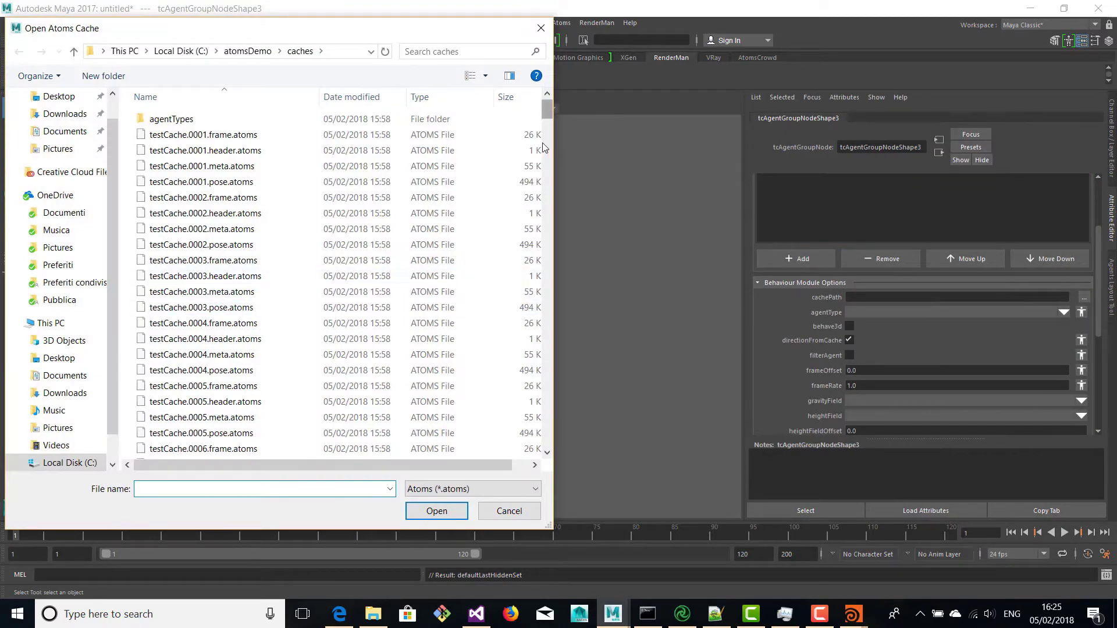
drag(547, 110, 547, 448)
double_click(186, 454)
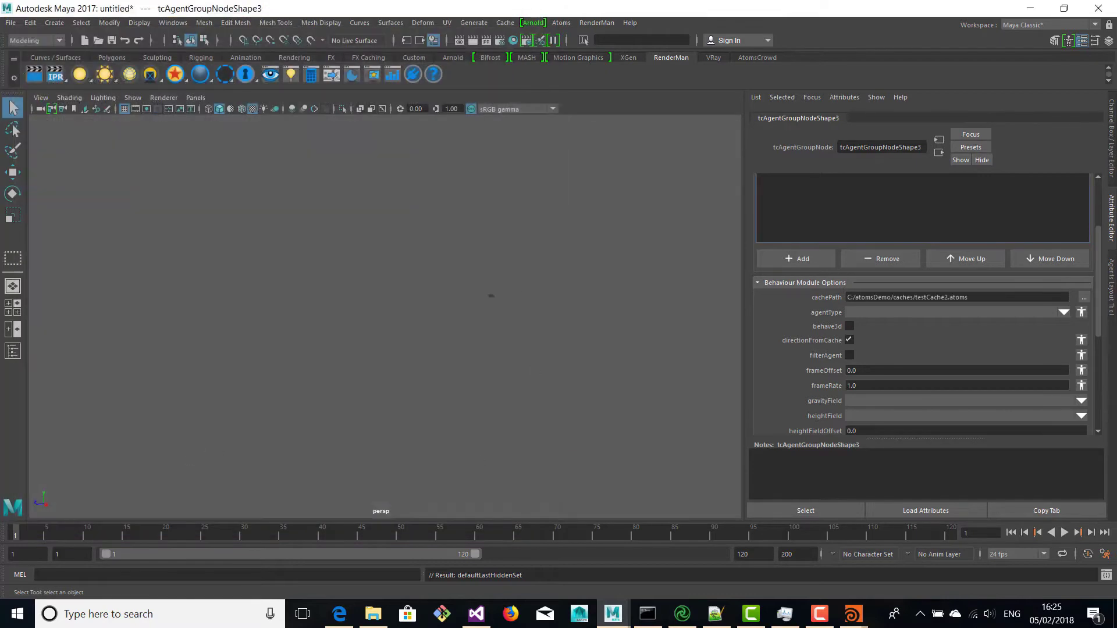
Step: Rewind the timeline to load the cached agents and set the group's Display Type to skin
click(1010, 534)
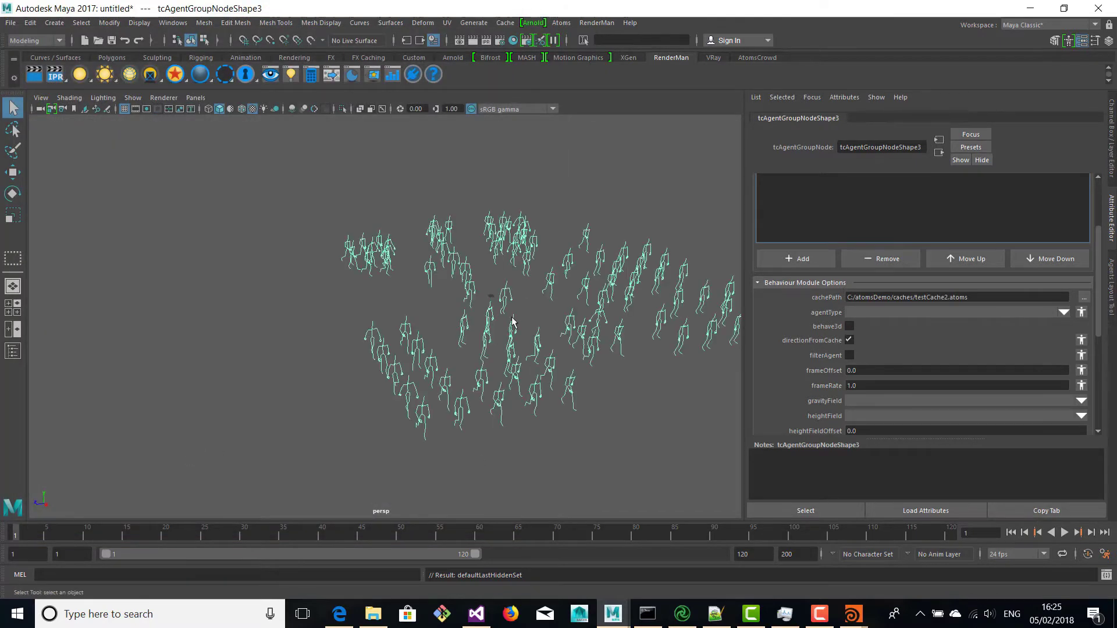
scroll(814, 366, down, 5)
click(823, 352)
click(826, 377)
click(631, 317)
Step: Play back the loaded crowd cache and rewind to the first frame
click(1064, 533)
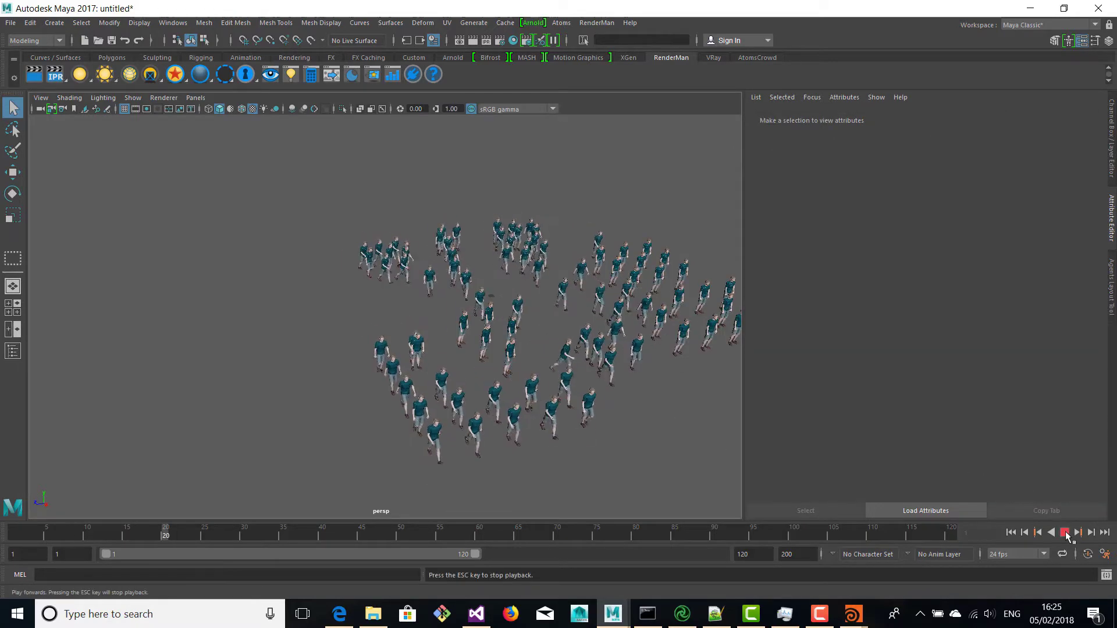
click(1064, 533)
click(1011, 533)
alt+middle_drag(541, 323, 378, 329)
Step: Import the crowd's variation JSON file from the atomsDemo project into Atoms
click(561, 23)
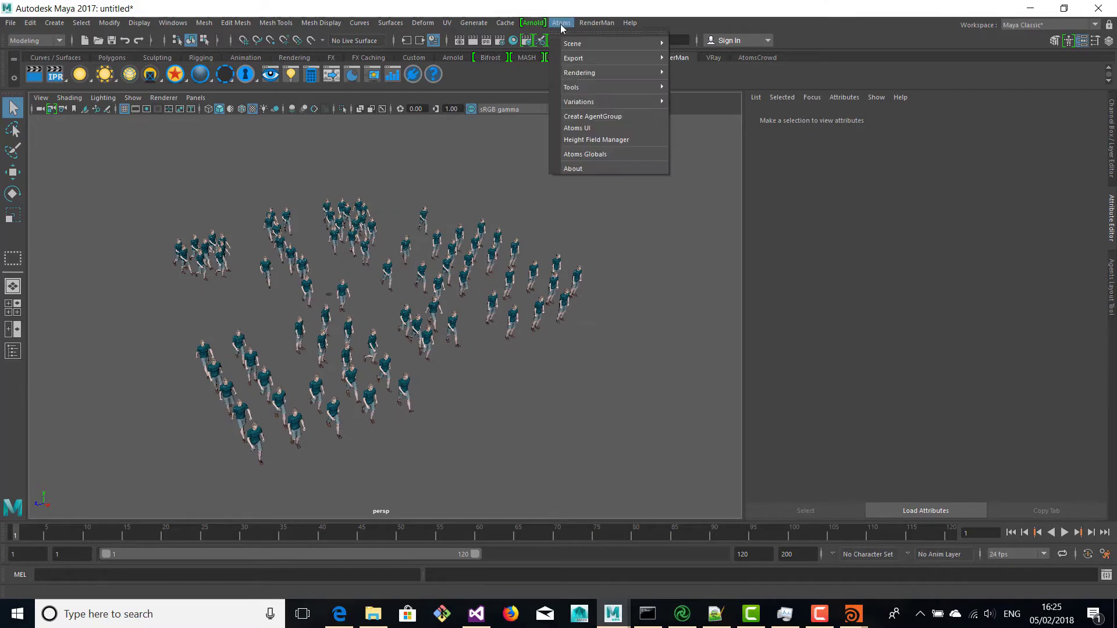
mouse_move(581, 104)
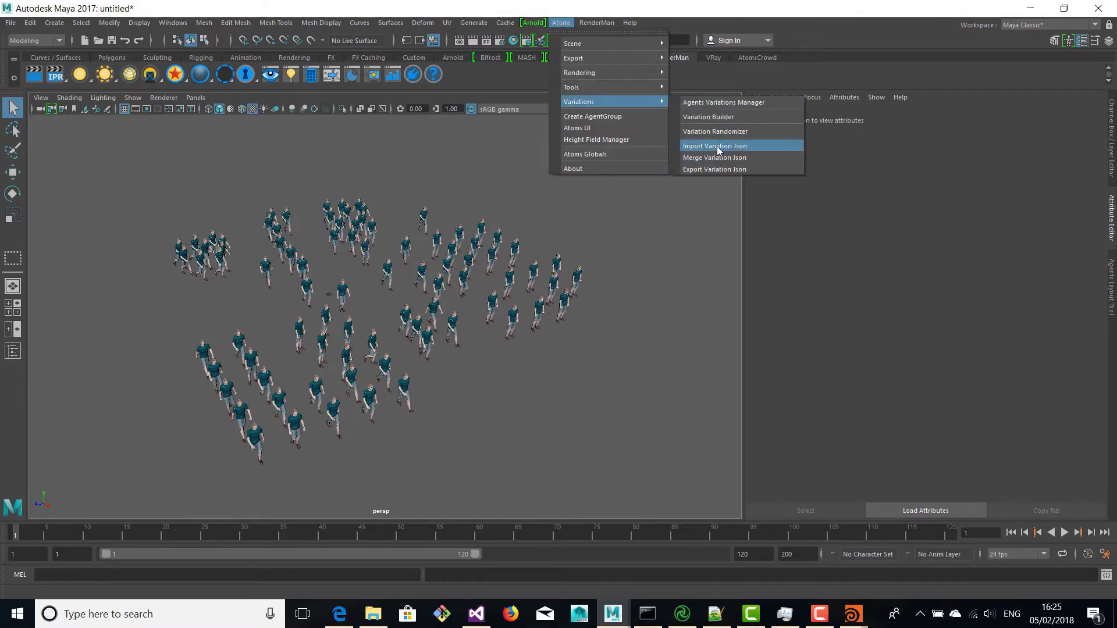
click(720, 150)
click(256, 51)
click(161, 120)
double_click(161, 120)
double_click(207, 198)
click(560, 312)
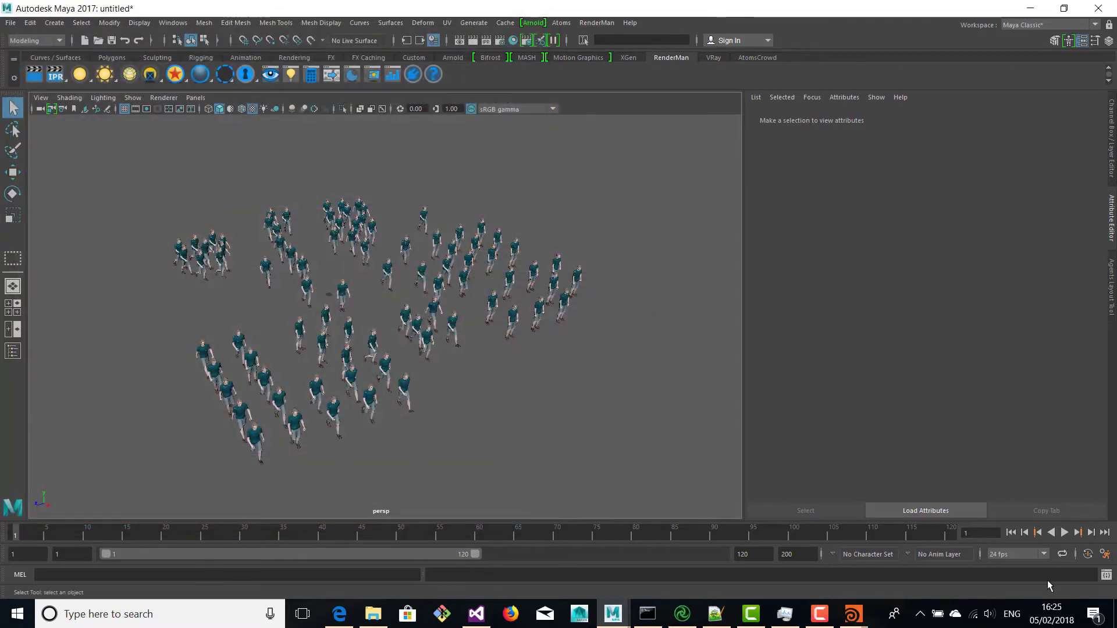
Step: Add a variations behaviour module after the cacheReader in the new agent group
drag(425, 175, 616, 307)
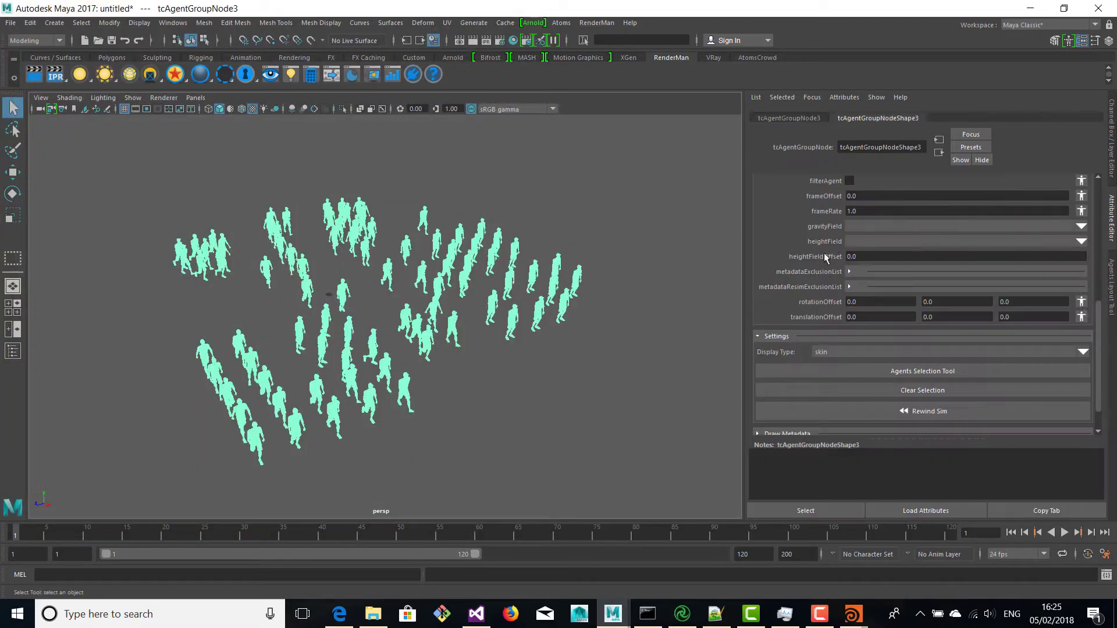
scroll(831, 254, up, 5)
click(799, 328)
click(812, 618)
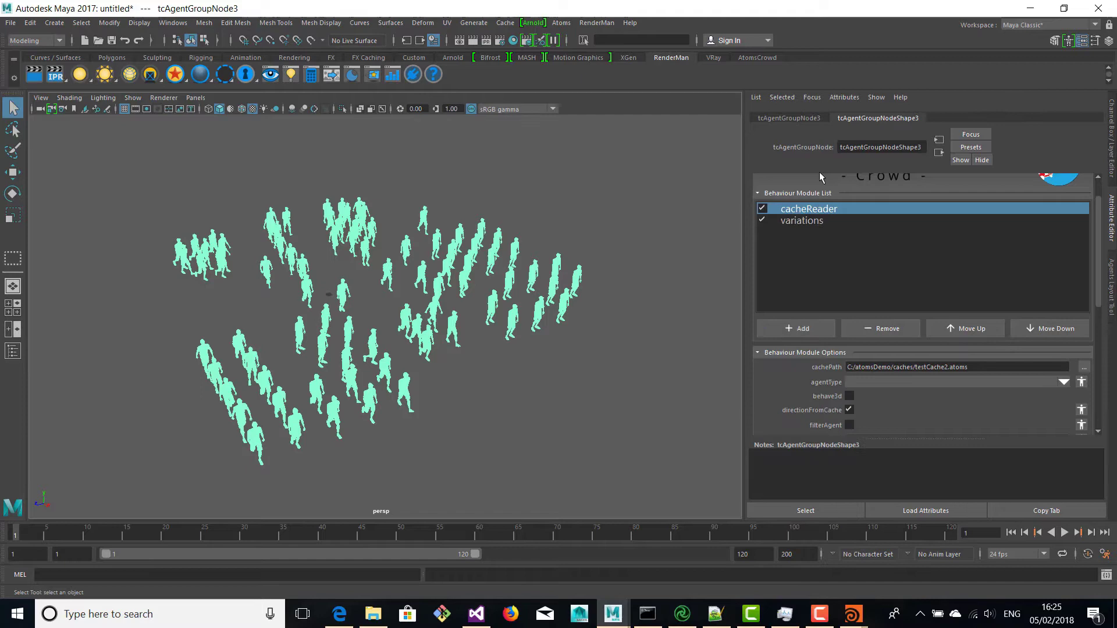
click(806, 221)
Step: Examine the atomsMale geometries and its summer and winter geometry groups in the Agents Variations Manager
click(562, 22)
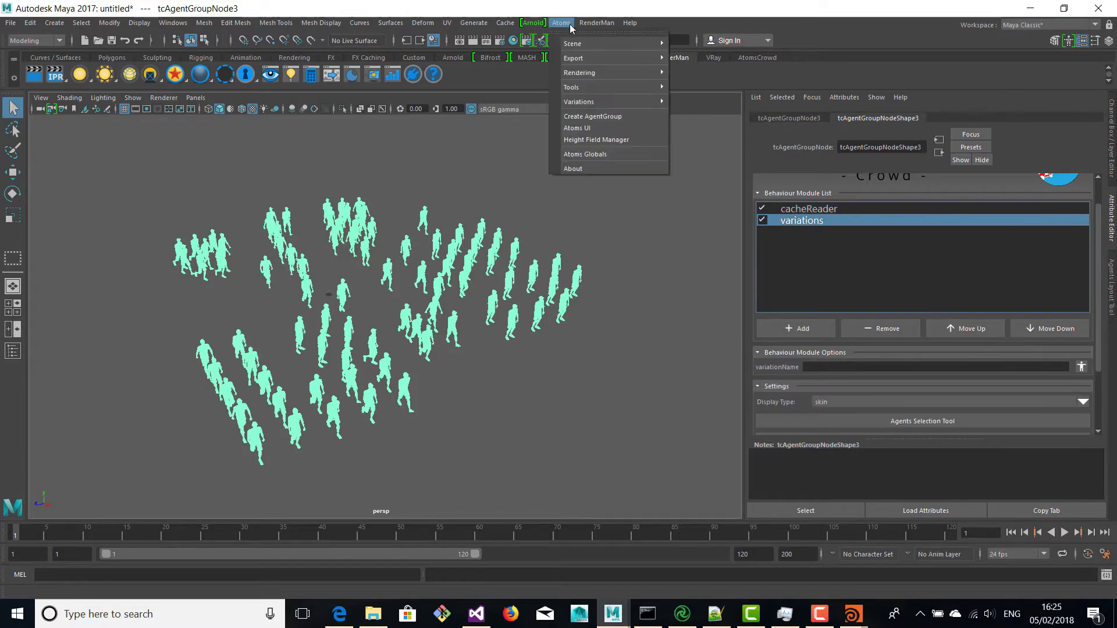
mouse_move(611, 102)
click(727, 103)
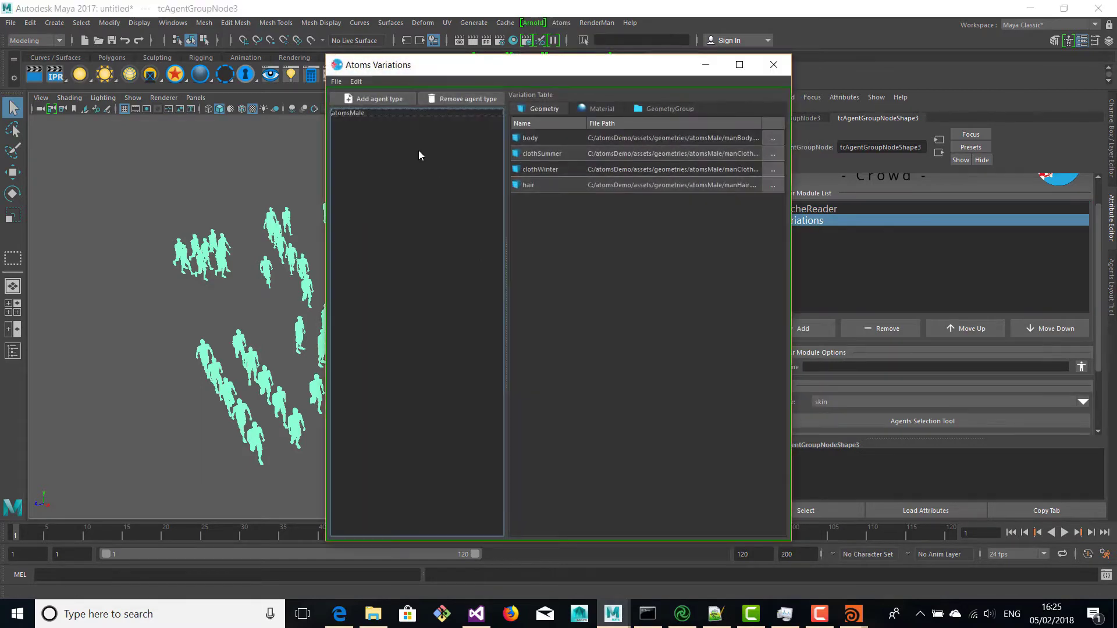
click(350, 112)
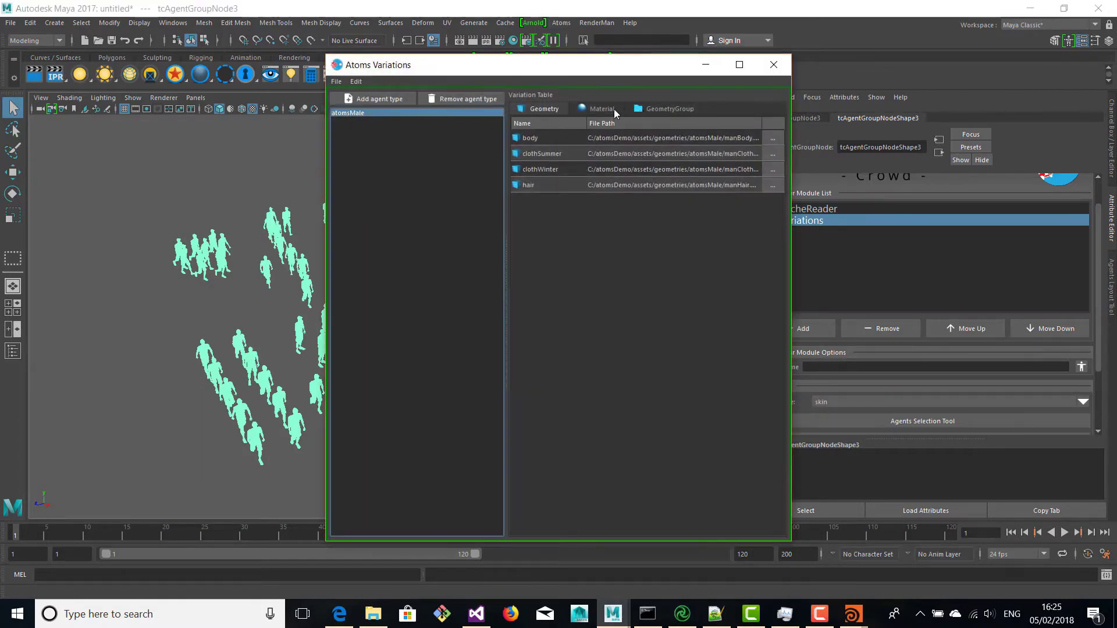
click(669, 108)
click(523, 124)
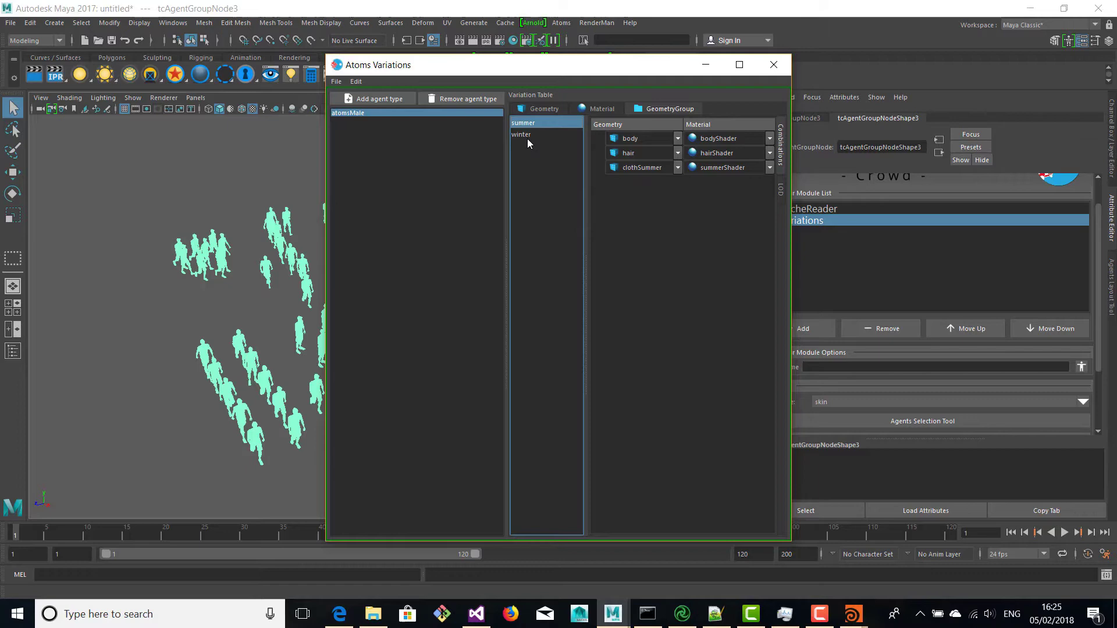
click(774, 64)
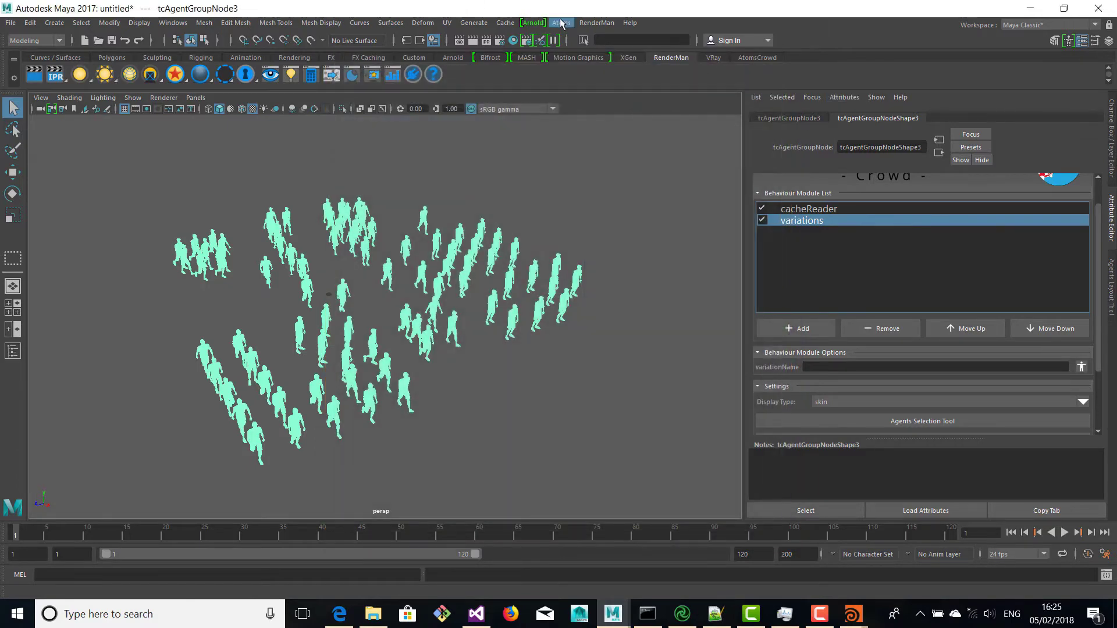
Step: Run the Variation Randomizer on the new agent group with the summer and winter variations weighted 0.5 each
click(561, 24)
mouse_move(634, 102)
click(752, 102)
drag(372, 205, 388, 223)
click(558, 297)
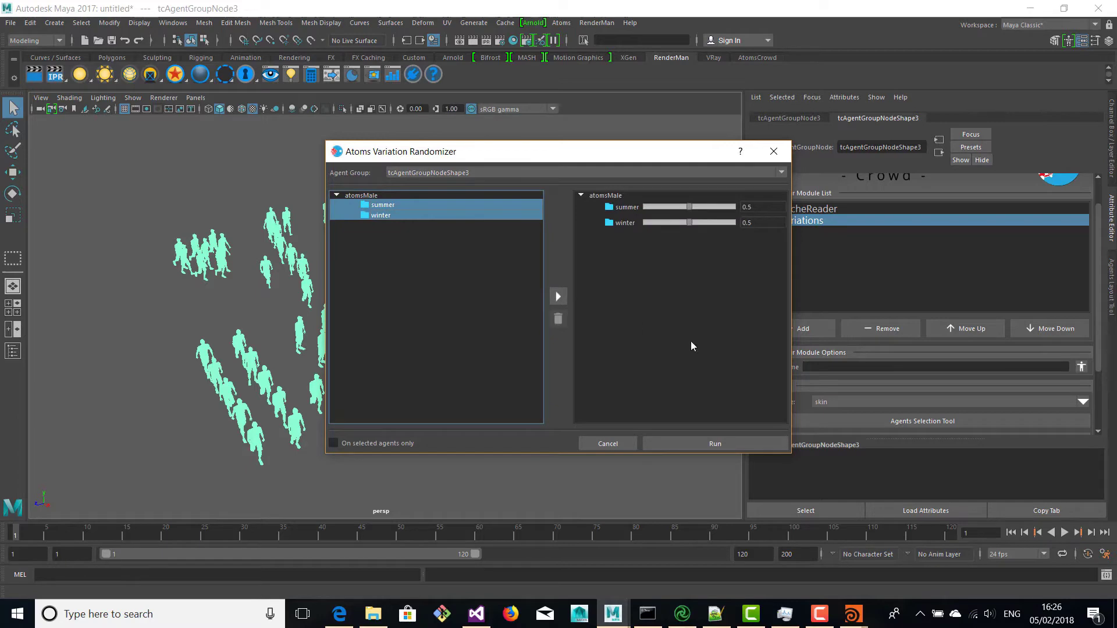
click(699, 444)
click(559, 321)
click(779, 153)
Step: Change the agent group's Display Type to show the agents' clothing variations and rewind the timeline
scroll(580, 449, up, 6)
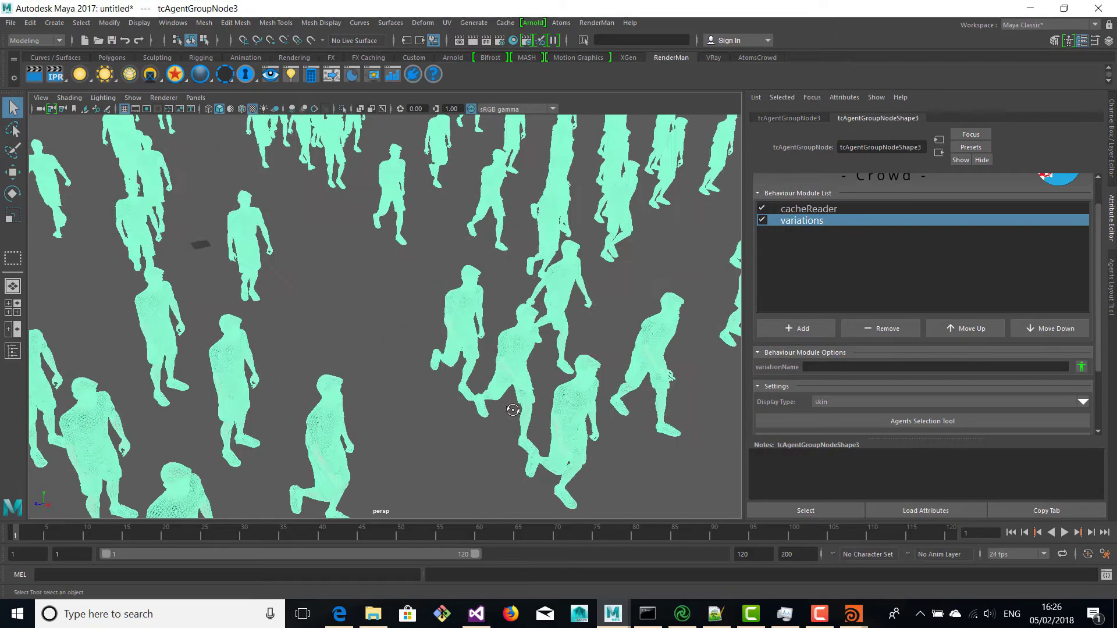
click(579, 448)
drag(361, 225, 608, 421)
click(834, 401)
click(839, 440)
click(1010, 532)
Step: Play back the crowd with its summer and winter variations and rewind to the first frame
scroll(349, 289, down, 3)
mouse_move(349, 289)
alt+mouse_down()
mouse_move(569, 252)
mouse_move(471, 252)
mouse_move(516, 287)
mouse_move(484, 279)
mouse_move(588, 279)
alt+mouse_up()
scroll(569, 251, down, 3)
click(1064, 532)
click(1065, 532)
click(1011, 533)
scroll(475, 317, down, 1)
key(space)
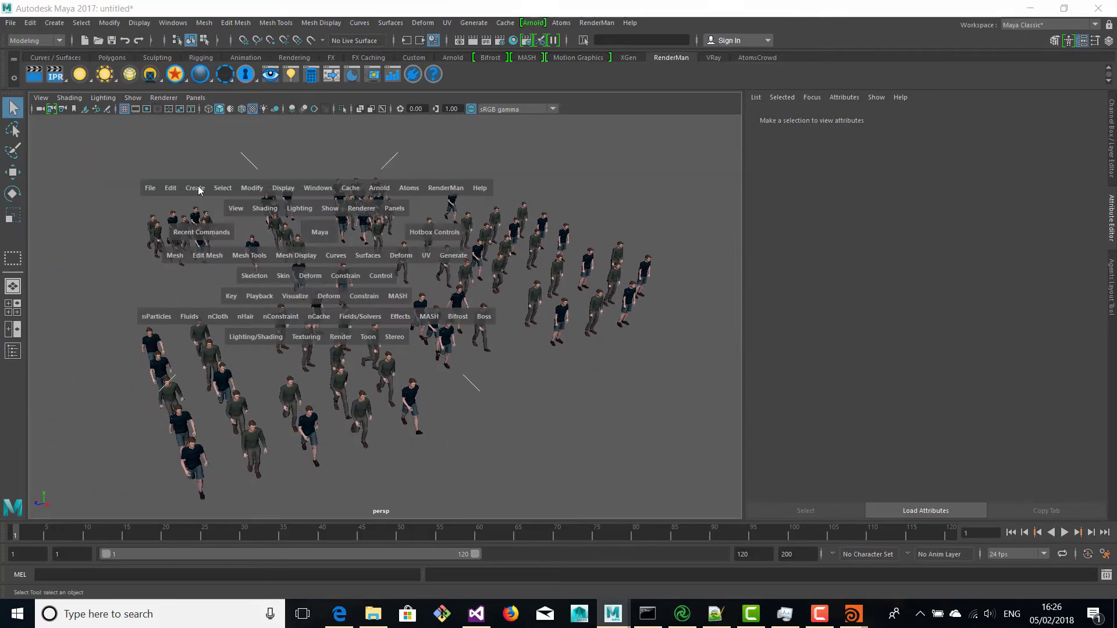
Step: Create a polygon plane and scale it up until it forms a ground surface beneath the whole crowd
click(194, 188)
mouse_move(232, 232)
click(392, 285)
key(r)
drag(325, 284, 952, 294)
key(w)
drag(323, 248, 341, 250)
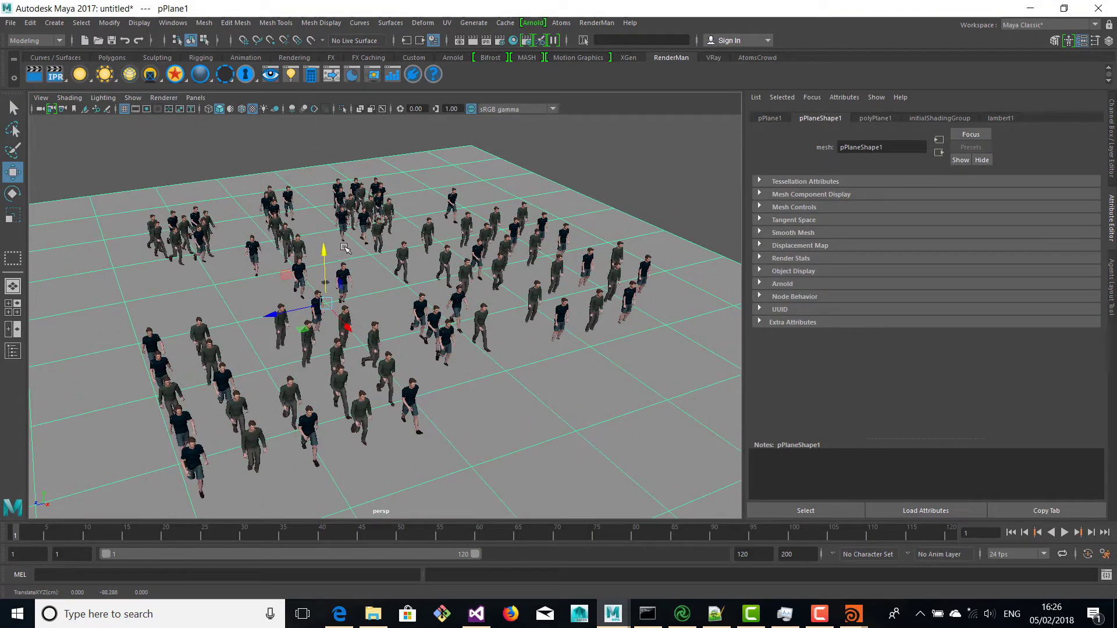
Step: Select a block of faces on the ground plane and raise them with a soft falloff into a hill
right_drag(486, 314, 494, 291)
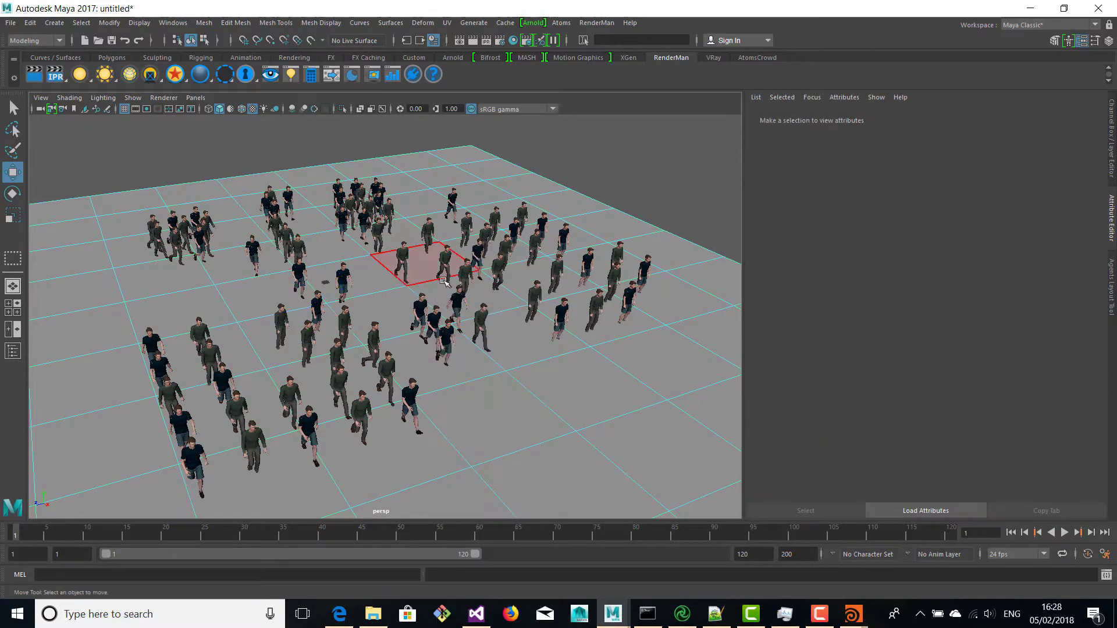
drag(444, 282, 552, 346)
drag(512, 241, 513, 190)
right_drag(638, 224, 691, 195)
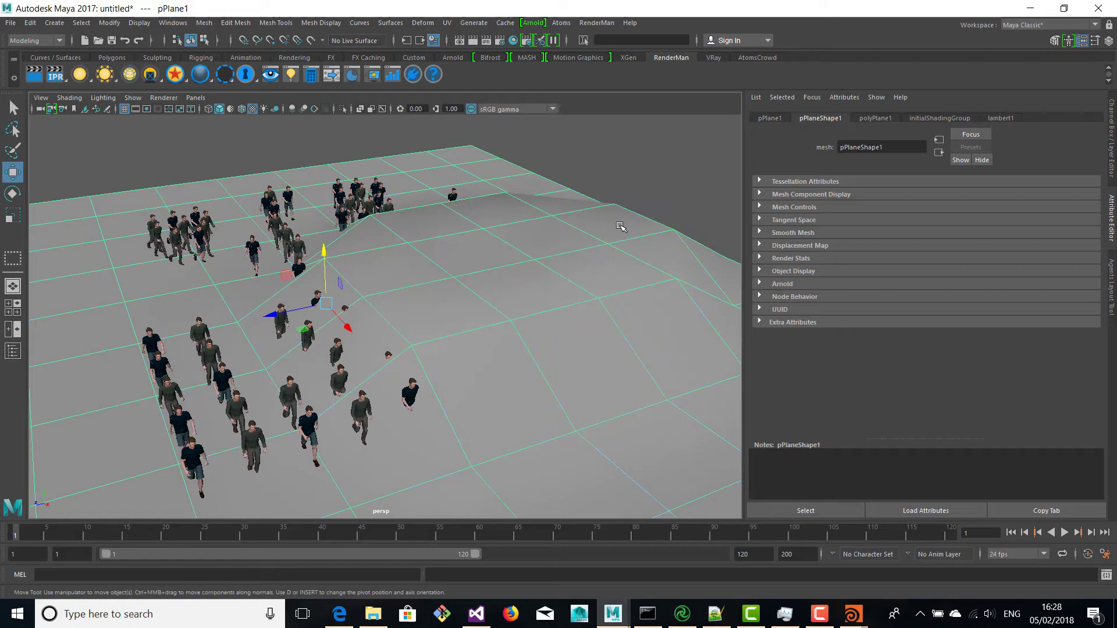
Step: Smooth the ground plane's mesh with one division
click(203, 22)
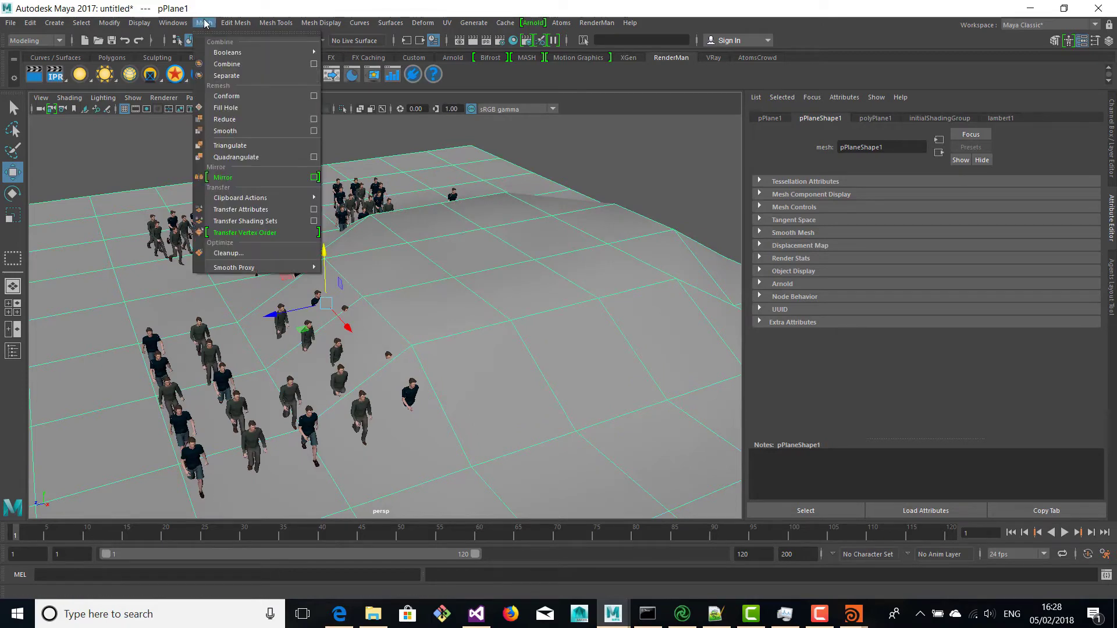
click(244, 122)
click(448, 134)
click(601, 247)
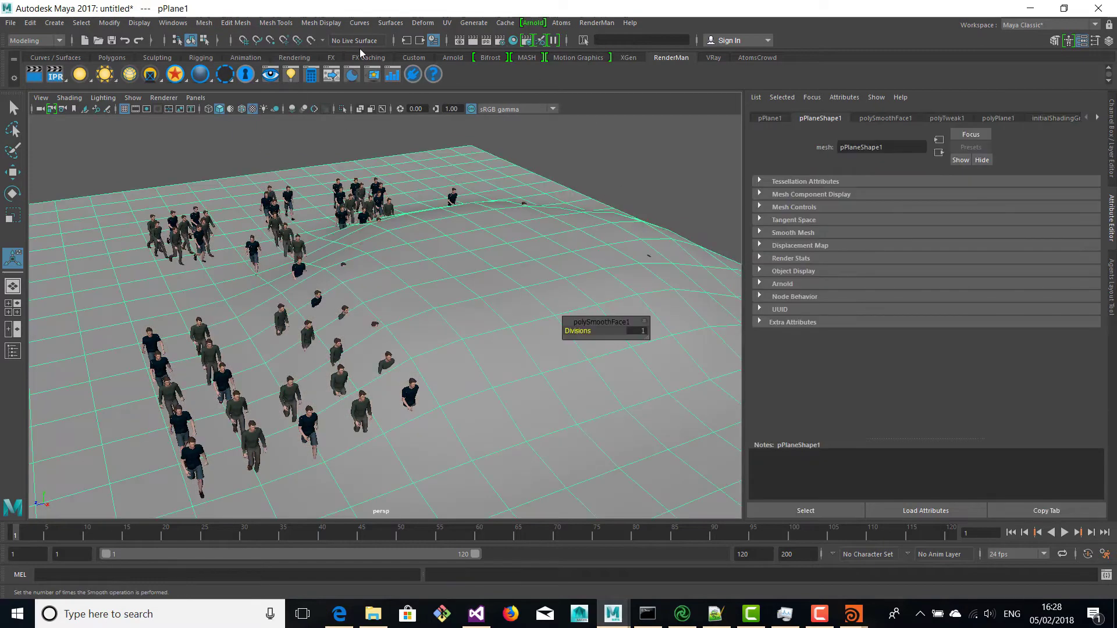
Step: Add a height field that uses the smoothed ground plane as its mesh in the Height Field Manager
click(562, 23)
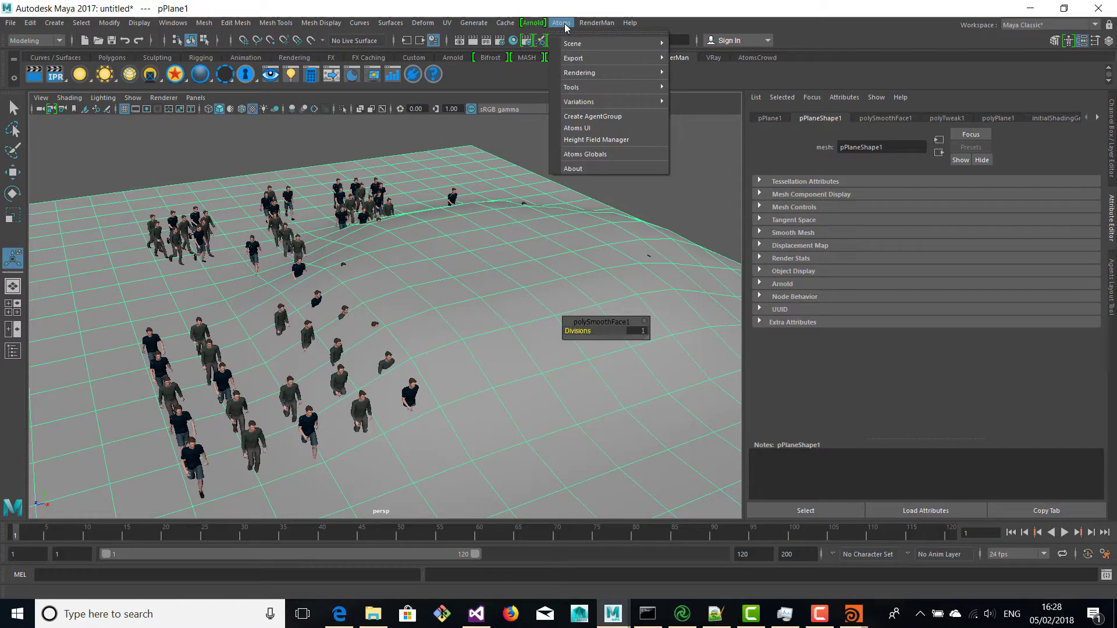
click(611, 139)
click(547, 436)
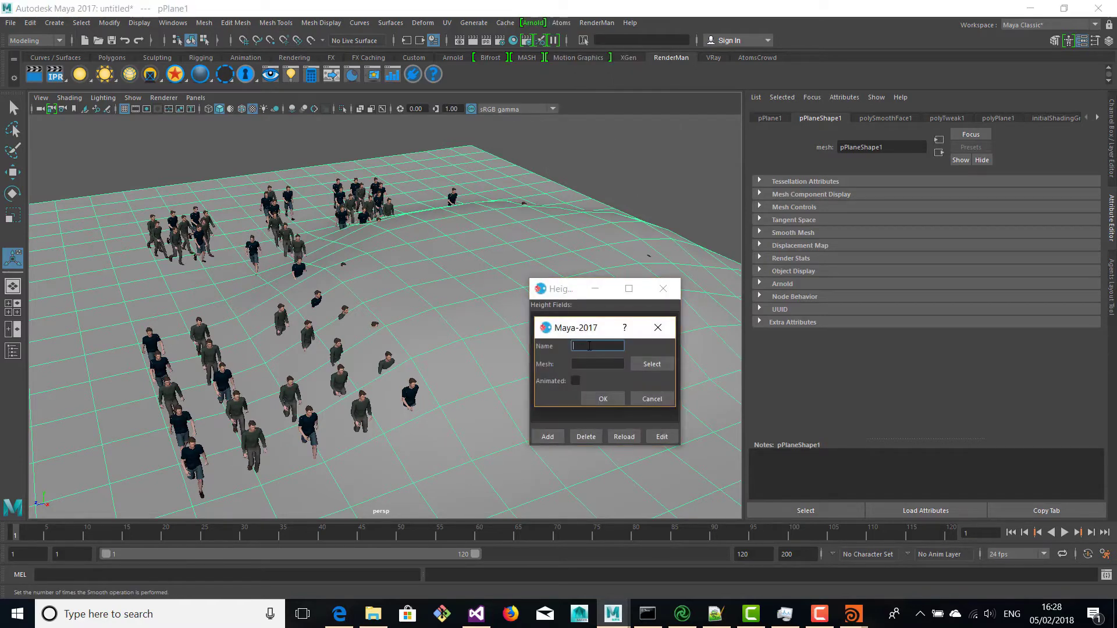
click(652, 363)
click(603, 398)
click(663, 289)
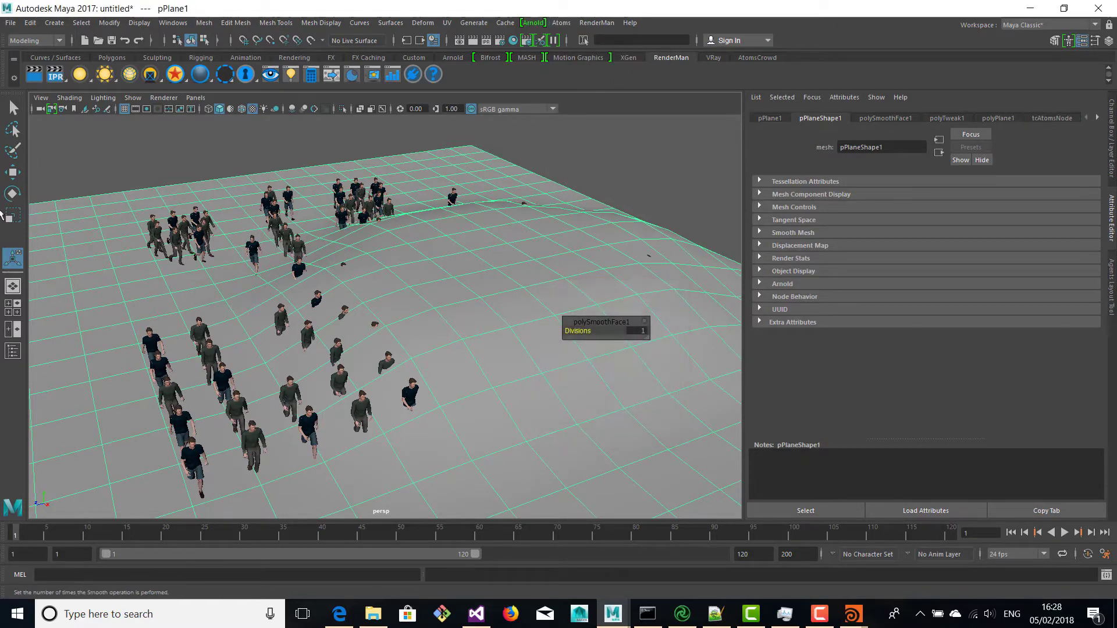
Step: Assign the new height field to the cacheReader module of tcAgentGroupNode3 and rewind the timeline so the agents follow the terrain
click(13, 350)
click(246, 250)
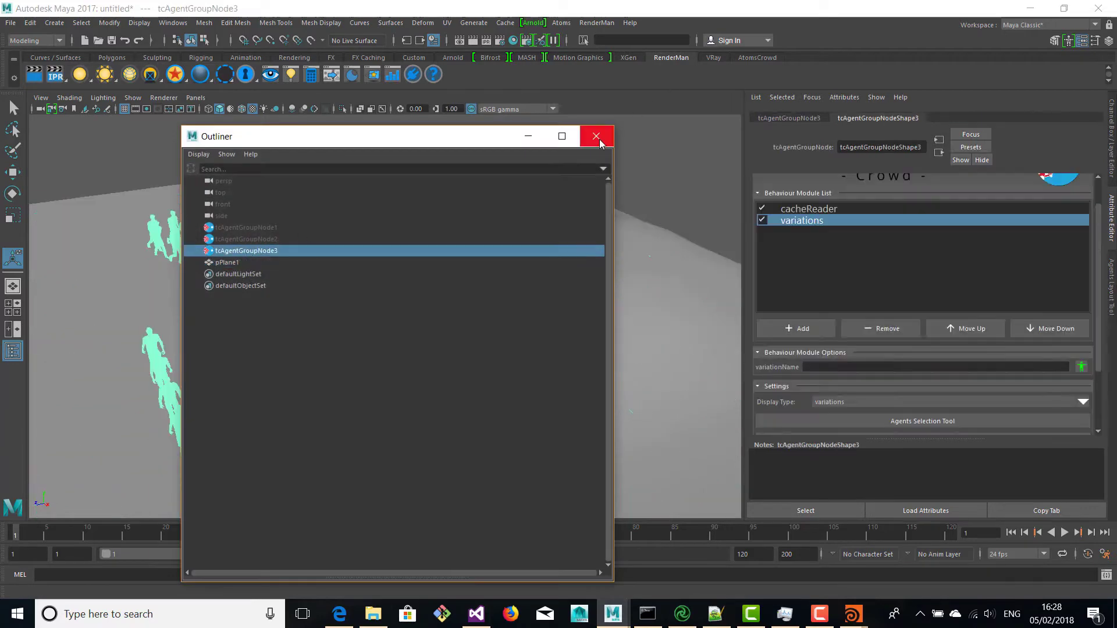
click(599, 141)
click(808, 209)
scroll(927, 343, down, 5)
scroll(901, 291, up, 3)
click(1080, 312)
click(972, 322)
click(1012, 532)
click(609, 172)
Step: Add an Arnold skydome light to the crowd scene
alt+right_drag(582, 221, 523, 256)
alt+drag(442, 267, 466, 273)
mouse_move(465, 274)
alt+middle_down()
mouse_move(484, 285)
mouse_move(454, 291)
alt+middle_up()
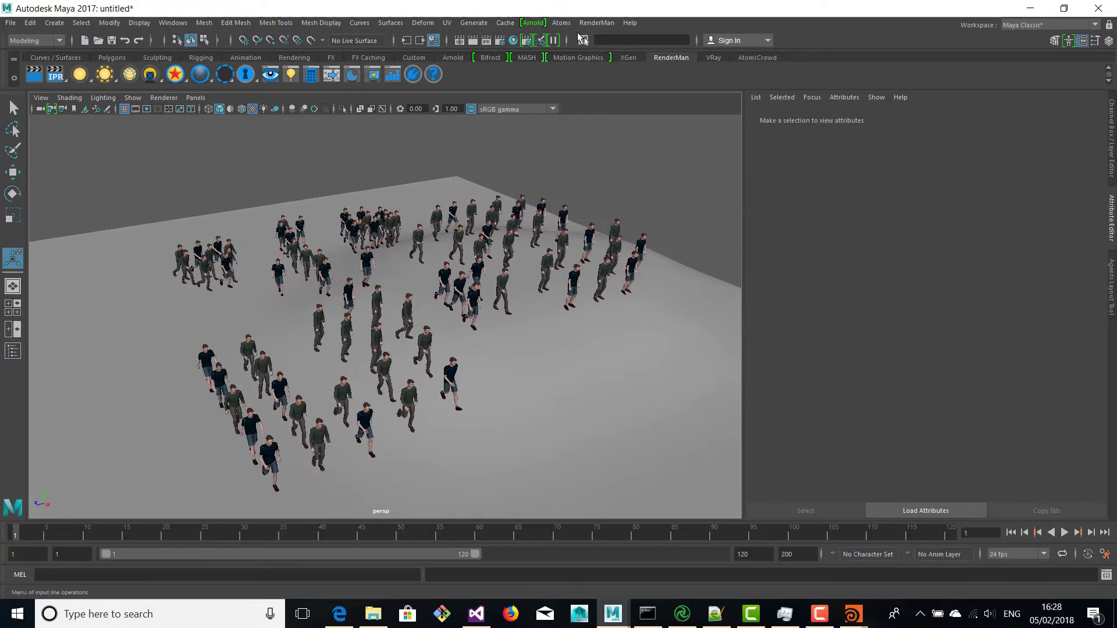
click(532, 25)
mouse_move(568, 91)
click(673, 103)
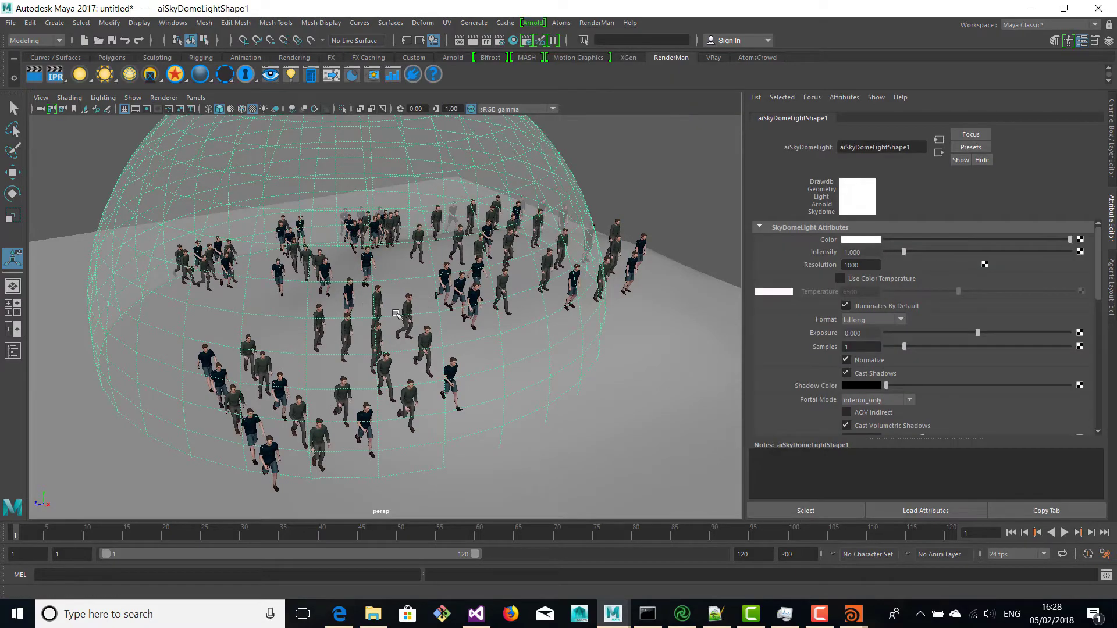
Step: Render a closer view of the crowd with Arnold and minimize the Render View
alt+right_drag(367, 307, 644, 343)
alt+middle_drag(469, 250, 494, 395)
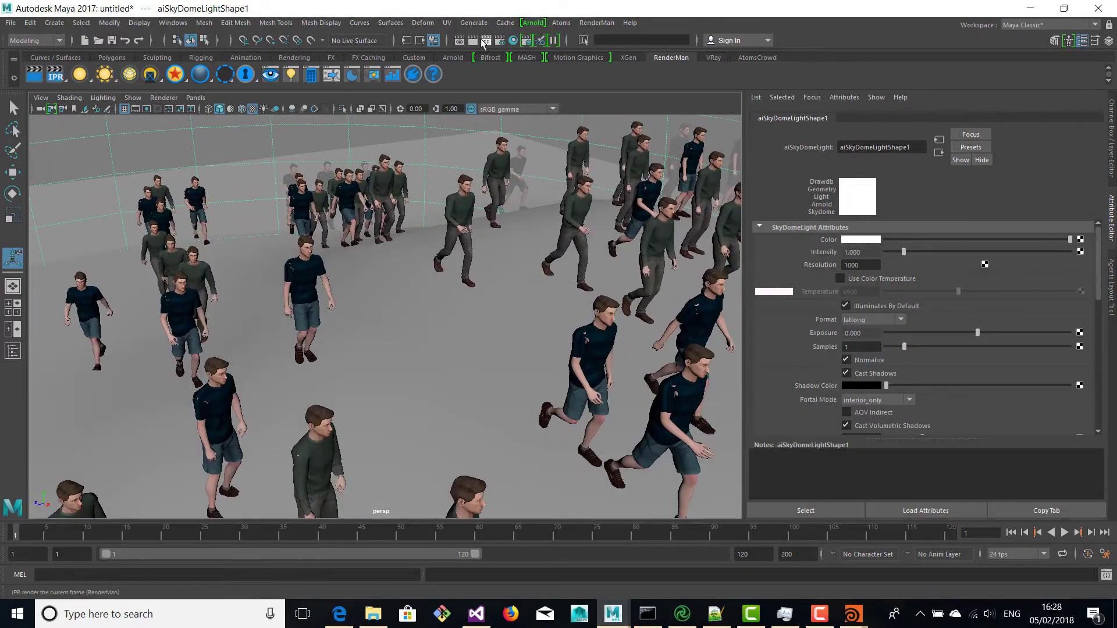
click(472, 41)
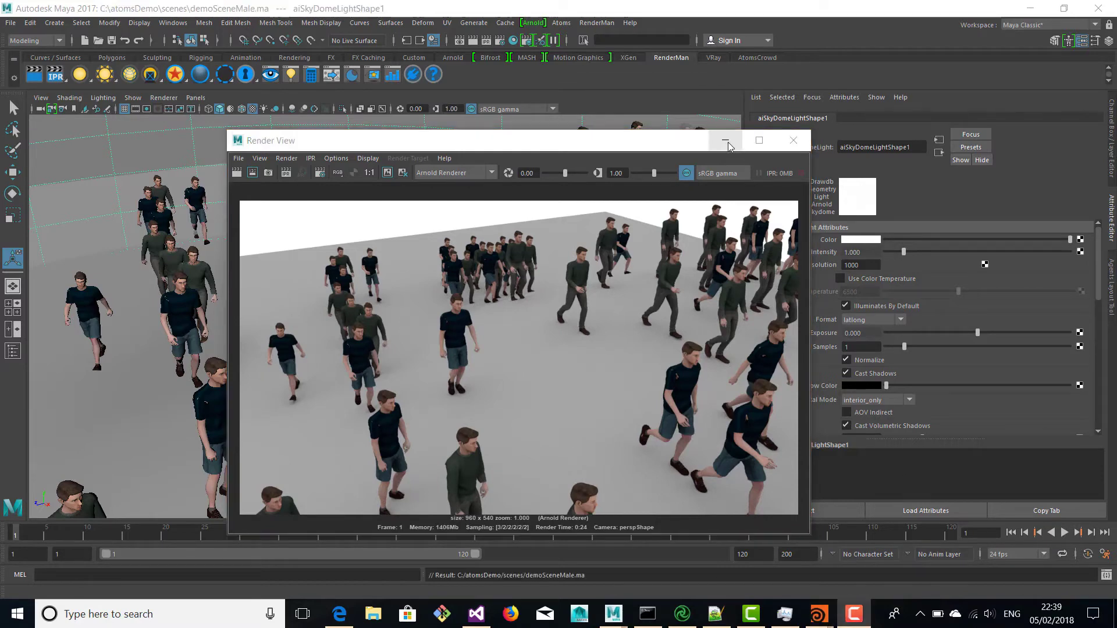
click(726, 142)
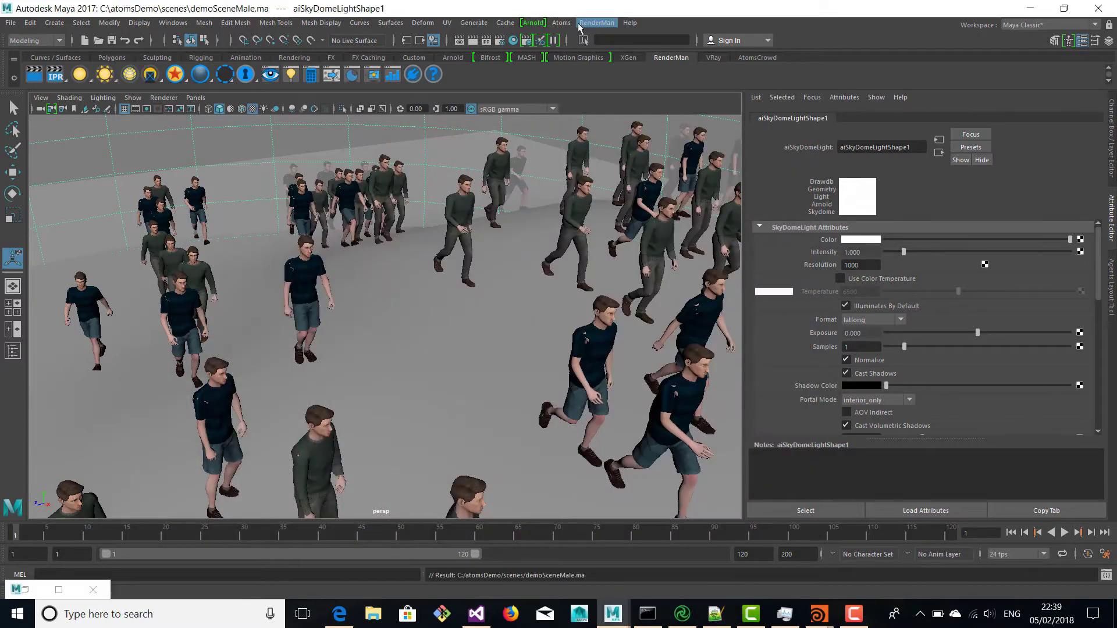
Step: Open the Atoms Cache Exporter and set the end frame to 50
click(561, 23)
mouse_move(593, 55)
click(716, 68)
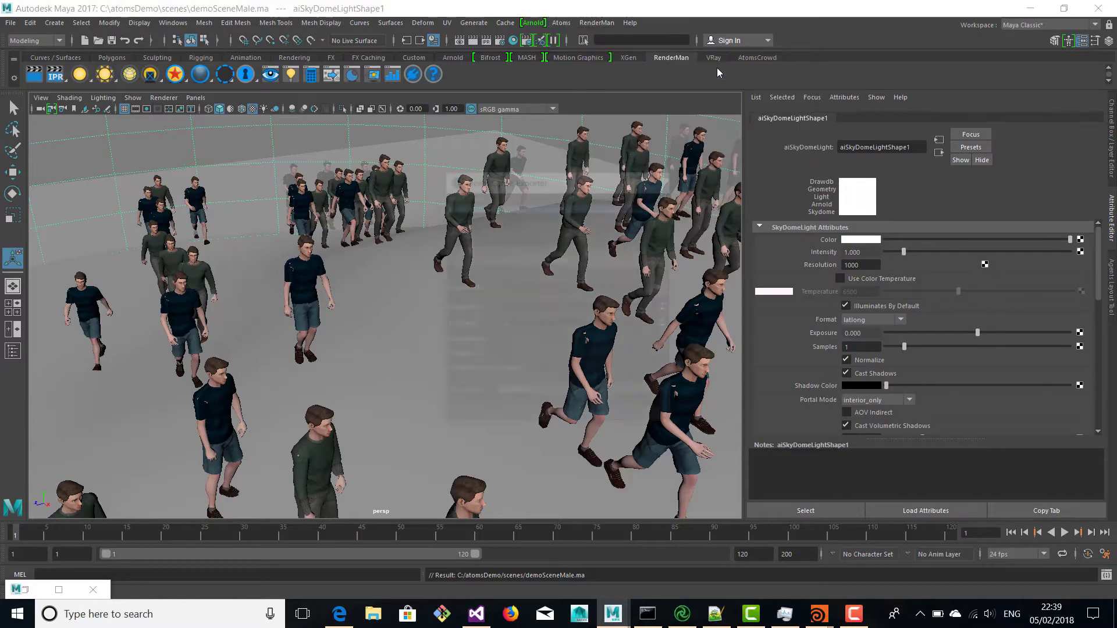
drag(538, 326, 458, 325)
text(50)
Step: Export the agent group's cache to C:/atomsDemo/caches/renderCache.atoms, close the exporter and rewind the timeline
click(605, 287)
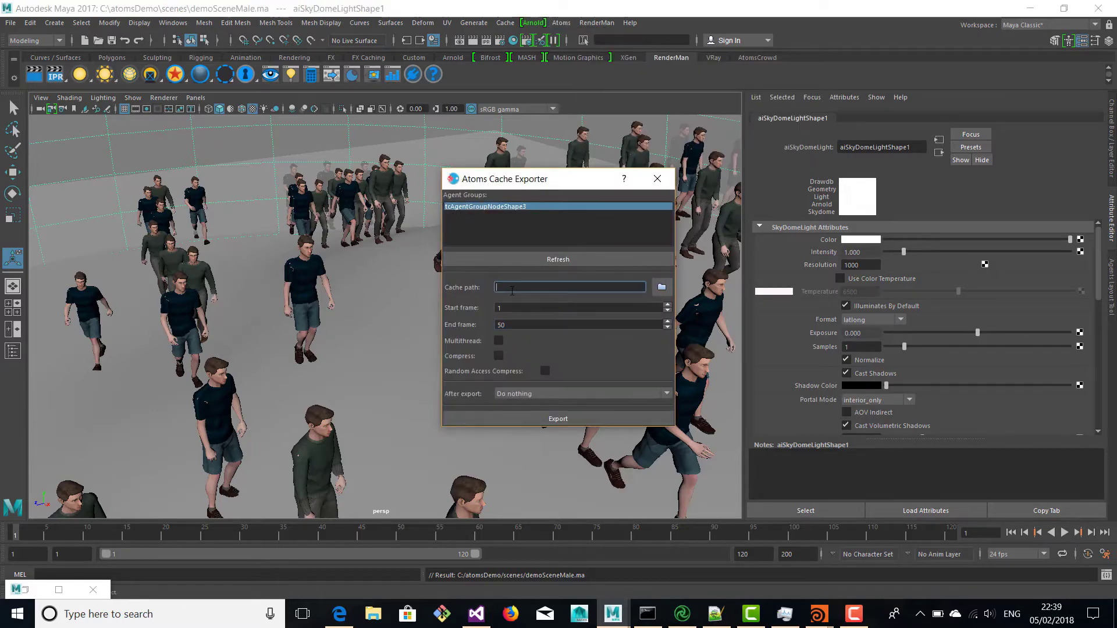
click(662, 287)
click(691, 113)
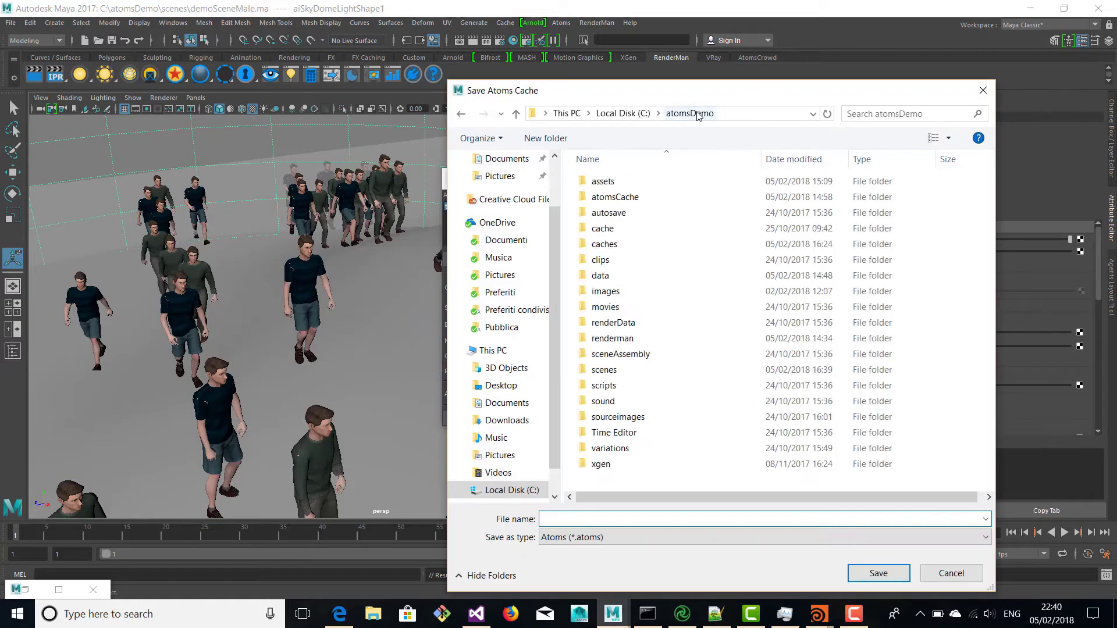
double_click(605, 244)
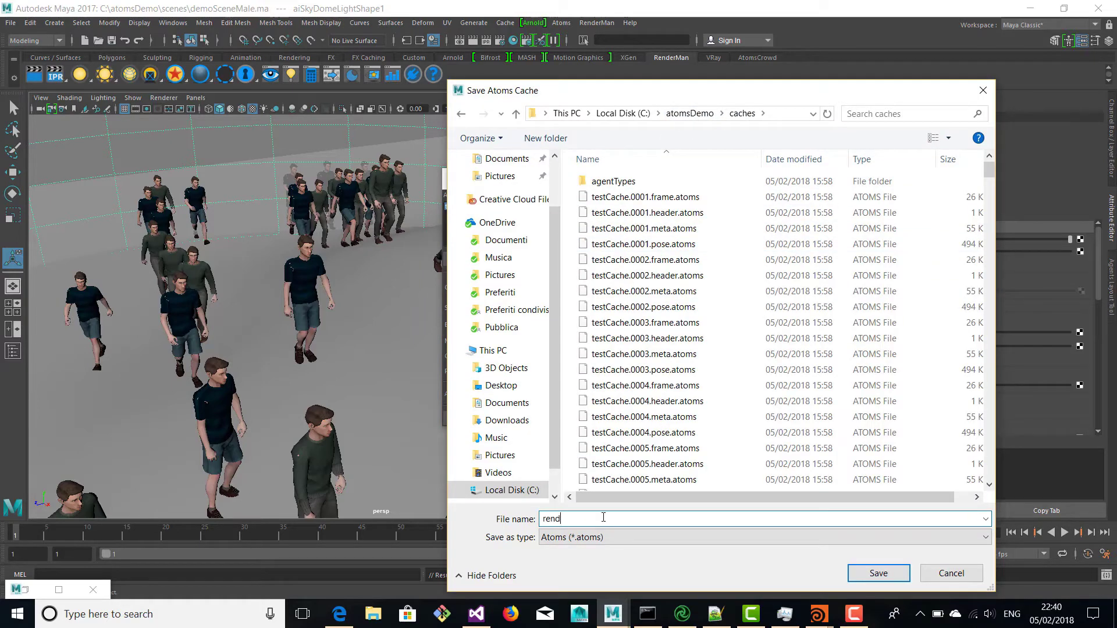
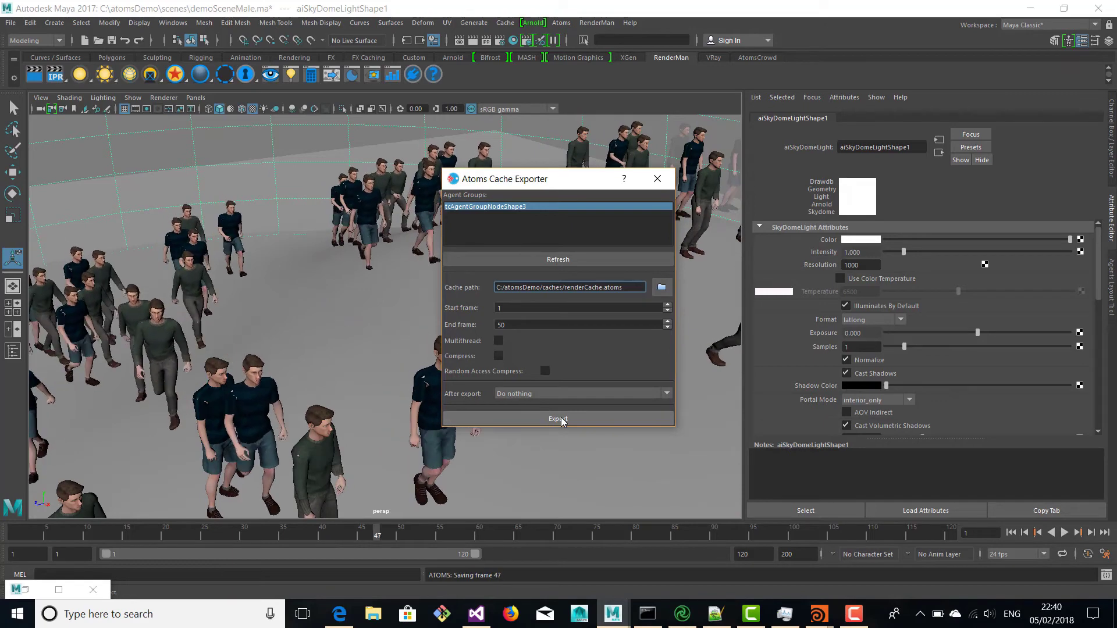
click(559, 324)
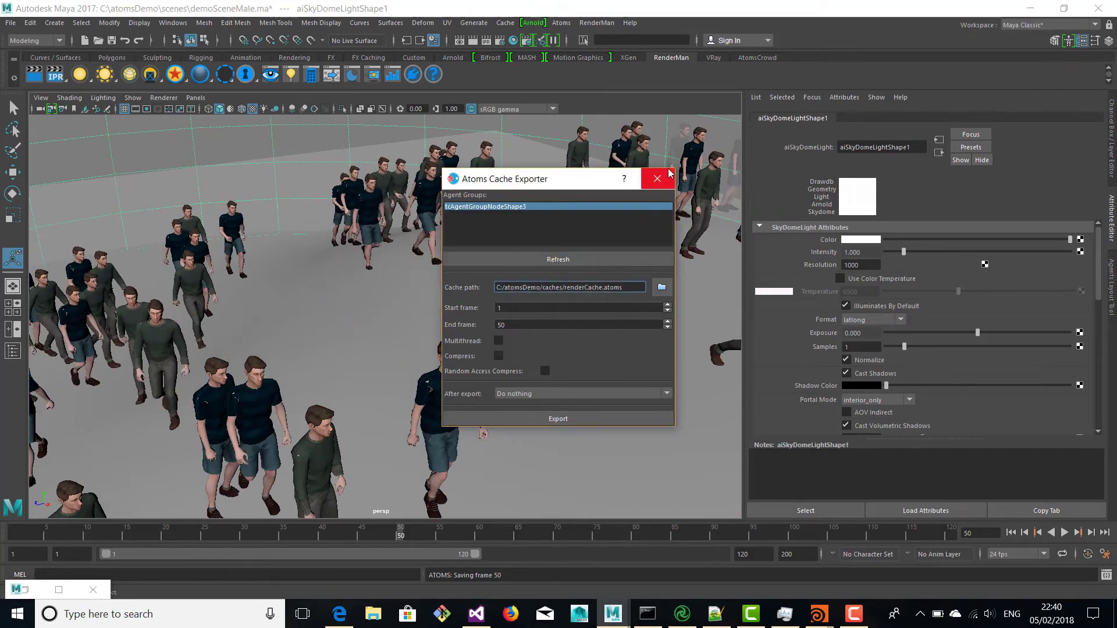
click(658, 179)
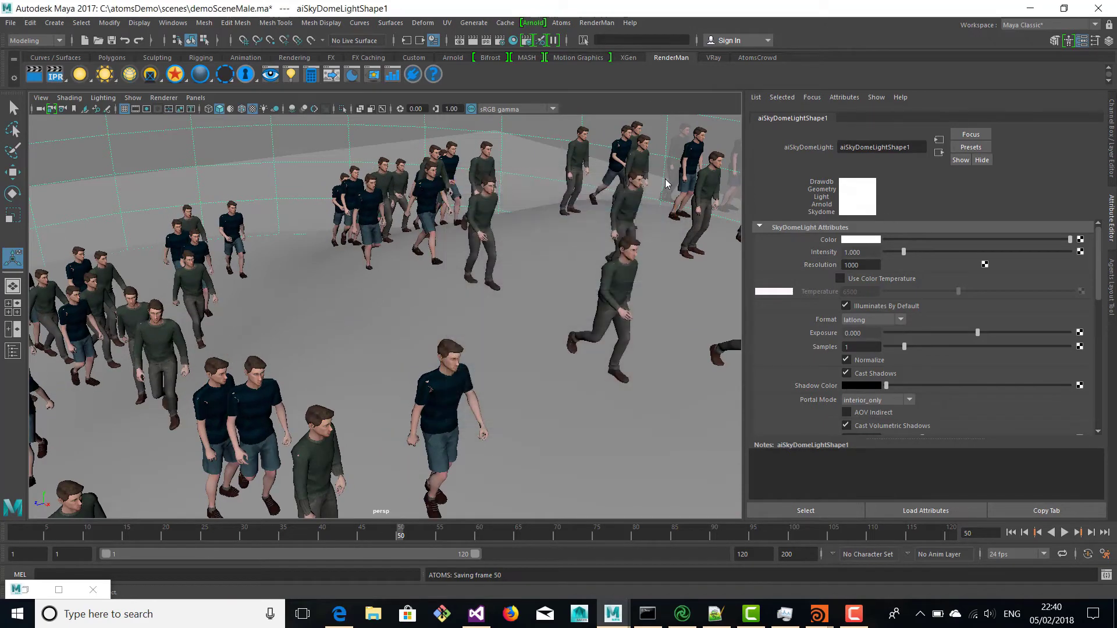
click(1011, 533)
Step: Switch to Houdini and start a new empty scene, discarding the changes to the current one
click(818, 614)
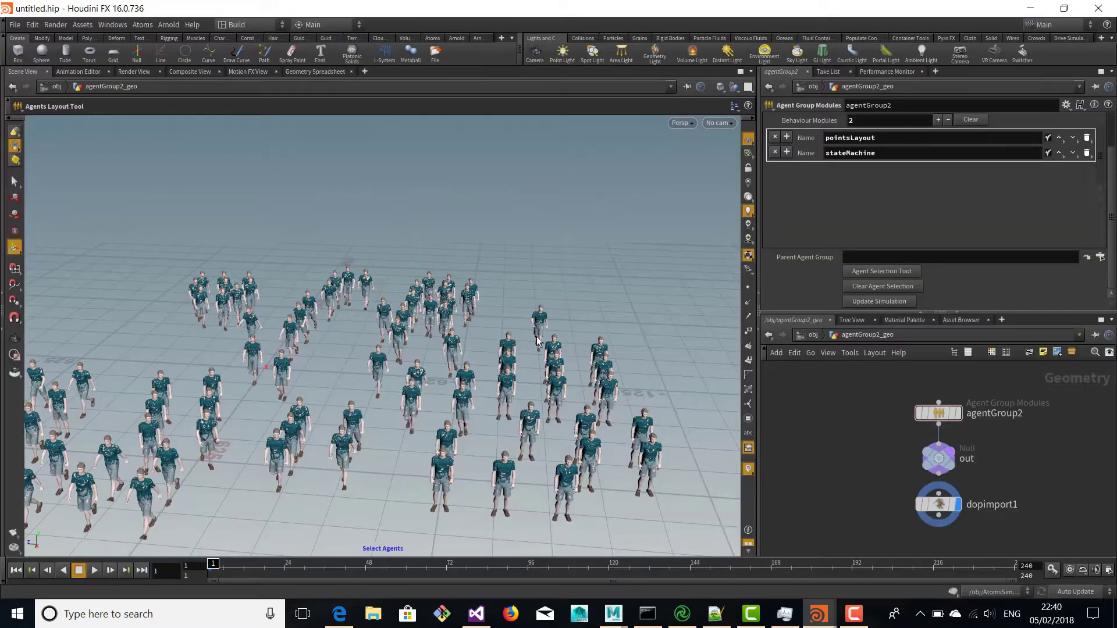
key(u)
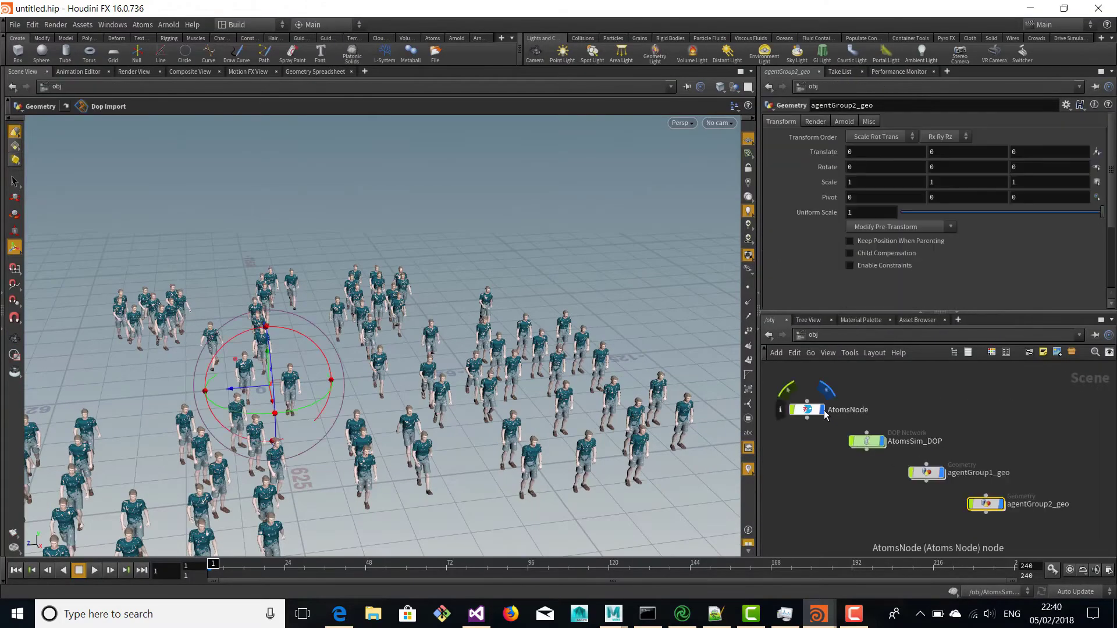
click(15, 24)
click(18, 38)
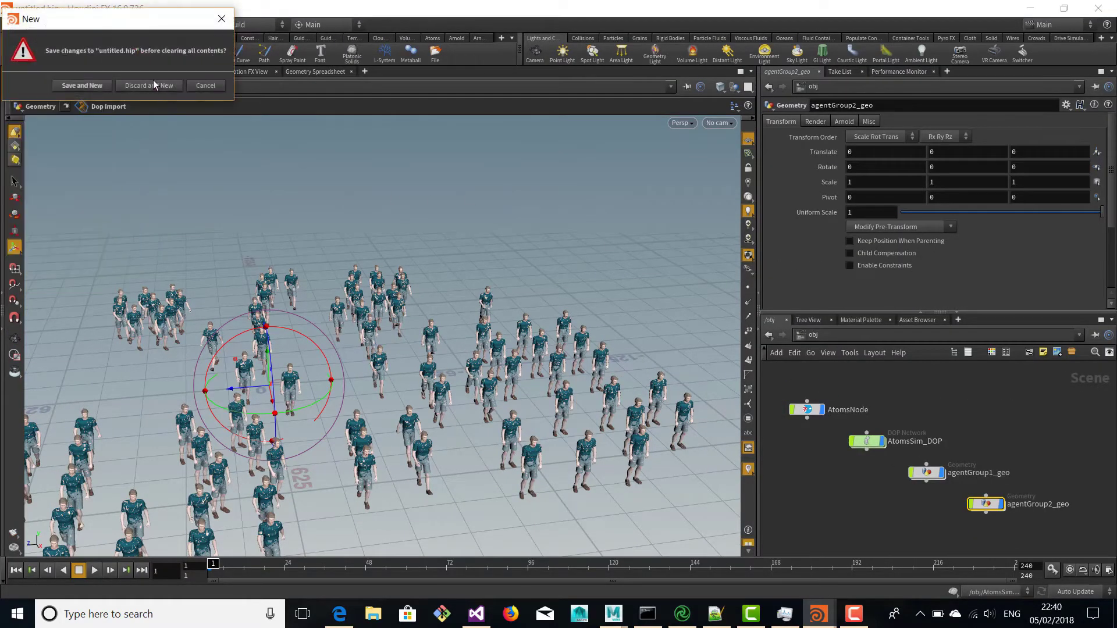
click(153, 80)
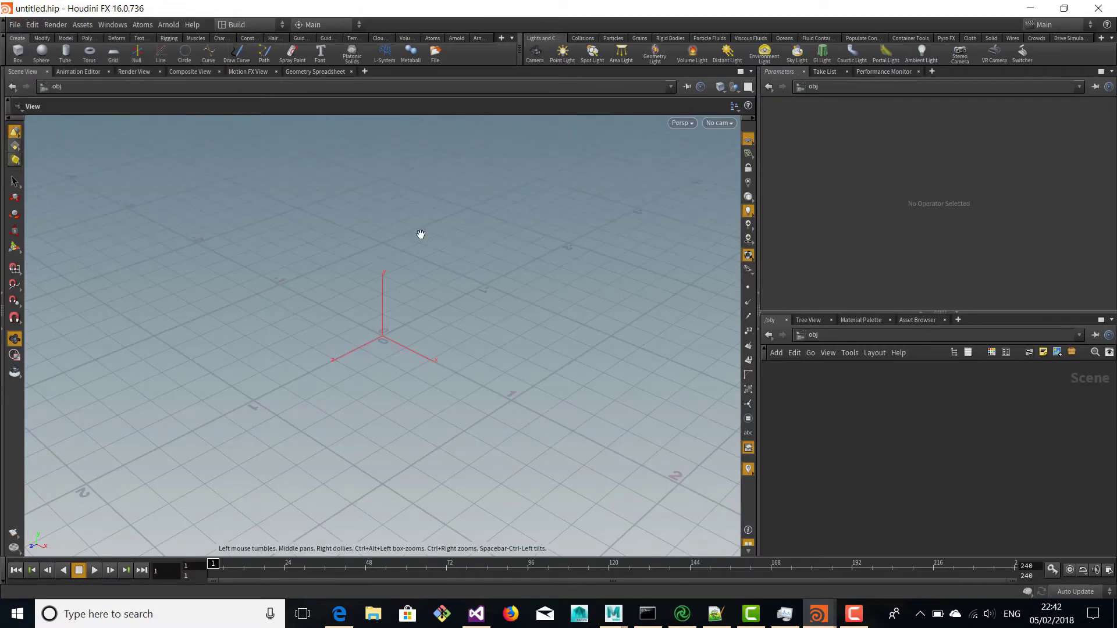
Step: Add an Arnold render node in the out network and return to the obj network
drag(421, 233, 422, 237)
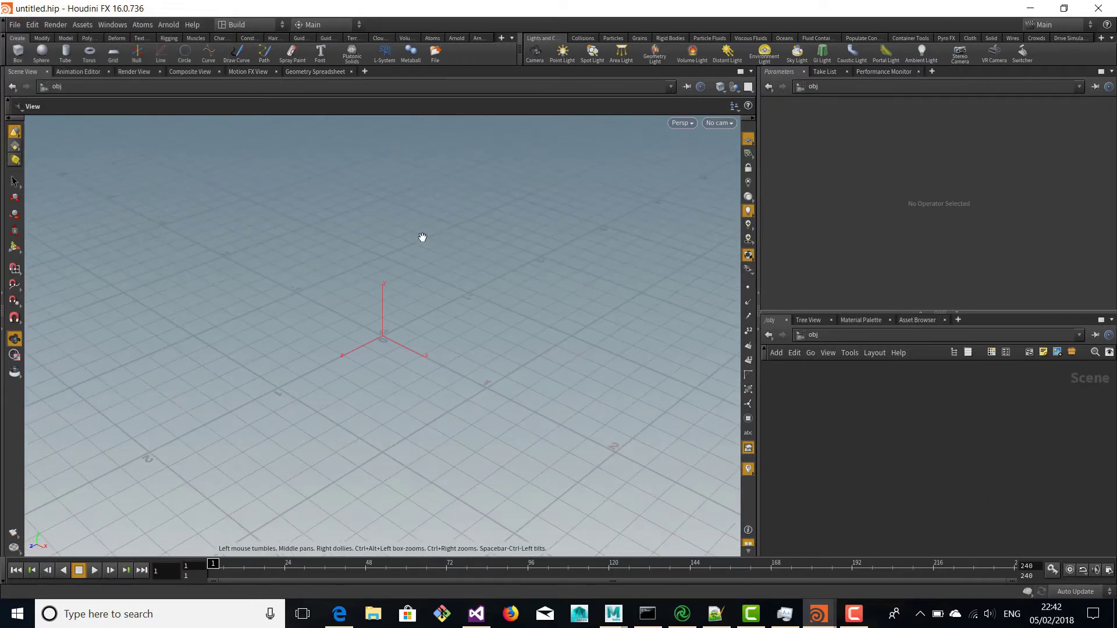
click(150, 24)
click(987, 469)
click(836, 339)
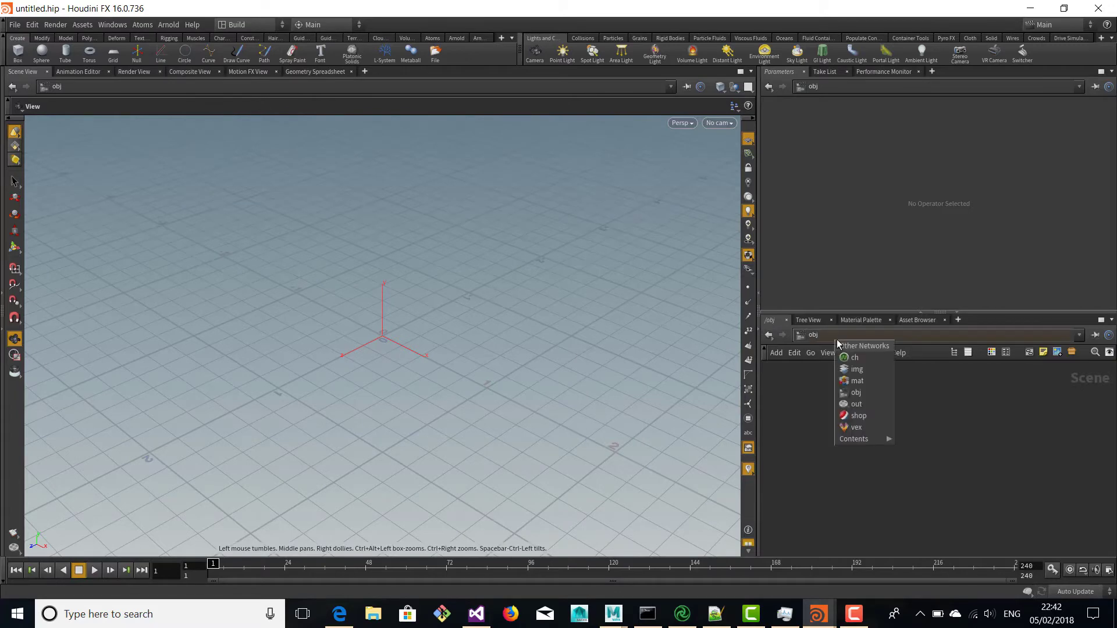
click(856, 403)
key(Tab)
text(arno)
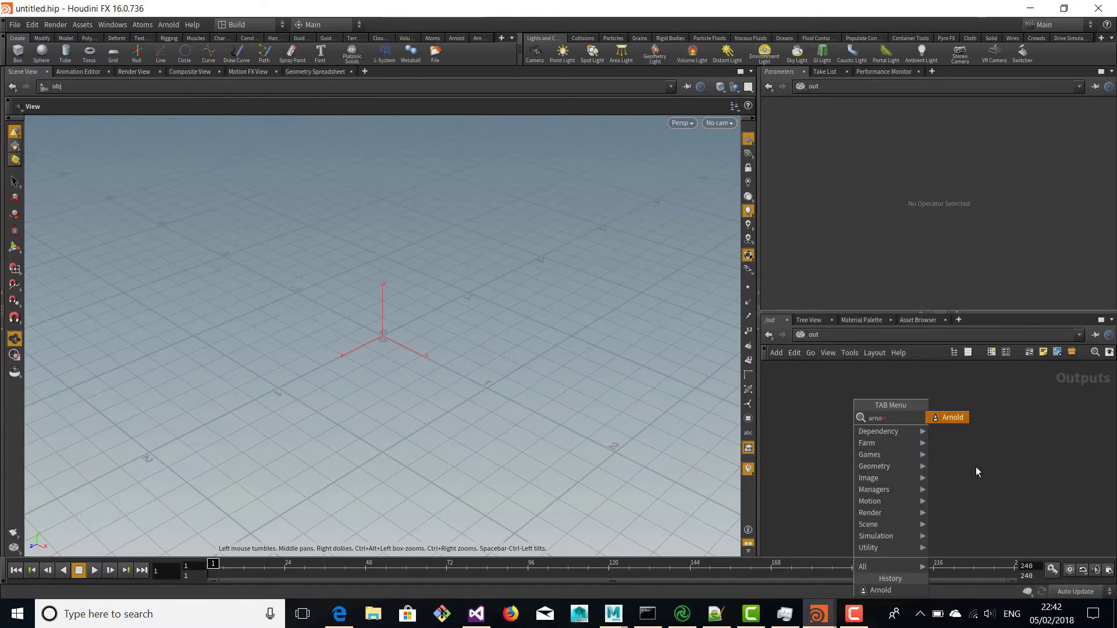
key(Return)
click(886, 432)
click(810, 335)
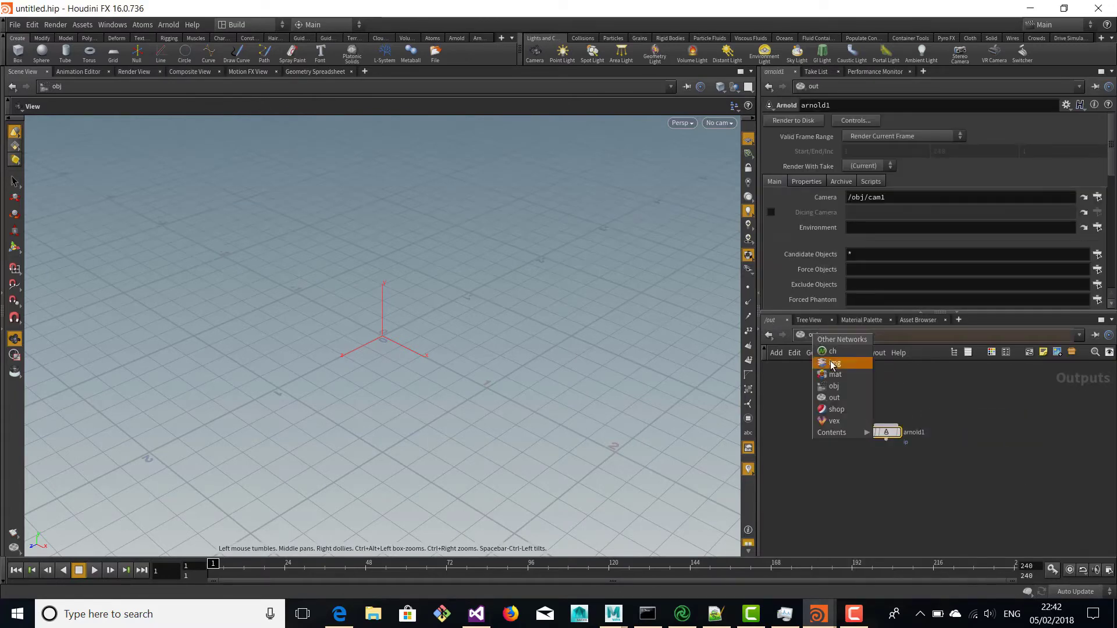
click(834, 386)
Step: Start creating an Atoms Arnold procedural and set its cache path to renderCache.atoms in the atomsDemo caches folder
click(170, 25)
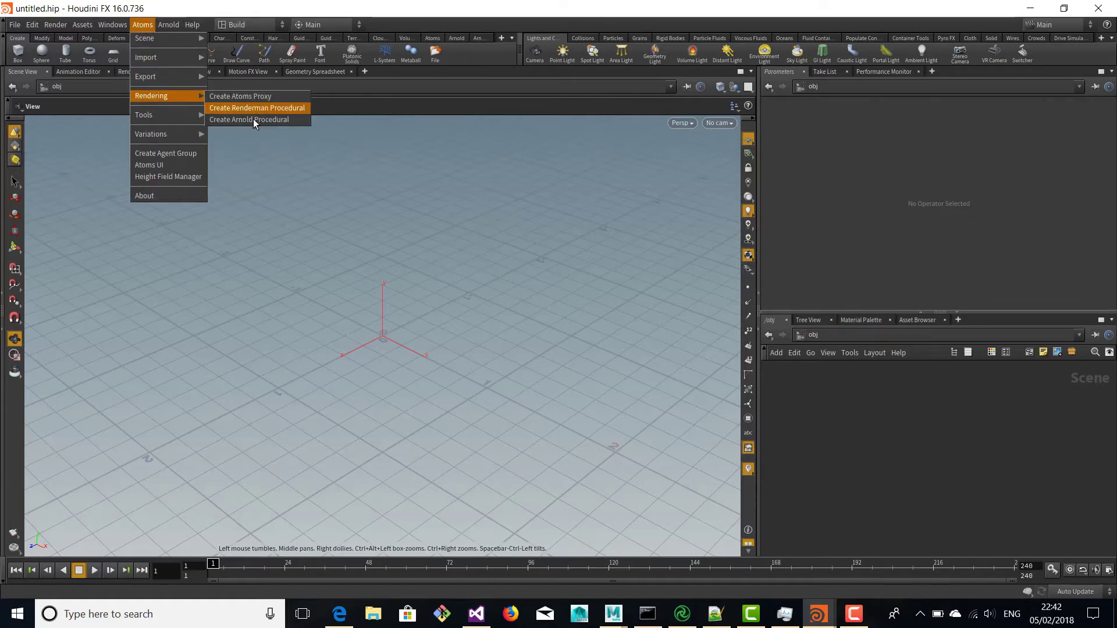
click(252, 108)
click(637, 289)
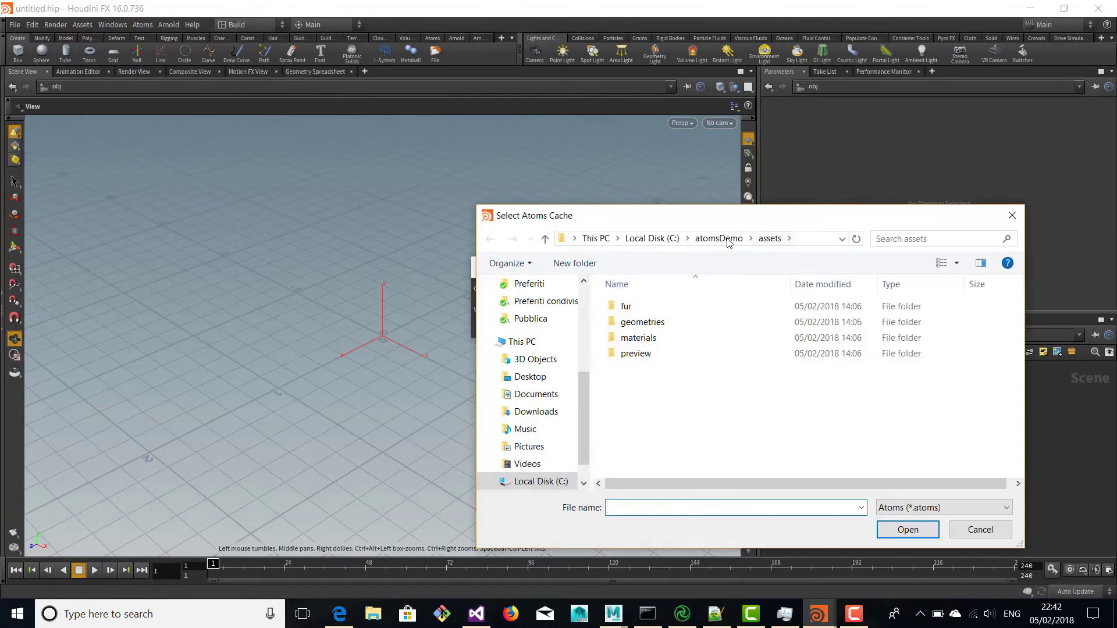
click(728, 240)
double_click(663, 366)
click(626, 508)
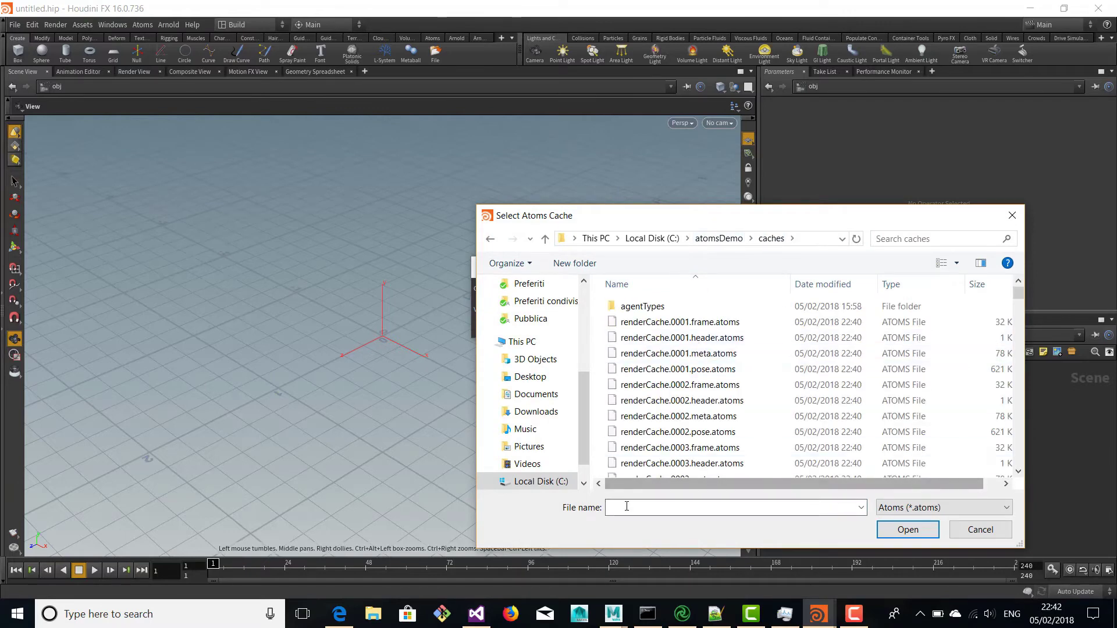
text(renderCa)
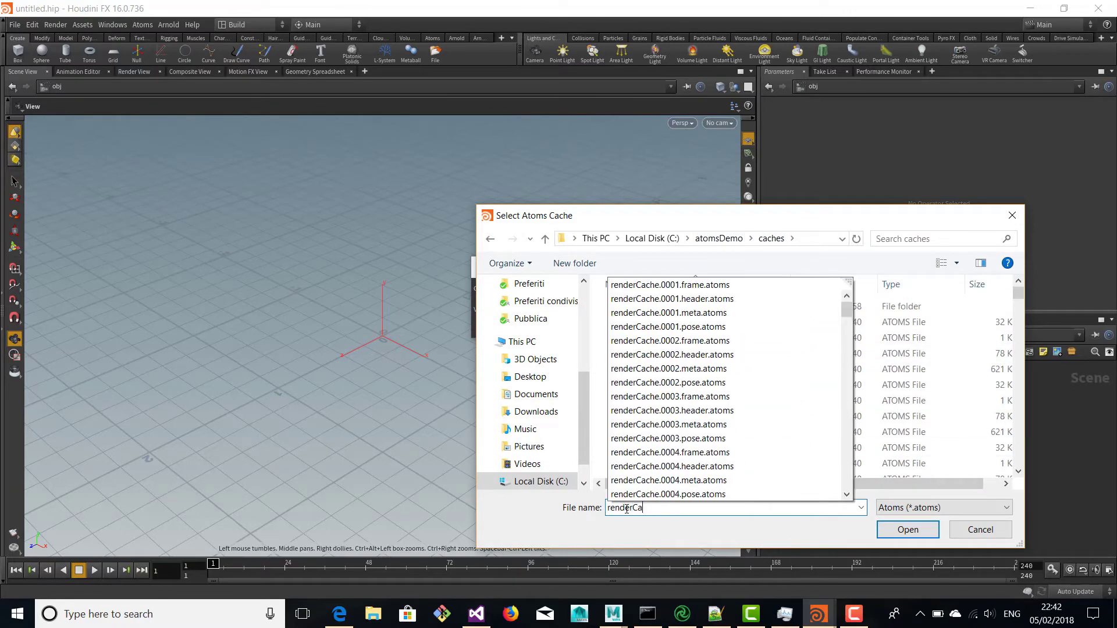
text(che.atoms)
key(Return)
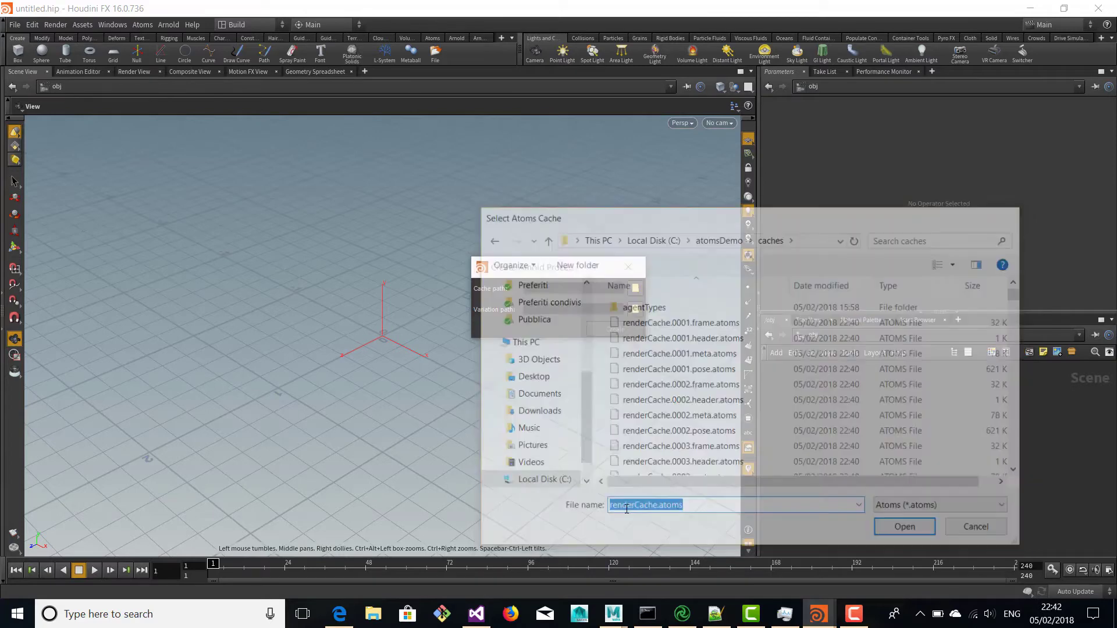
Step: Set the variation path to atomsMaleVariationsArnold.json in the atomsDemo assets folder and create the Arnold procedural
click(639, 308)
click(718, 238)
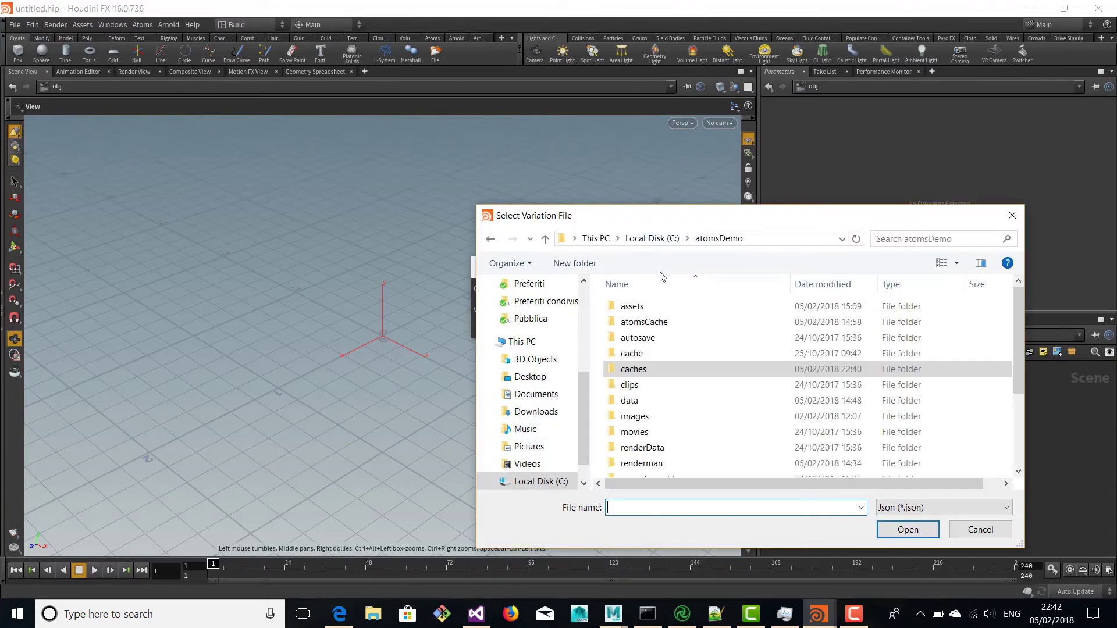
double_click(631, 305)
double_click(667, 389)
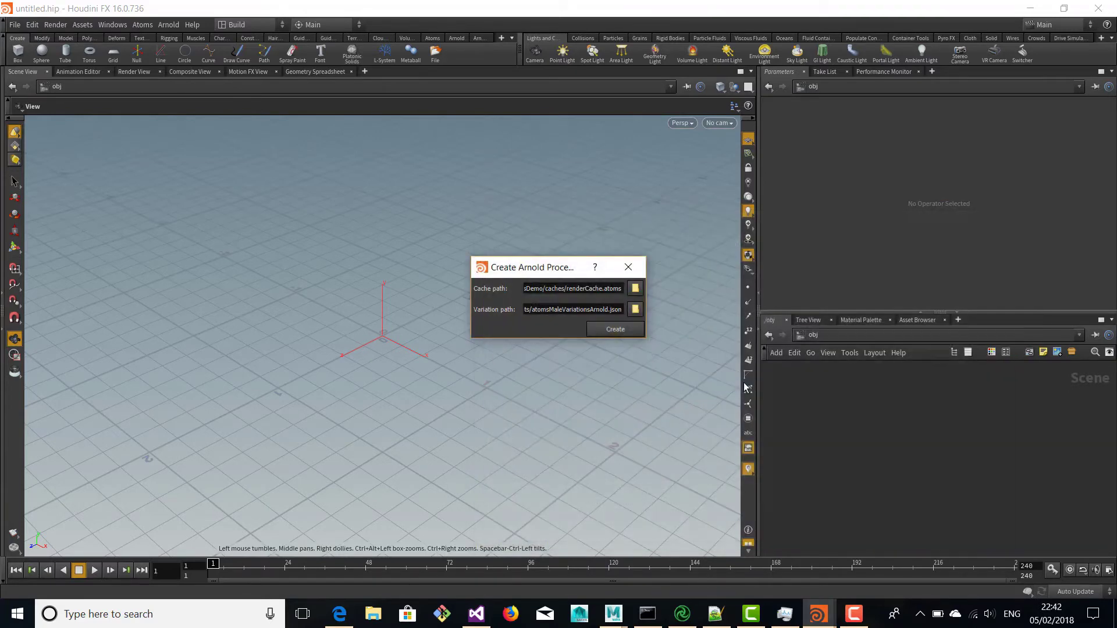
click(615, 330)
Step: Try the Skin draw mode on the AtomsProxy node and settle on Variations to display the crowd
scroll(389, 469, down, 5)
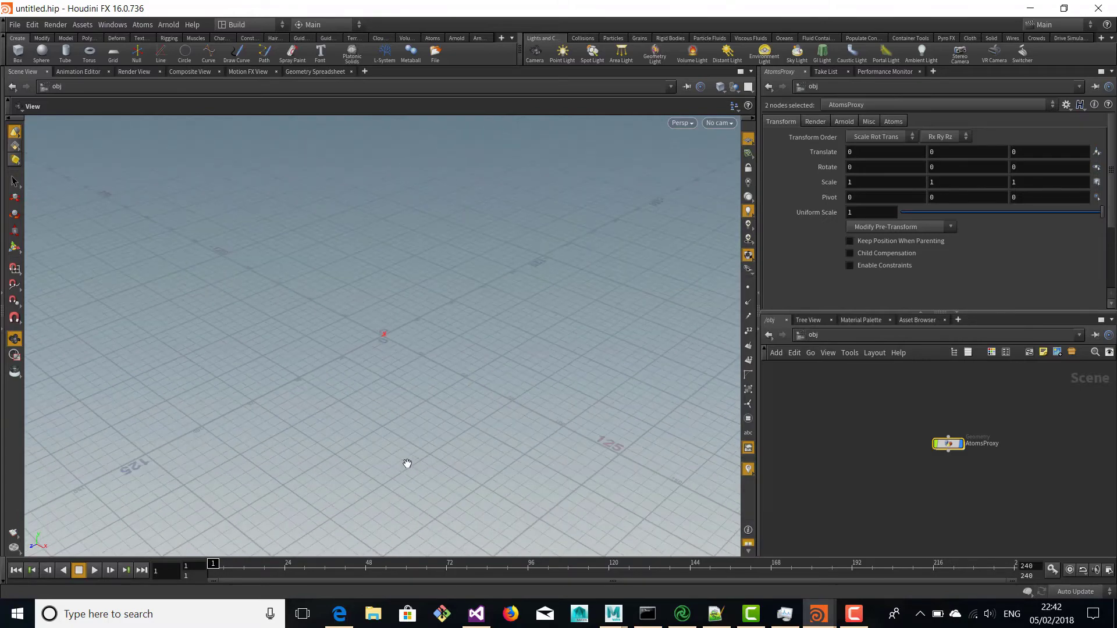
scroll(410, 461, down, 6)
scroll(354, 396, up, 2)
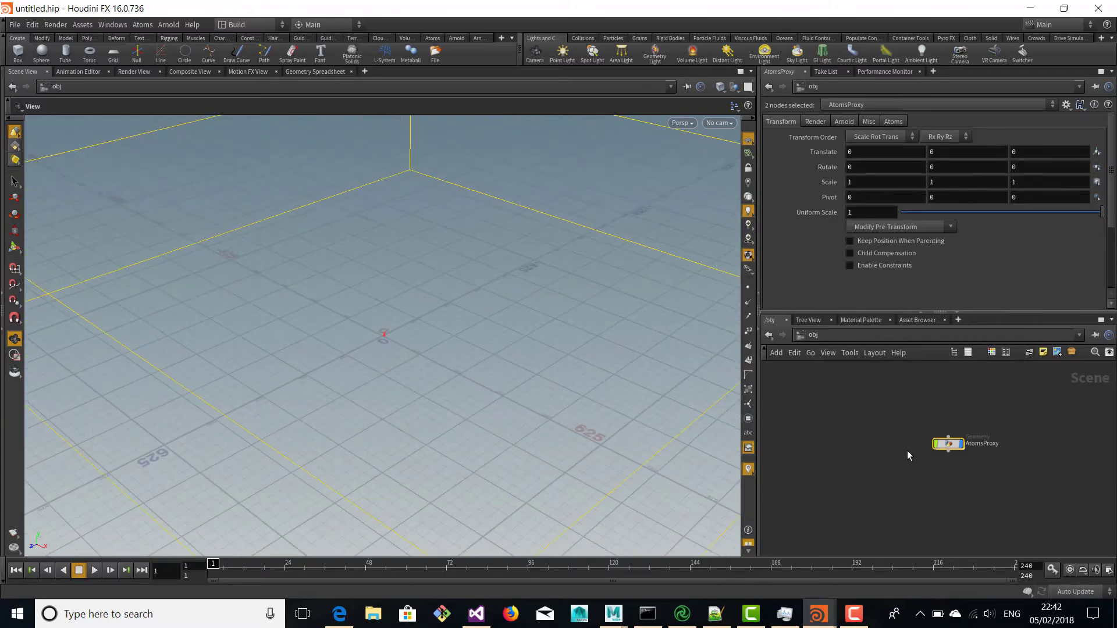
click(947, 448)
click(893, 121)
click(890, 225)
click(877, 267)
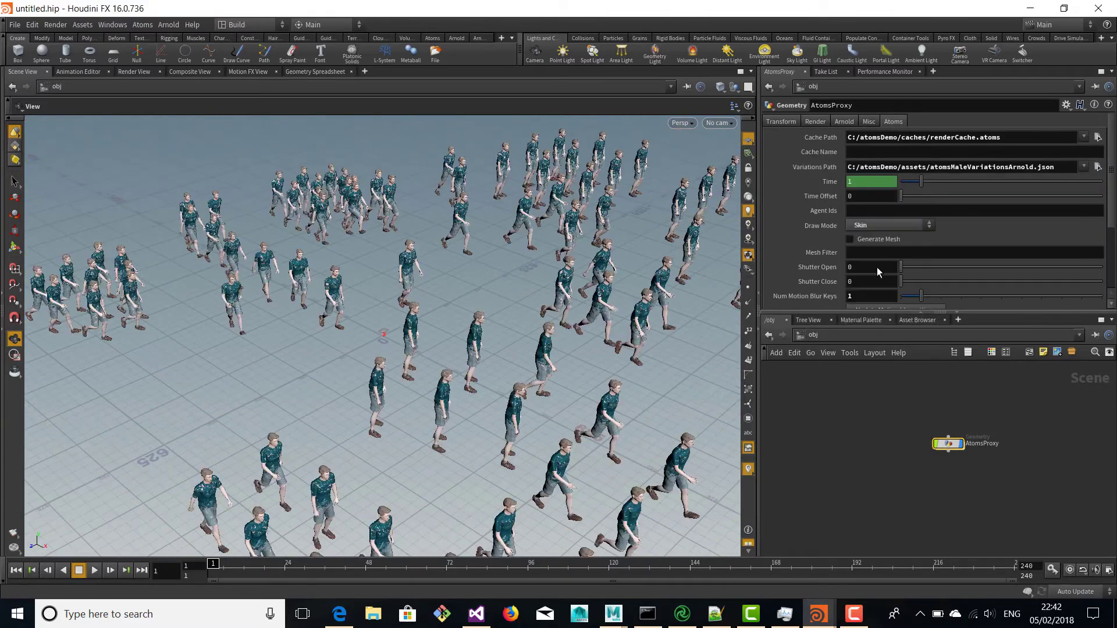
click(900, 225)
click(890, 280)
scroll(499, 353, down, 2)
drag(499, 352, 551, 348)
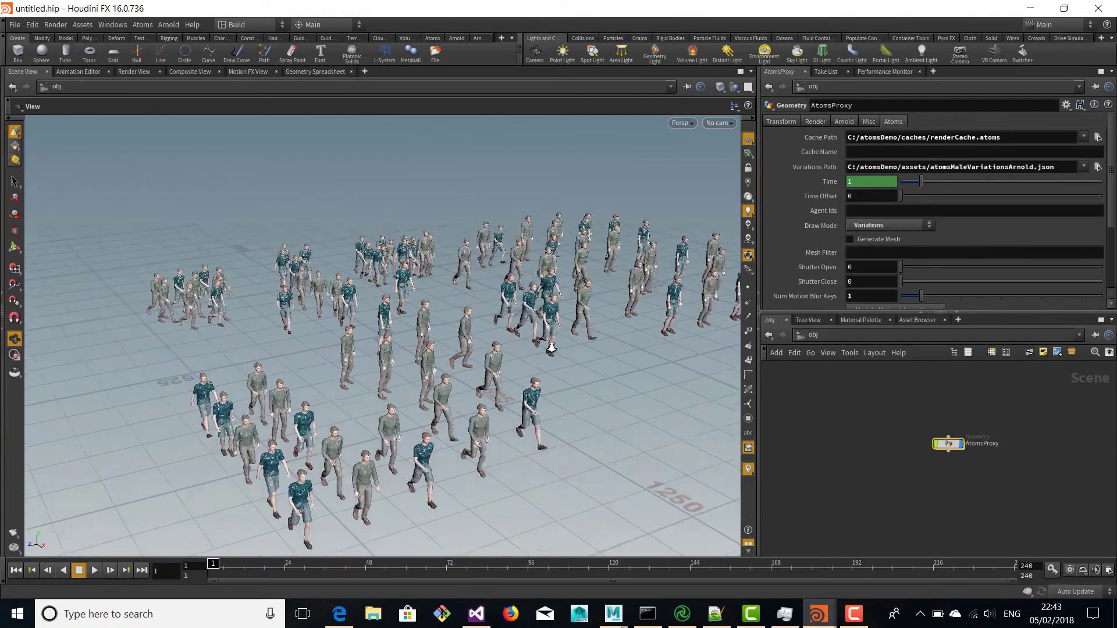
Step: Switch to Maya and export the ground plane as an FBX file named ground in the atomsDemo scenes folder
click(683, 523)
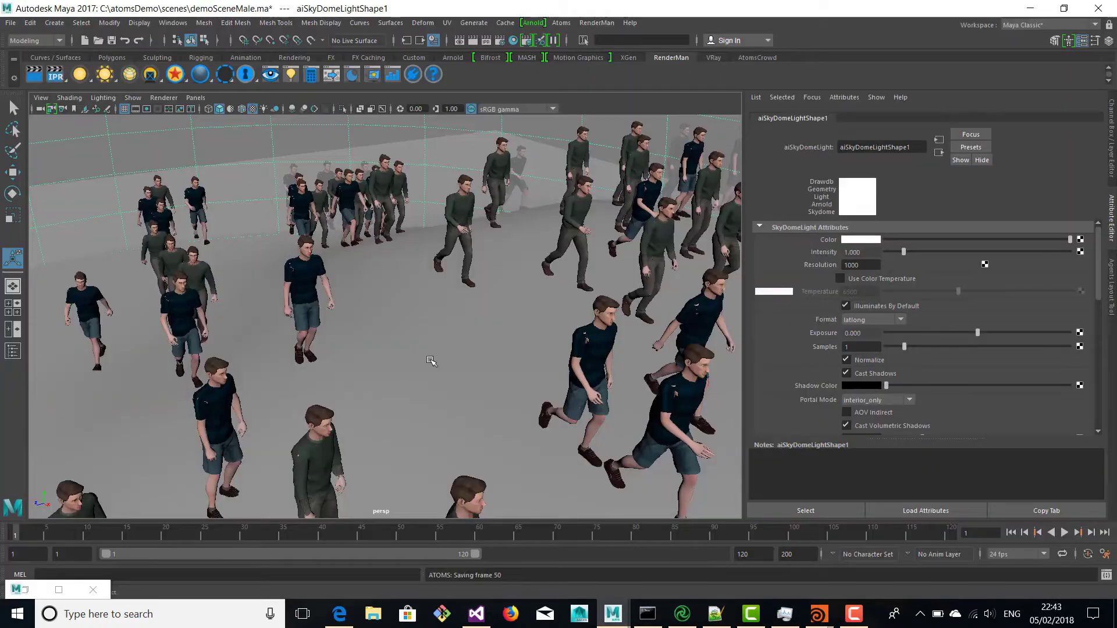
click(431, 360)
click(10, 23)
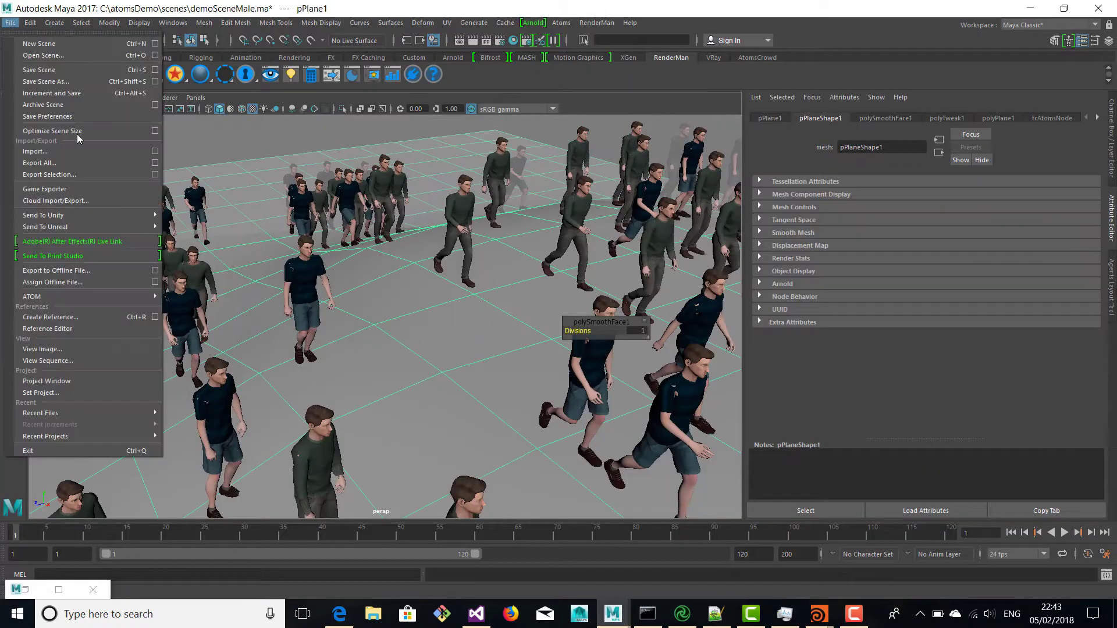
click(76, 173)
click(312, 556)
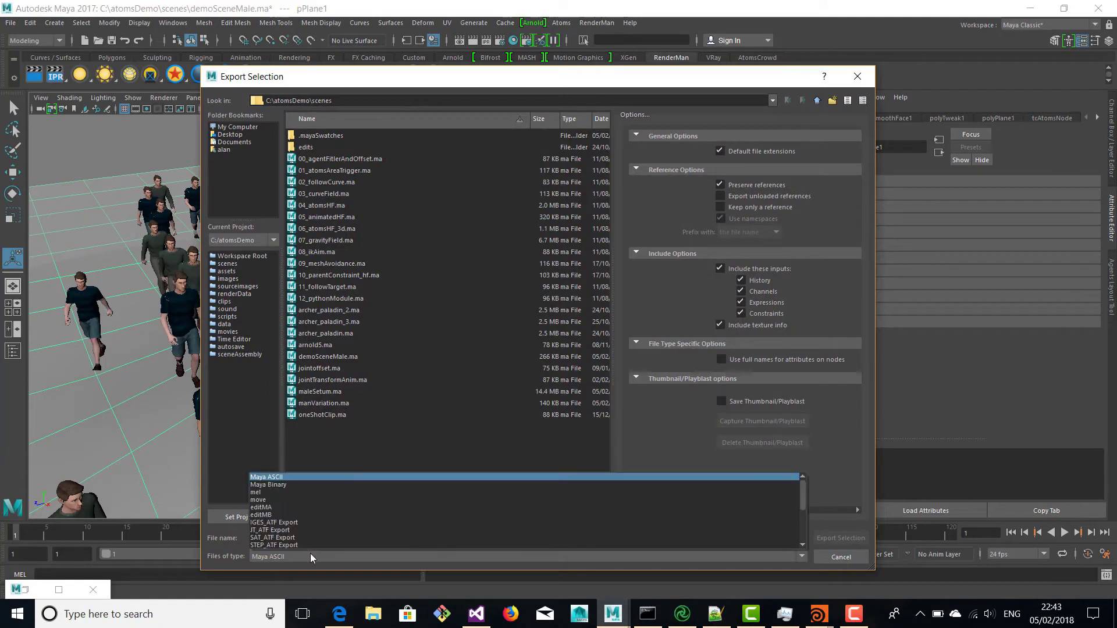
scroll(317, 506, down, 5)
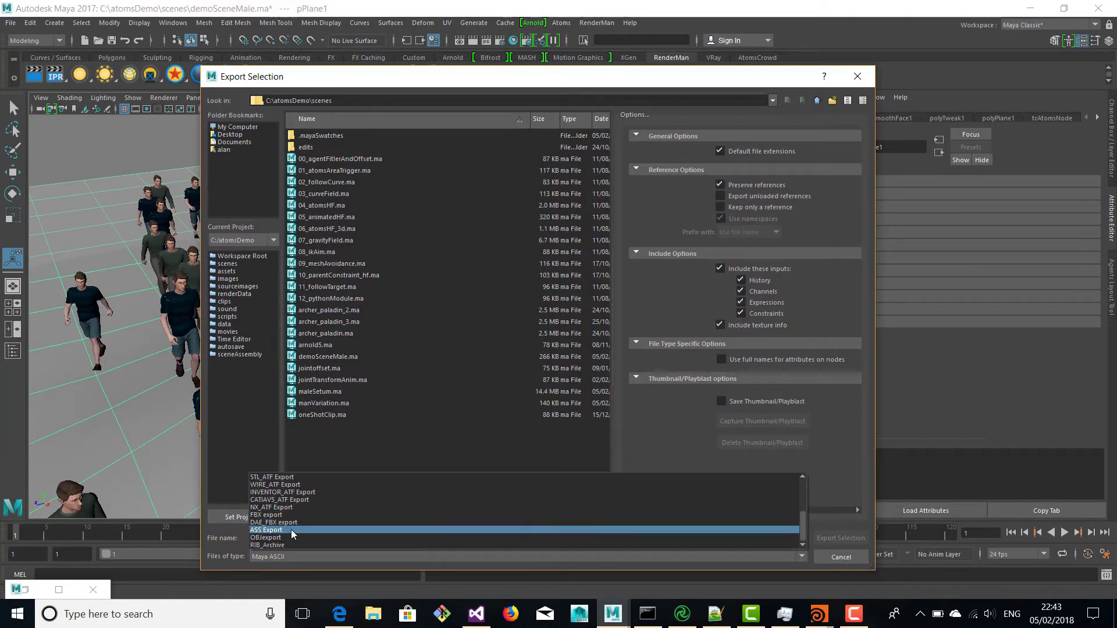
click(283, 516)
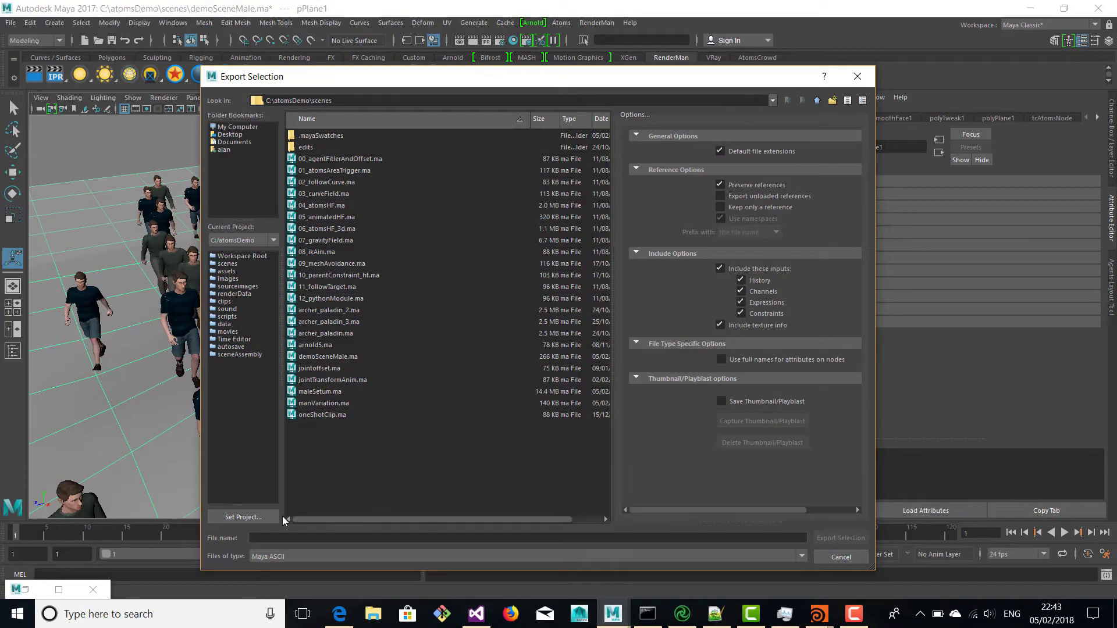
text(ground)
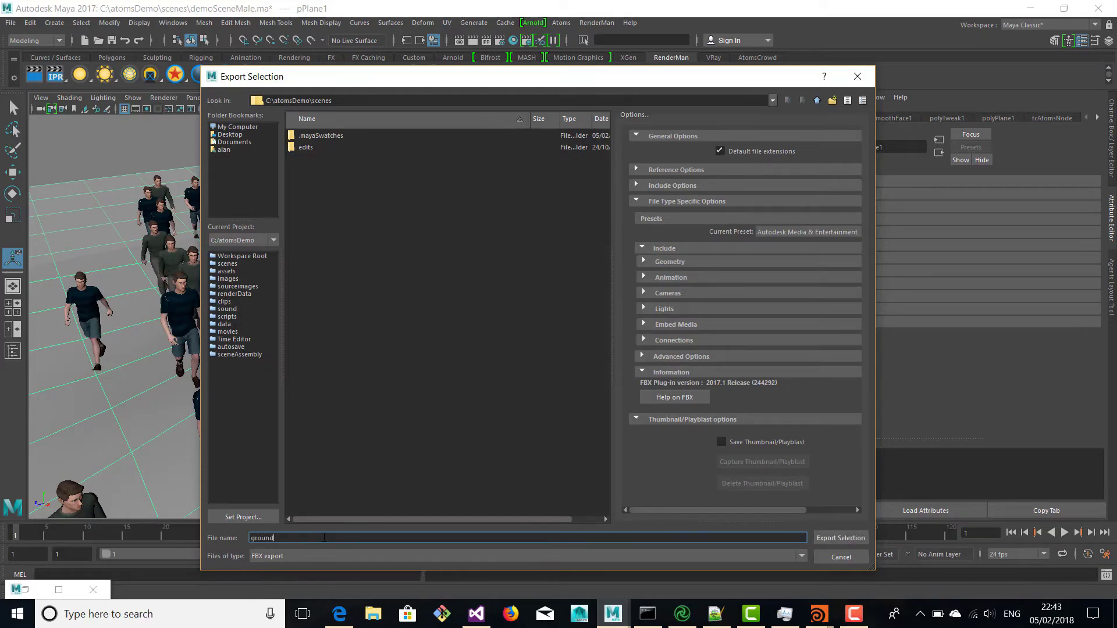
key(Return)
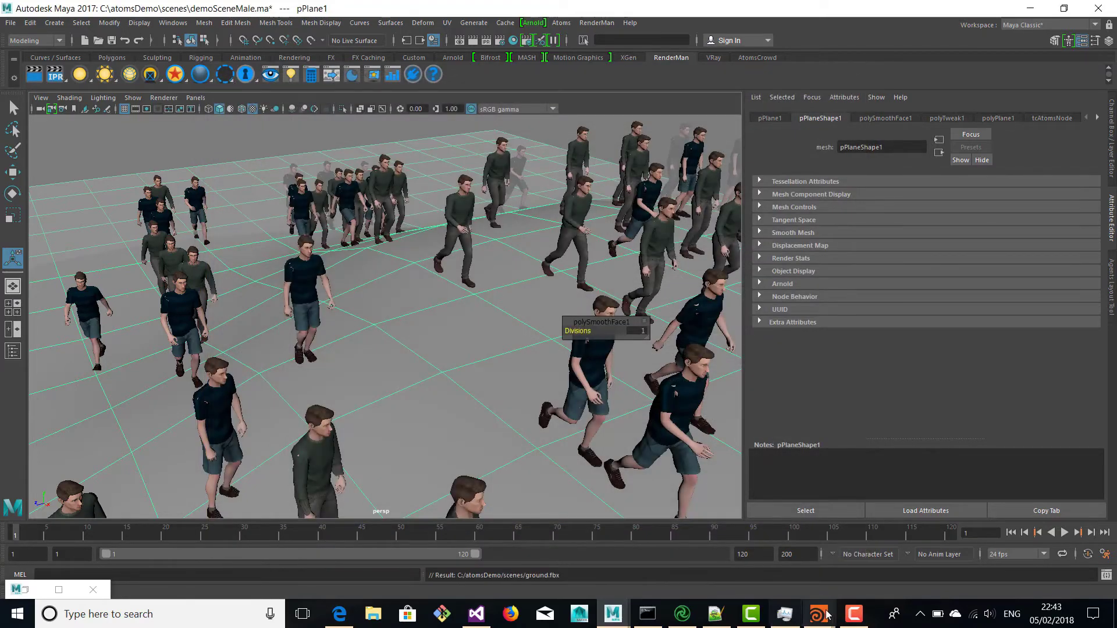
Step: Switch to Houdini and merge ground.fbx from the atomsDemo scenes folder into the scene with the FBX import
mouse_move(819, 614)
click(997, 558)
click(15, 24)
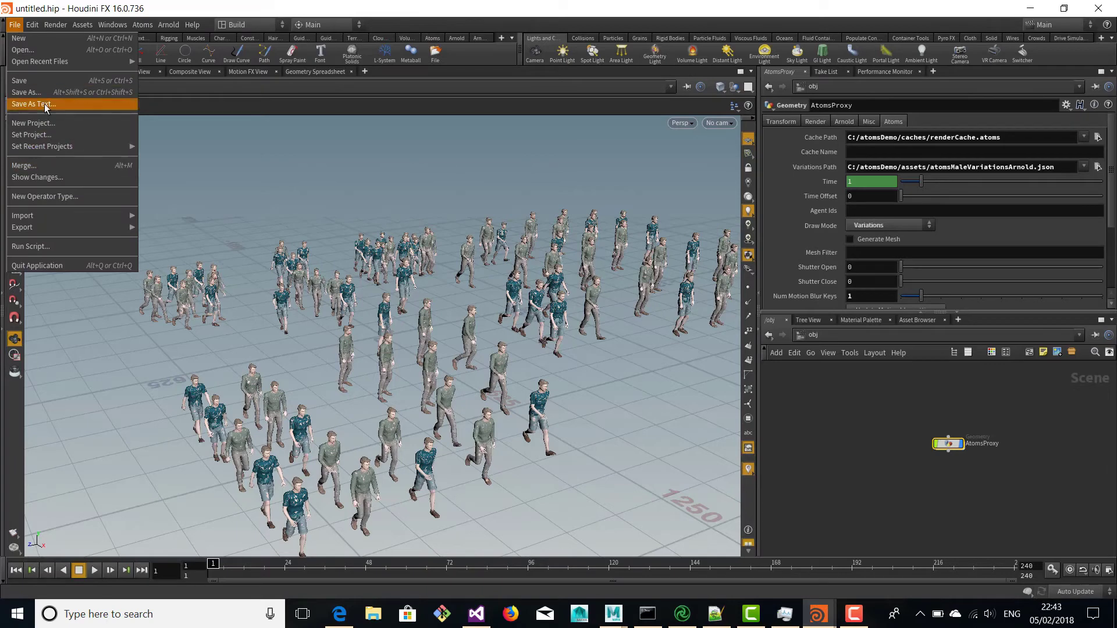
mouse_move(40, 215)
click(163, 250)
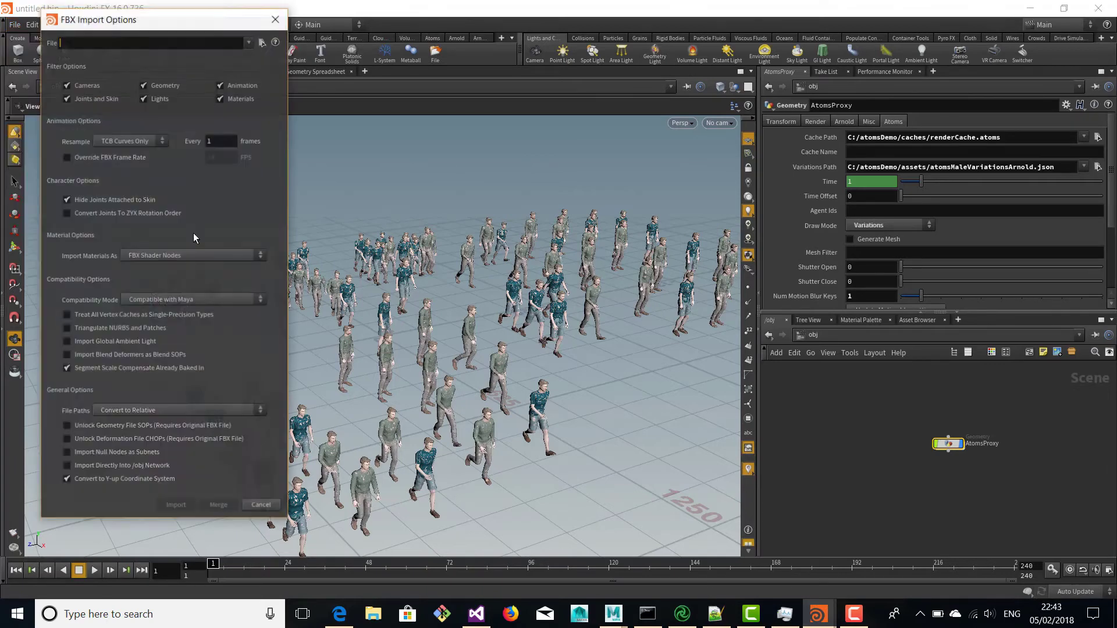
click(262, 42)
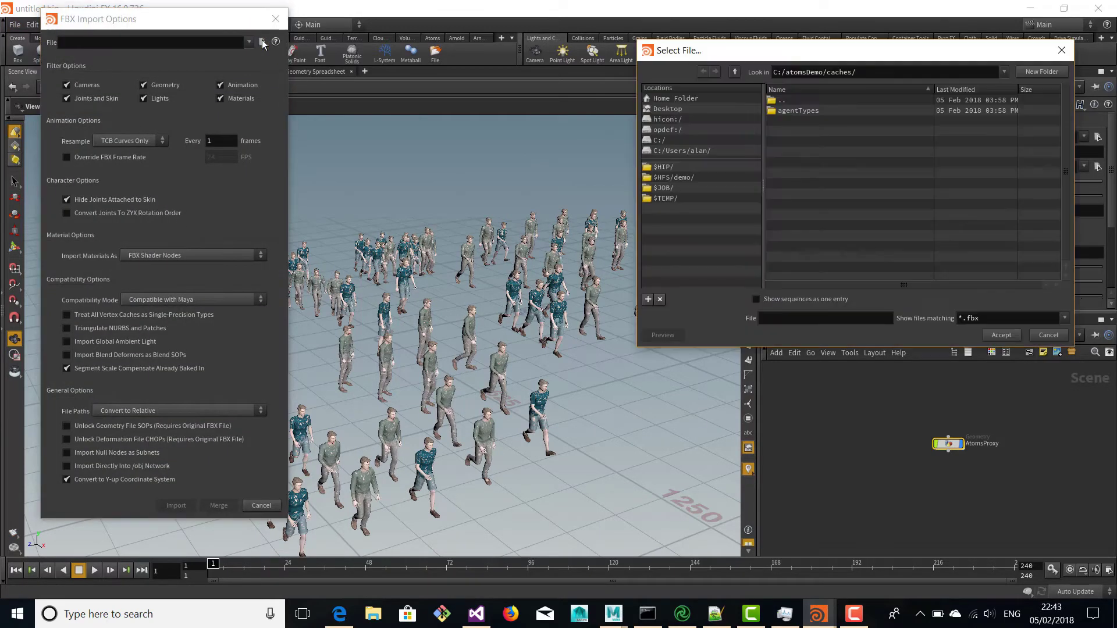
click(734, 72)
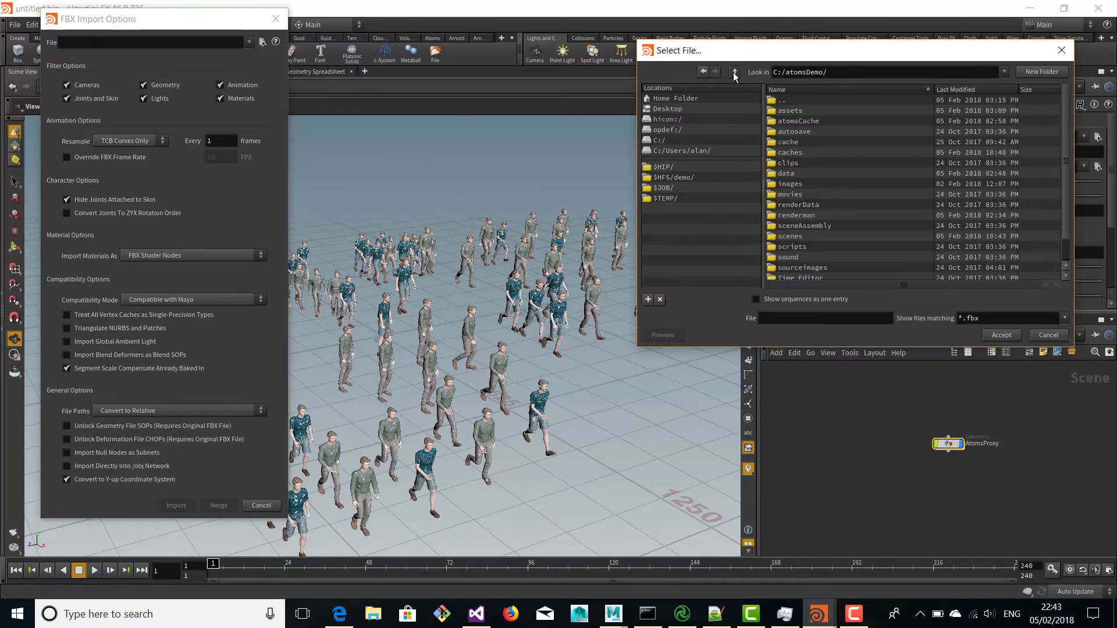
double_click(791, 236)
double_click(785, 120)
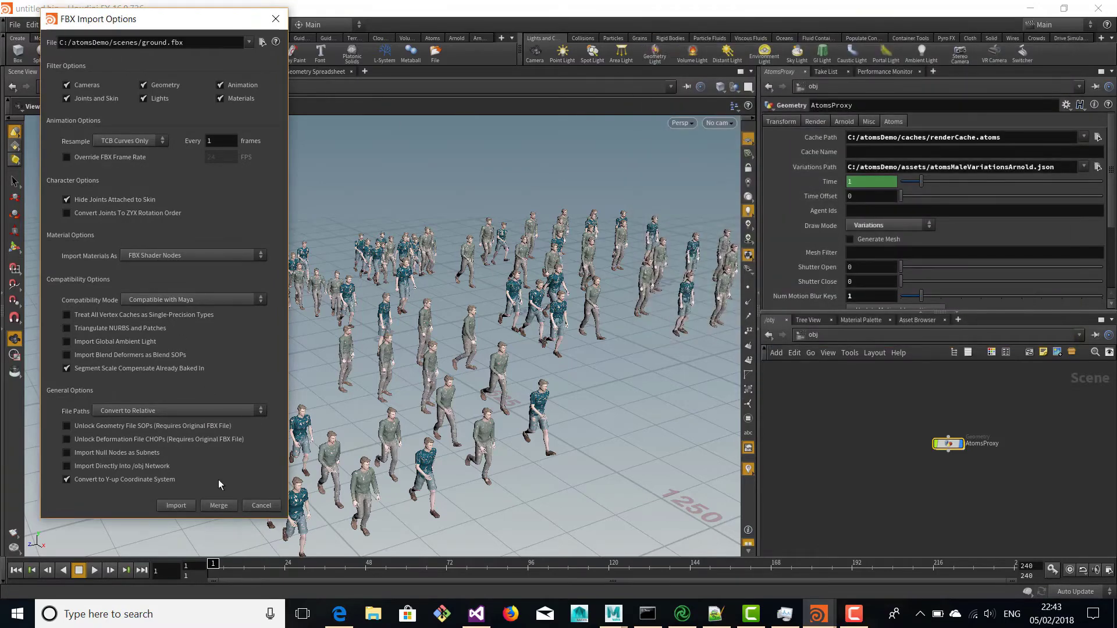
click(218, 505)
Step: Frame the crowd on the terrain and create a new camera from the current view
drag(528, 365, 550, 345)
click(719, 122)
click(730, 154)
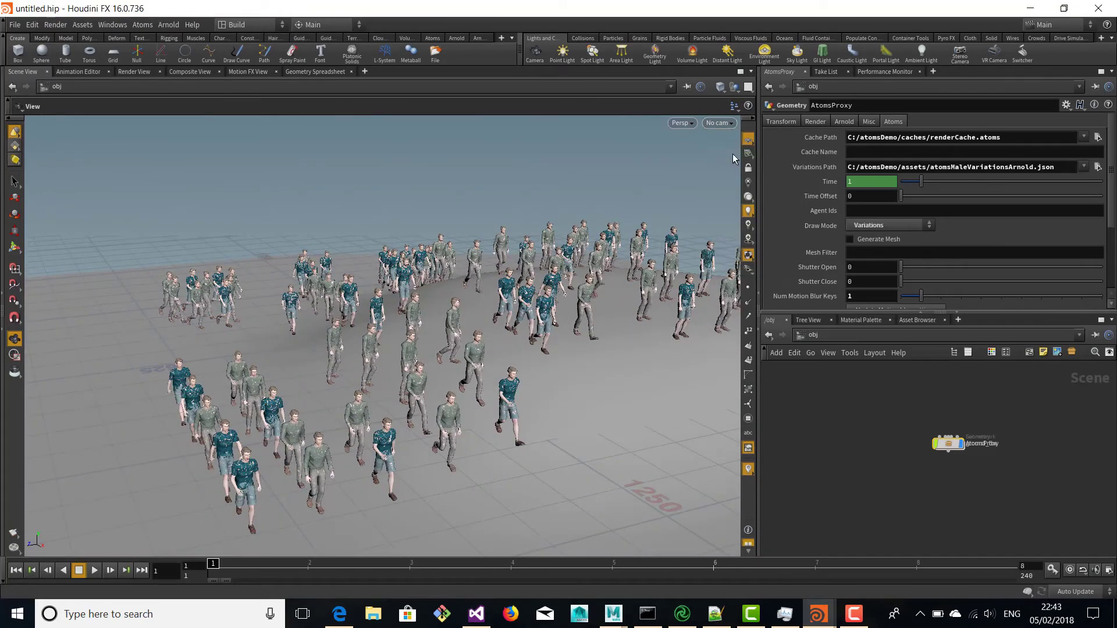
Step: Place an Arnold skydome light on the ground among the crowd and set its exposure to 0.8
click(462, 38)
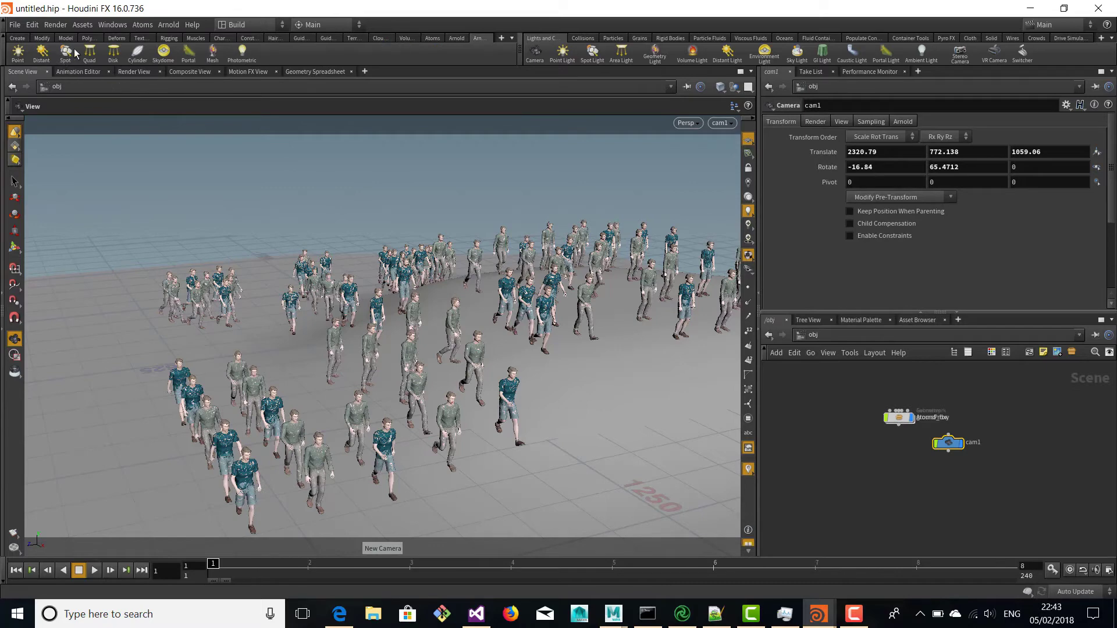
click(165, 54)
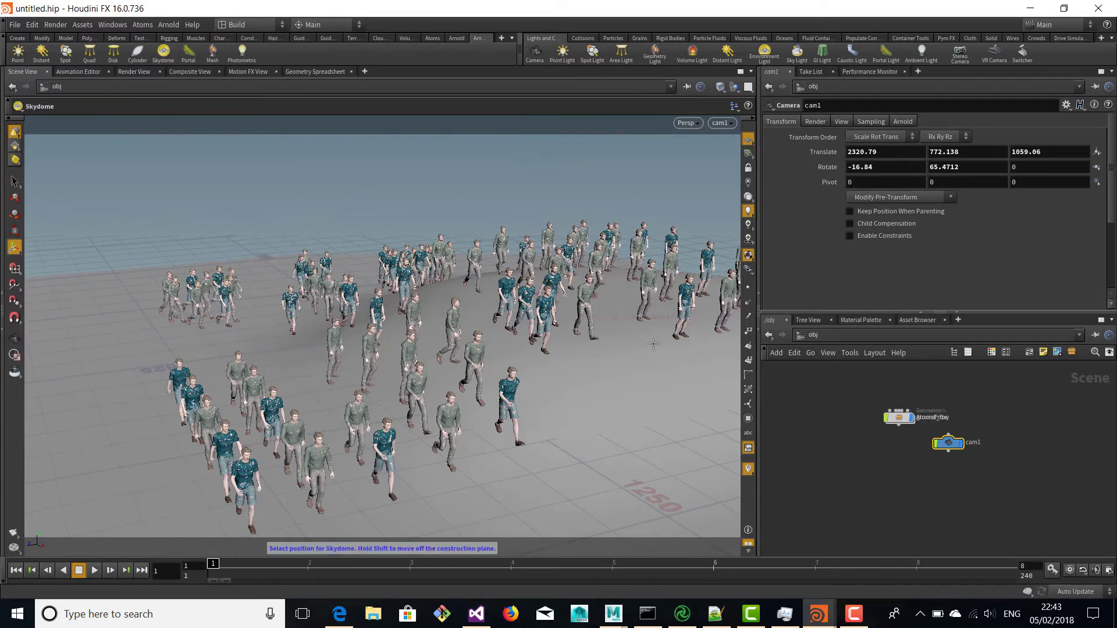
click(447, 322)
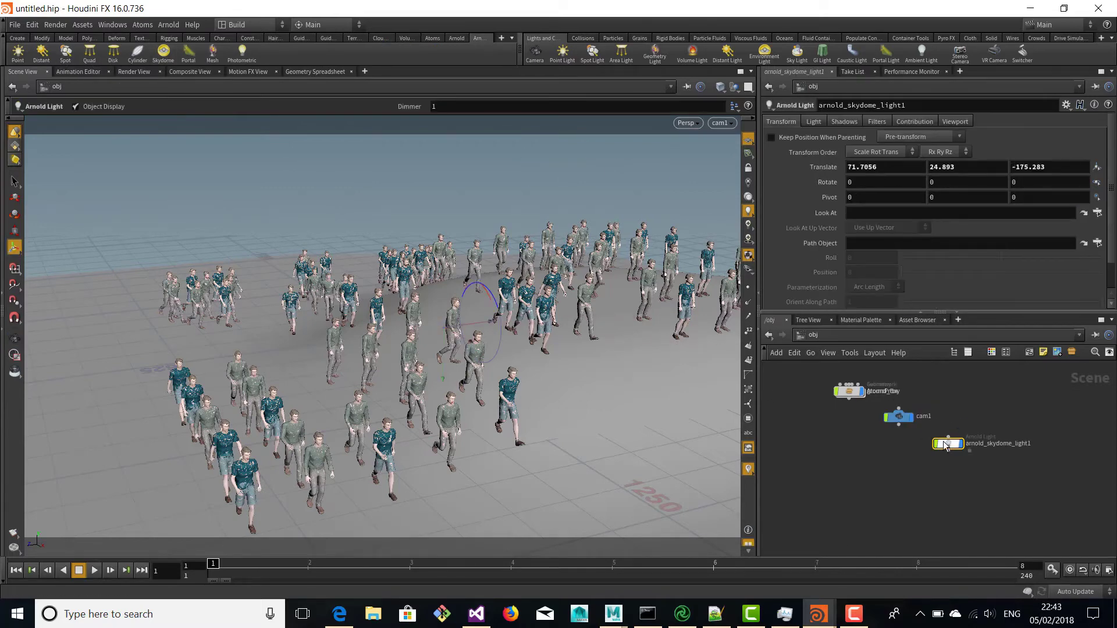
click(813, 121)
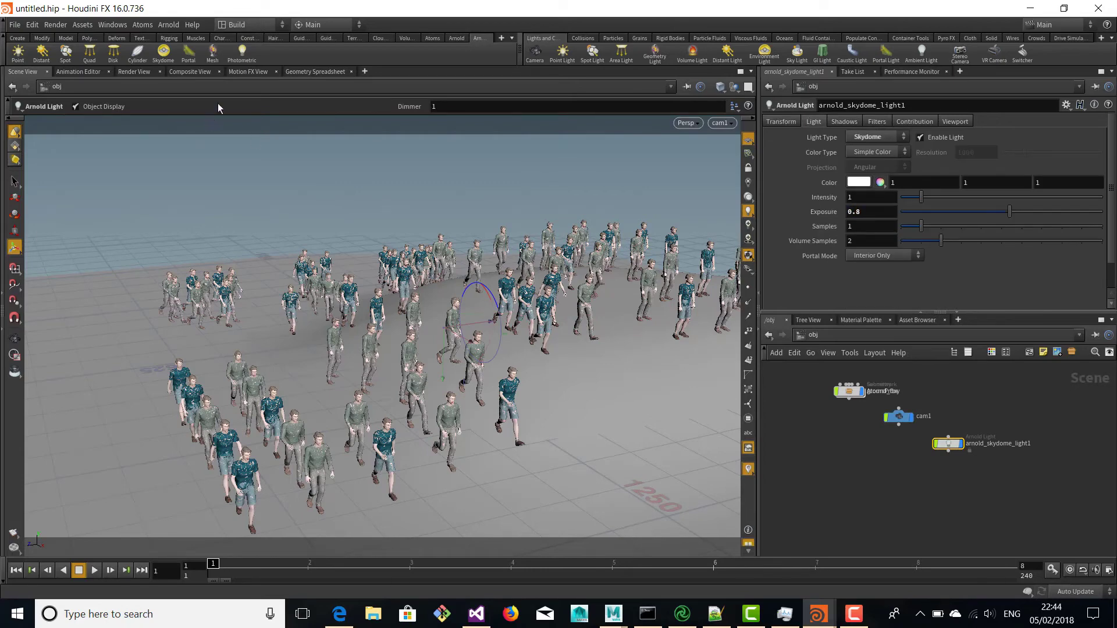
Step: Render the scene with the arnold1 output node in the render view and stop the render
click(134, 71)
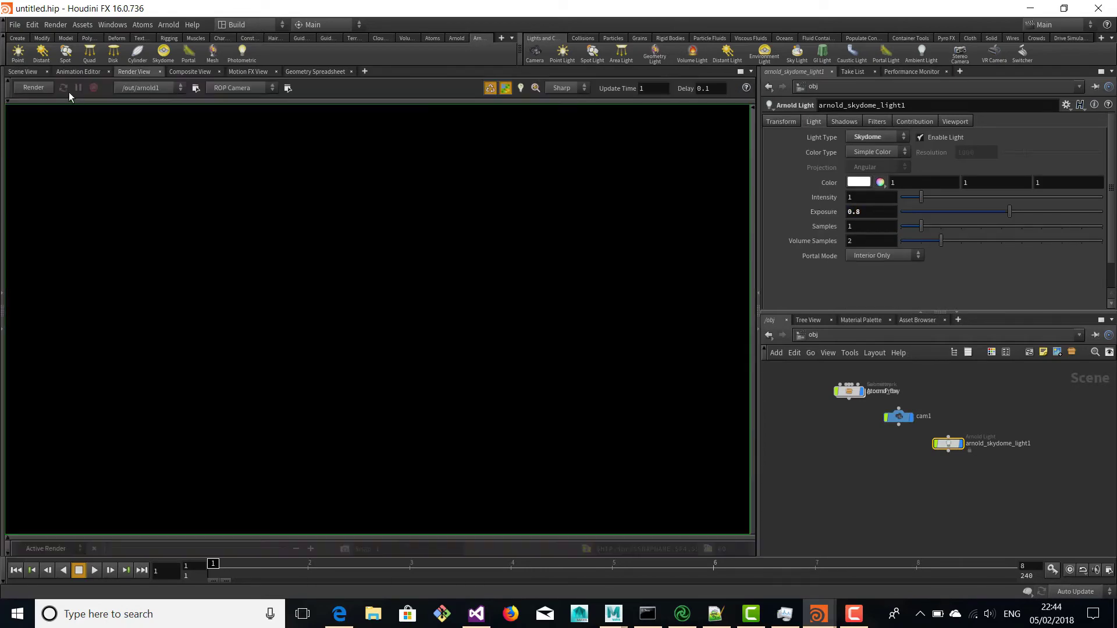
click(35, 87)
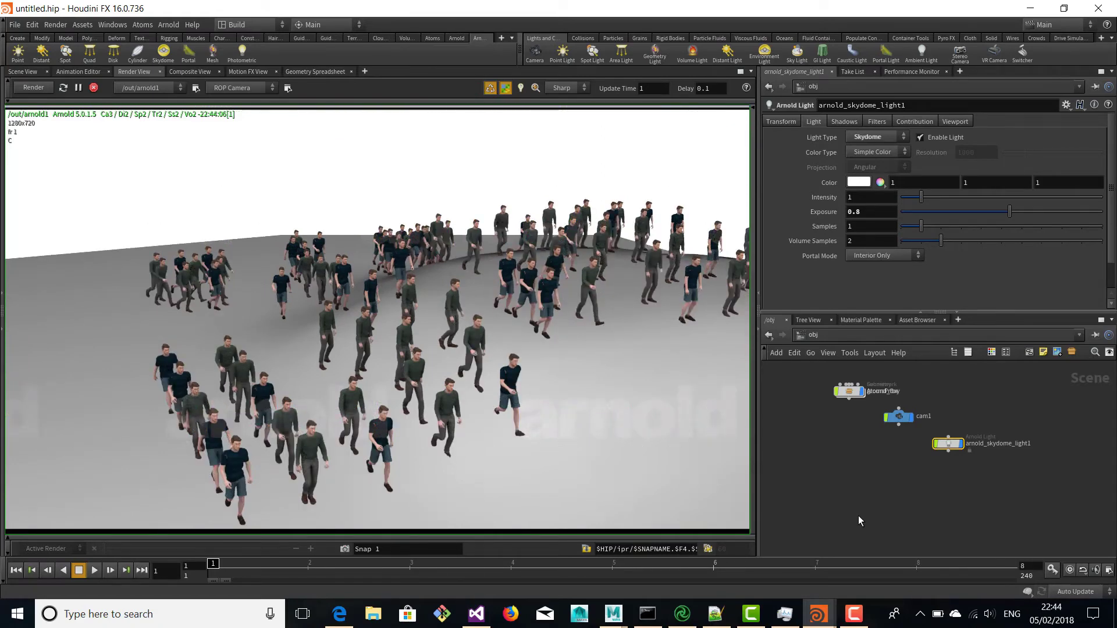
click(93, 89)
Step: Switch to Katana, add an AtomsProxy node to the node graph and connect its output to the Merge node
click(683, 614)
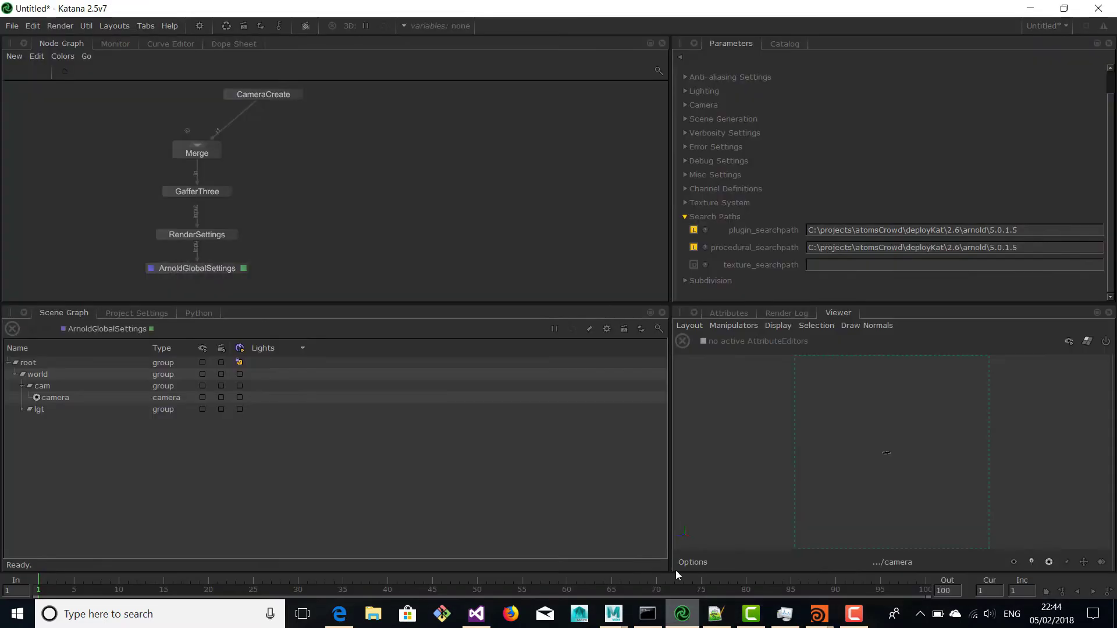
key(f)
key(Tab)
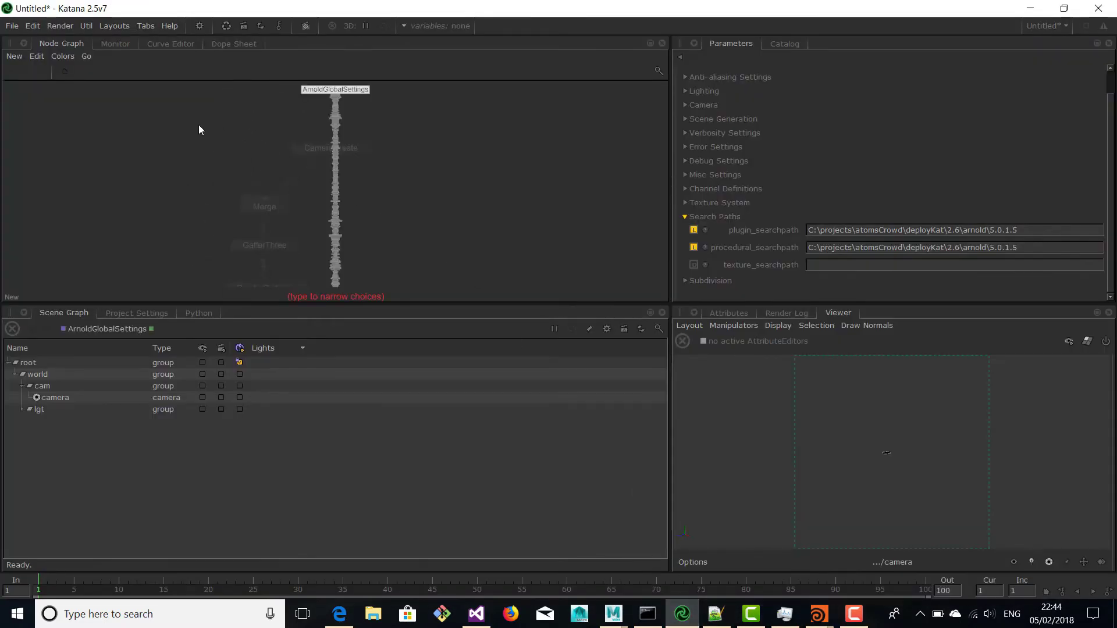
text(AtomsProxy)
key(Return)
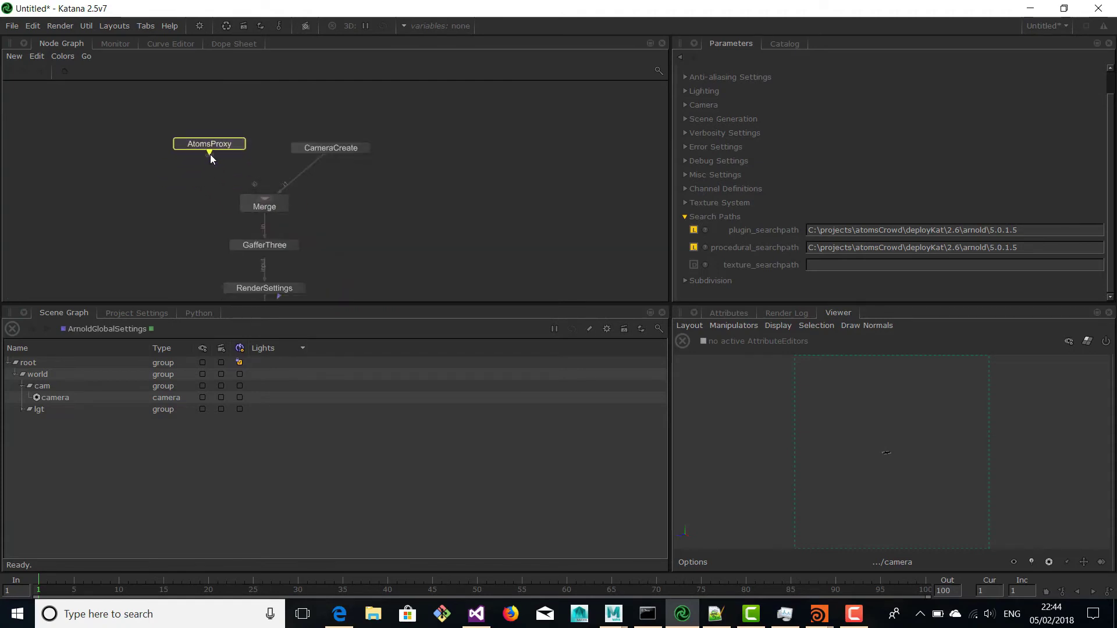
drag(210, 153, 253, 192)
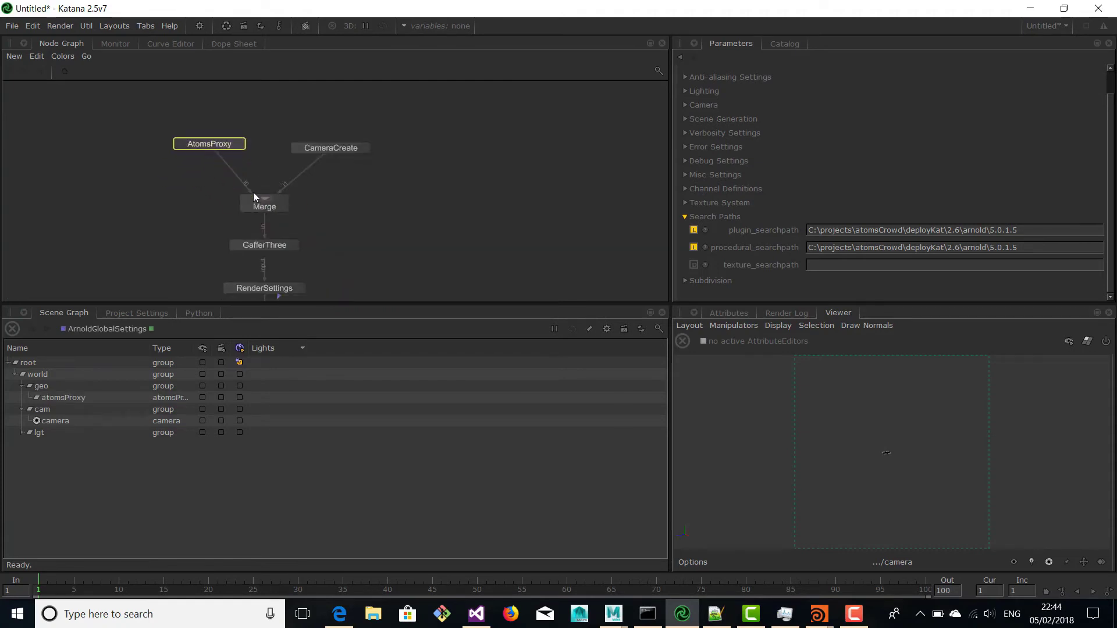
Step: Set the AtomsProxy node's cachePath to C:/atomsDemo/caches/renderCache.atoms
click(239, 146)
click(1097, 89)
click(1063, 100)
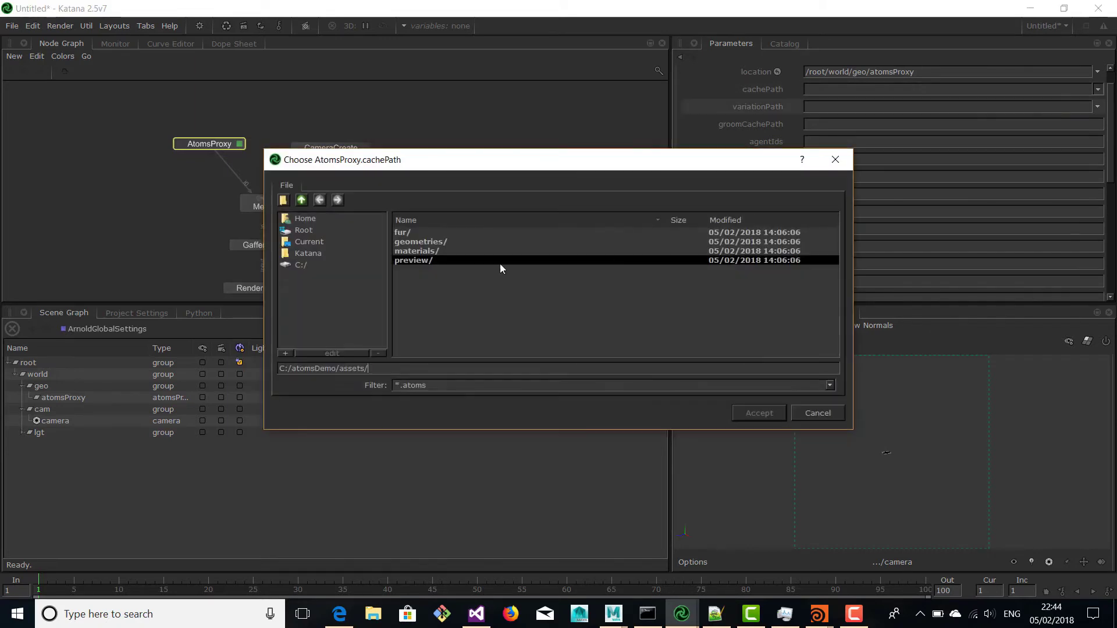
click(302, 200)
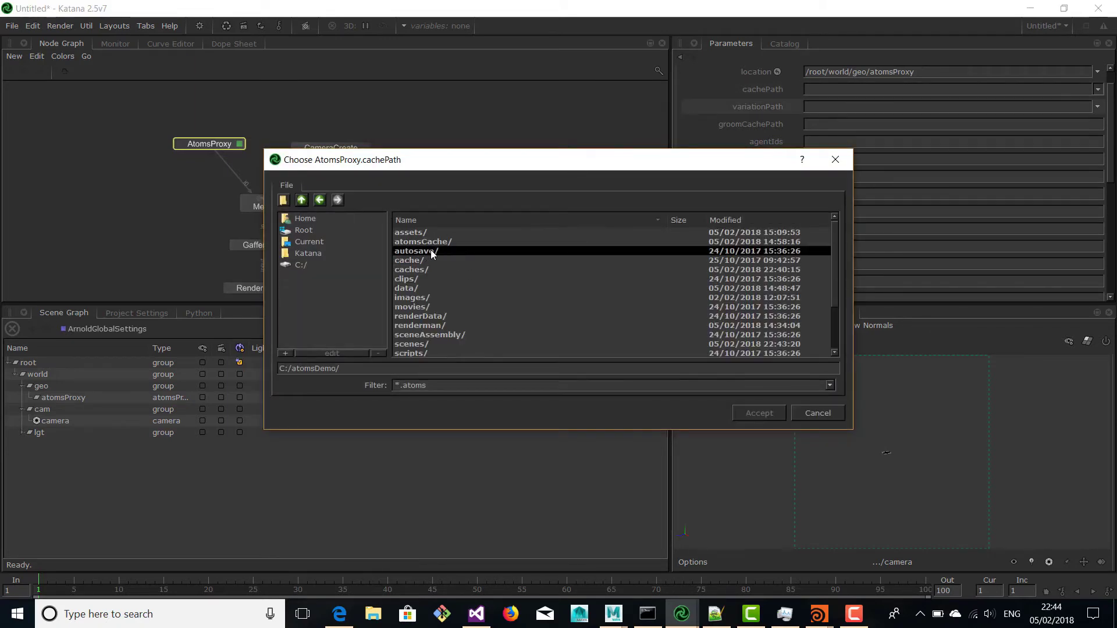
double_click(420, 269)
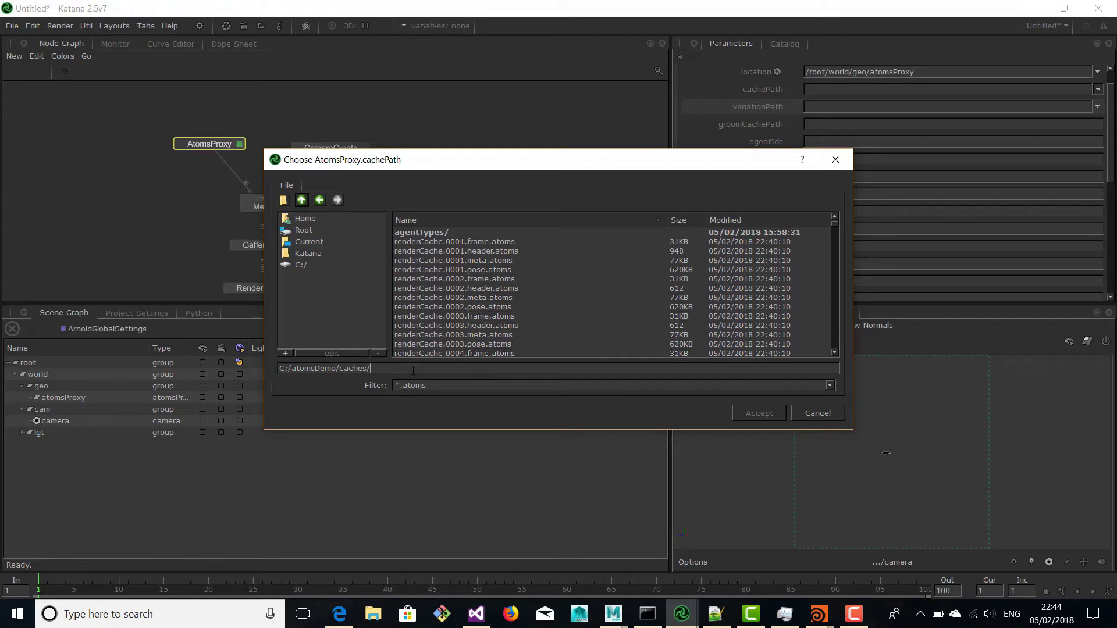
text(renderCache.)
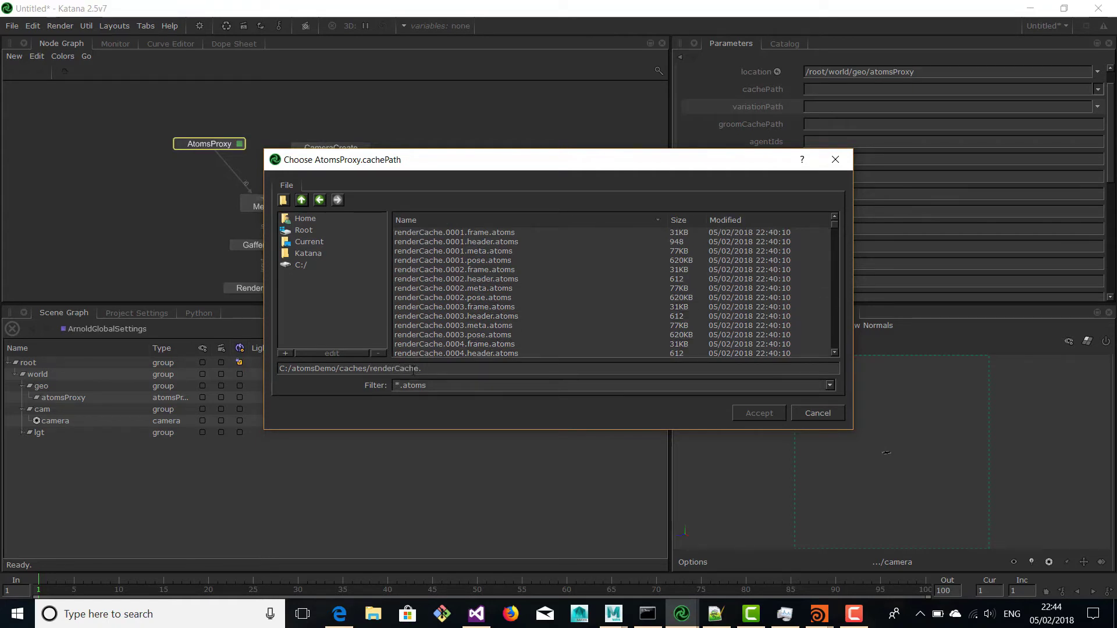
text(a)
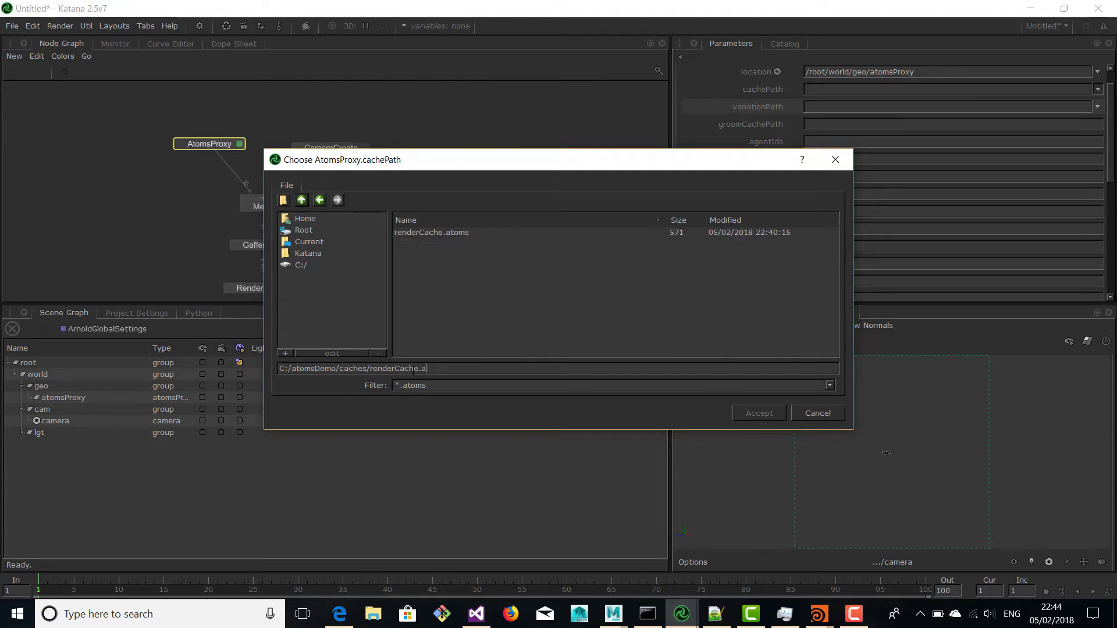
click(442, 235)
click(768, 413)
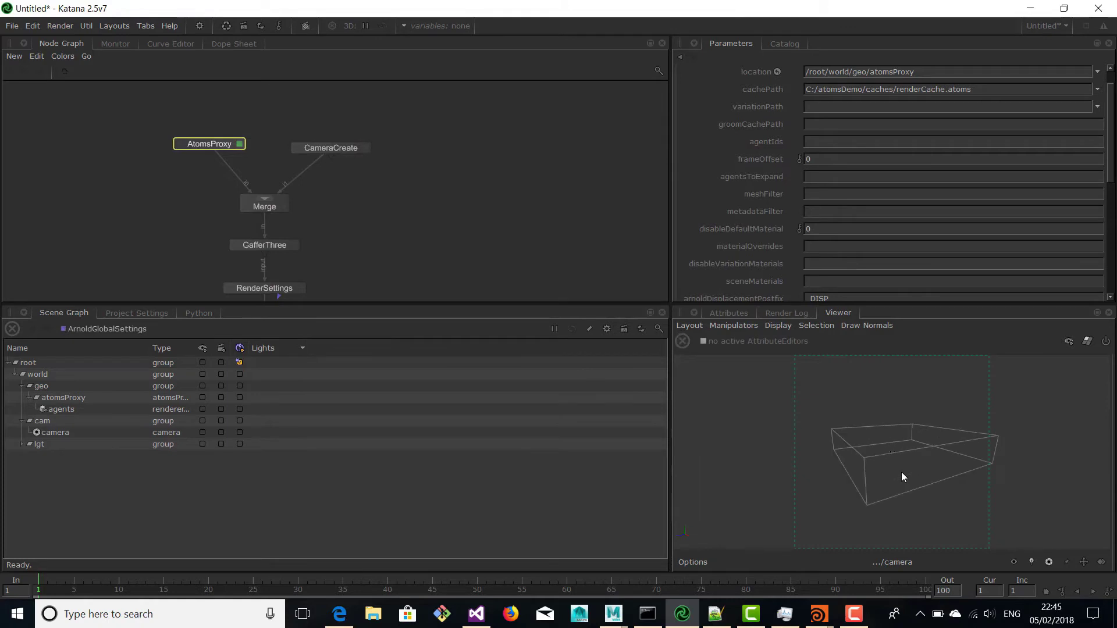
Step: Set the AtomsProxy node's drawMode to Skin
scroll(858, 240, down, 3)
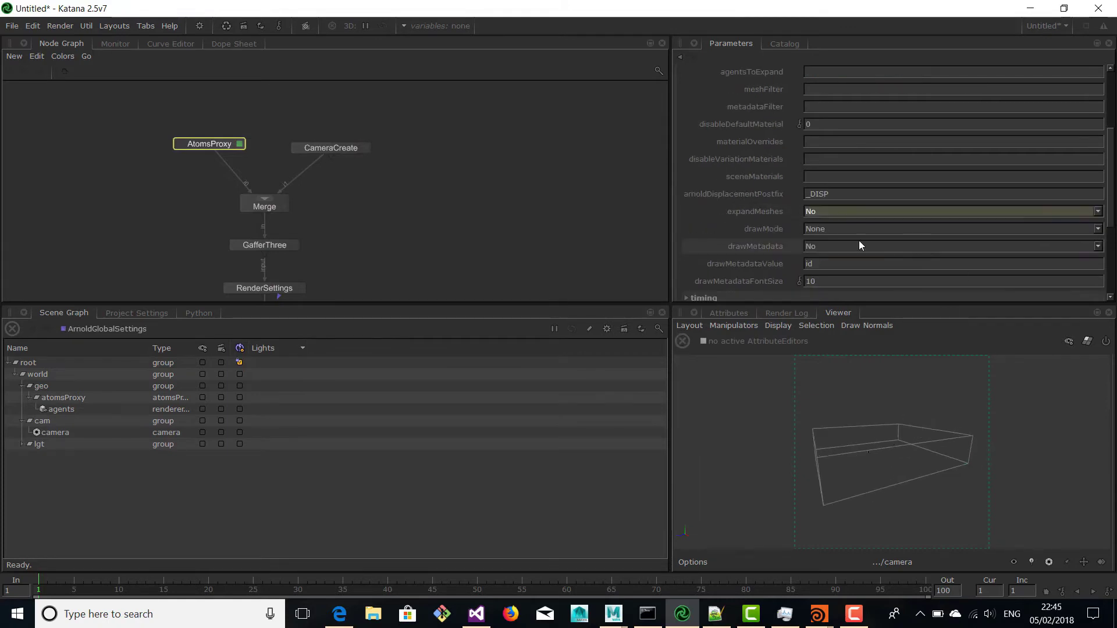
click(823, 225)
click(829, 286)
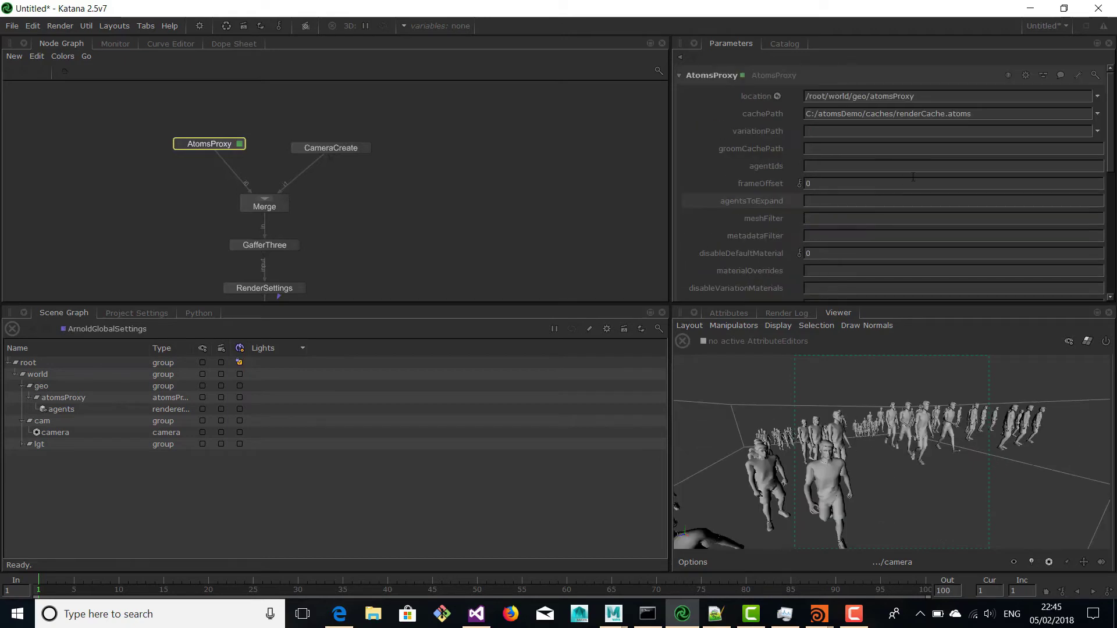
Step: Set the AtomsProxy node's variationPath to C:/atomsDemo/assets/atomsMaleVariationsArnold.json
scroll(815, 212, up, 4)
click(1098, 130)
click(1022, 145)
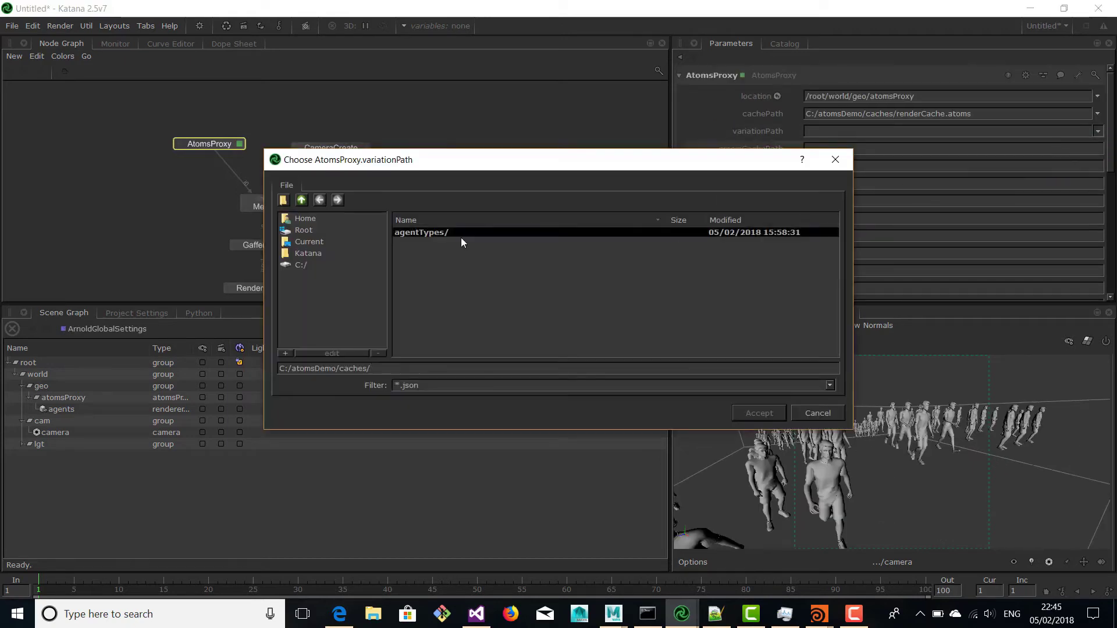
click(302, 199)
double_click(419, 232)
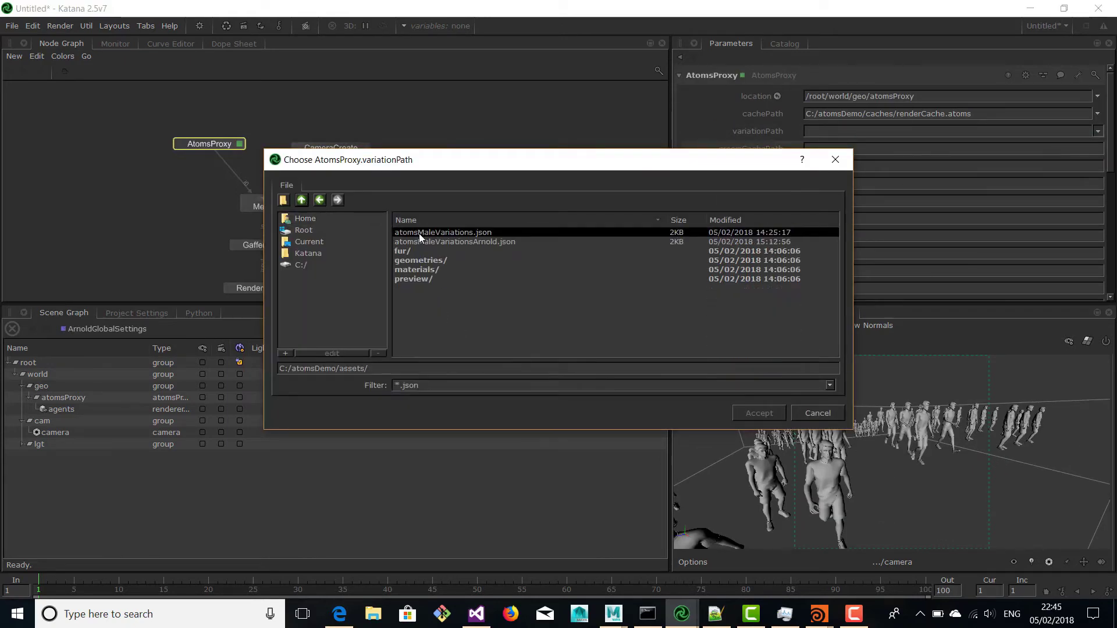
click(440, 242)
click(759, 413)
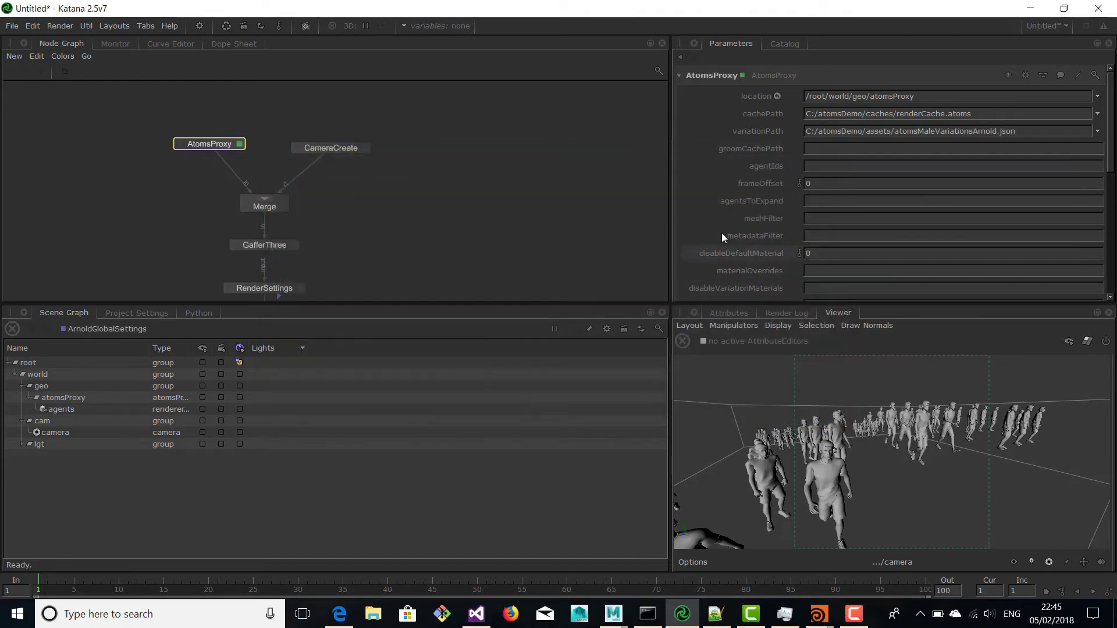
Step: Set the AtomsProxy node's drawMode to Variations and look over the crowd in the viewer
scroll(722, 235, down, 5)
scroll(724, 236, down, 1)
click(817, 218)
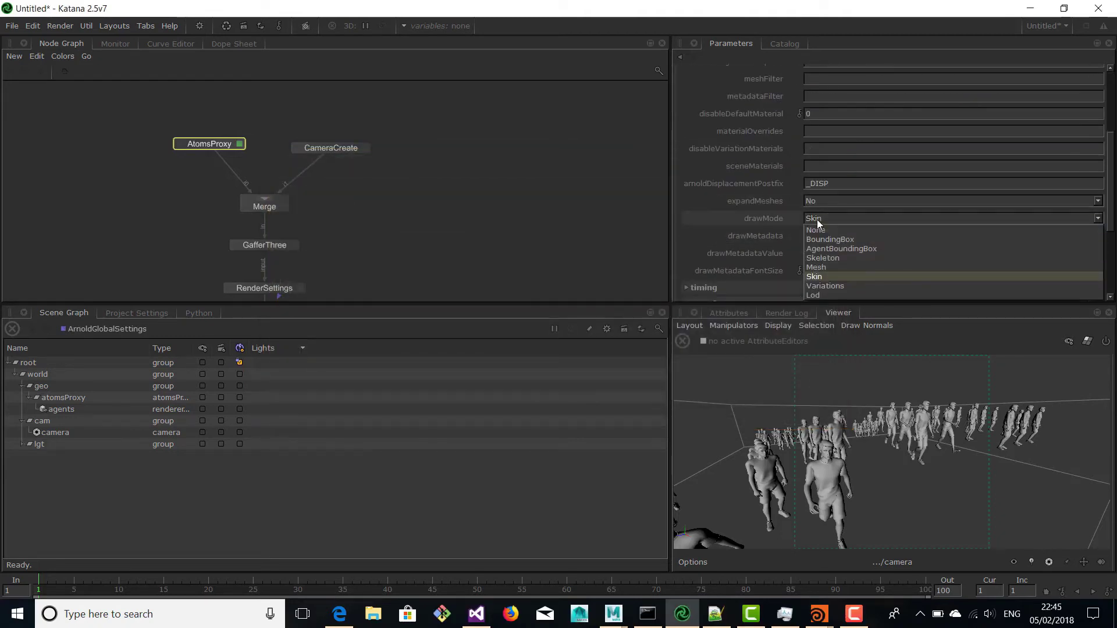
click(824, 285)
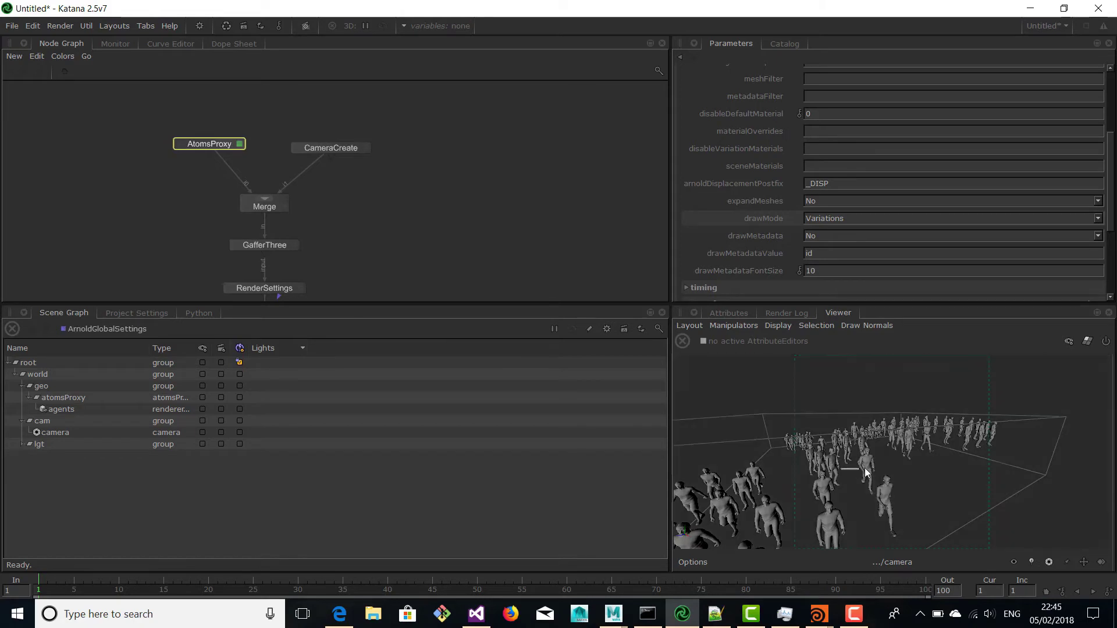
alt+drag(869, 481, 876, 485)
key(Tab)
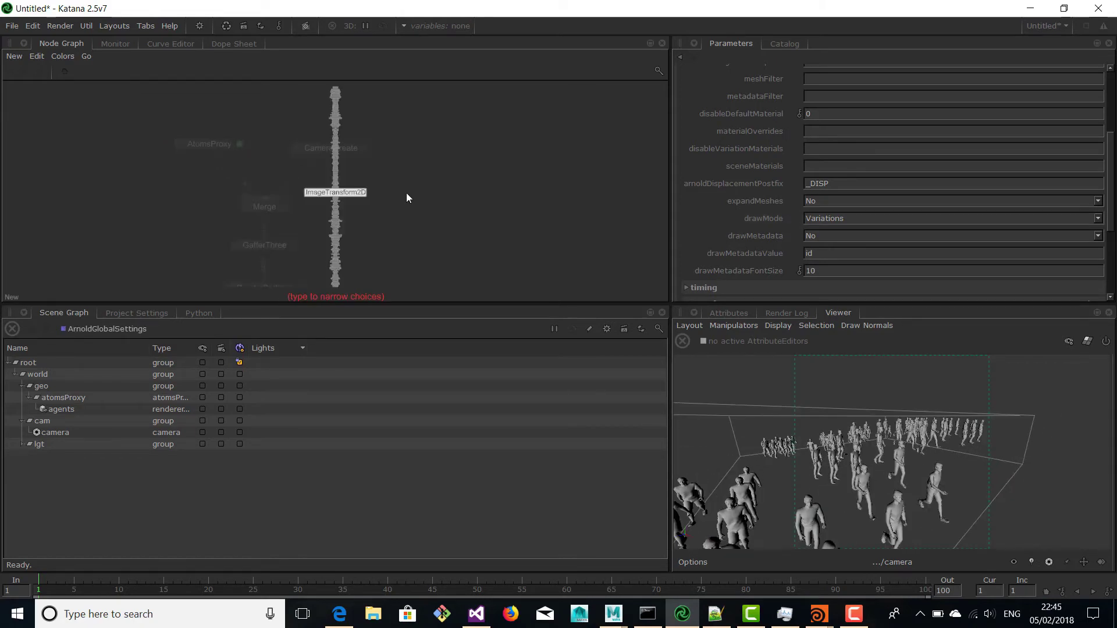
click(439, 185)
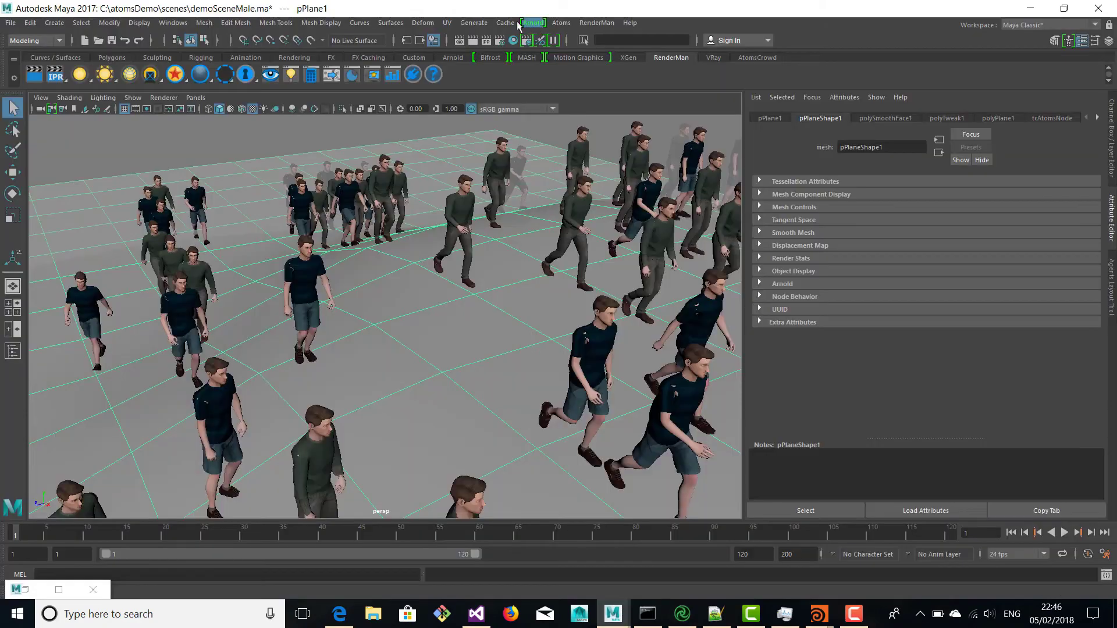
Step: Switch to Maya and export the selected ground plane pPlane1 as an Alembic file named ground.abc in C:\atomsDemo\scenes
click(505, 23)
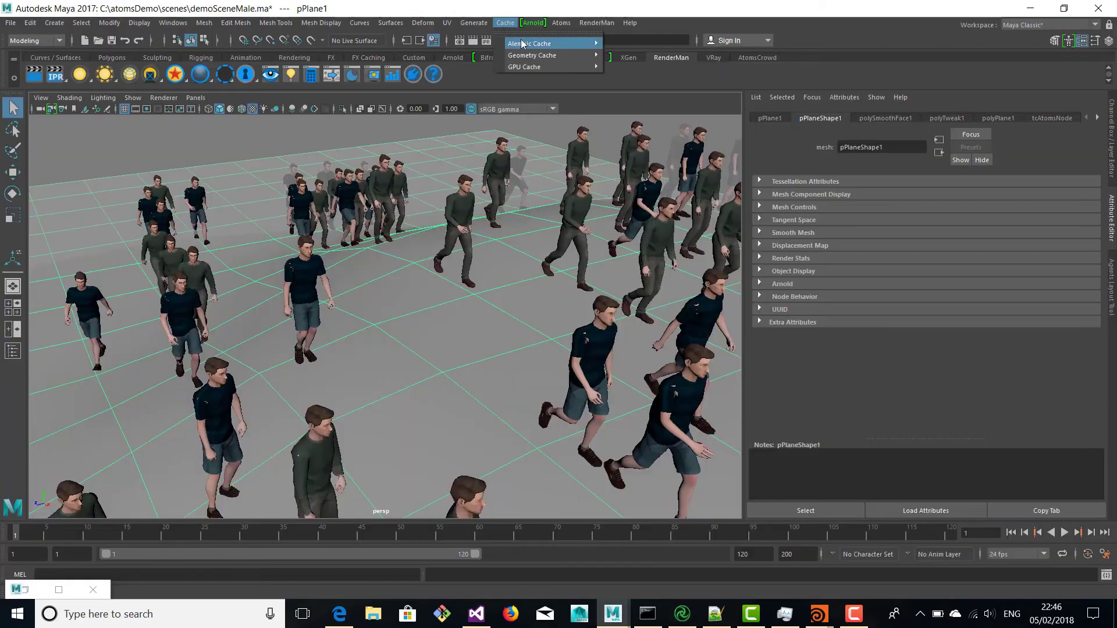
mouse_move(529, 44)
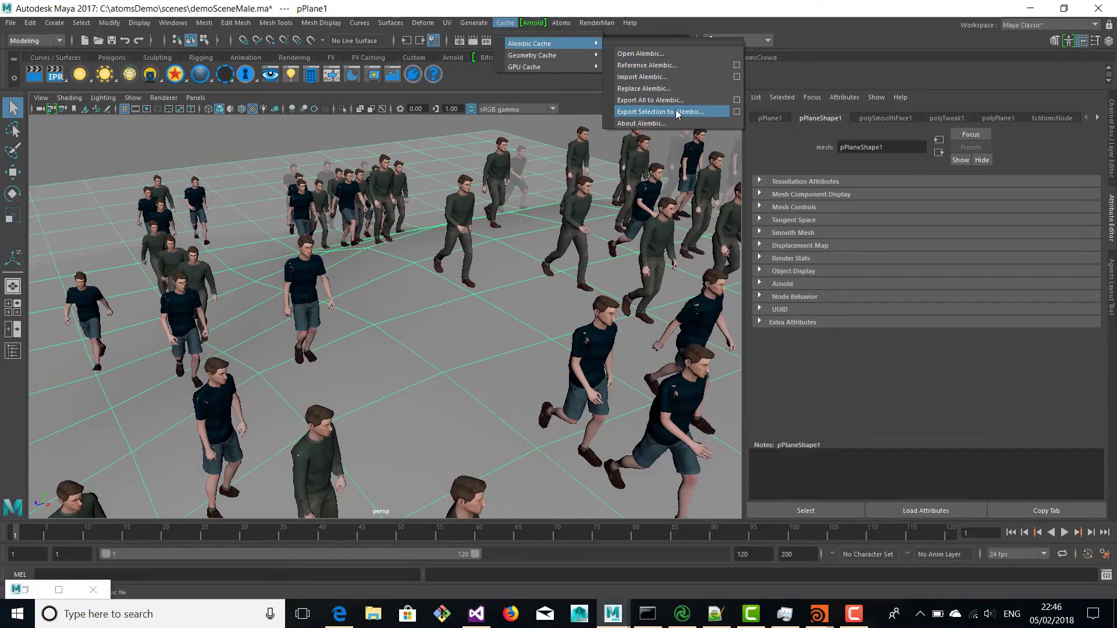
click(737, 111)
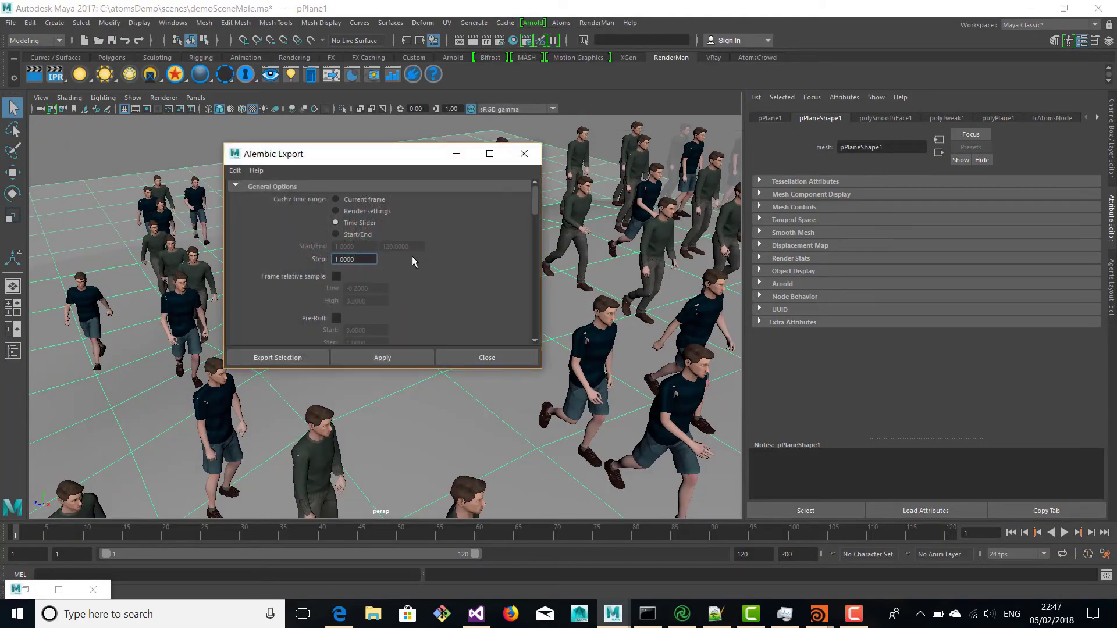
click(289, 357)
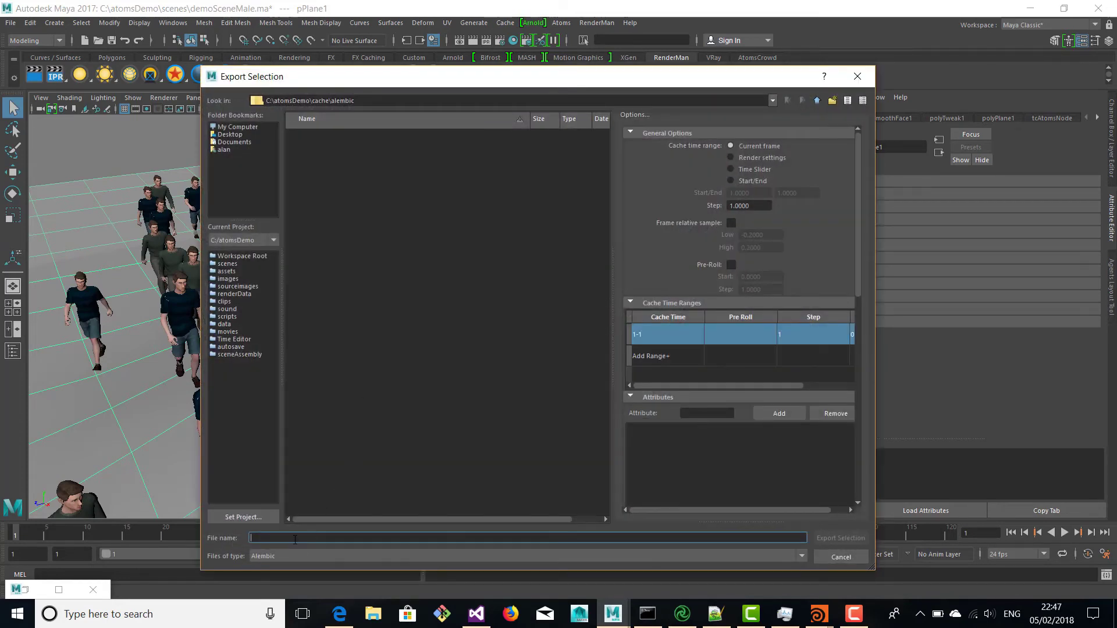
click(817, 102)
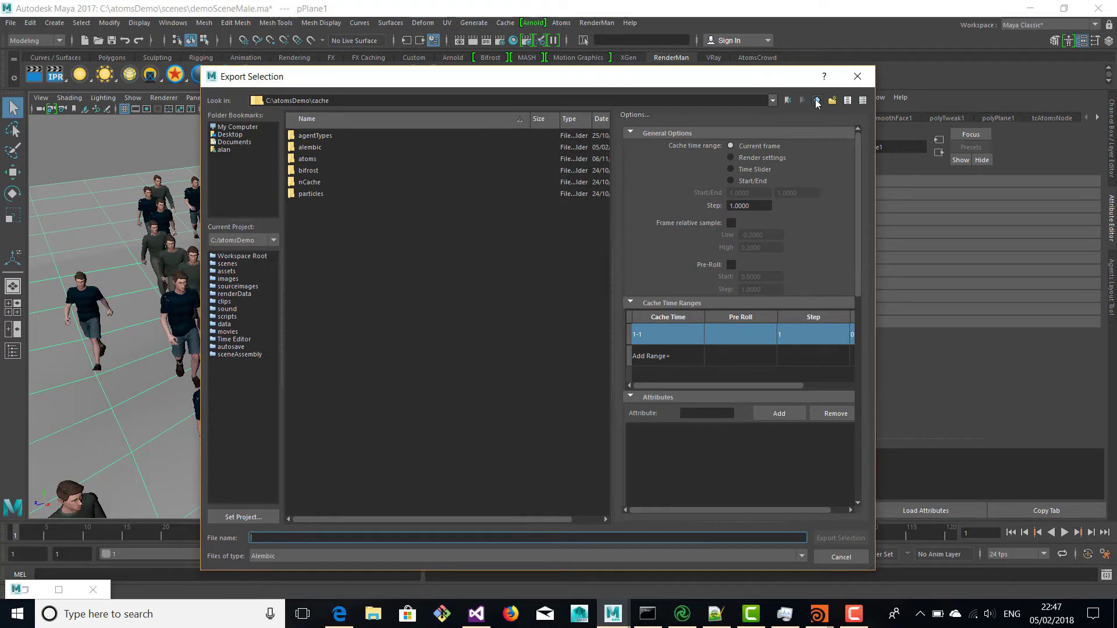
click(817, 103)
double_click(308, 280)
click(277, 538)
text(ground.abc)
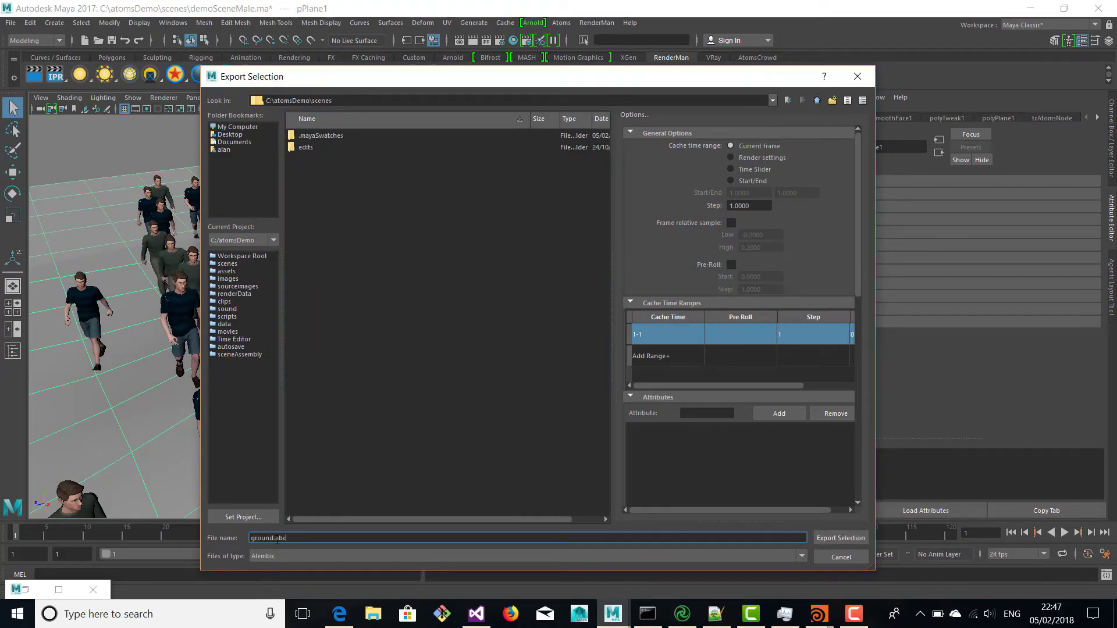
key(Return)
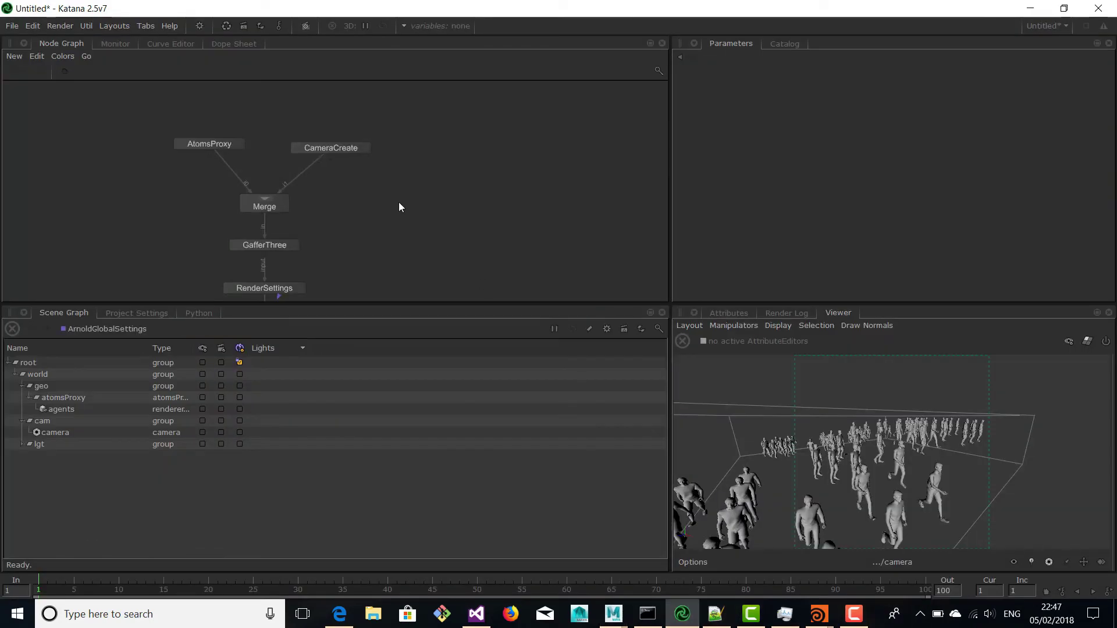
Step: Switch to Katana and add an Importomatic node to the node graph beside the Merge node
key(Tab)
text(import)
key(Return)
click(327, 179)
click(416, 178)
Step: Load the Alembic asset C:/atomsDemo/scenes/ground.abc into the Importomatic node and connect the node's output to the Merge node
click(691, 94)
click(719, 113)
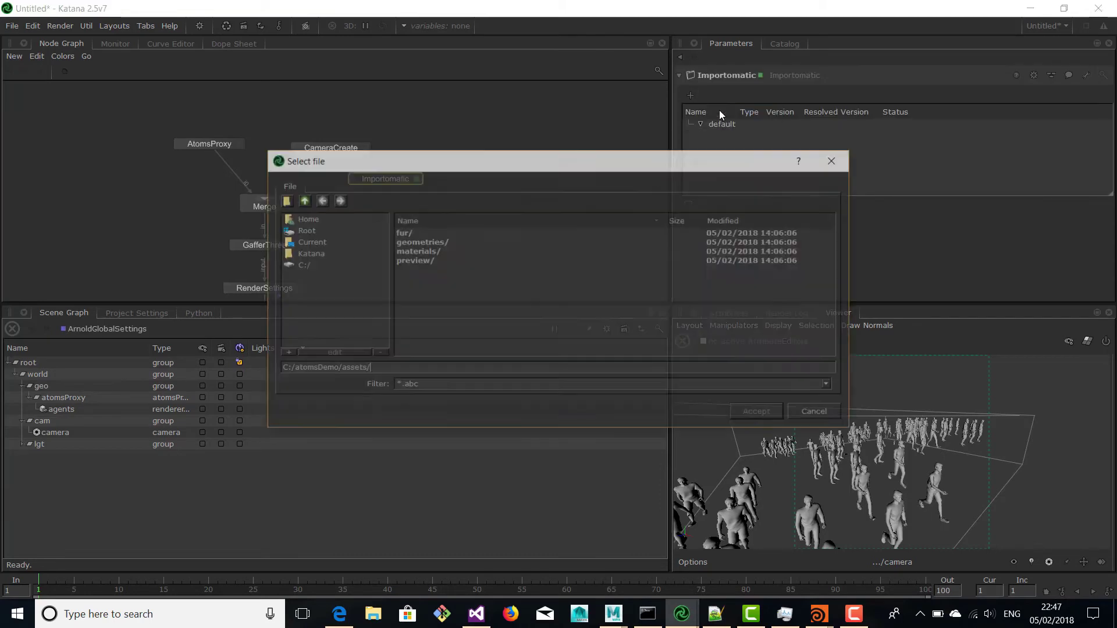
click(303, 202)
double_click(438, 297)
double_click(407, 241)
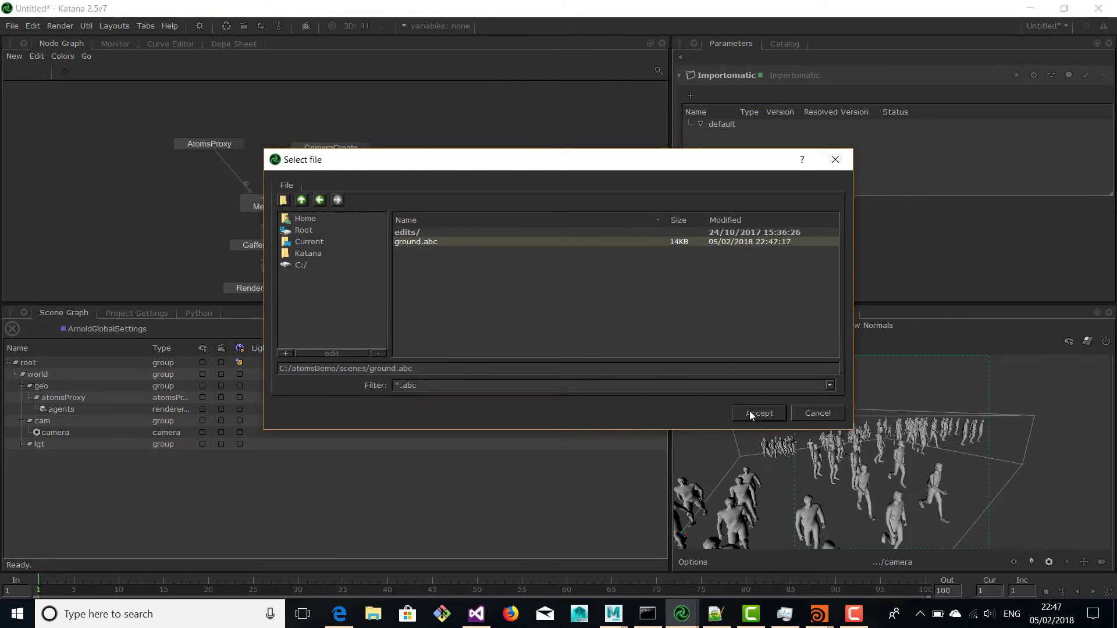
click(385, 186)
click(274, 199)
middle_drag(332, 295, 343, 238)
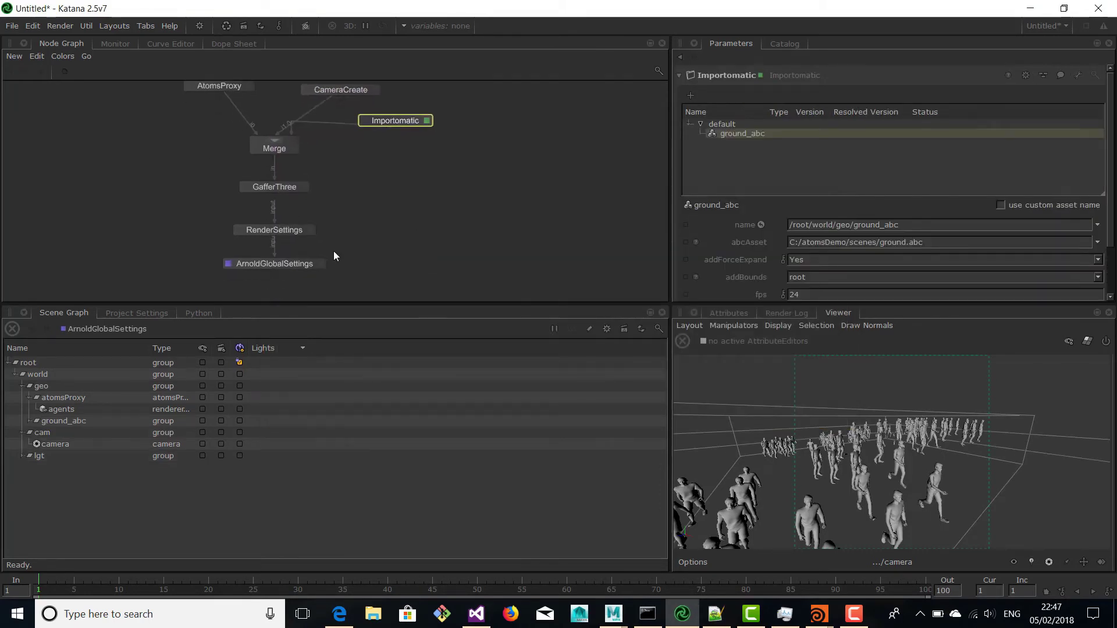
Step: Expand ground_abc and its pPlane1 group in the scene graph so the ground mesh loads in the viewer
click(320, 264)
click(426, 121)
click(34, 423)
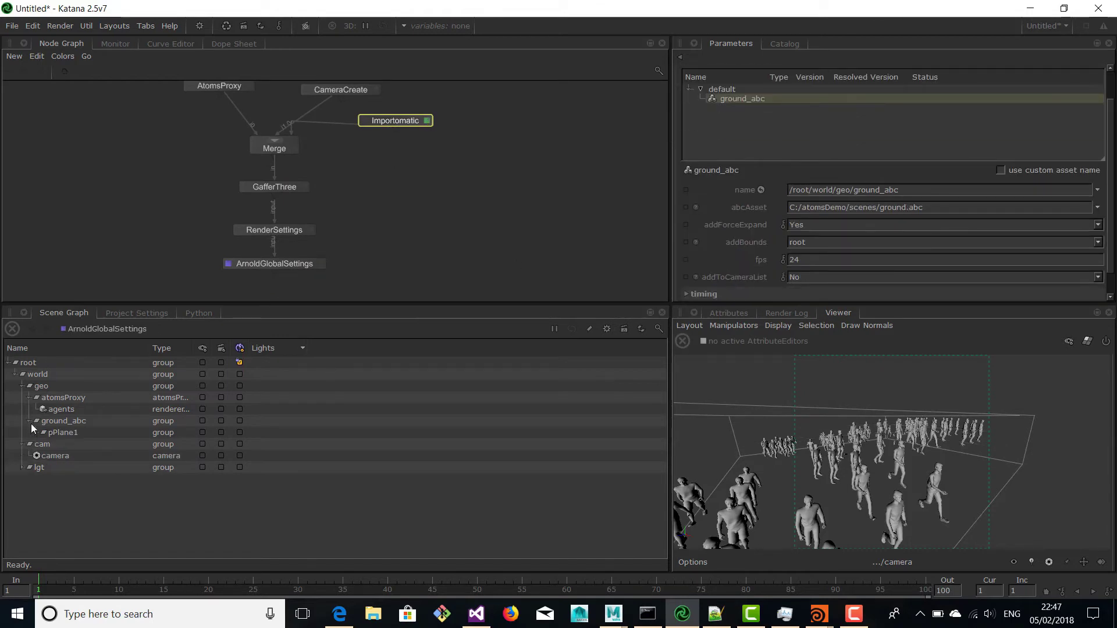
click(35, 434)
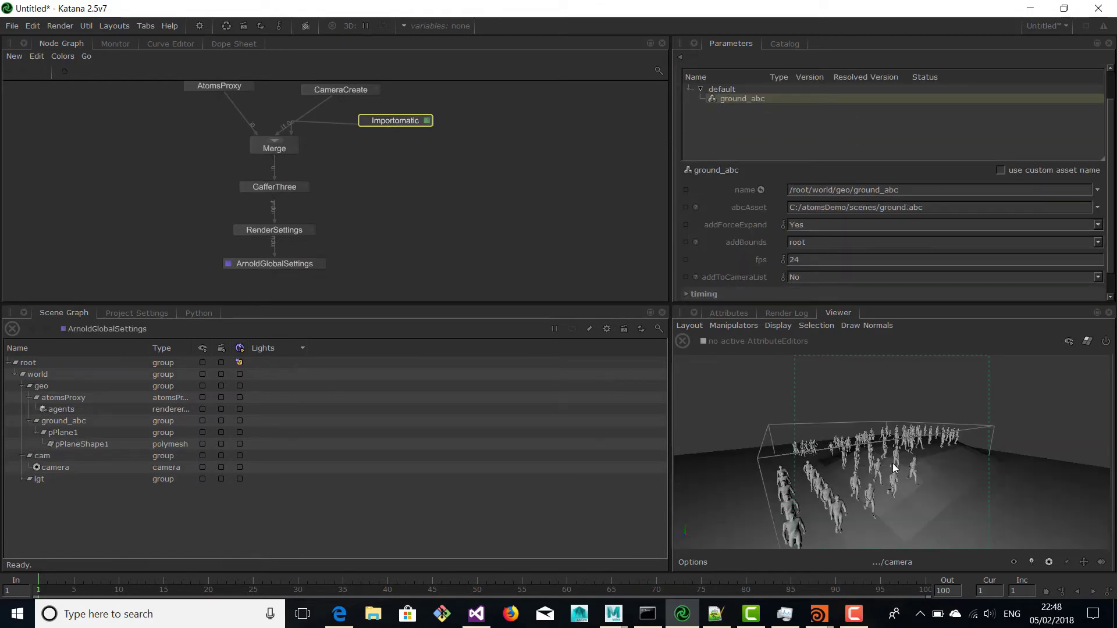
alt+drag(894, 467, 895, 474)
Step: Start a preview render from the ArnoldGlobalSettings node and examine the rendered crowd in the Monitor
click(304, 187)
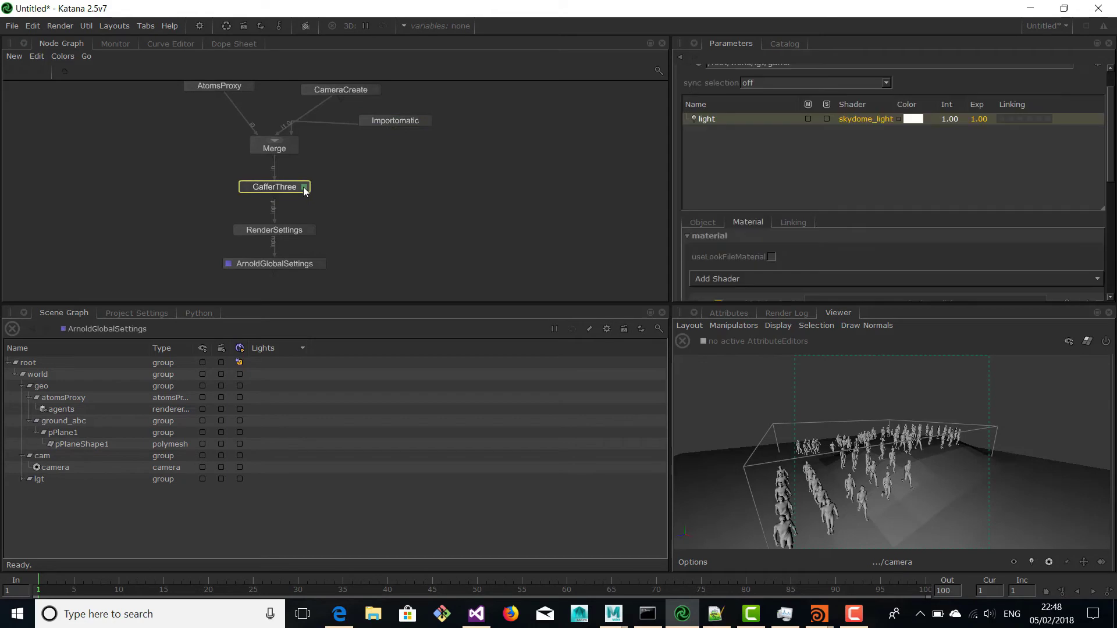
right_click(290, 260)
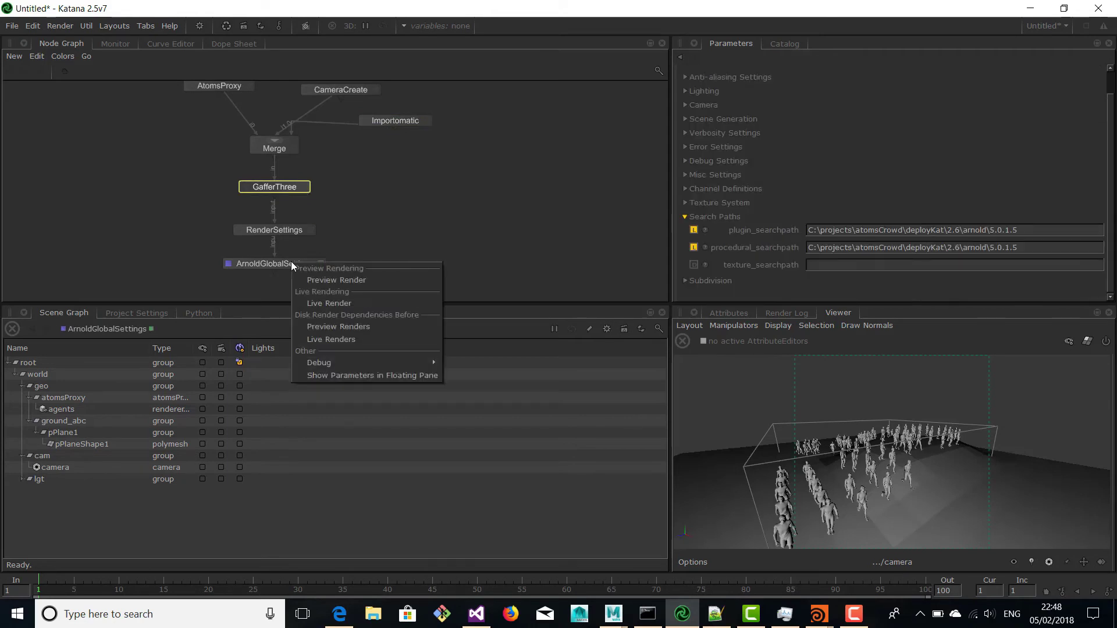
click(332, 282)
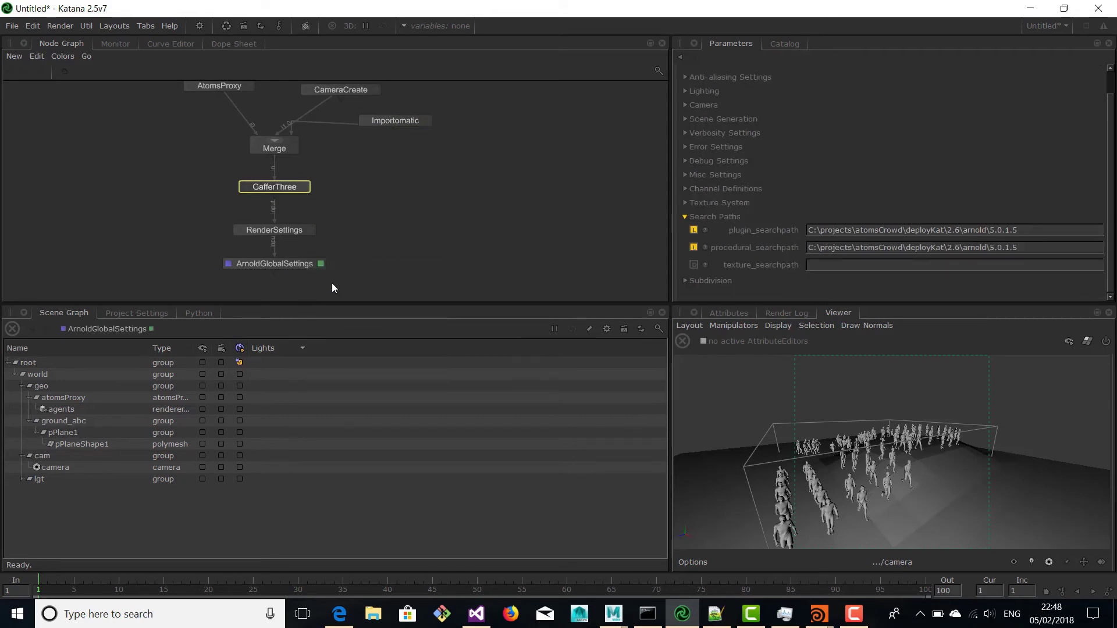
click(116, 44)
key(f)
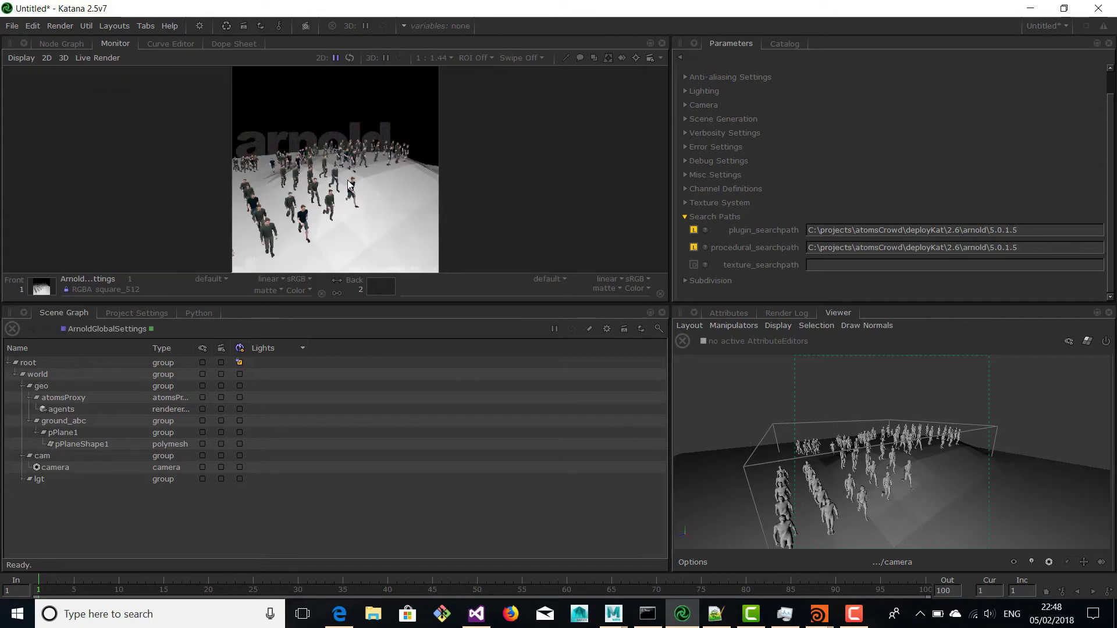
scroll(347, 181, up, 2)
scroll(346, 181, down, 1)
scroll(866, 462, up, 6)
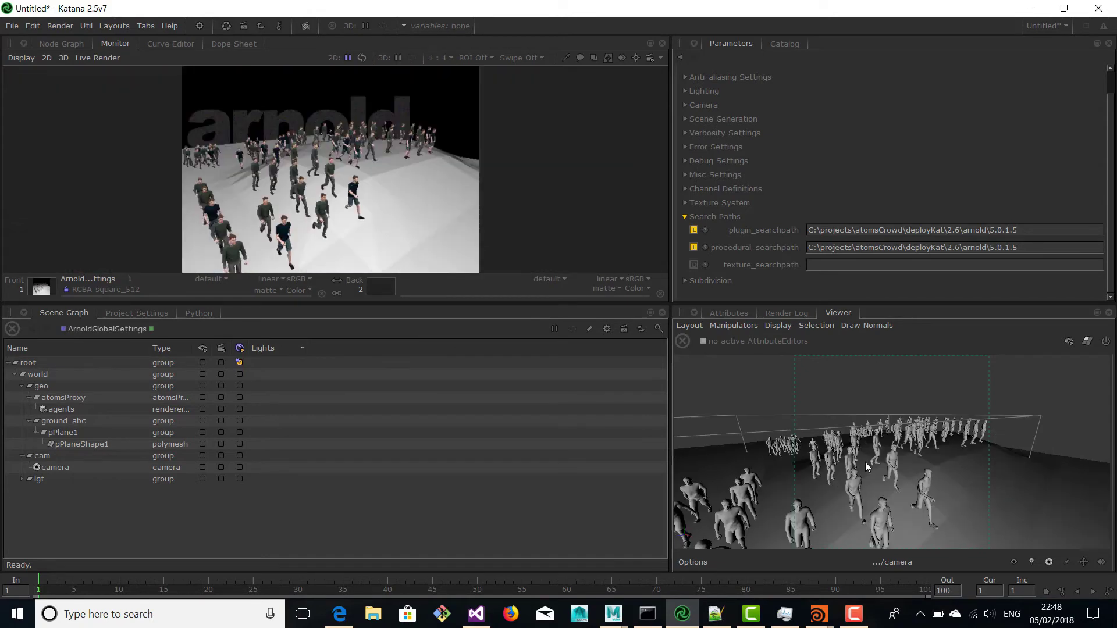
Step: Switch the viewer from the scene camera to the persp view and frame more of the crowd
scroll(866, 462, down, 3)
click(893, 561)
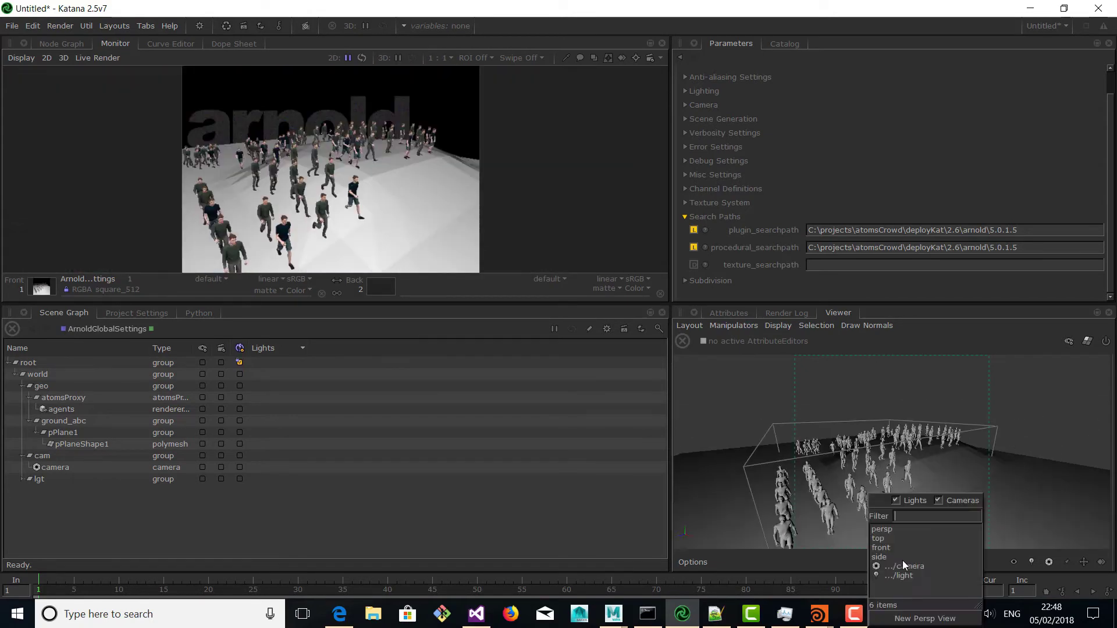
click(895, 530)
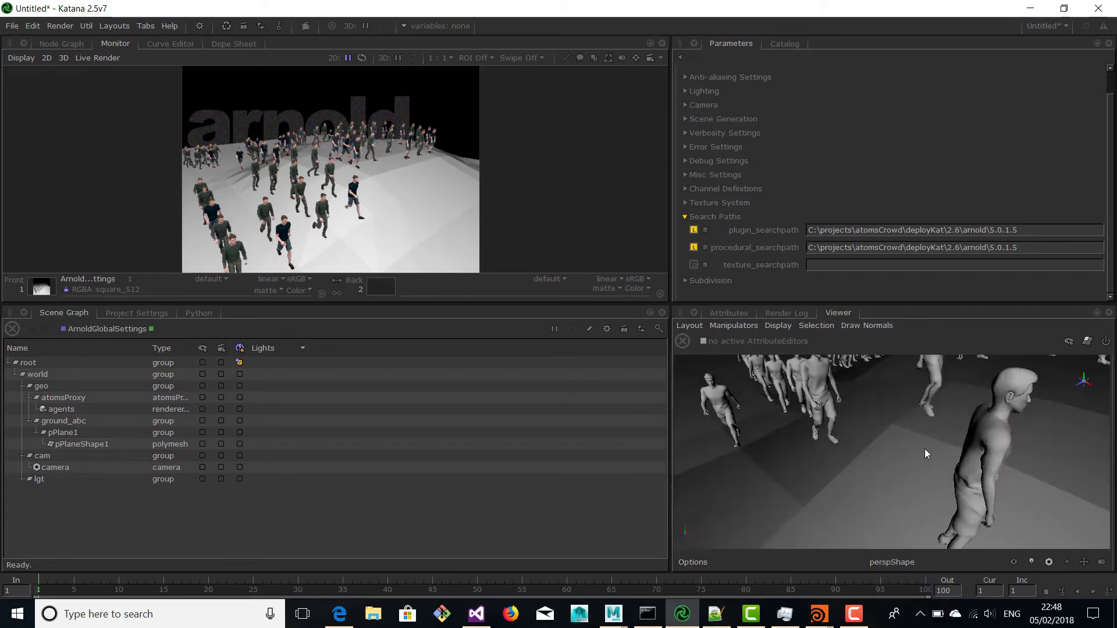
scroll(923, 449, down, 4)
scroll(882, 431, down, 2)
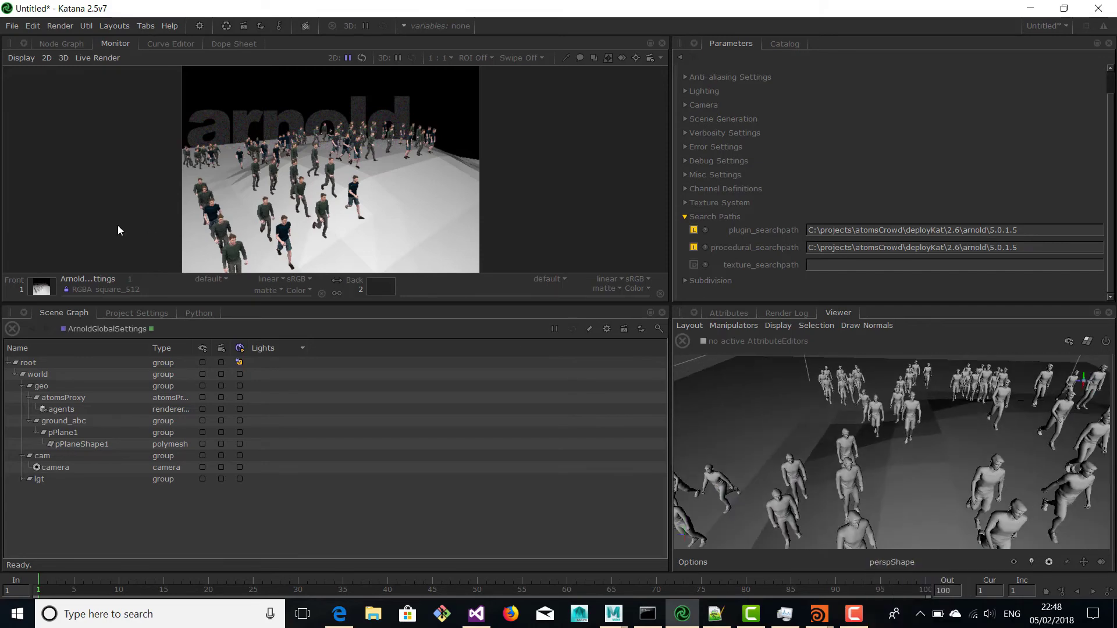
Step: Set agentsToExpand to 10-20 on the AtomsProxy node
click(61, 43)
double_click(219, 86)
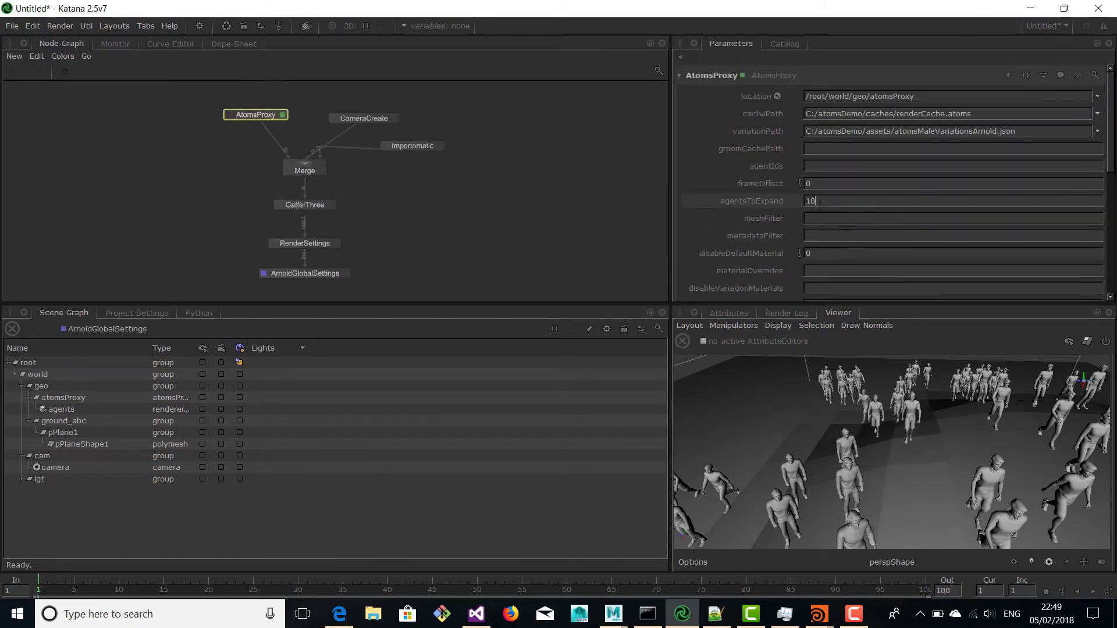
key(Return)
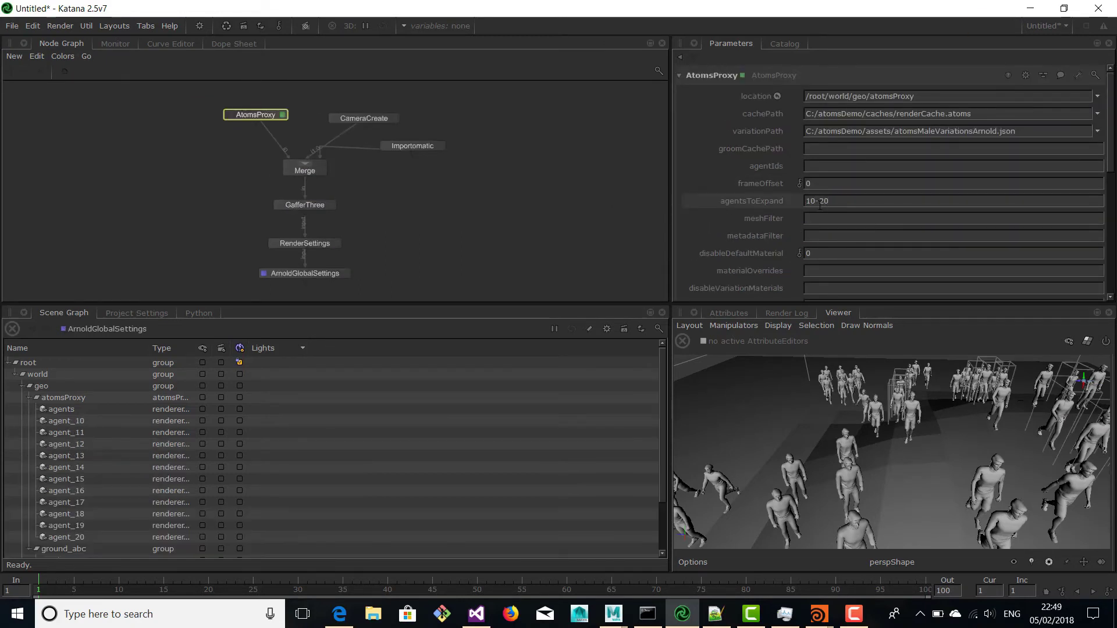
Step: Select agent_18 in the scene graph and examine that agent up close in the viewer
alt+drag(1067, 454, 987, 467)
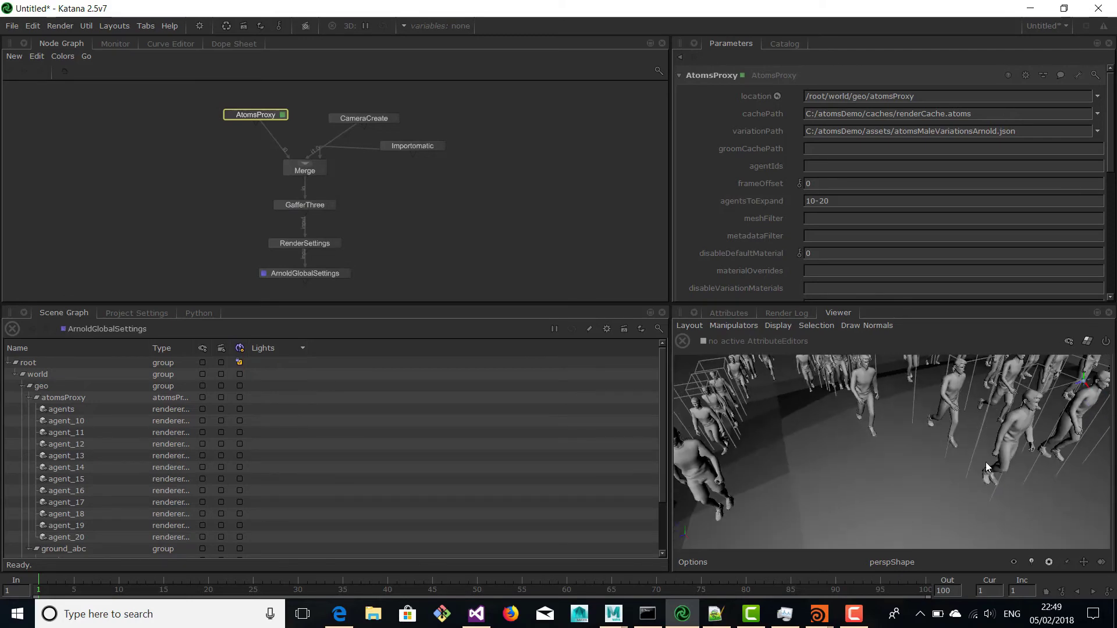
click(61, 514)
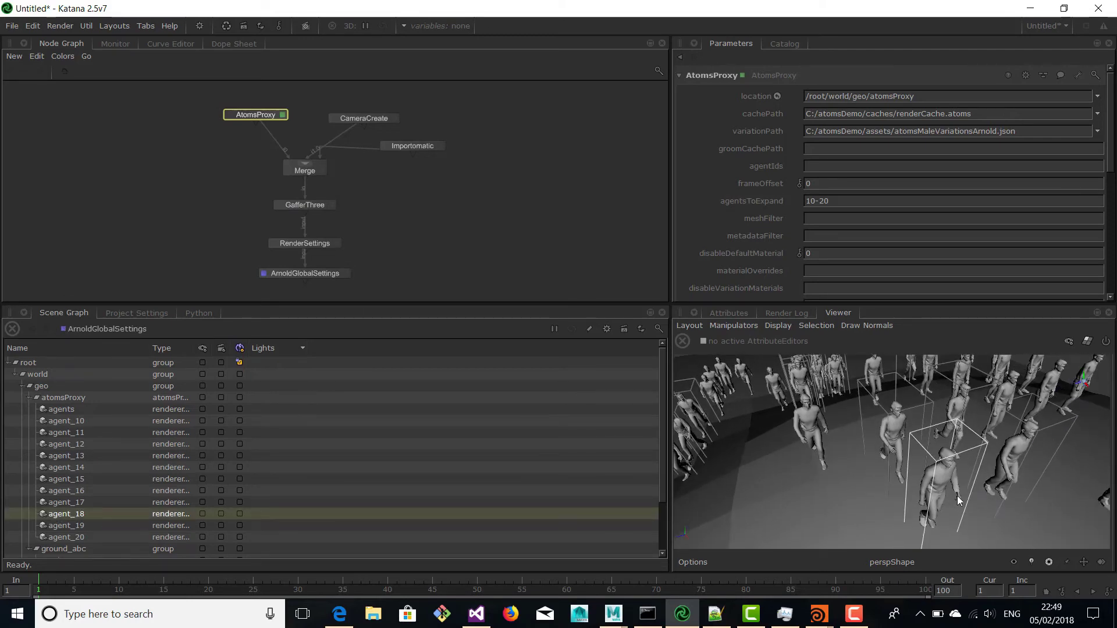
alt+drag(957, 496, 933, 456)
scroll(933, 456, down, 5)
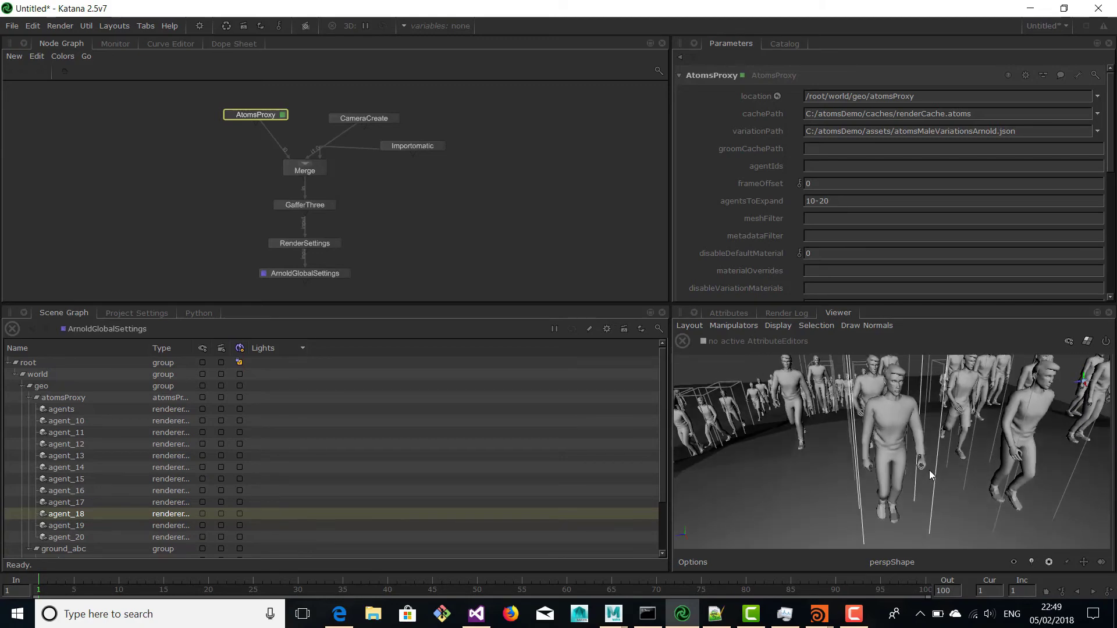
Step: Insert a Transform3D node between the Merge and GafferThree nodes and open its parameters
key(Tab)
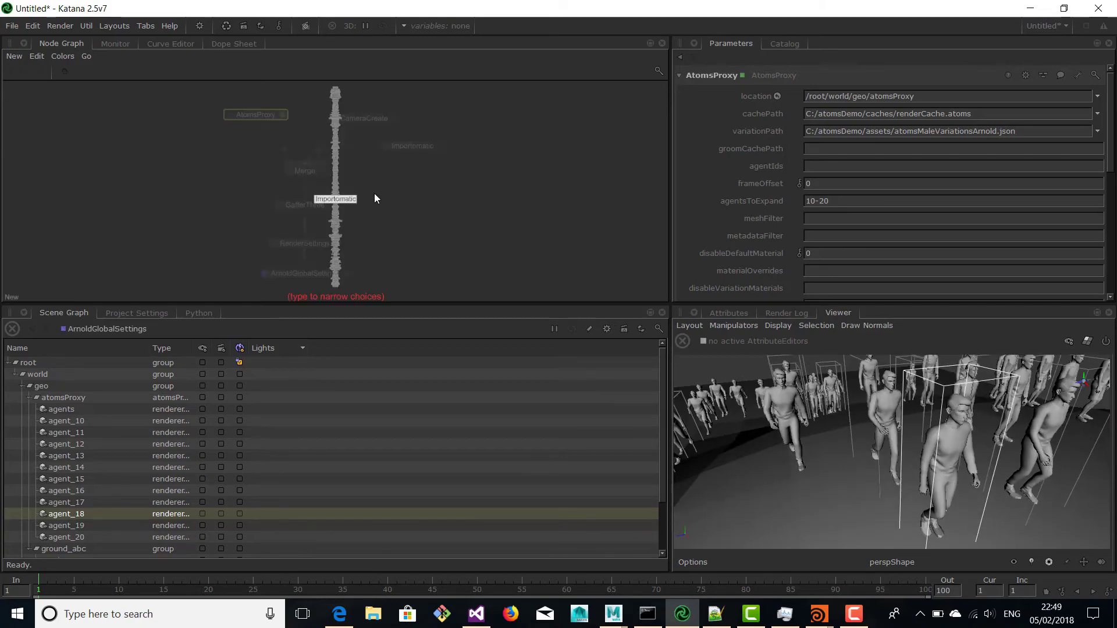
text(trans)
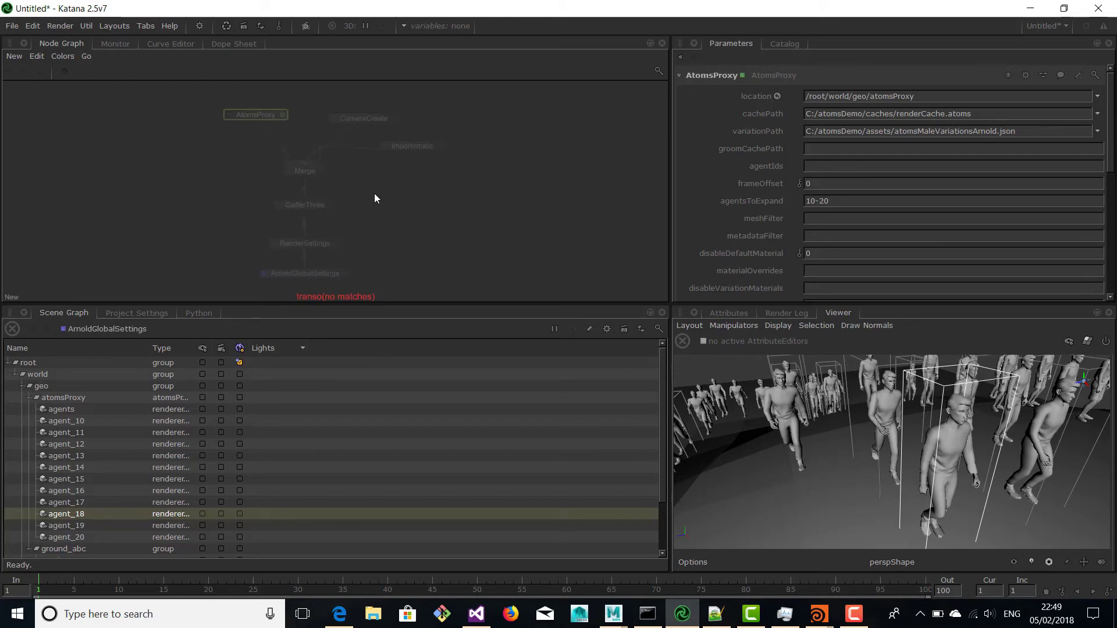
click(401, 149)
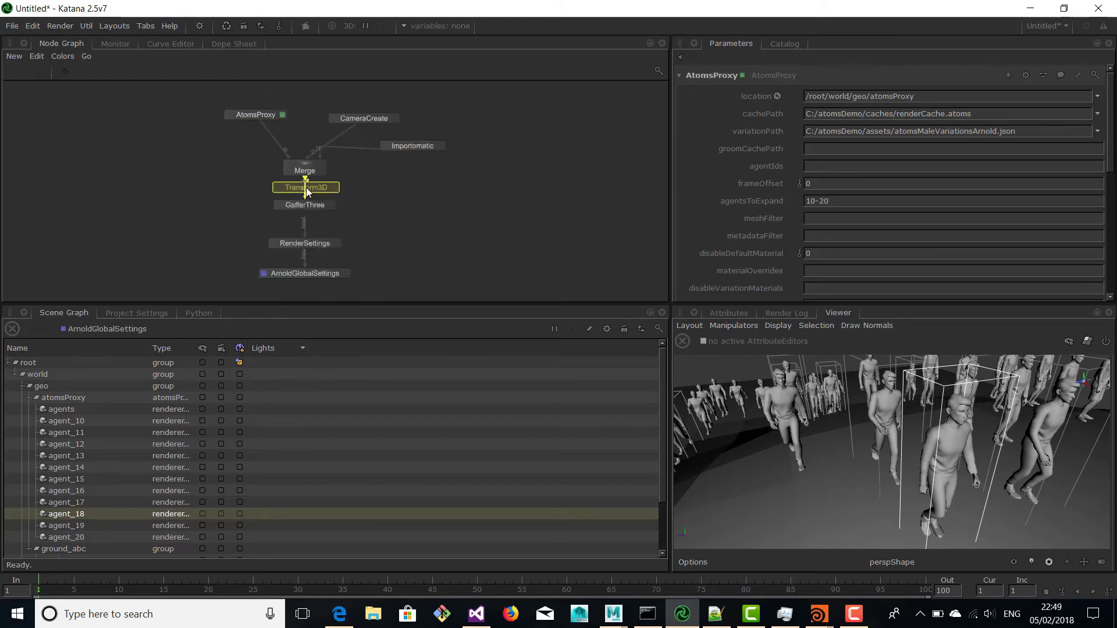
click(377, 191)
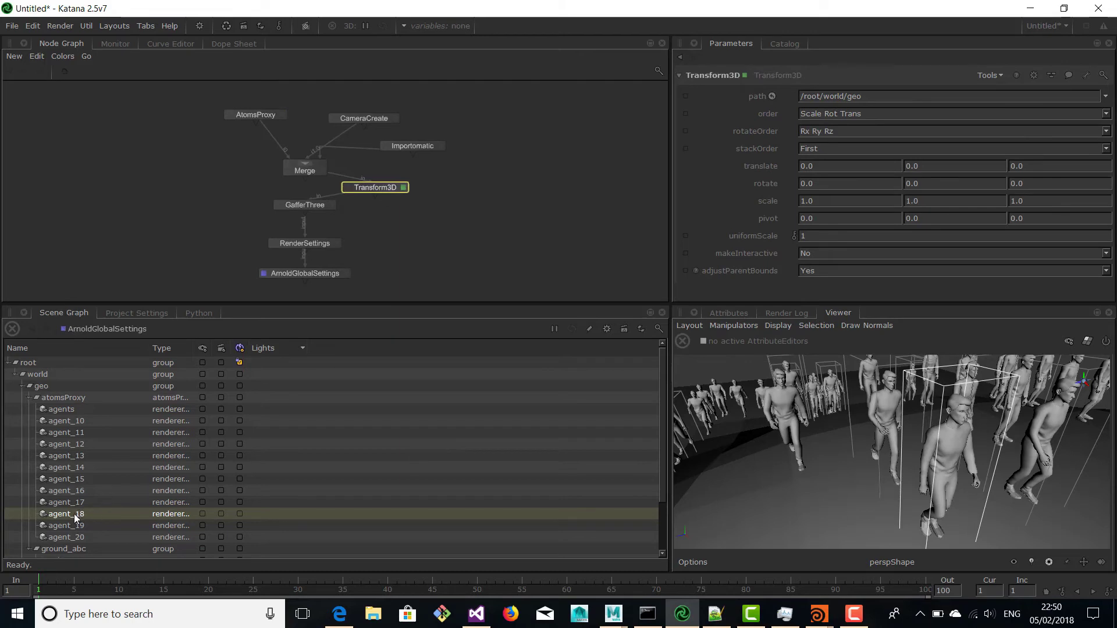
Step: Set the Transform3D path to /root/world/geo/atomsProxy/agent_18 and makeInteractive to Yes
drag(76, 516, 832, 96)
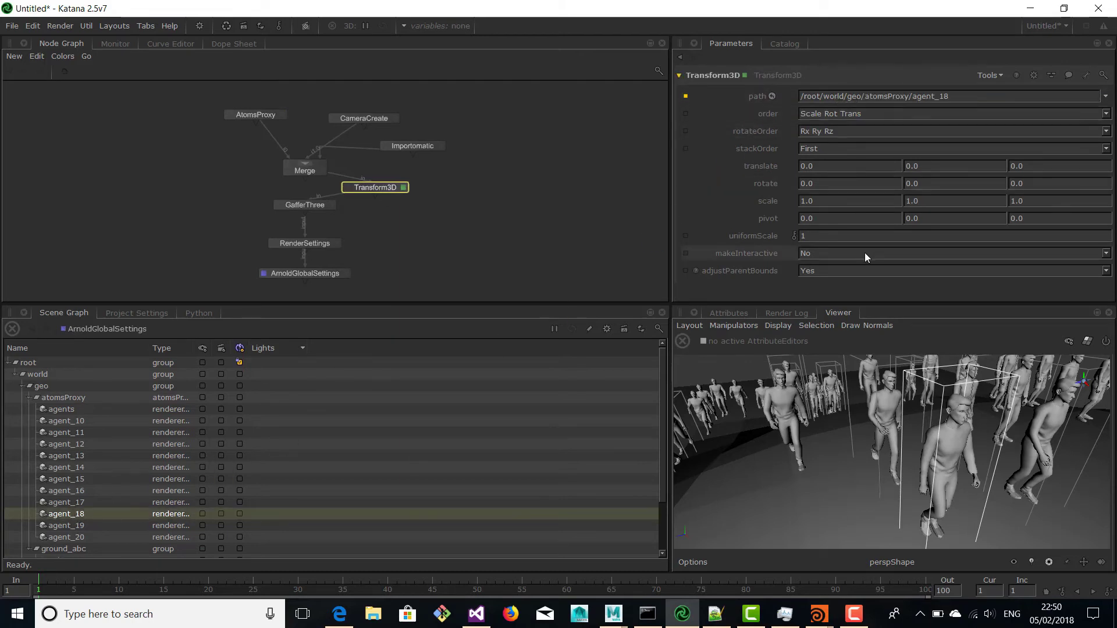
click(829, 253)
click(824, 263)
Step: Open the ArnoldGlobalSettings parameters and move agent_18 across the ground with the translate manipulator
click(747, 325)
click(733, 375)
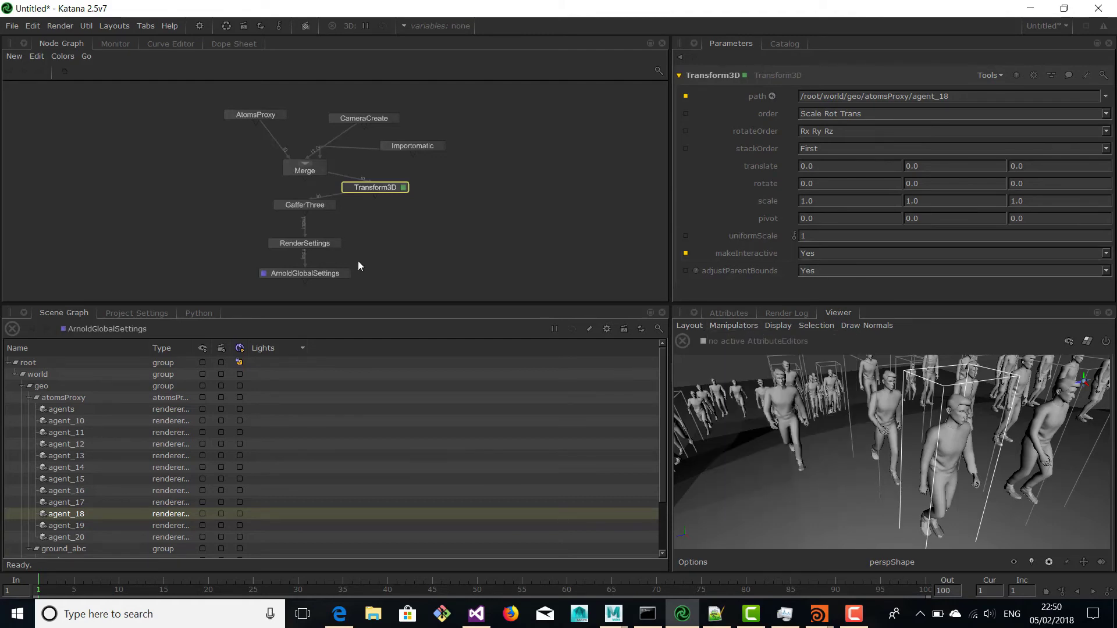
click(346, 274)
scroll(826, 433, down, 3)
alt+drag(914, 448, 667, 533)
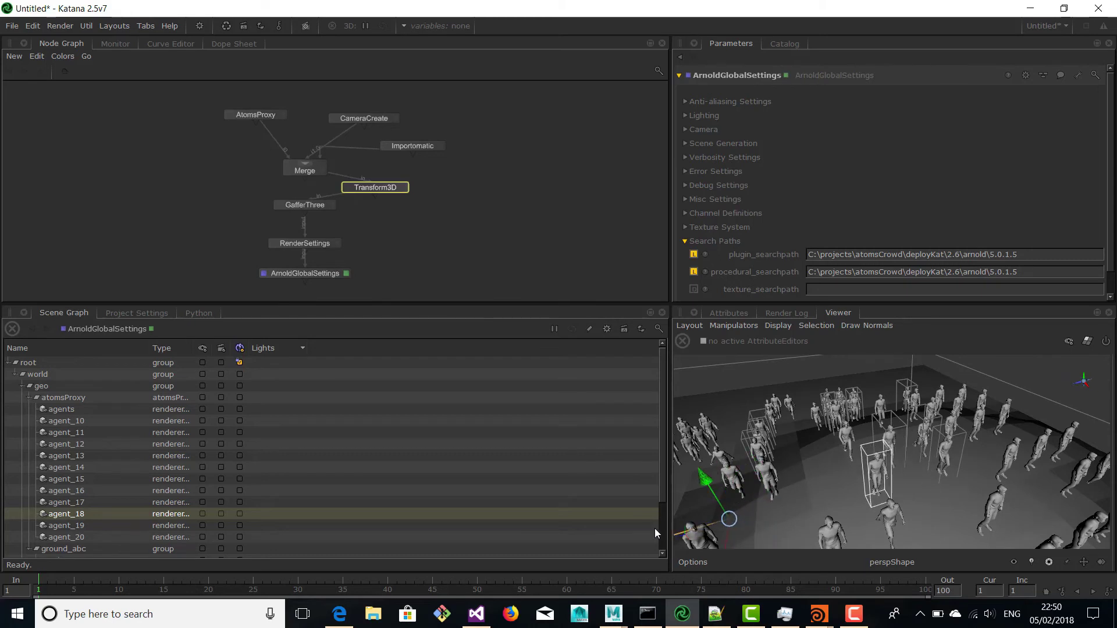
scroll(716, 514, down, 3)
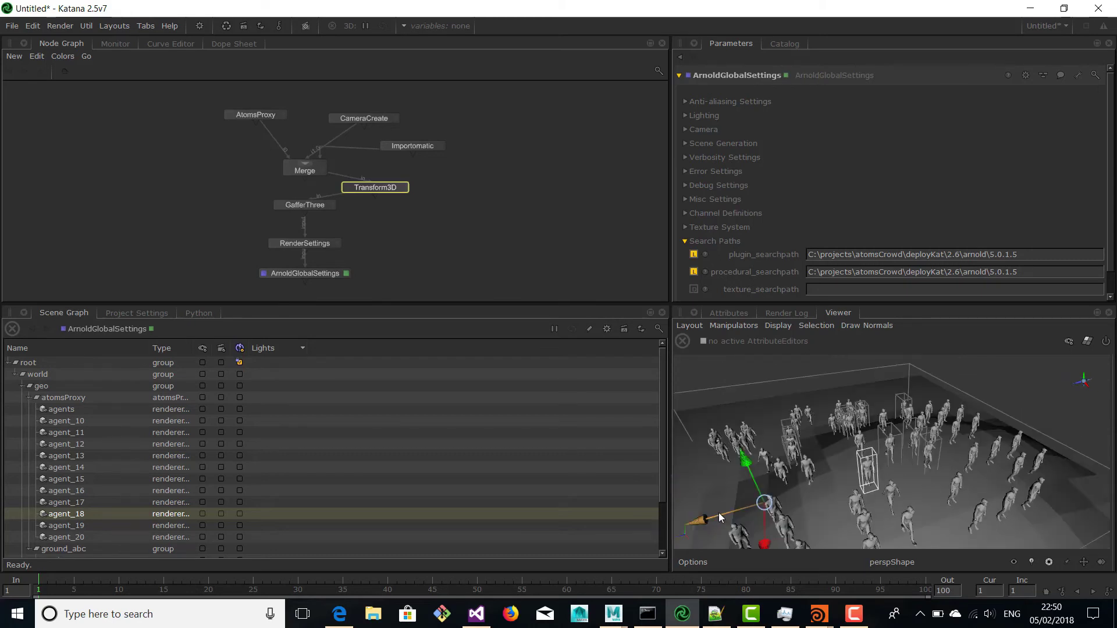
drag(762, 545, 820, 560)
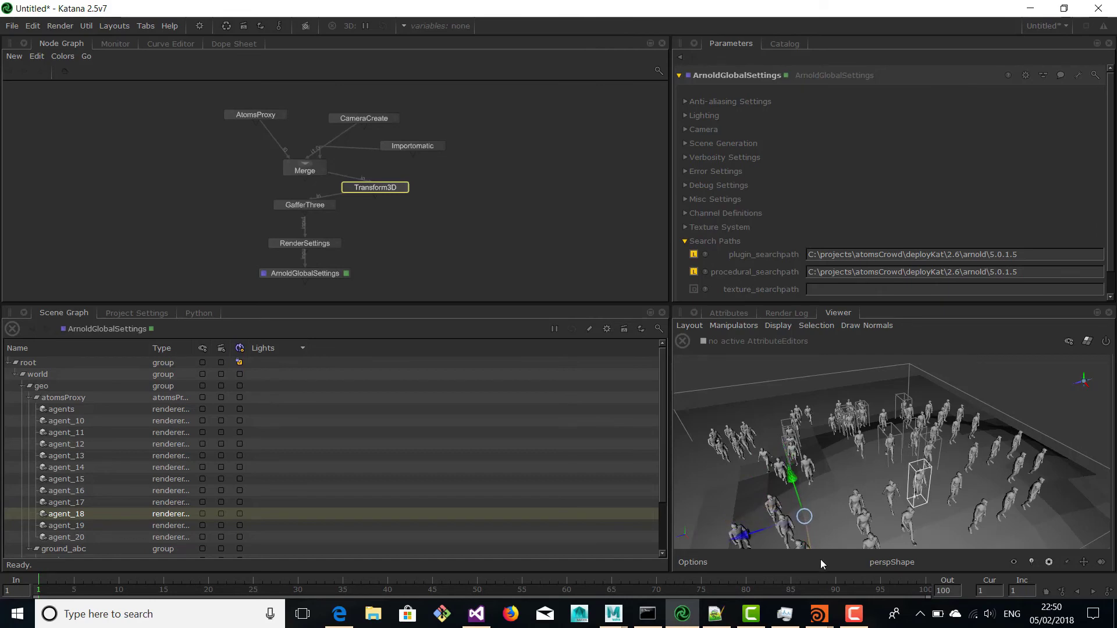
alt+drag(814, 464, 907, 454)
alt+right_drag(907, 453, 947, 469)
alt+drag(948, 469, 890, 482)
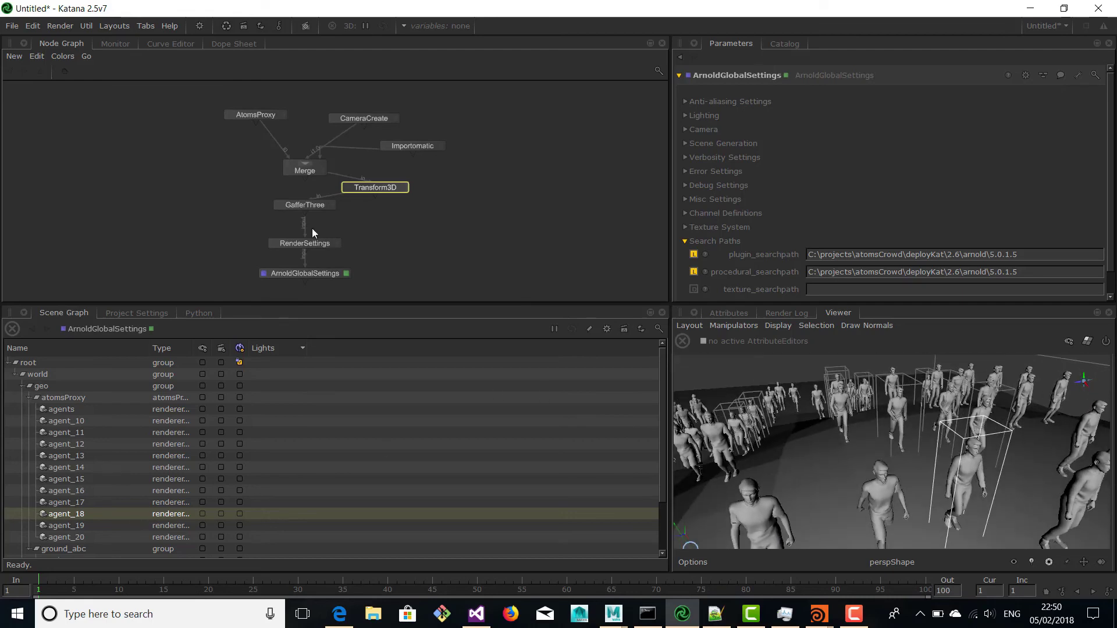
Step: Insert an AttributeSet node between the Transform3D and GafferThree nodes
key(Tab)
text(attribute)
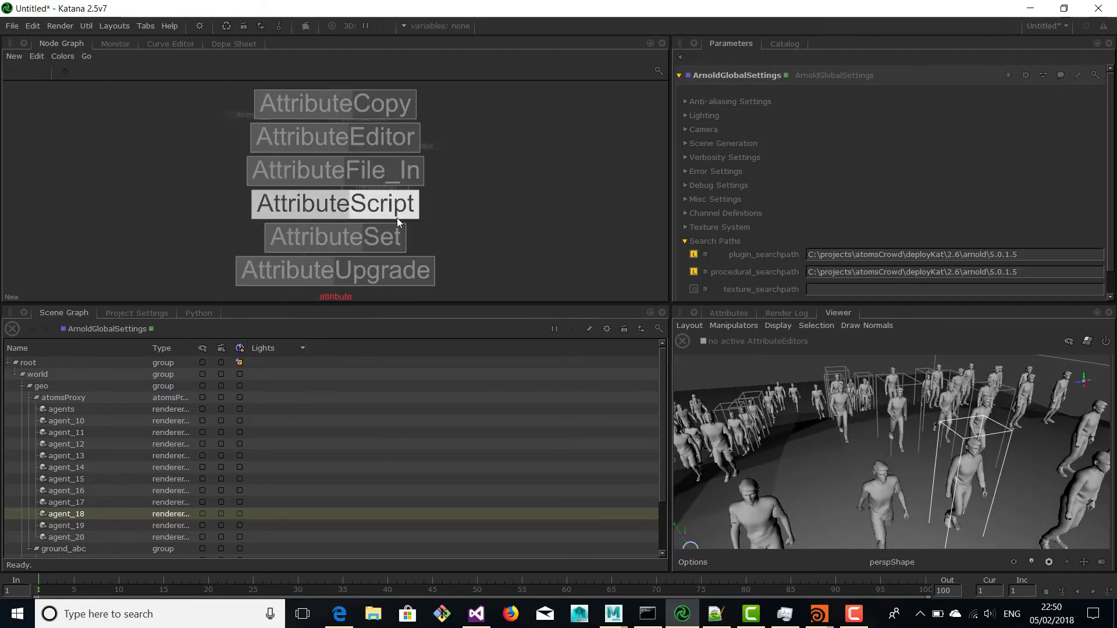
key(Down)
key(Down)
click(354, 250)
click(375, 216)
click(316, 213)
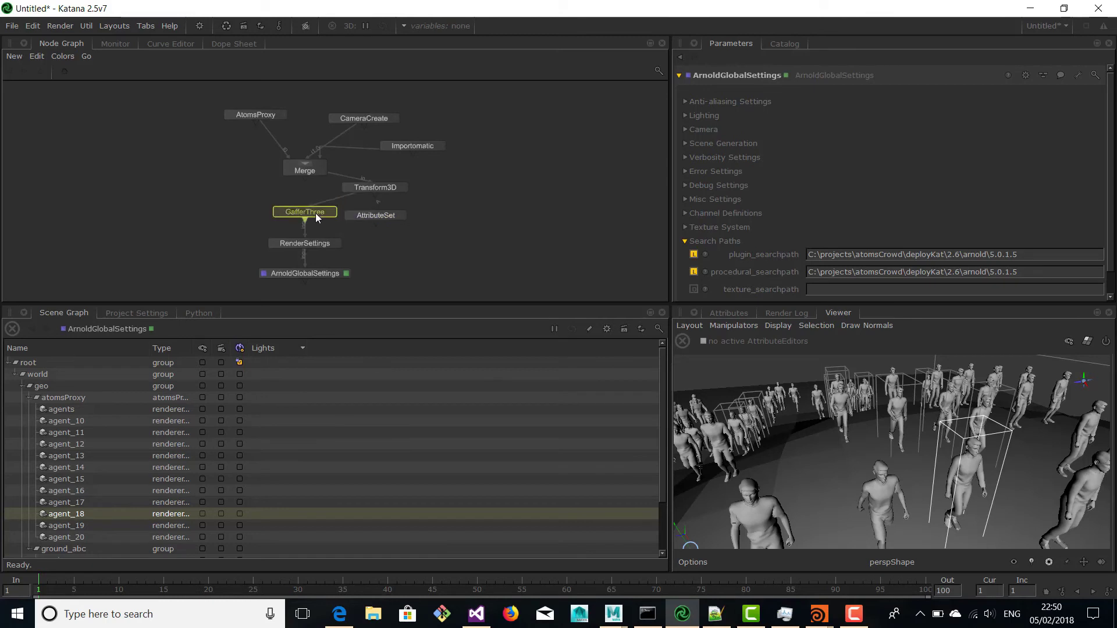
mouse_move(374, 217)
mouse_down()
mouse_move(331, 202)
mouse_move(379, 207)
mouse_up()
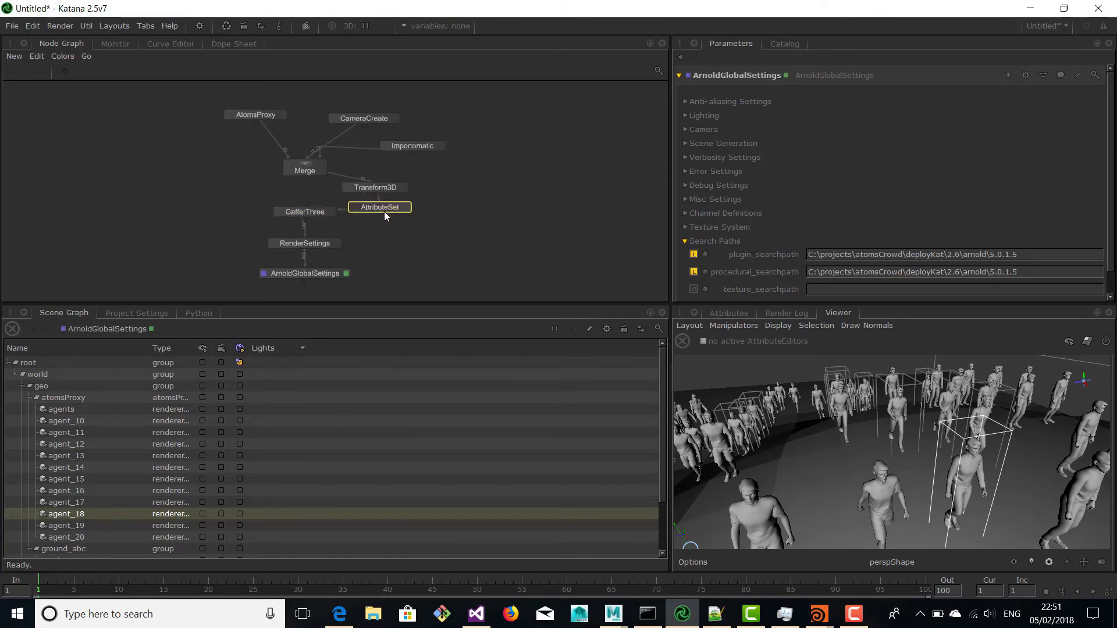
Step: Add the selected agent_18 location to the AttributeSet paths and remove the empty path entry
click(405, 207)
click(1072, 114)
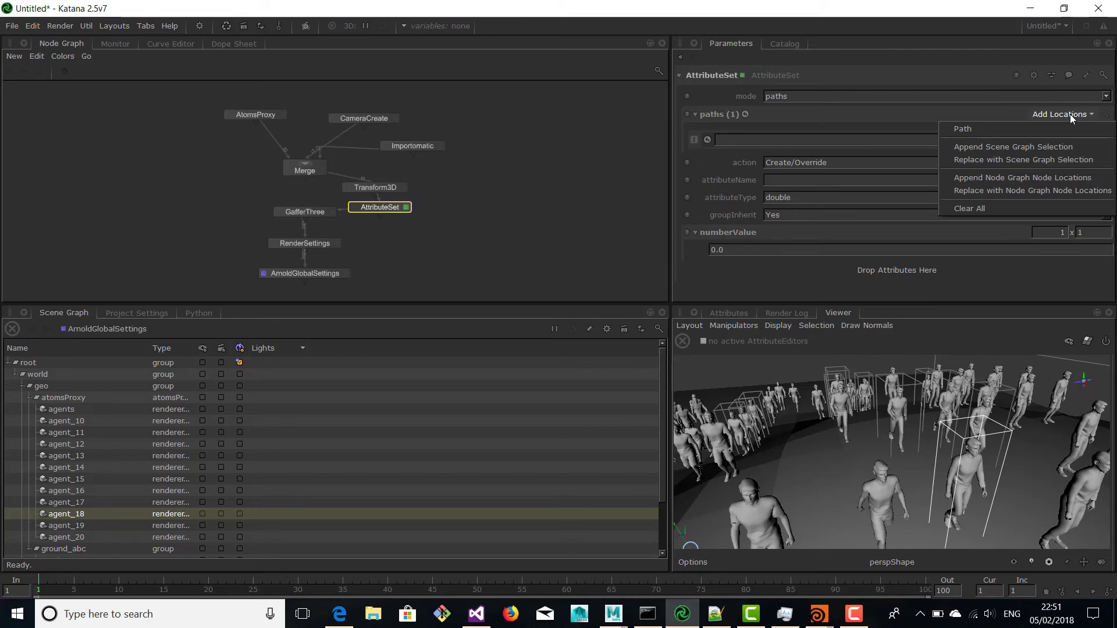
click(1054, 116)
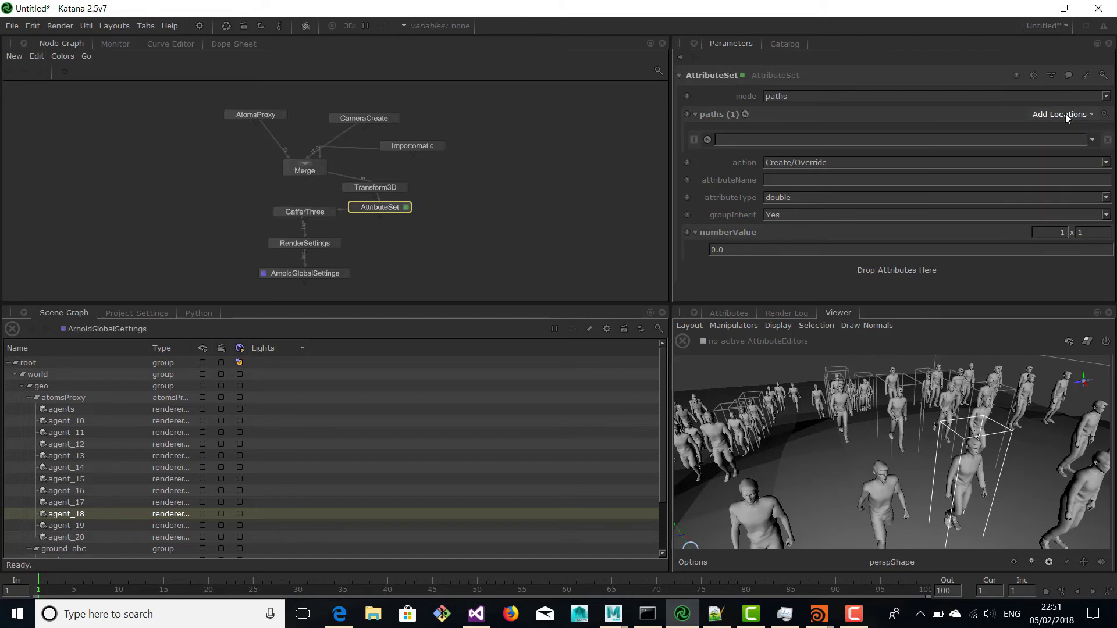
click(1065, 113)
click(1017, 149)
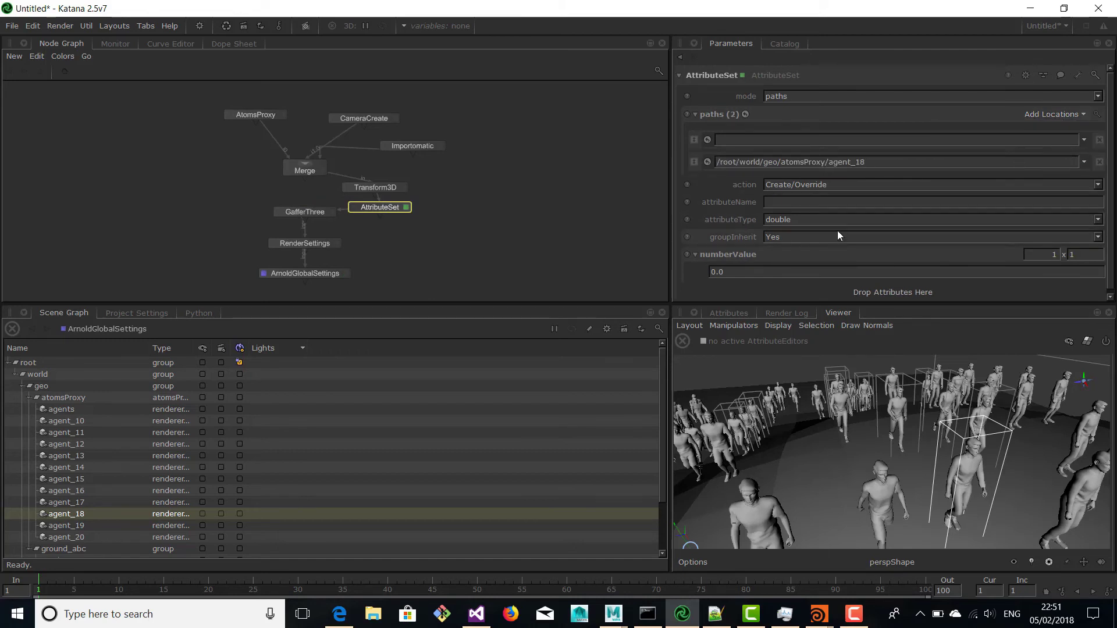
click(1099, 140)
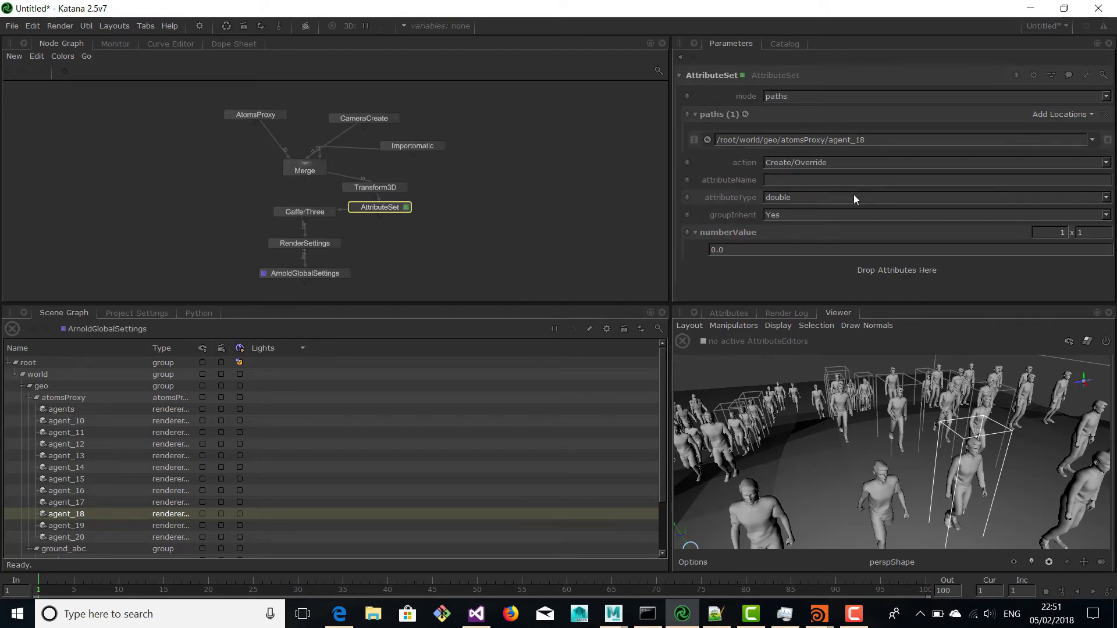
Step: Use agent_18's rendererProcedural.args.agentVariation attribute as the AttributeSet attributeName
click(730, 314)
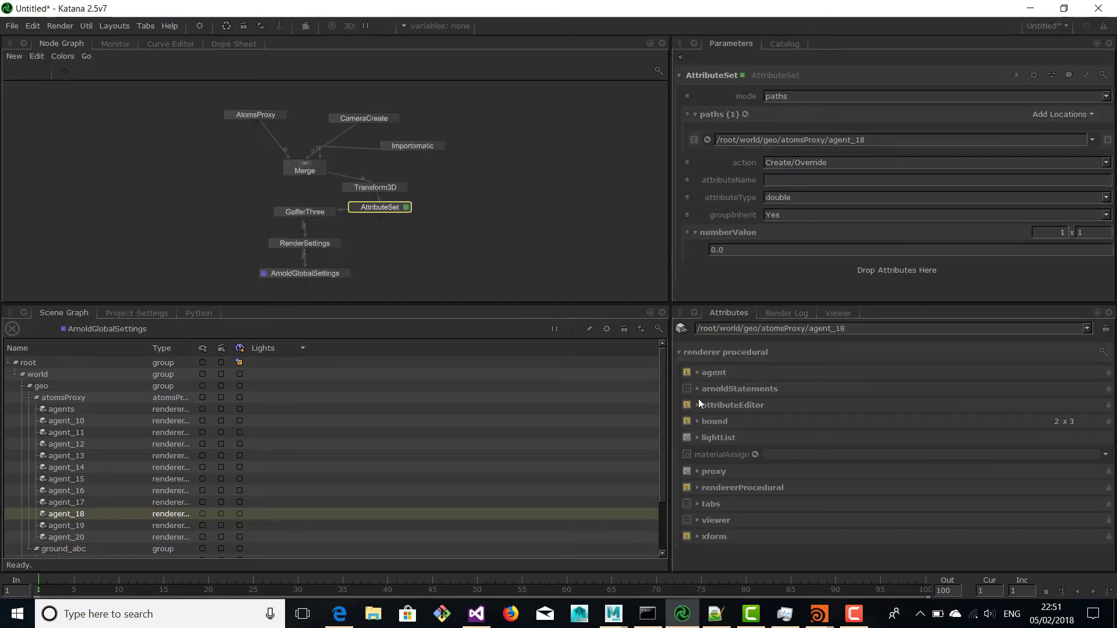
click(697, 488)
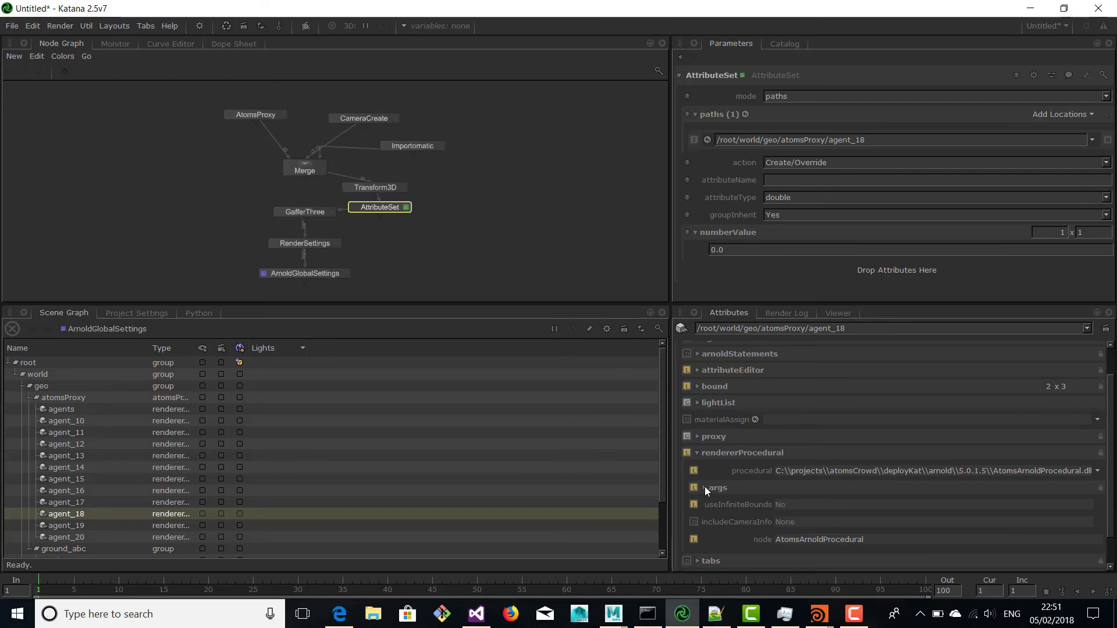
click(704, 487)
scroll(728, 483, down, 2)
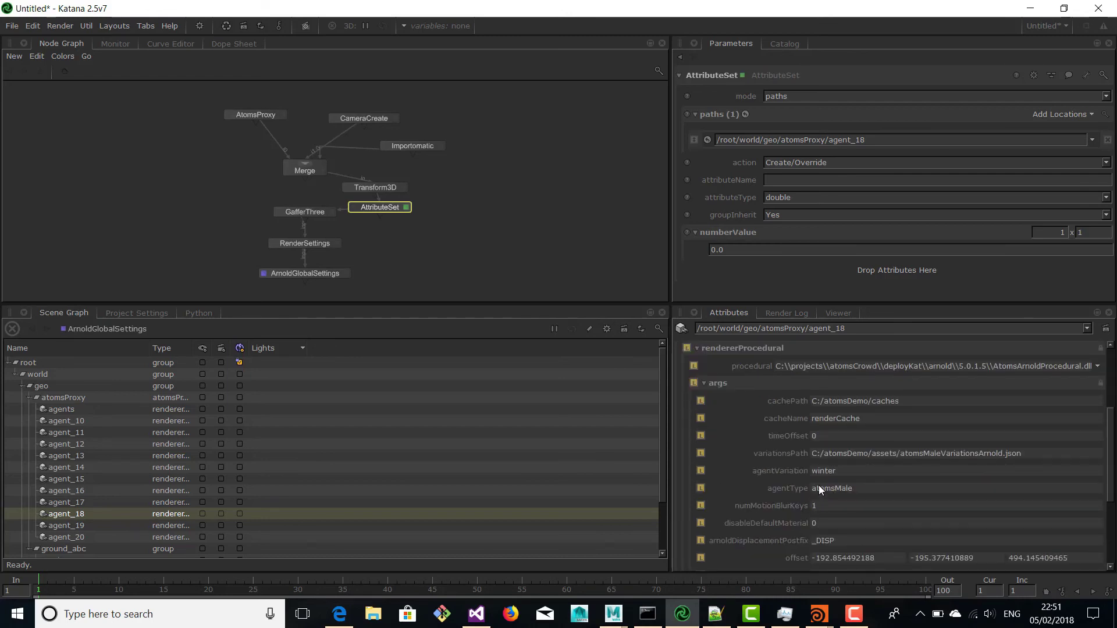
drag(798, 471, 795, 259)
Step: Set the AttributeSet attributeType to string and its stringValue to summer
click(831, 197)
click(809, 237)
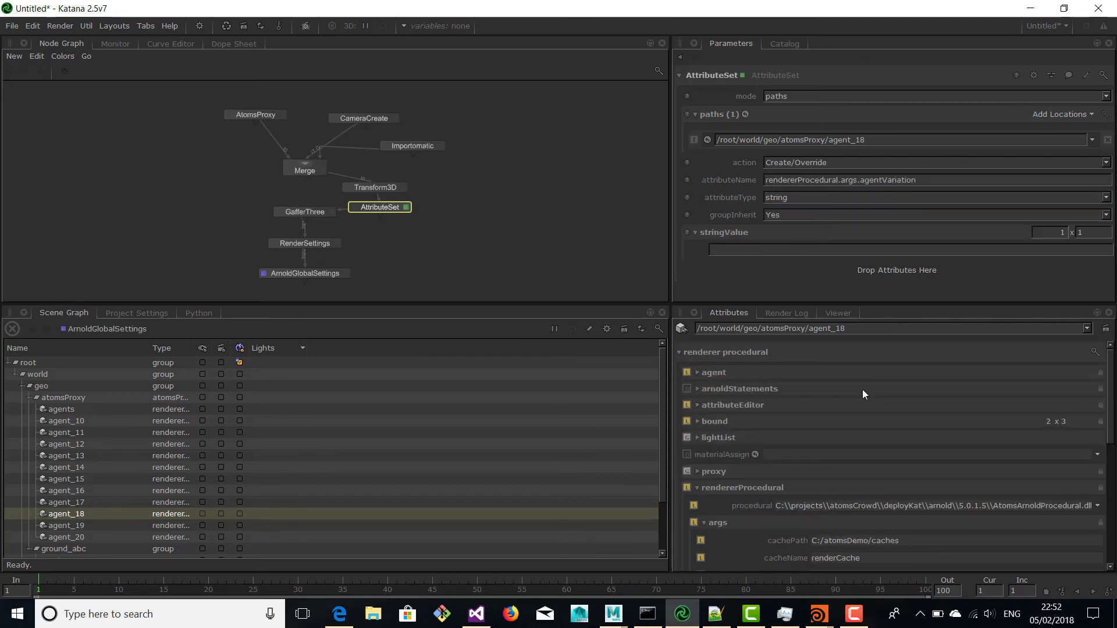
scroll(862, 389, down, 6)
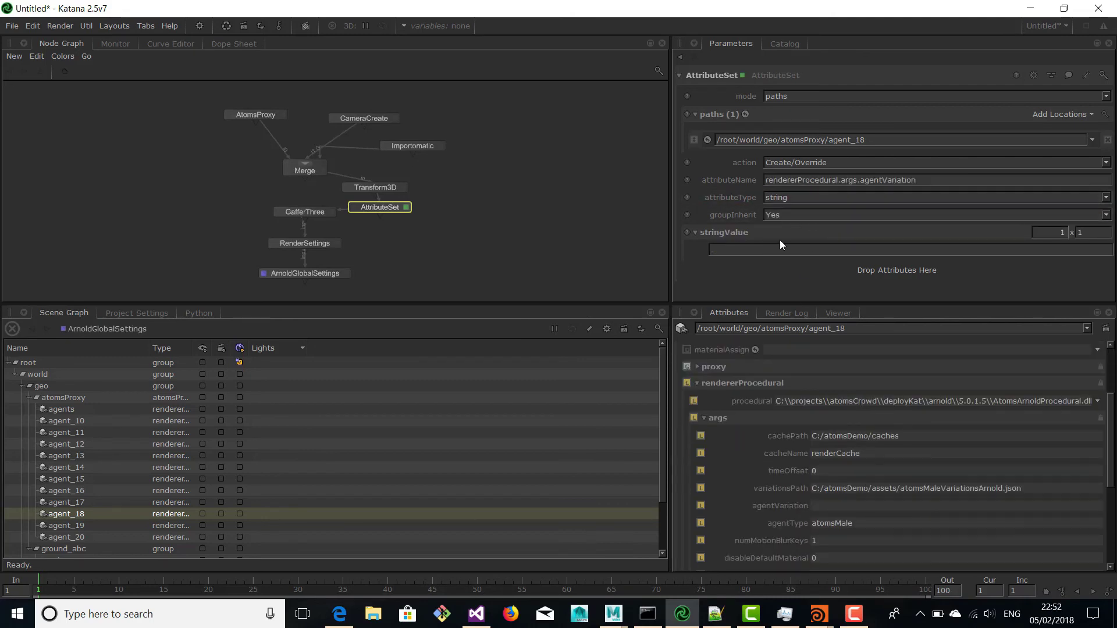
text(summer)
key(Return)
Step: Compare agent_18 up close in the viewer with the AttributeSet node bypassed and reconnected to GafferThree
click(839, 313)
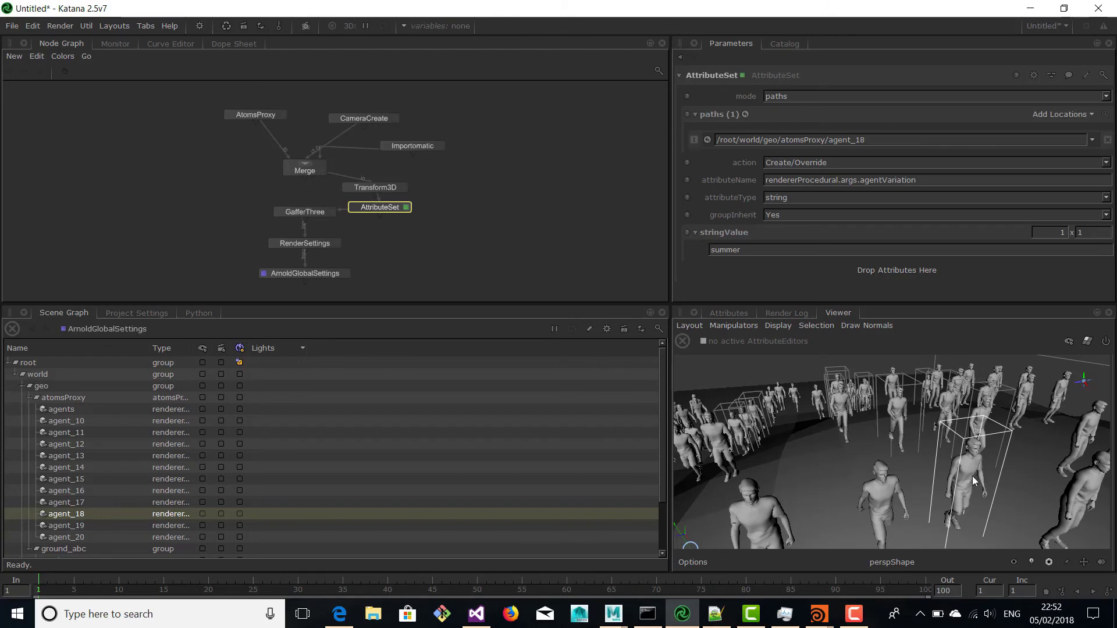
alt+drag(972, 476, 895, 459)
alt+right_drag(895, 459, 920, 466)
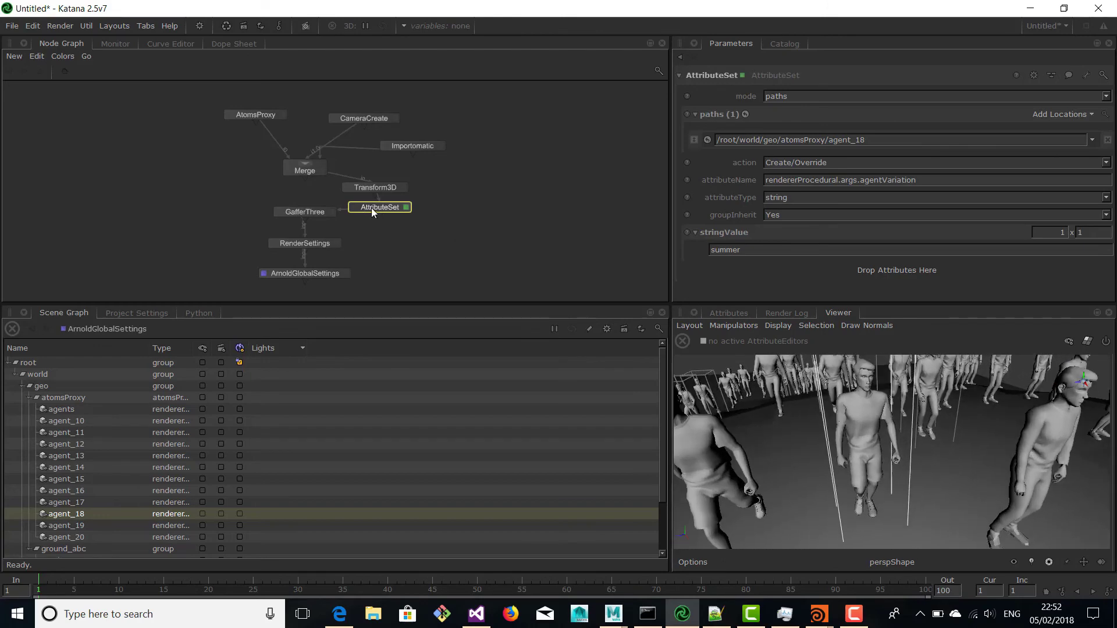
drag(379, 209, 310, 212)
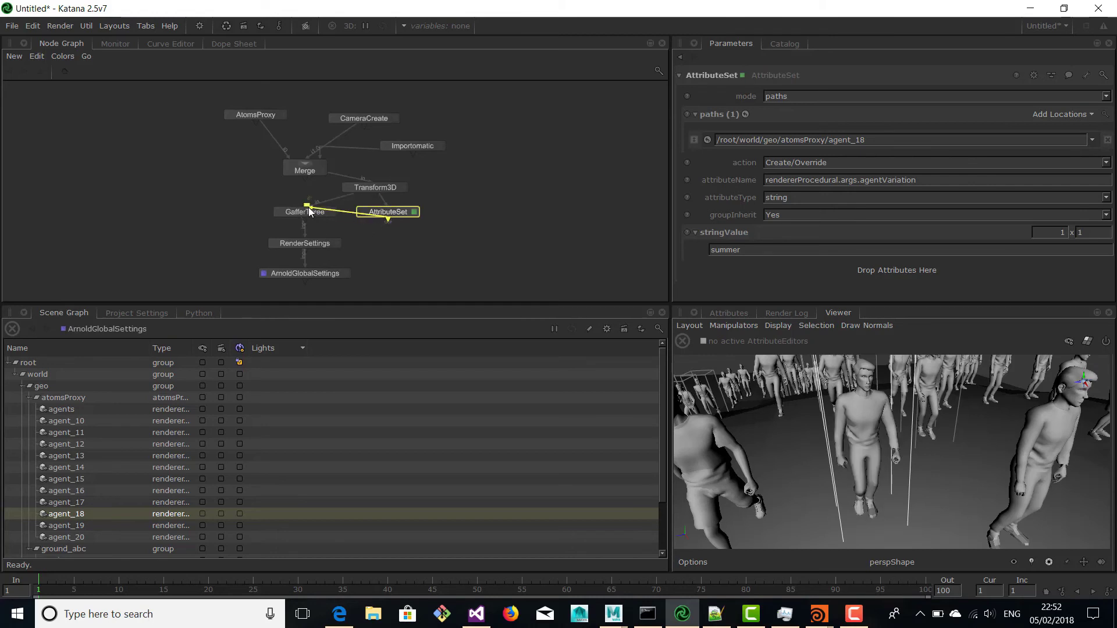
Step: Switch the viewer to the scene camera and reposition it to frame agent_18 in the center
scroll(877, 431, down, 5)
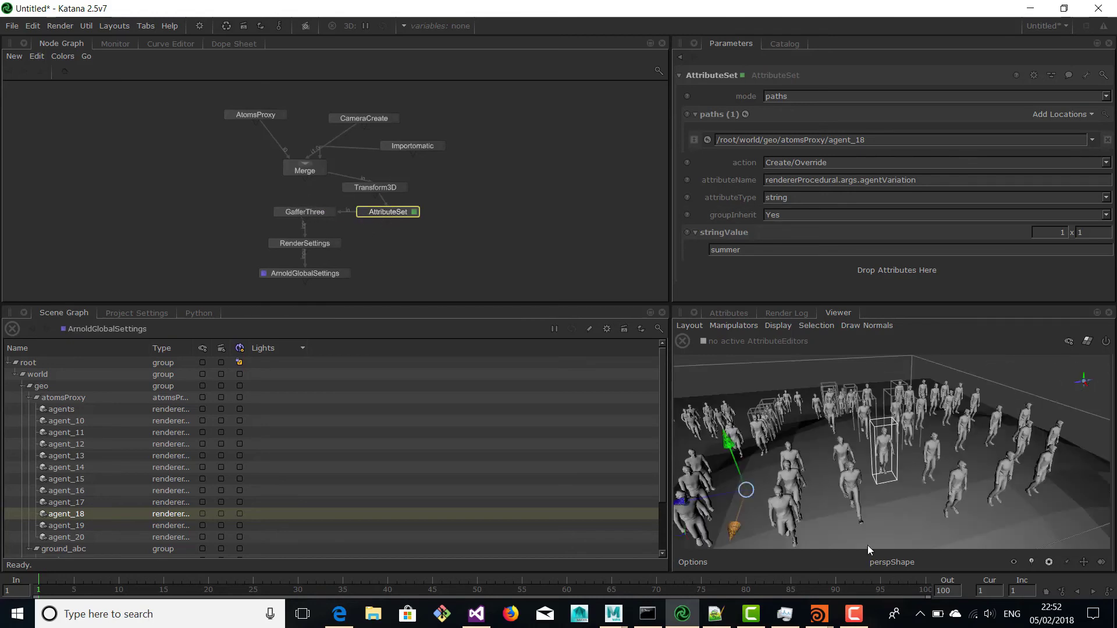
click(899, 563)
click(911, 572)
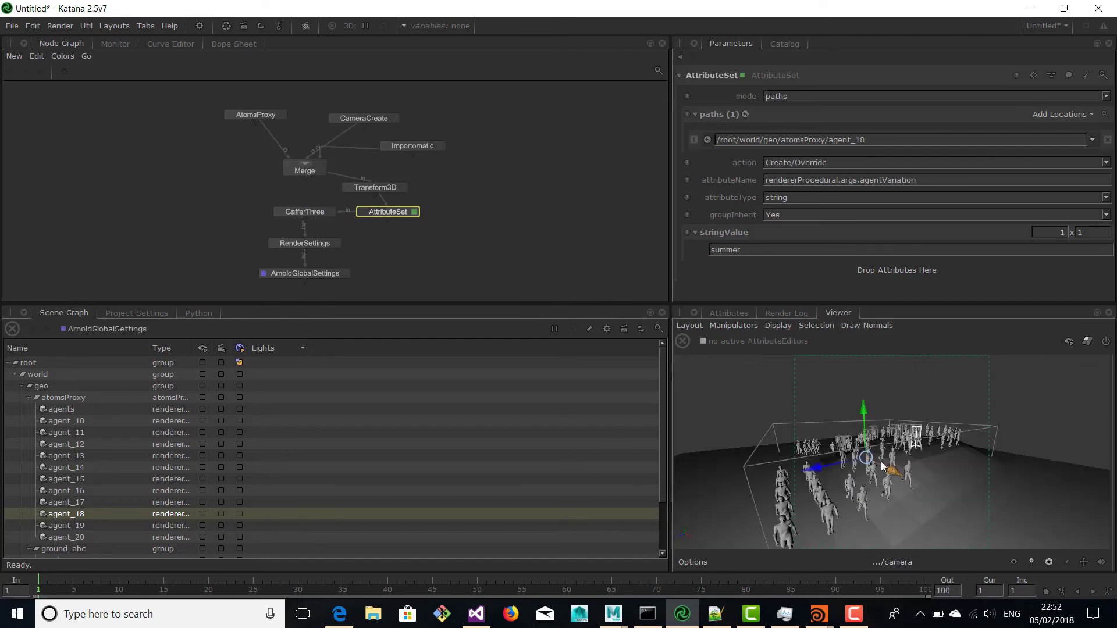
alt+drag(954, 449, 880, 467)
alt+right_drag(880, 467, 903, 490)
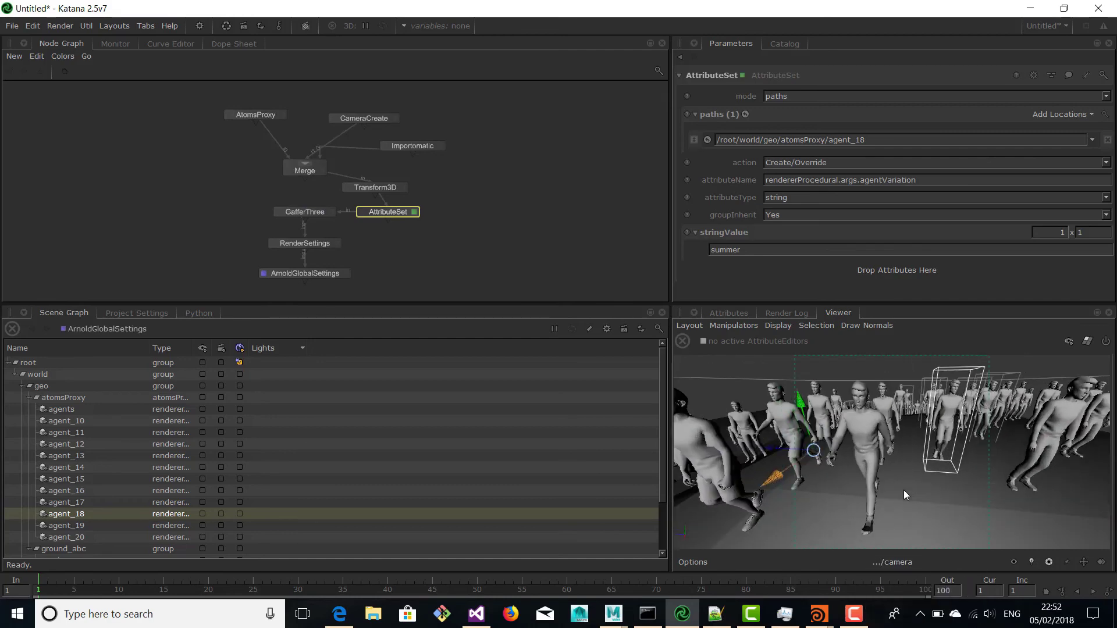
alt+drag(903, 489, 870, 499)
Step: Start a render from the ArnoldGlobalSettings node and examine agent_18 in the Monitor
double_click(341, 273)
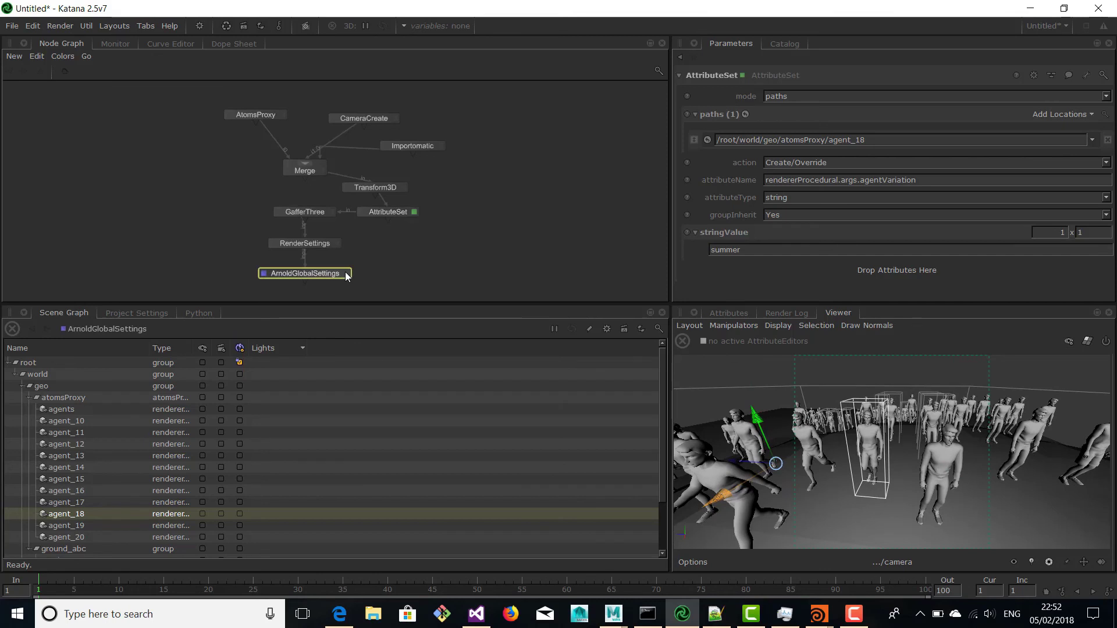
right_click(316, 275)
click(341, 294)
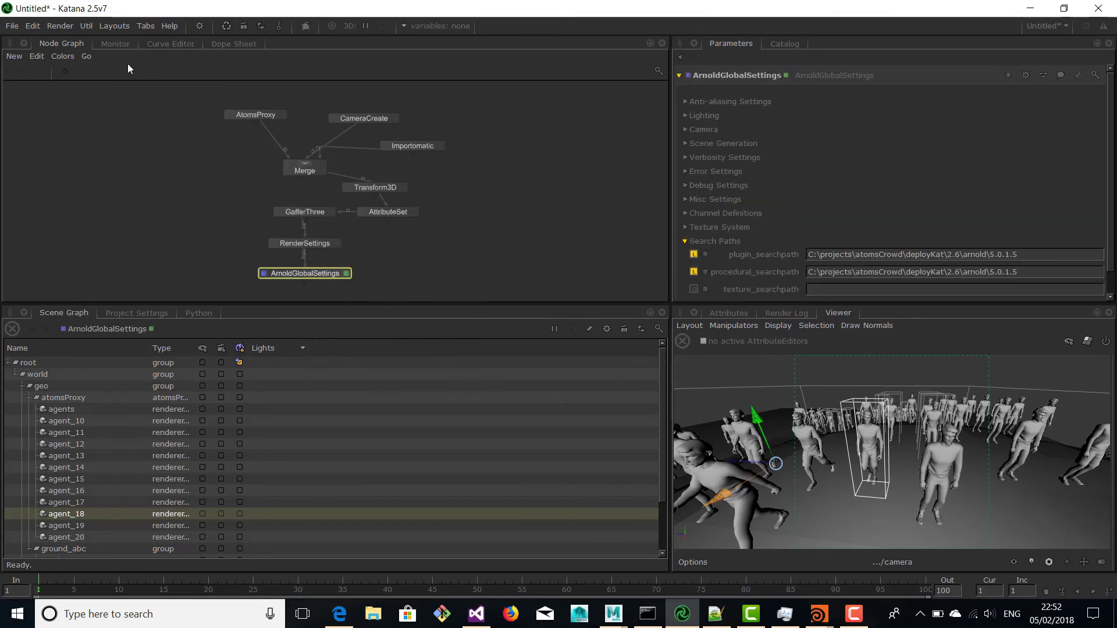
click(123, 43)
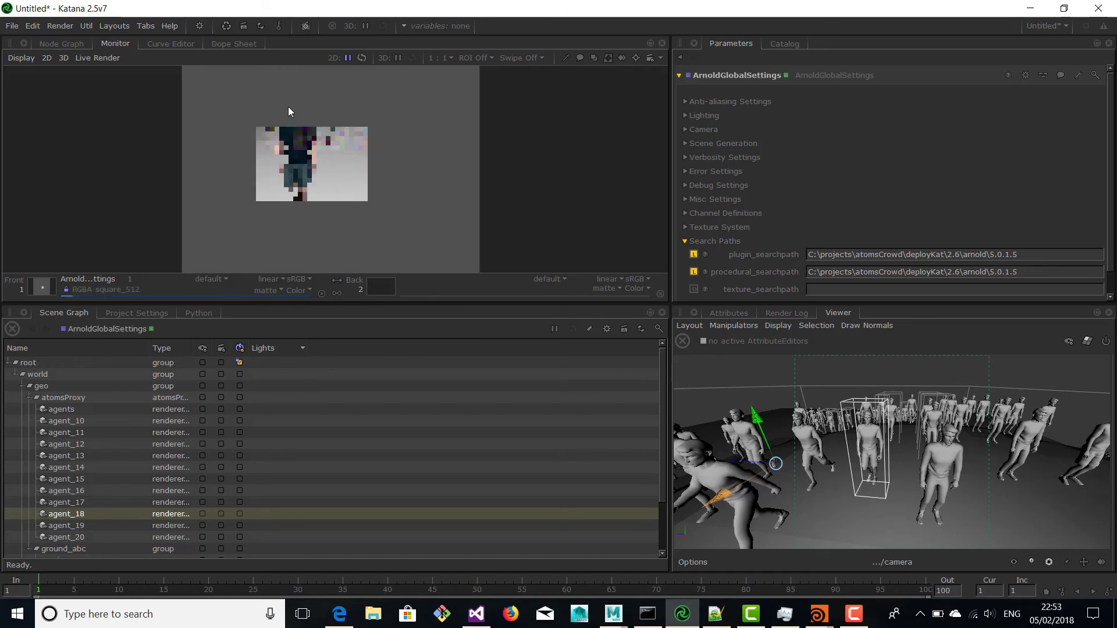
Step: Connect Transform3D directly to GafferThree, bypassing AttributeSet, and check the updated render in the Monitor
click(79, 43)
click(376, 195)
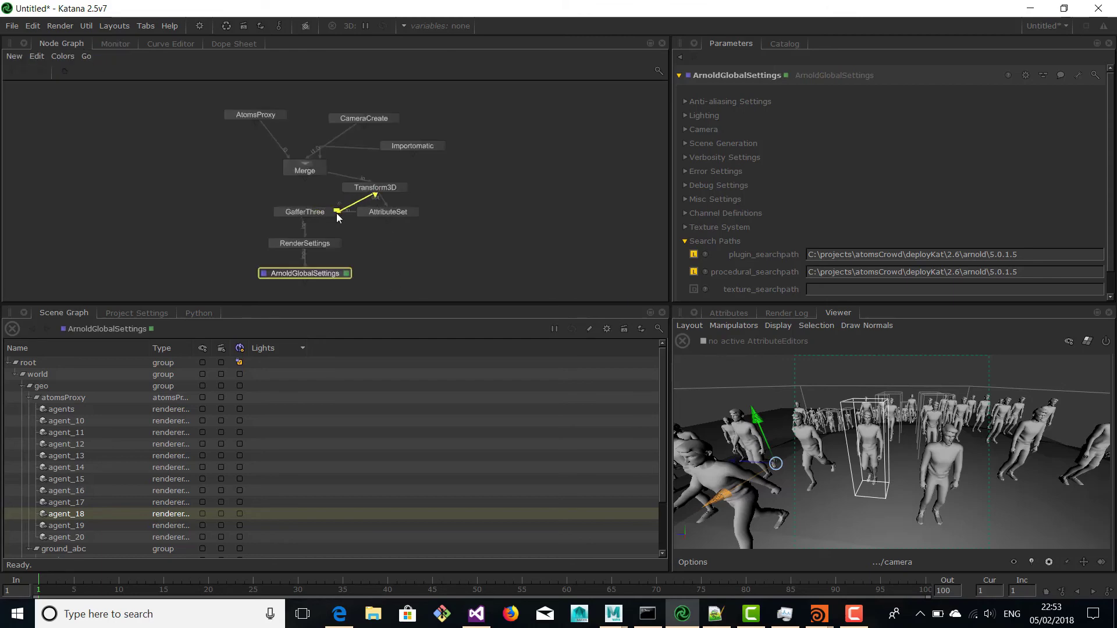
click(338, 213)
click(124, 44)
click(61, 44)
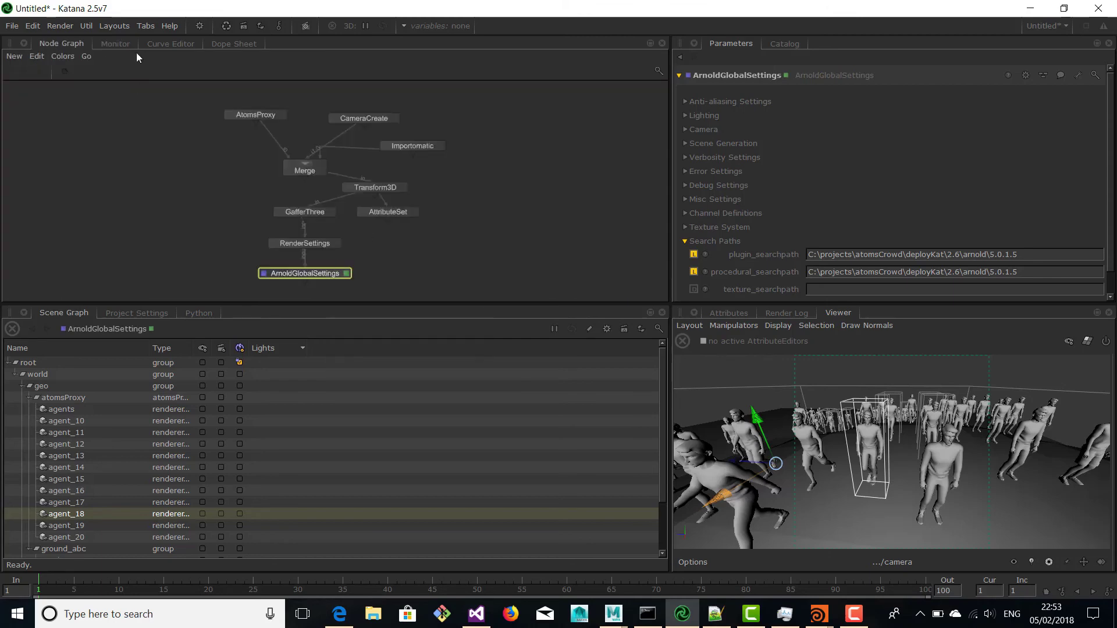
click(115, 44)
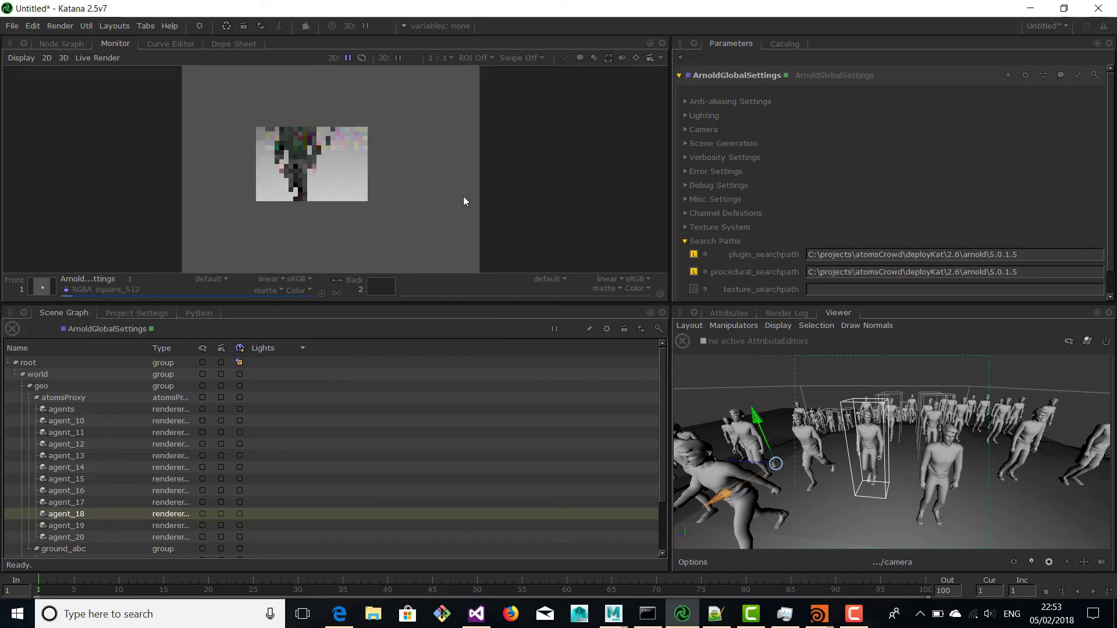
click(61, 44)
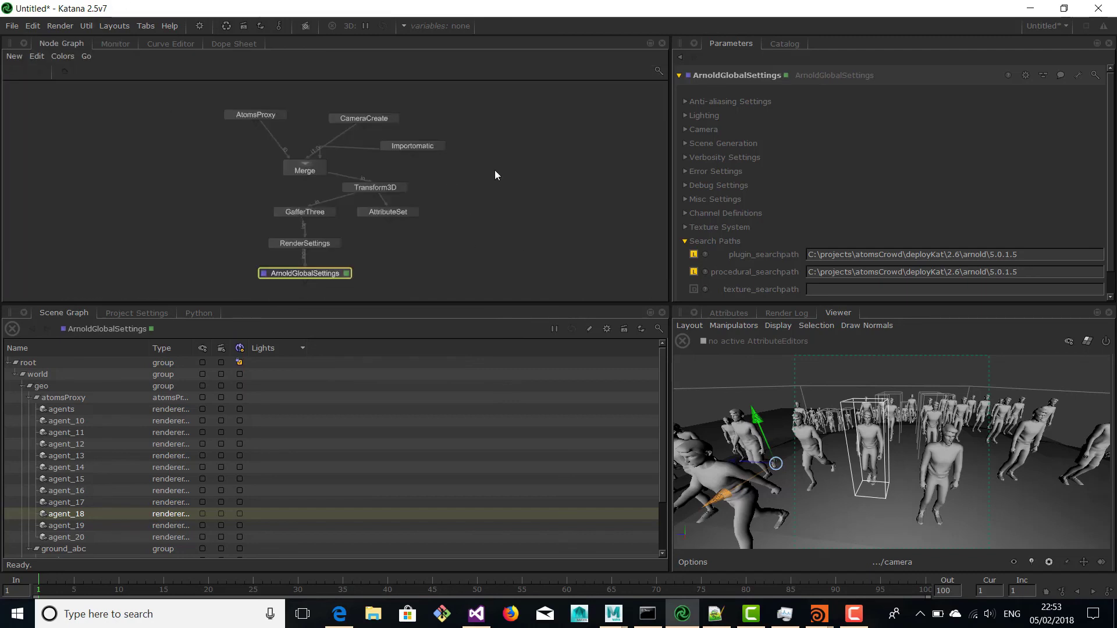
Step: Add a Material node to the node graph, route AttributeSet back into GafferThree, and open the new material's parameters
key(Tab)
text(materi)
key(Up)
key(Return)
click(485, 199)
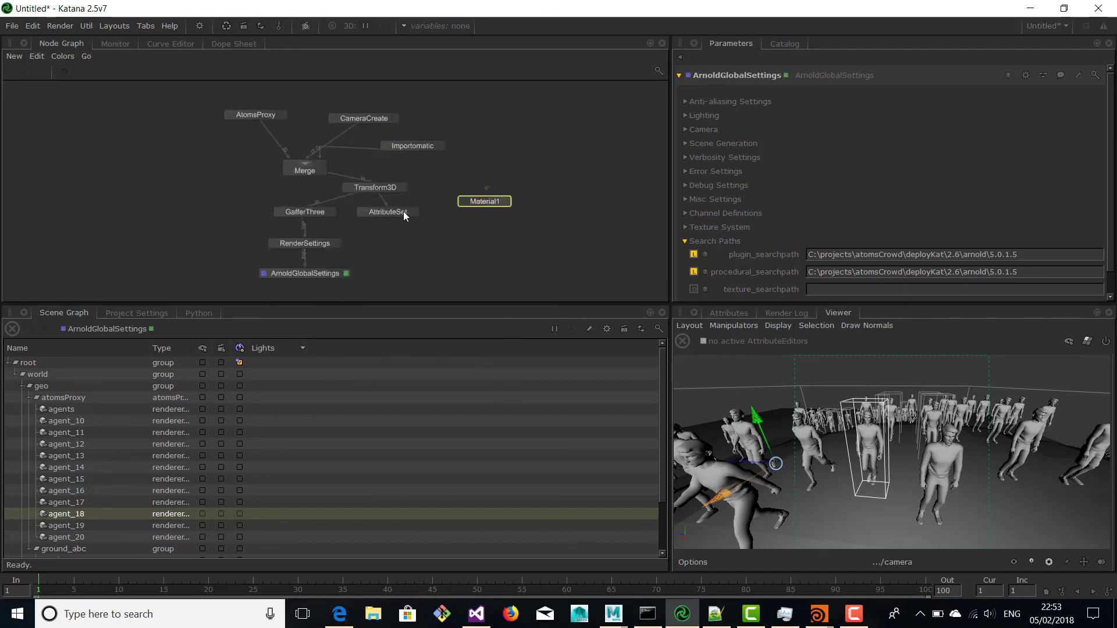
click(488, 225)
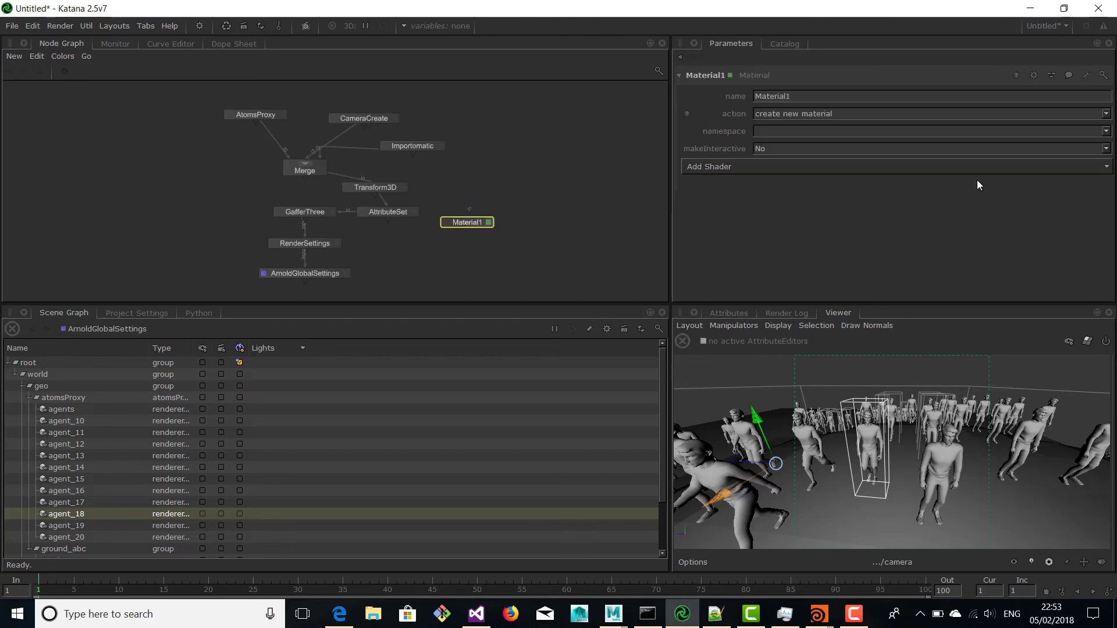
Step: Add an Arnold surface shader to Material1 and choose standard_surface as its type
click(727, 167)
click(729, 189)
click(908, 194)
text(sta)
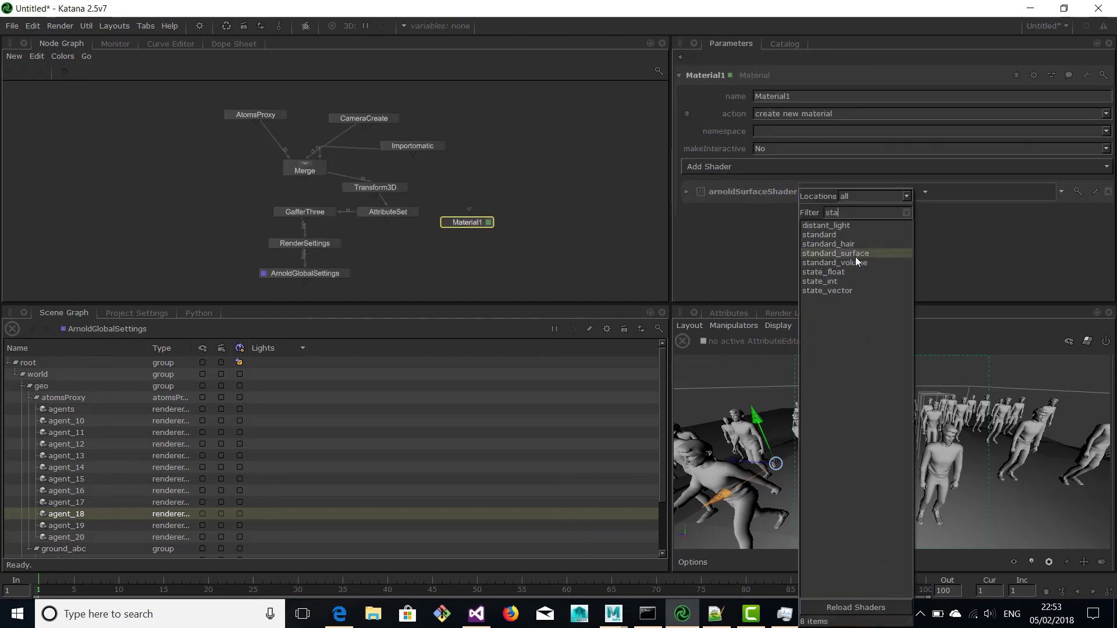
click(854, 255)
Step: Set the standard_surface shader's base_color to dark red (0.3084, 0.0018, 0.0018)
click(695, 192)
scroll(692, 182, down, 1)
click(691, 178)
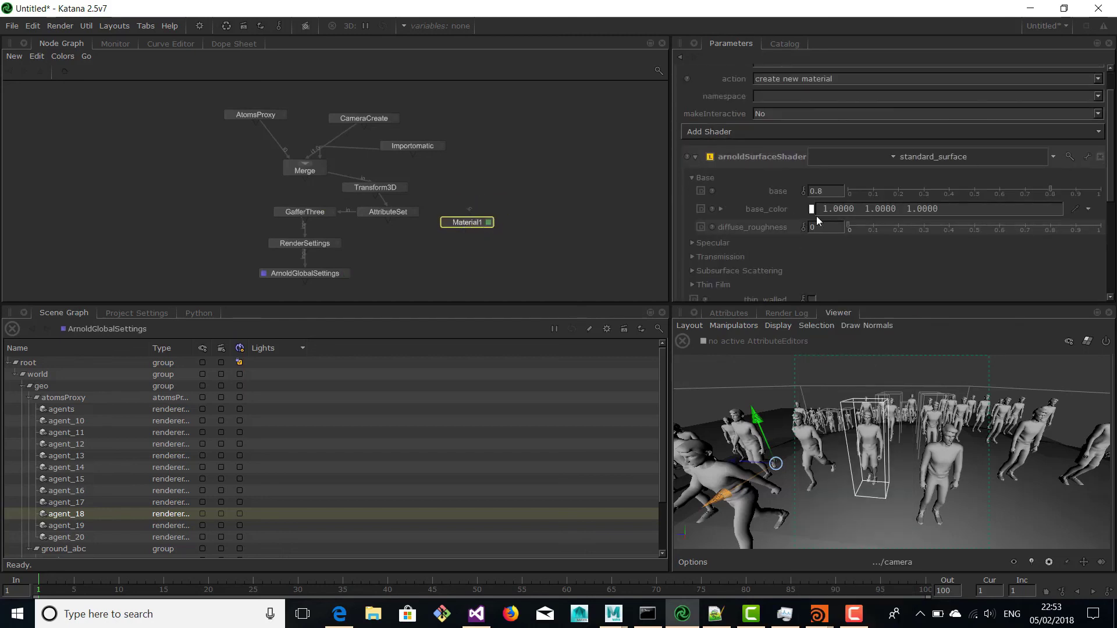
click(812, 210)
click(528, 329)
click(628, 389)
Step: Add an ArnoldMaterialSettings node, feed Material1 into it, and connect its output to the Merge node
drag(472, 221, 488, 179)
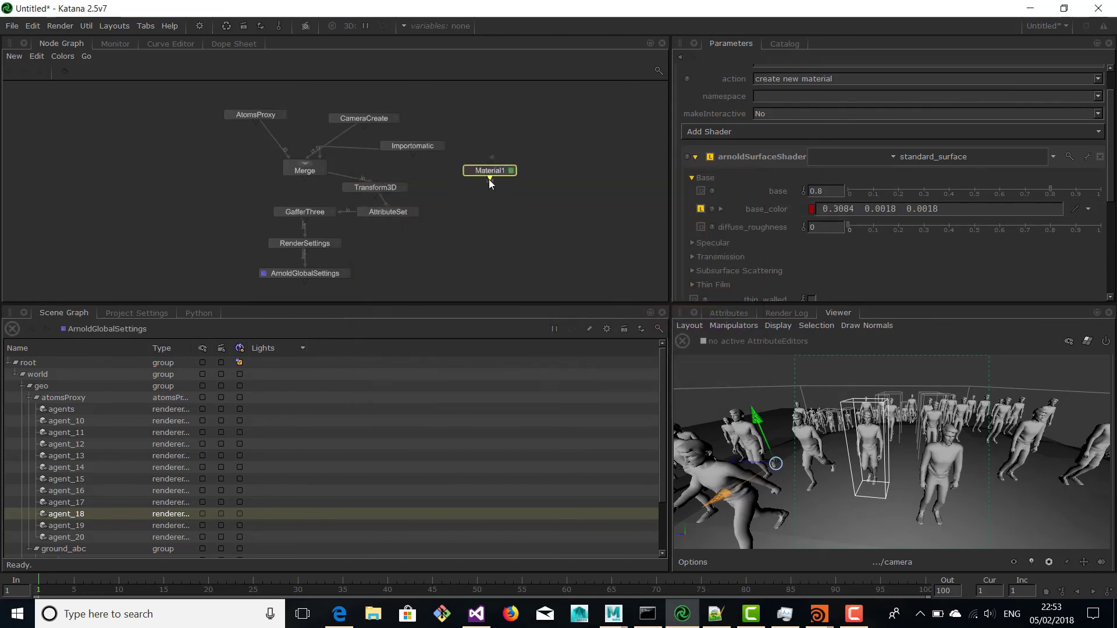
key(Tab)
text(arnoldma)
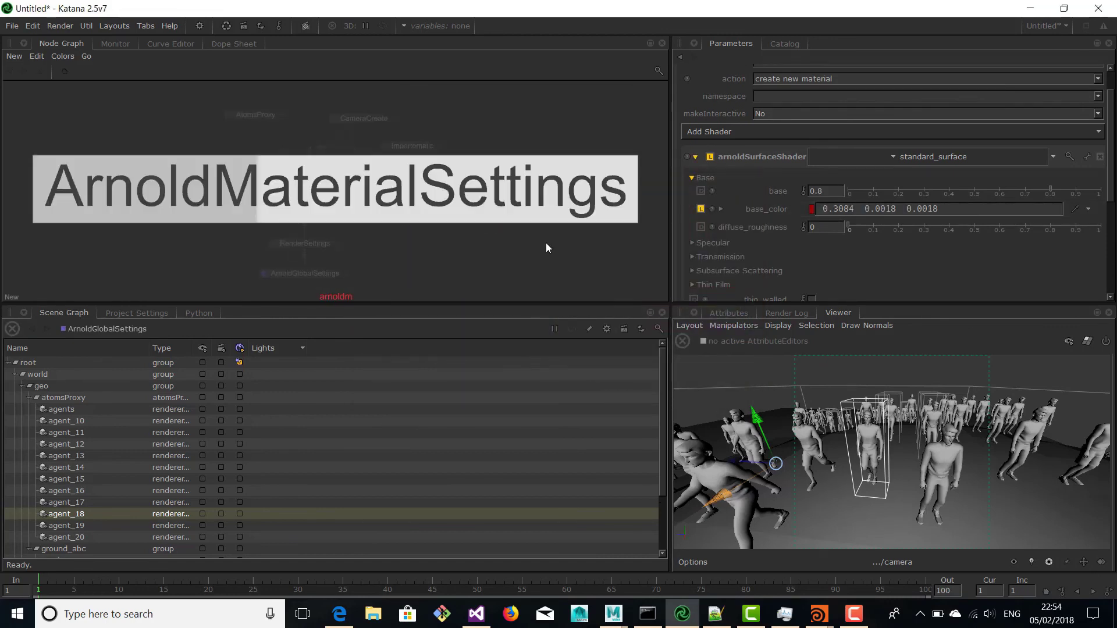
key(Return)
click(459, 172)
drag(503, 173, 556, 166)
Step: Set forceSurfaceName to summerShader in ArnoldMaterialSettings and add a CEL statement targeting the Material1 material
click(547, 207)
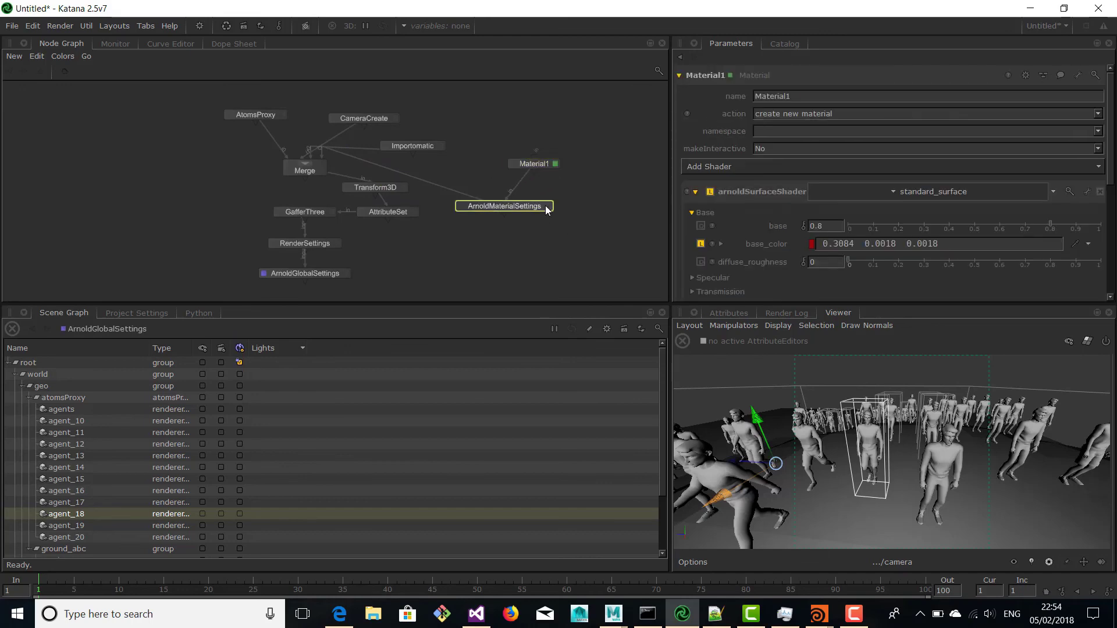
click(847, 136)
text(summerShader)
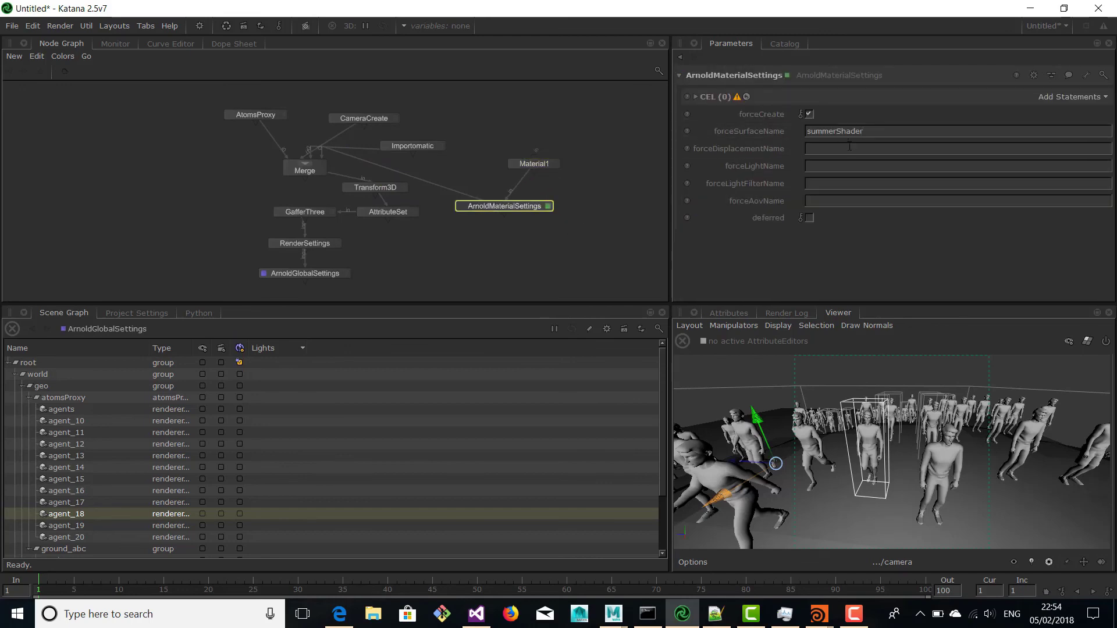
click(1069, 97)
click(1028, 110)
drag(535, 165, 737, 145)
Step: Set sceneMaterials to summerShader on the AtomsProxy node
click(282, 115)
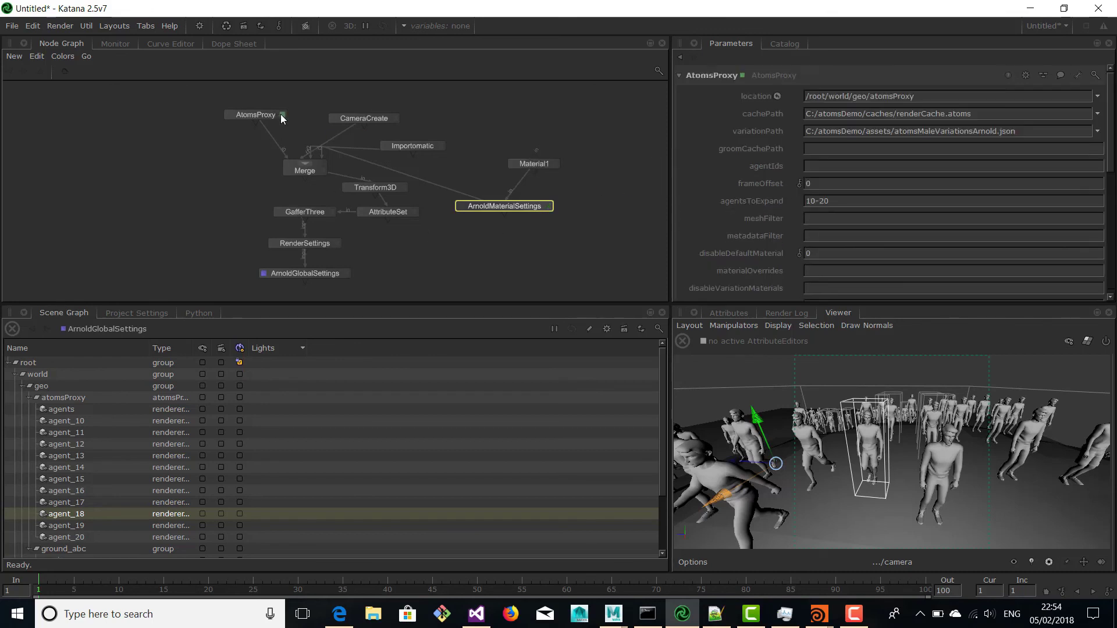
scroll(839, 265, down, 1)
click(839, 271)
text(summerShader)
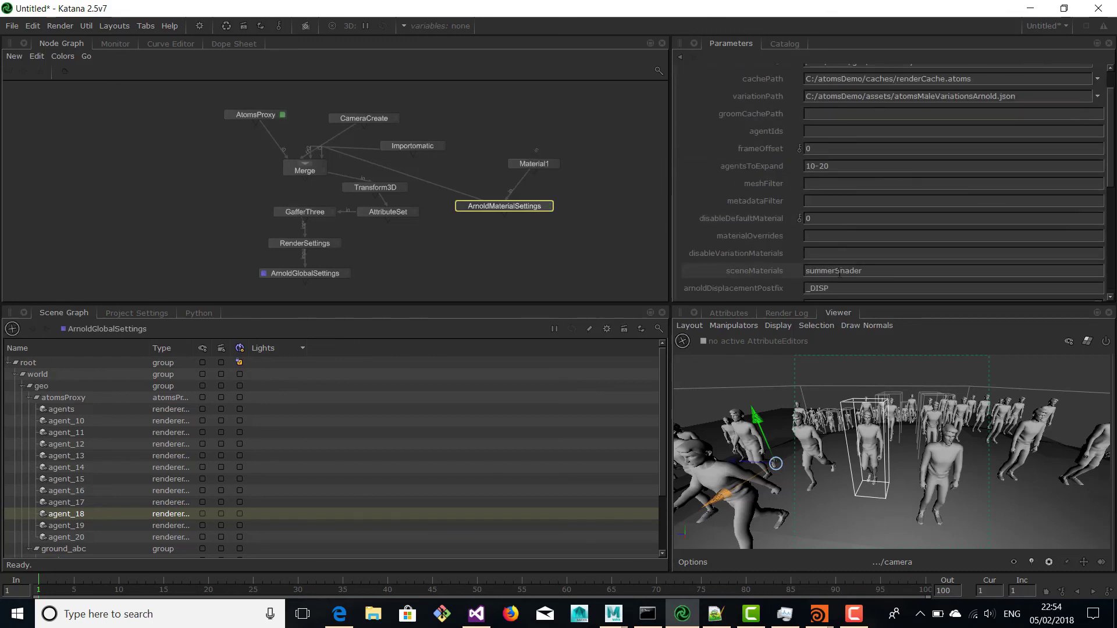
Step: Render the scene from the ArnoldGlobalSettings node and examine the agents' material in the Monitor
click(344, 274)
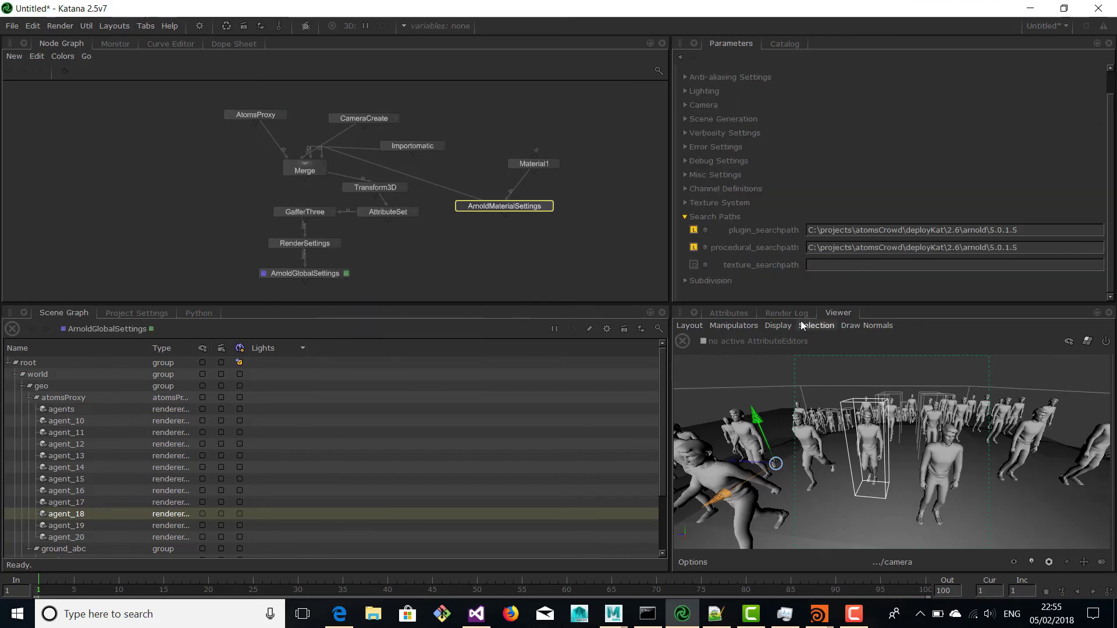
click(115, 44)
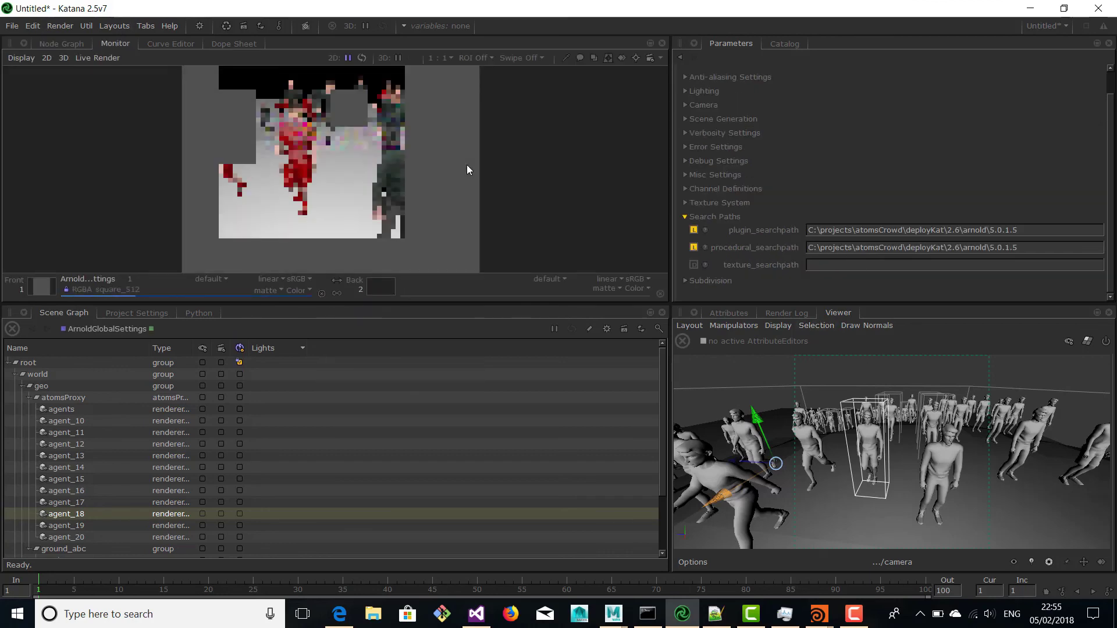